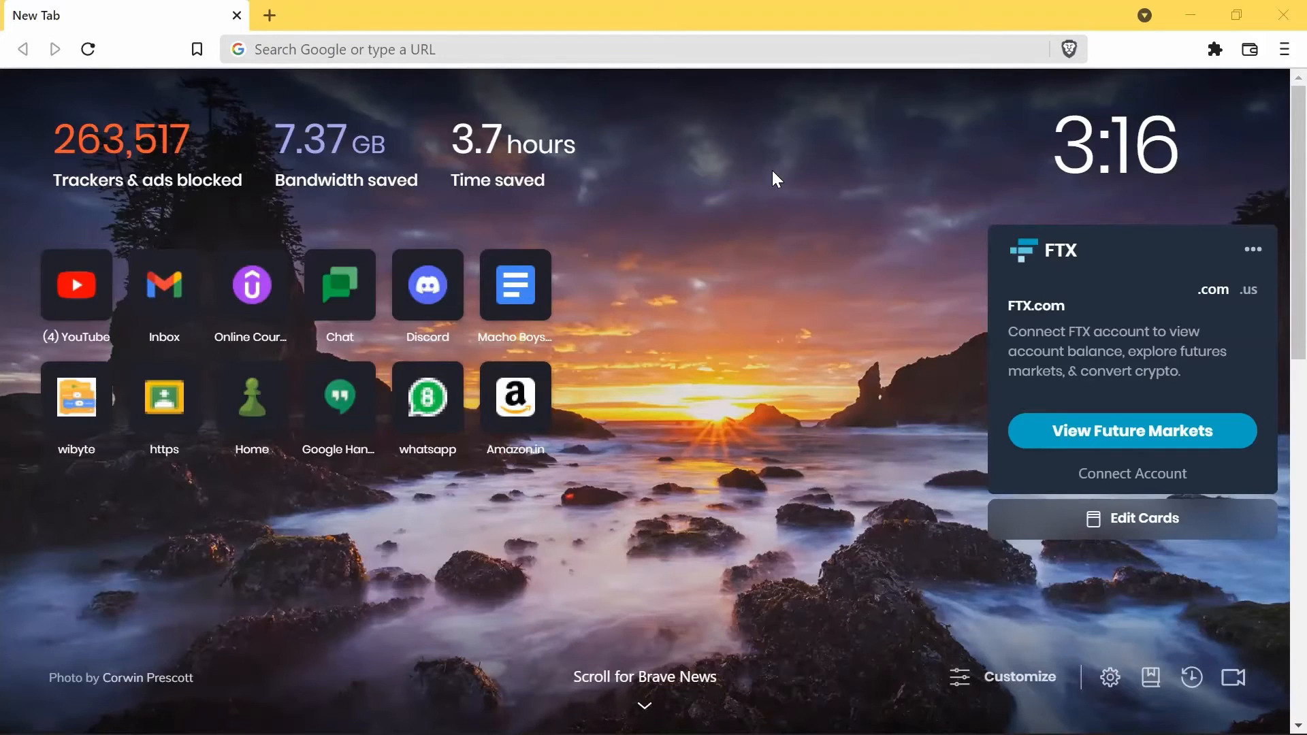
click(567, 53)
text(https://www.blackmagicdesign.com/in/products/davinciresolve/)
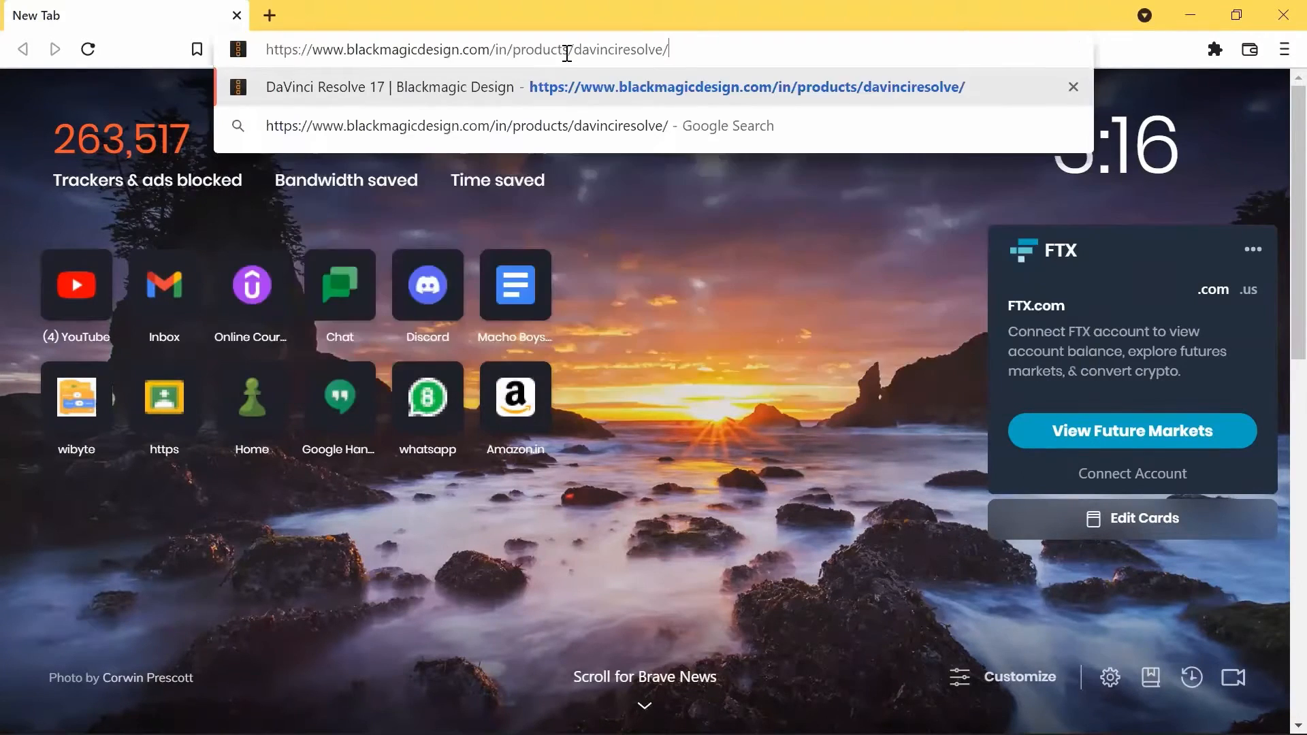
drag(700, 47, 154, 66)
key(ctrl+c)
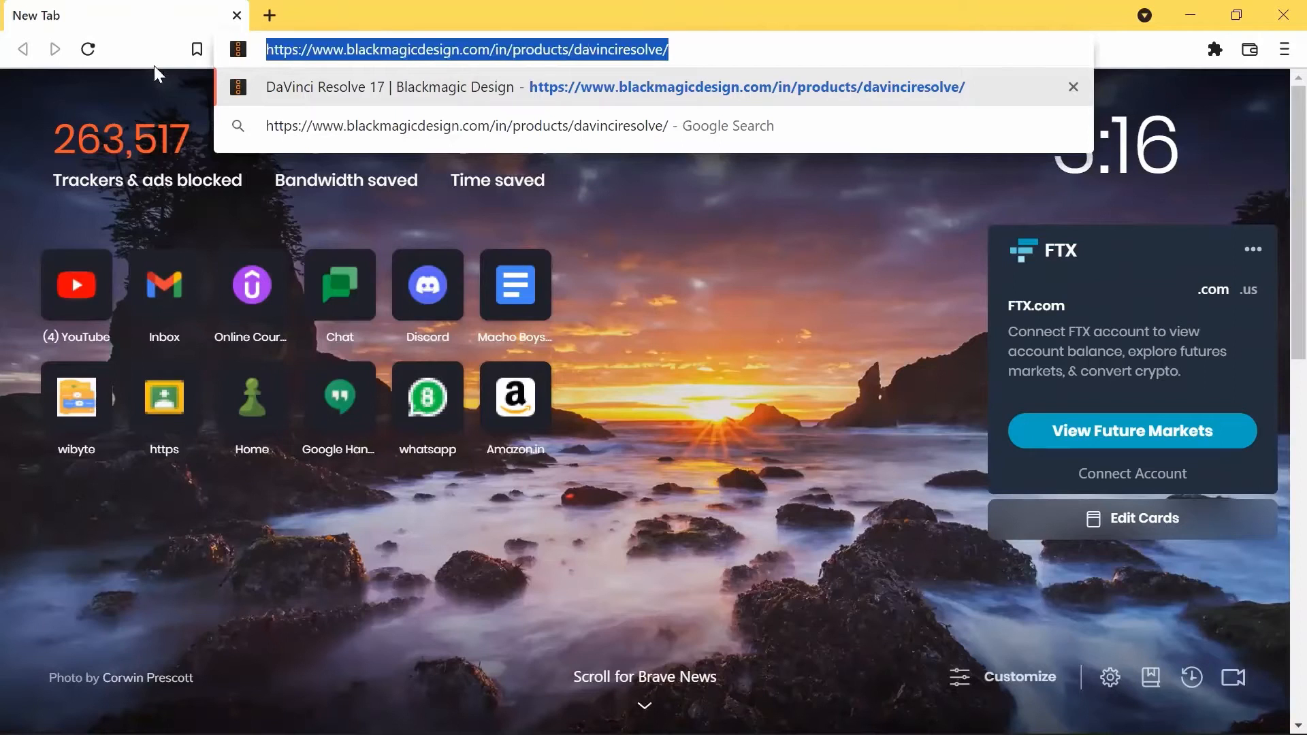
key(BackSpace)
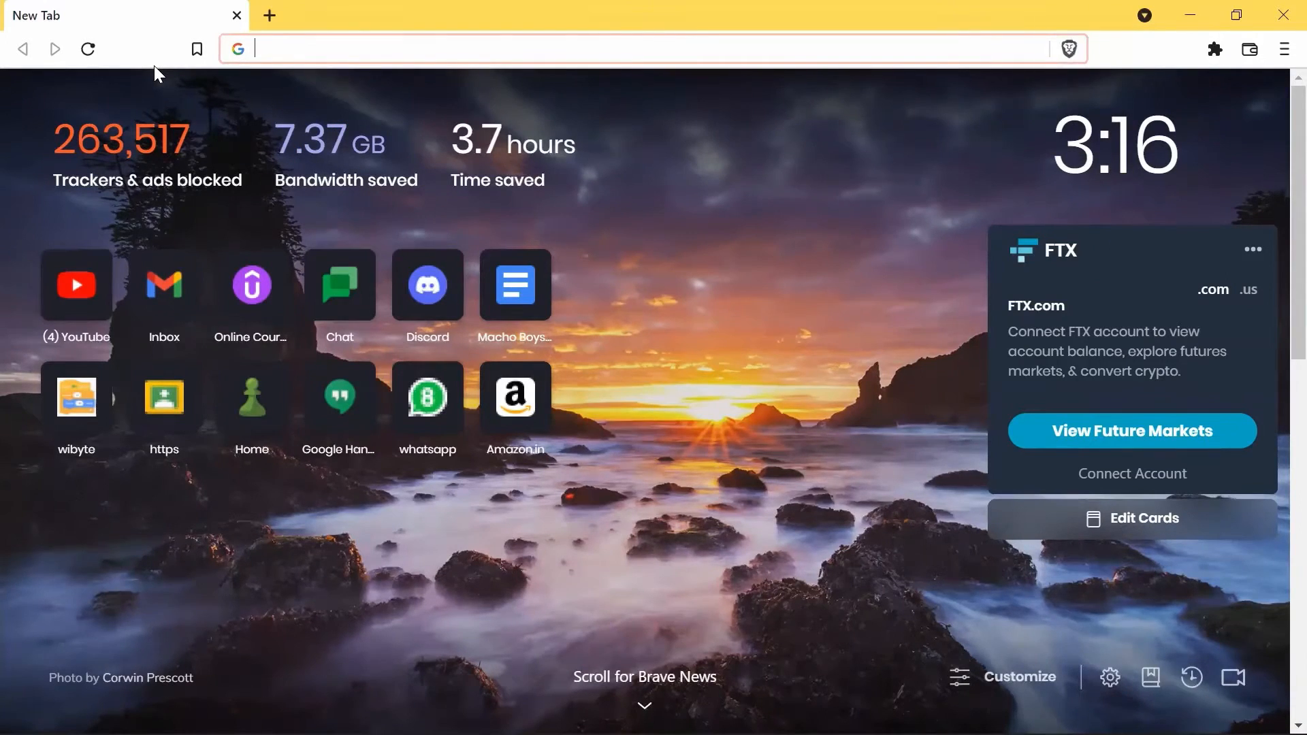
key(ctrl+v)
key(Return)
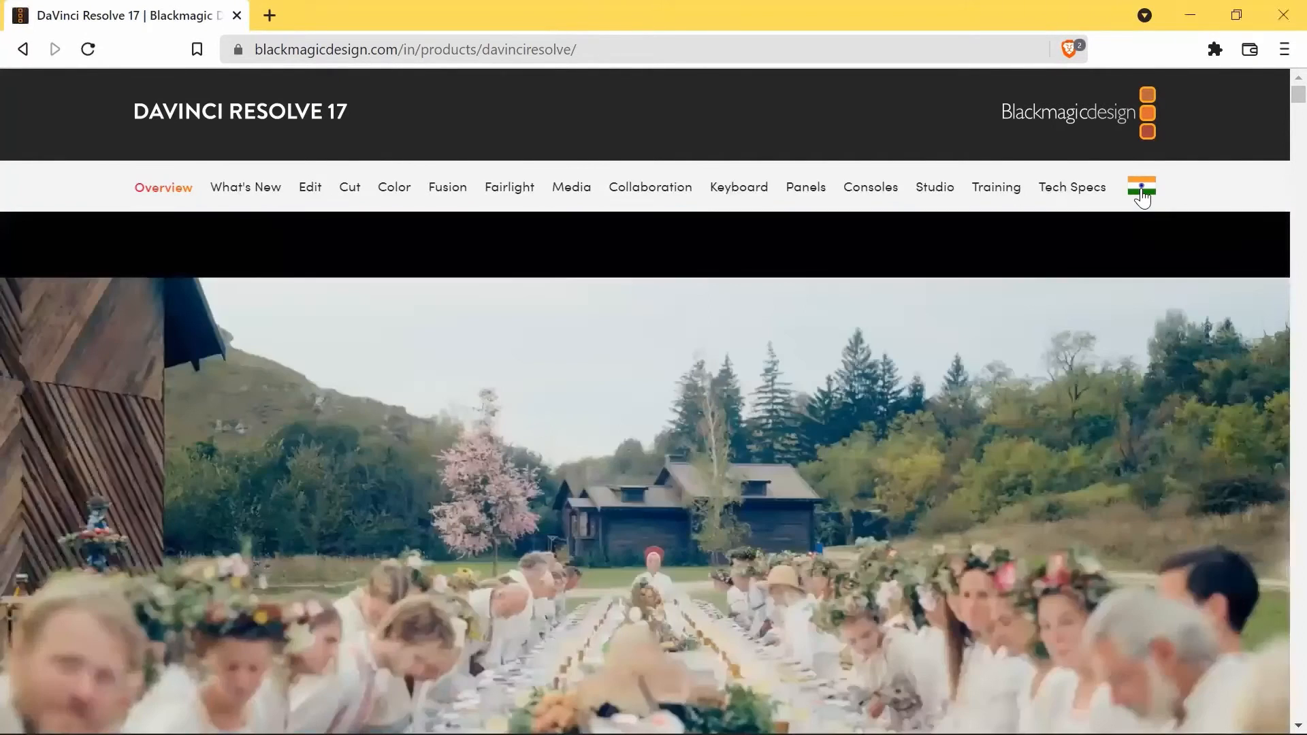
Step: Choose India as the website's region and find the free download option for DaVinci Resolve 17
click(1143, 197)
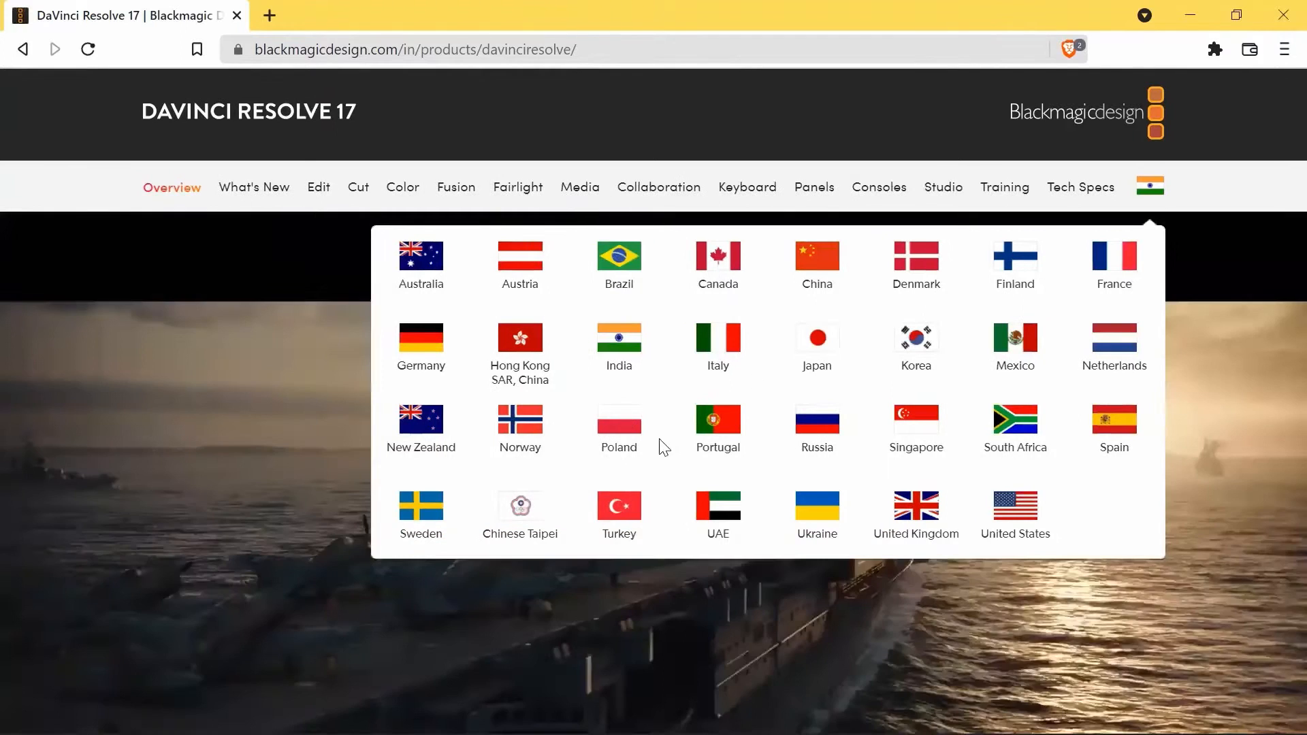
drag(621, 366, 1242, 189)
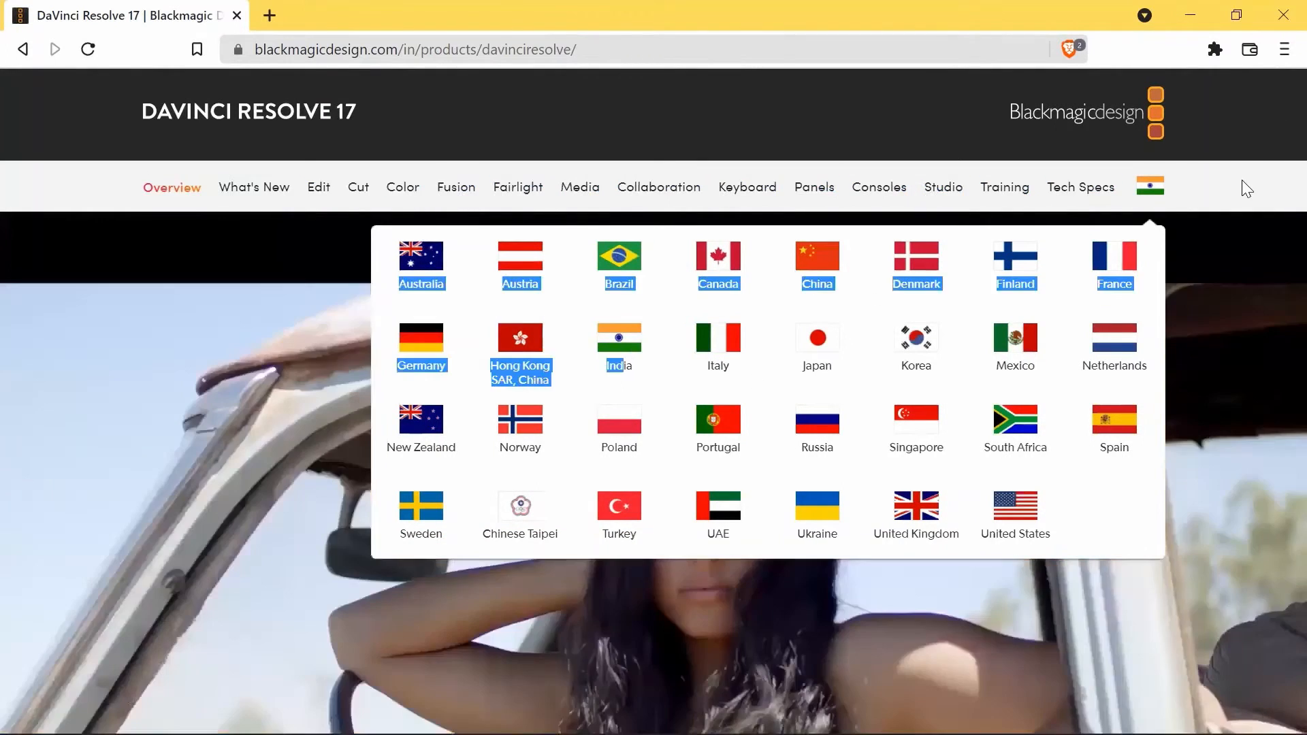
click(1246, 189)
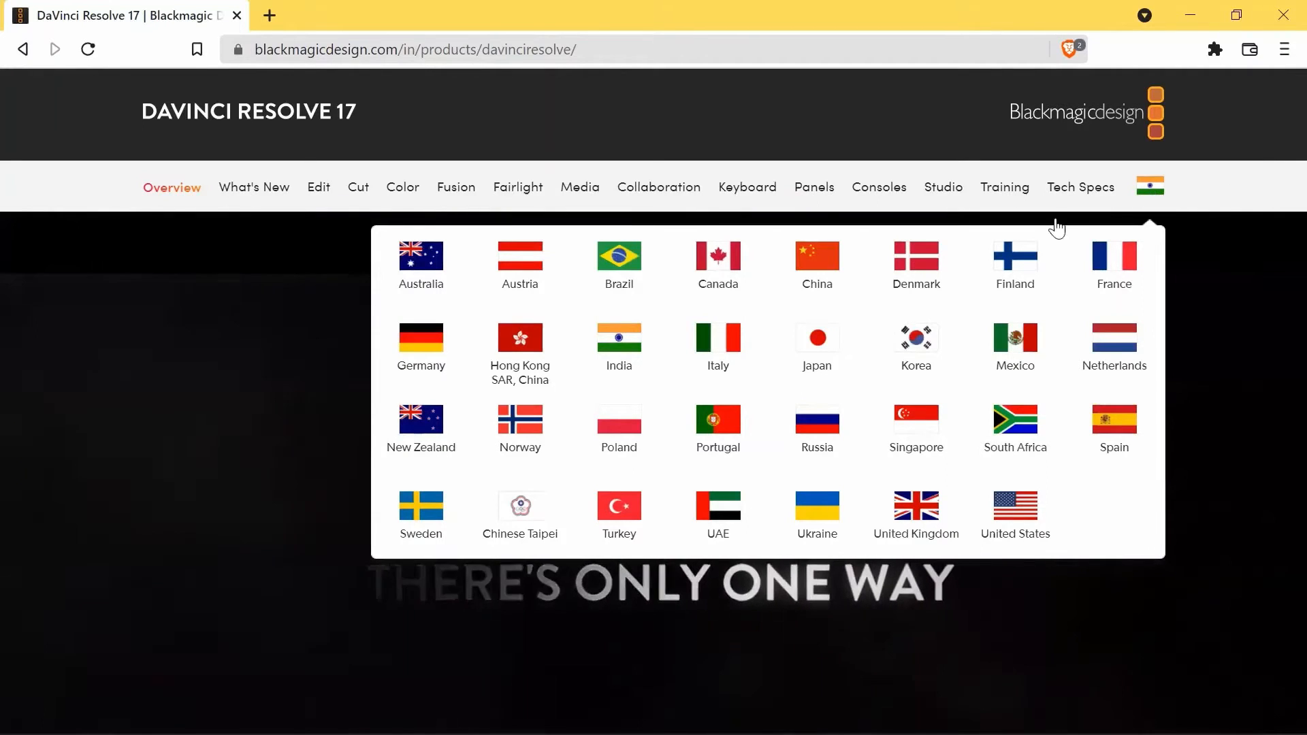
click(621, 350)
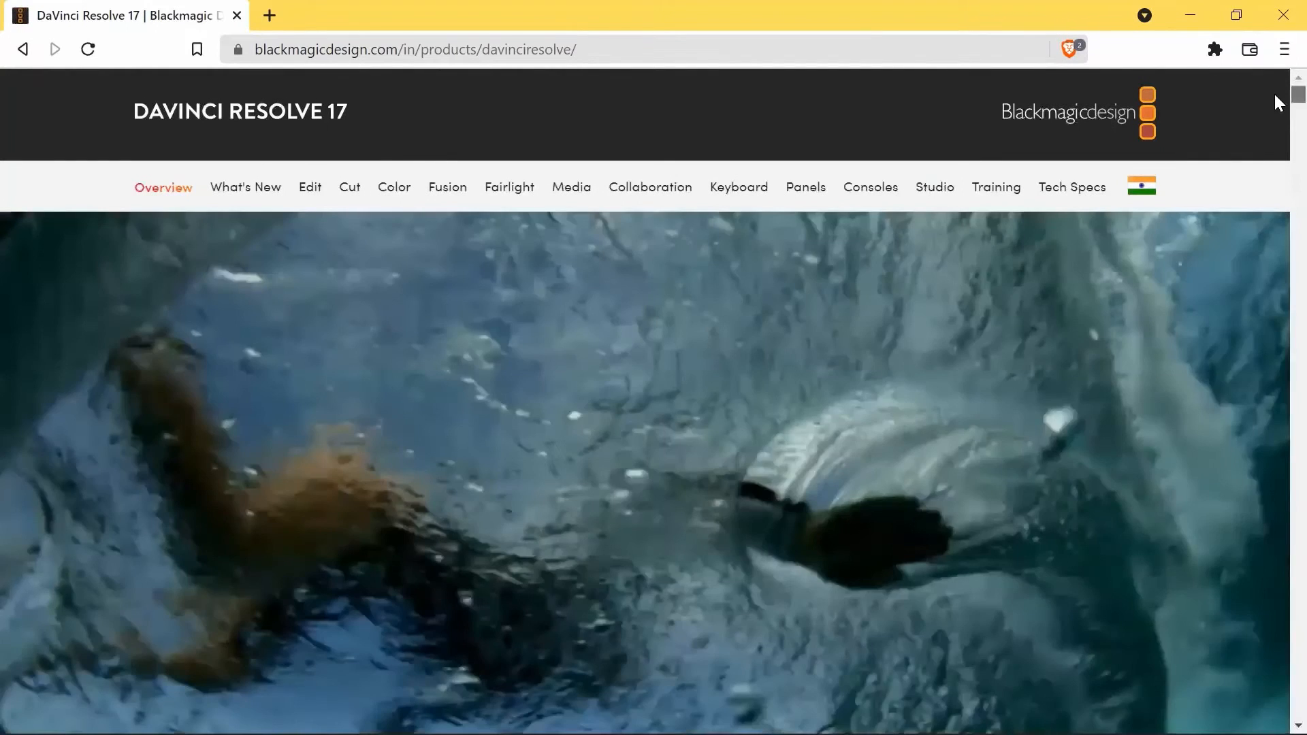
scroll(1277, 104, down, 3)
scroll(1277, 116, down, 3)
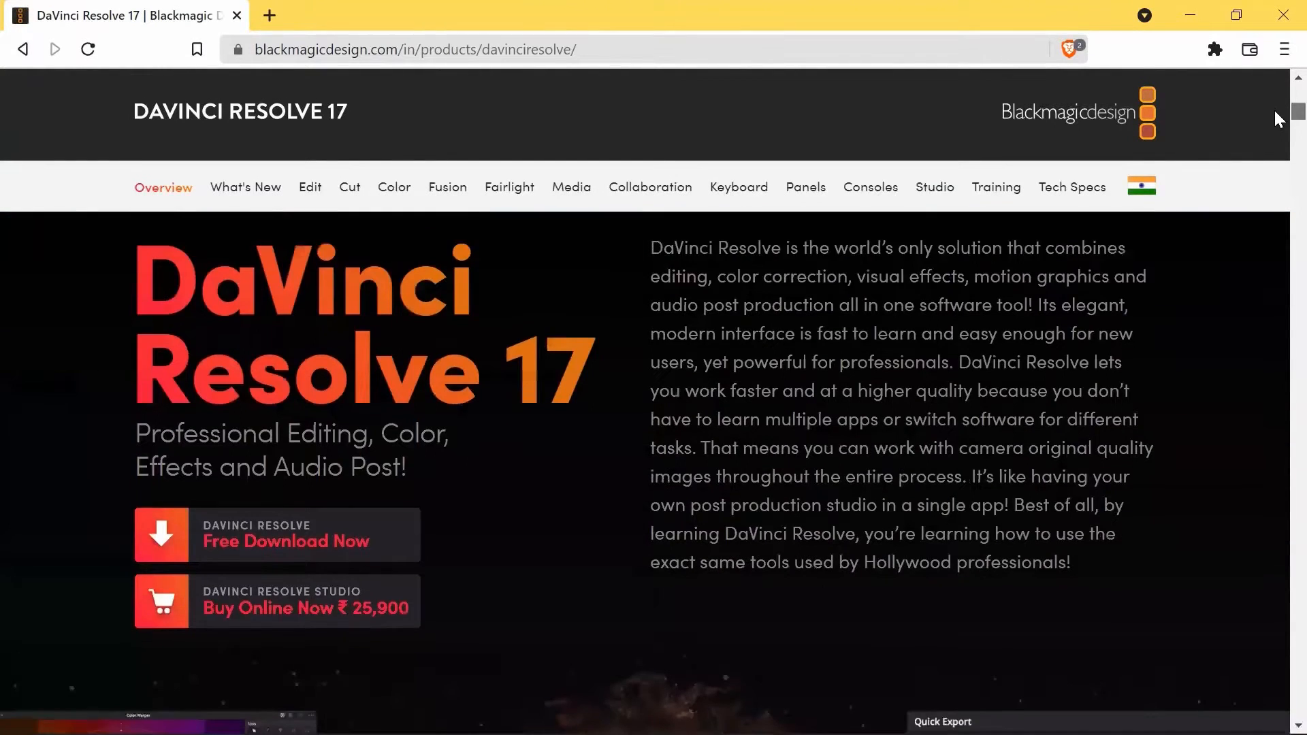
scroll(1273, 108, up, 1)
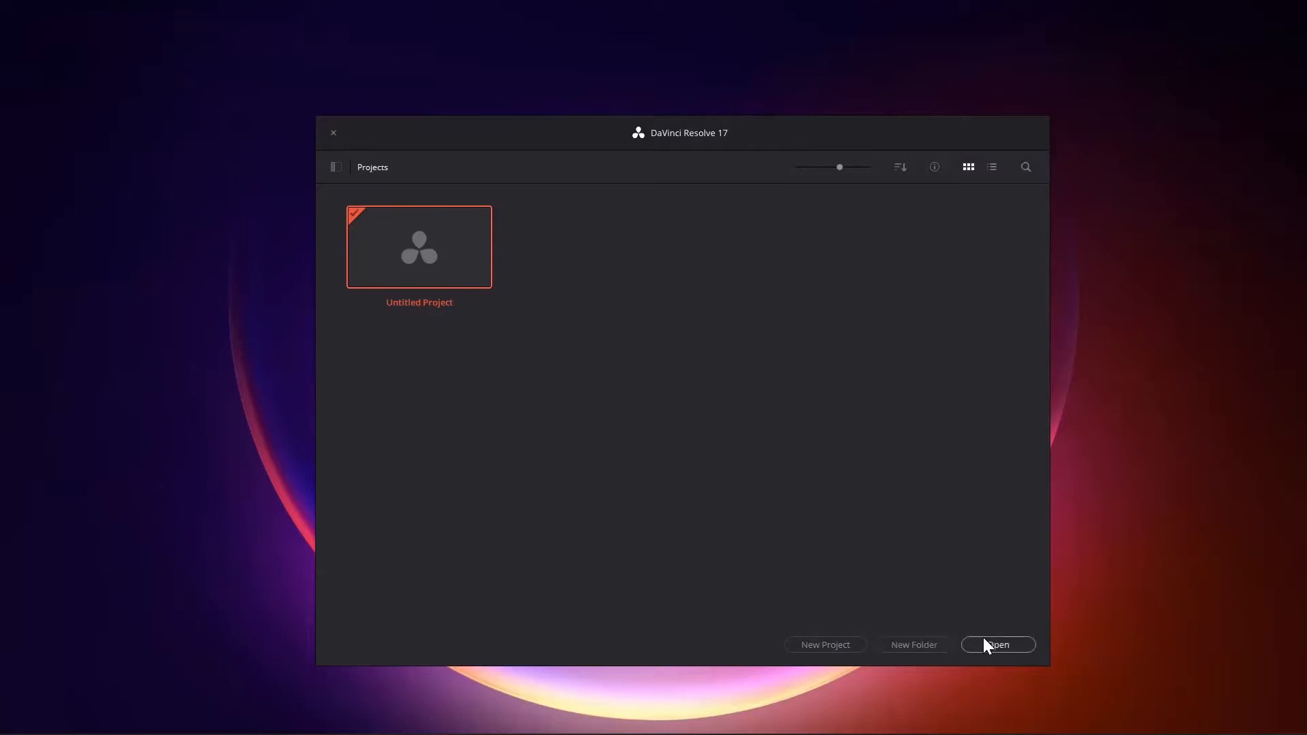
Step: Switch to DaVinci Resolve and create a new project named "Tutorial for Da Vinci Resolve"
click(831, 645)
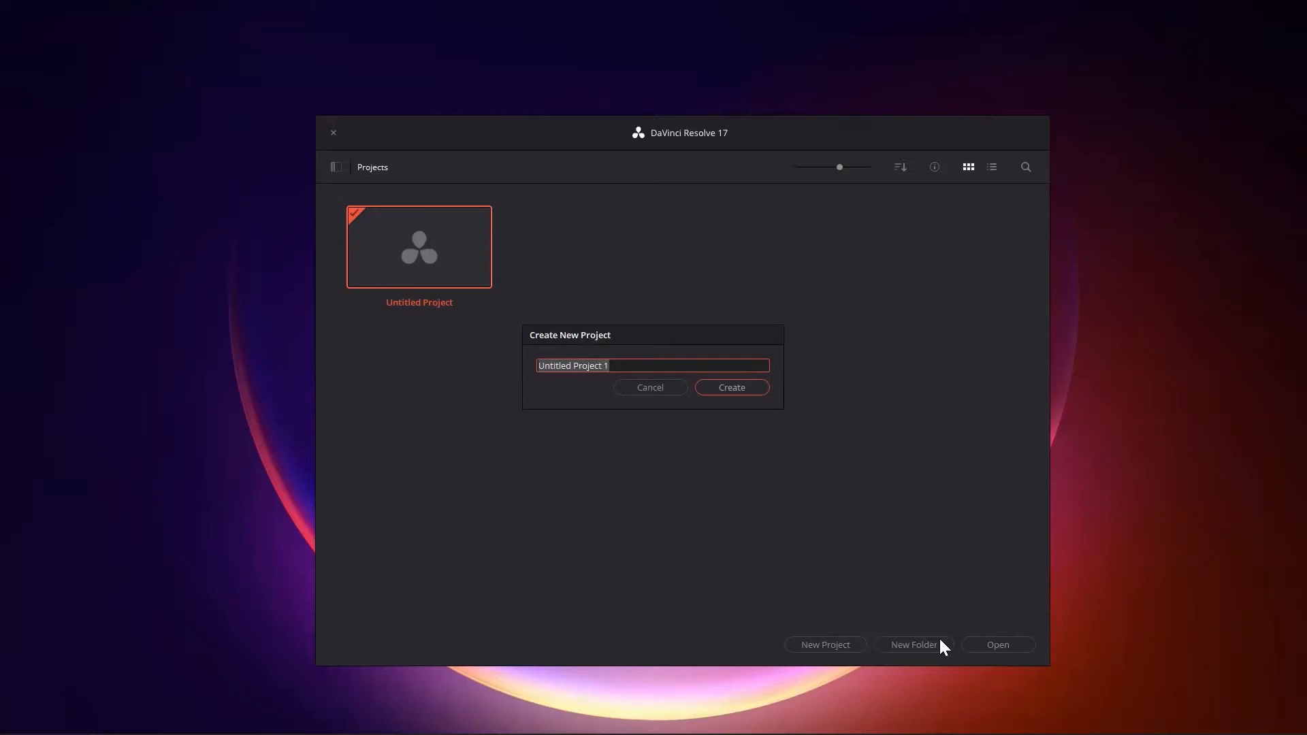
key(BackSpace)
text(Tut)
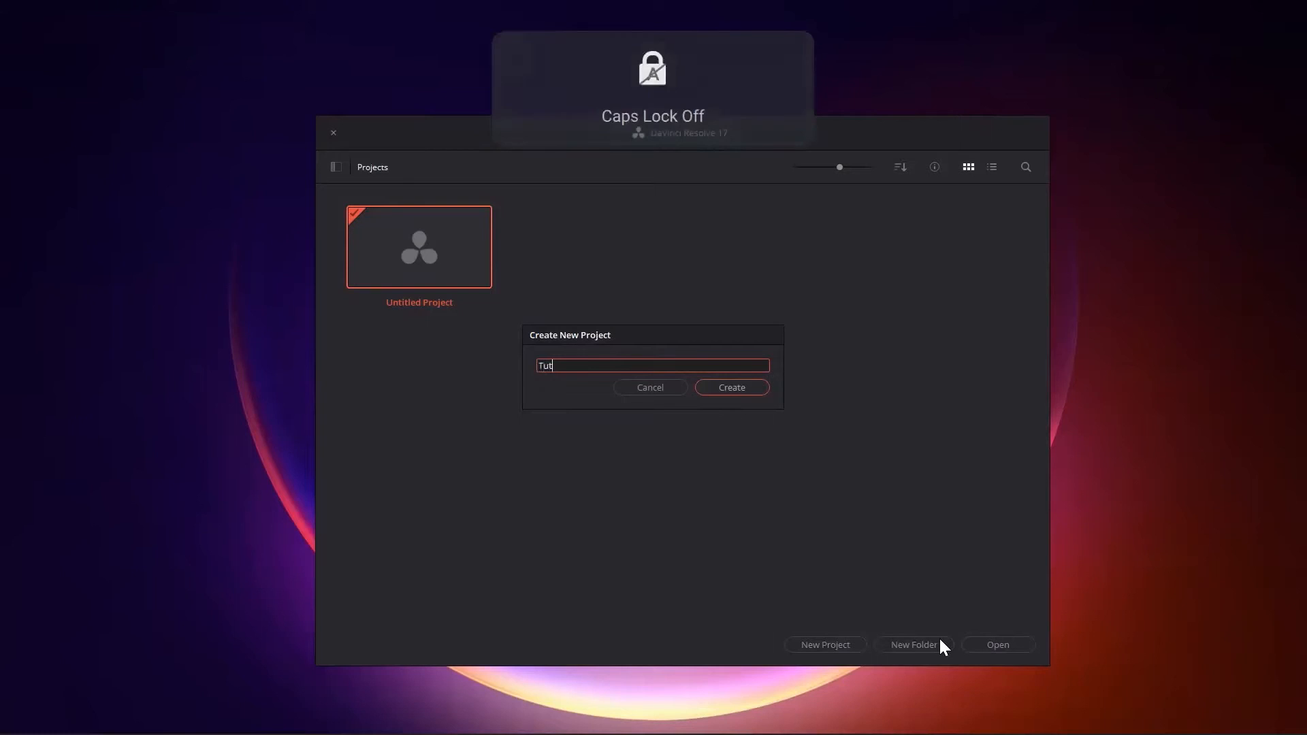
text(orial )
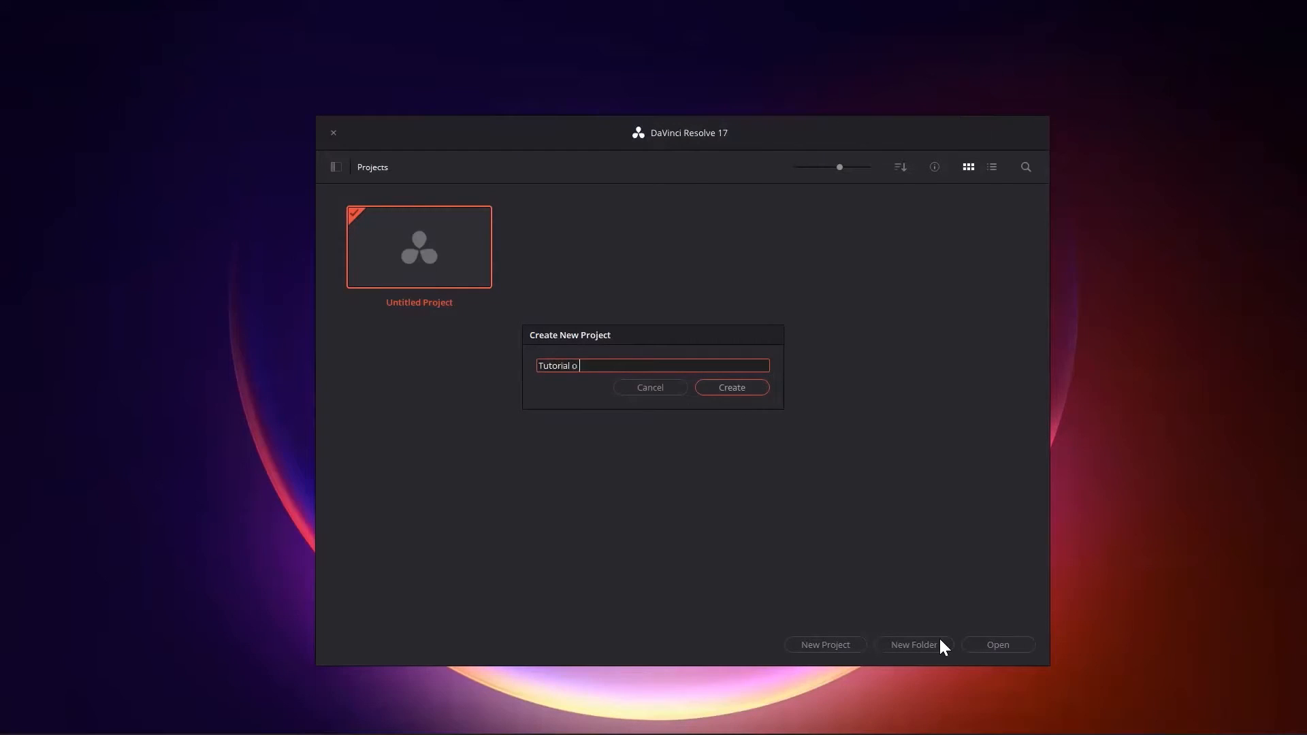
text(for Da Vinci Resolve)
click(744, 391)
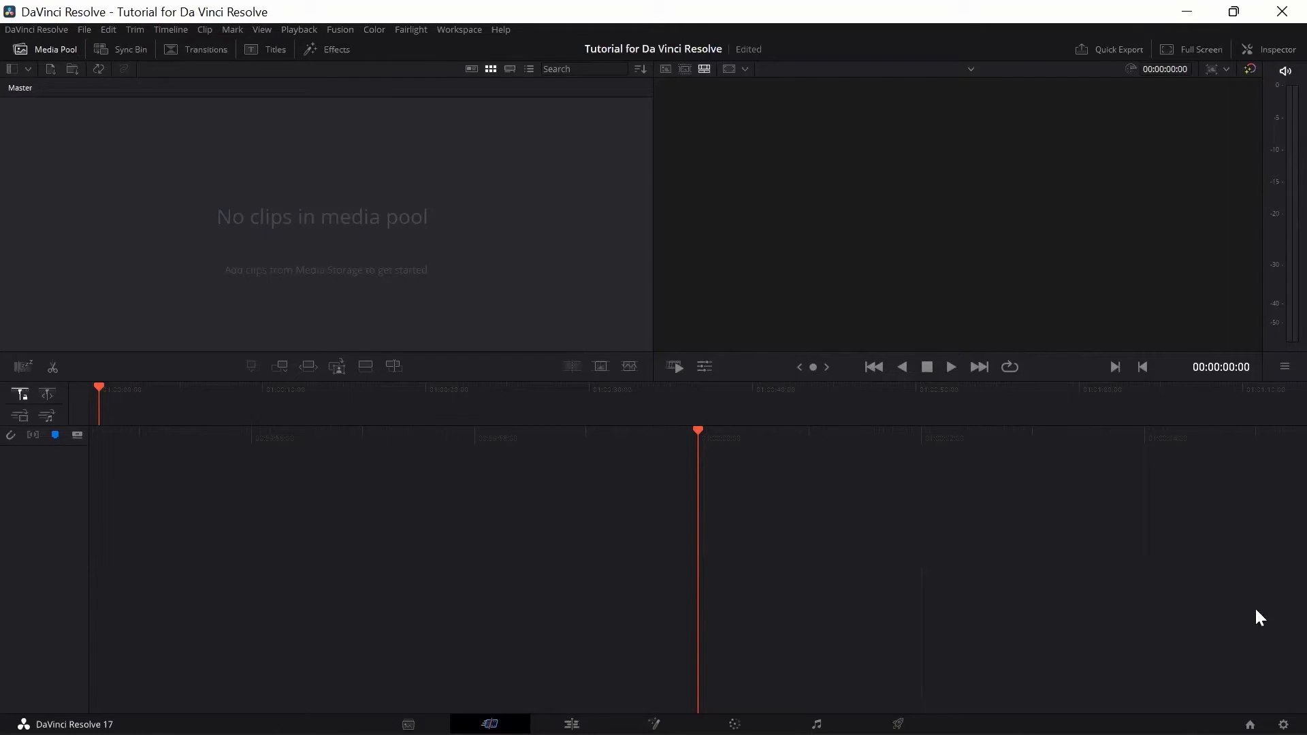
Step: In the project's master settings, choose 1920 x 1080 HD as the timeline resolution
click(1283, 724)
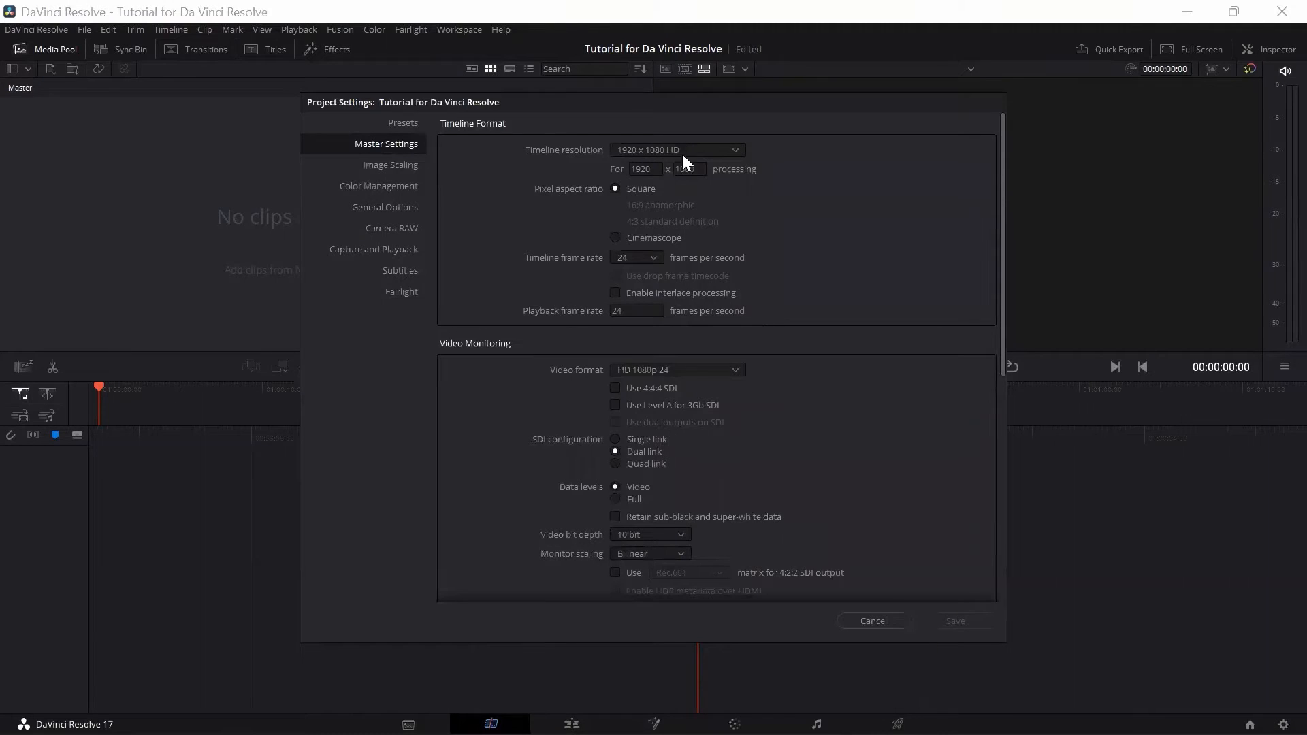
click(726, 148)
click(799, 162)
click(704, 153)
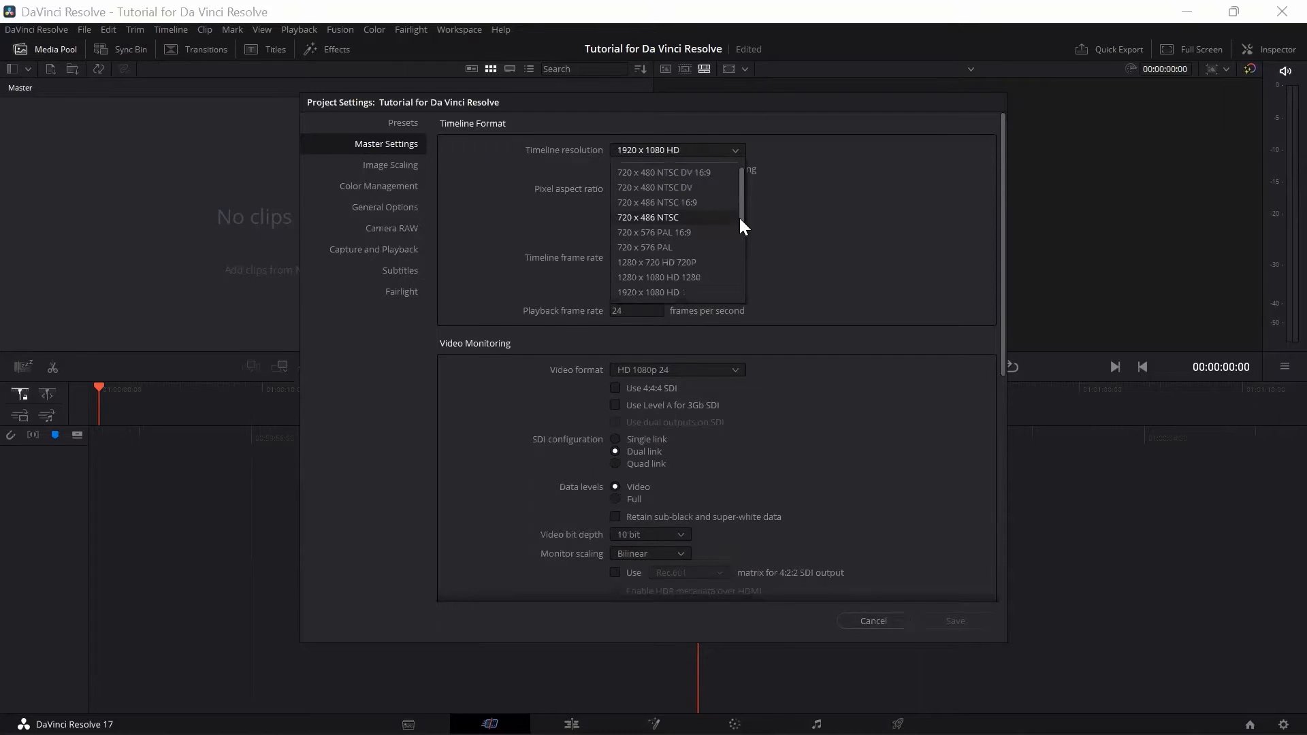
drag(739, 215, 738, 235)
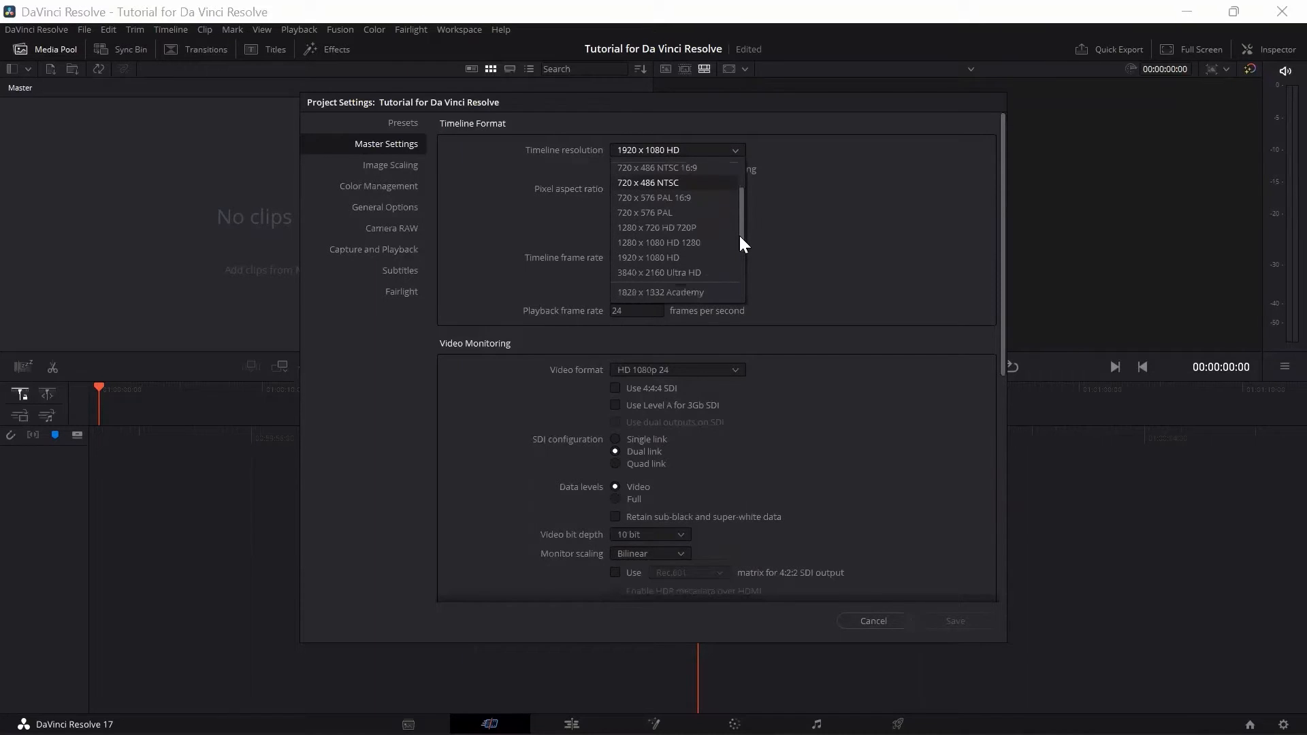
click(662, 258)
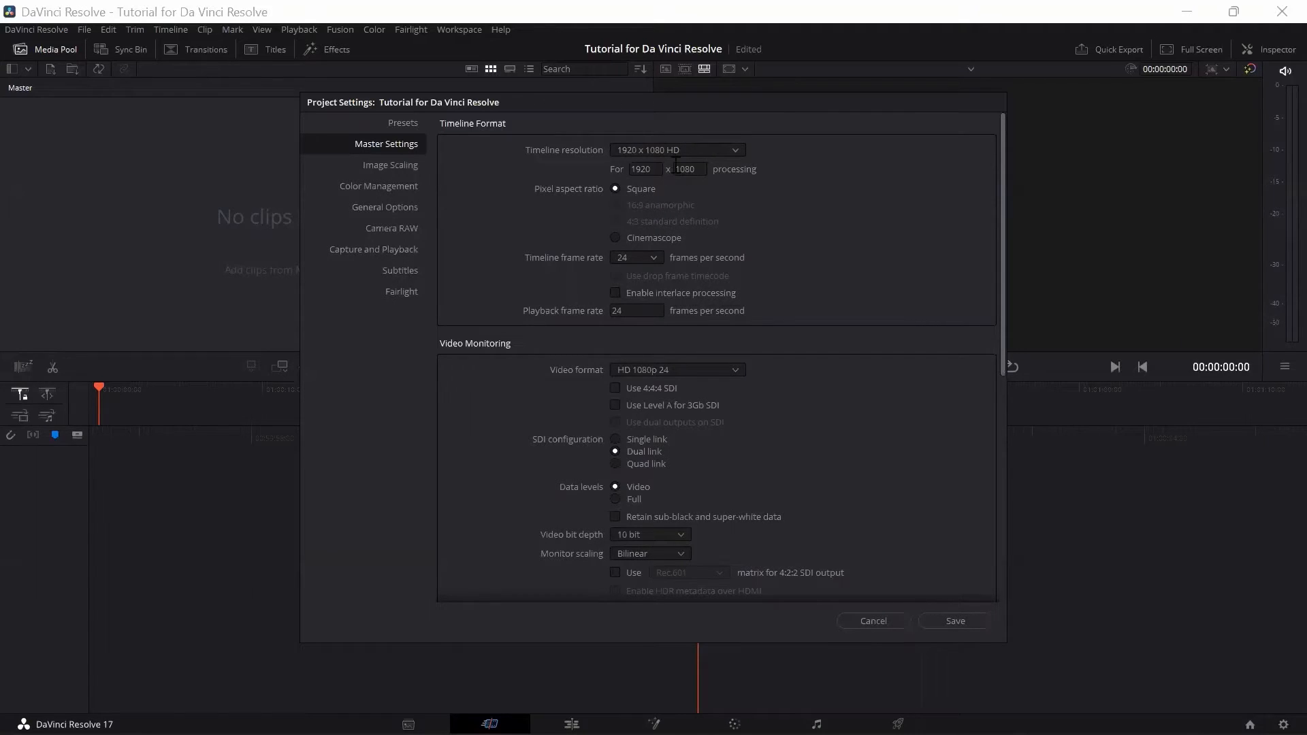
Step: Set the timeline frame rate to 25 frames per second and save the project settings
click(655, 258)
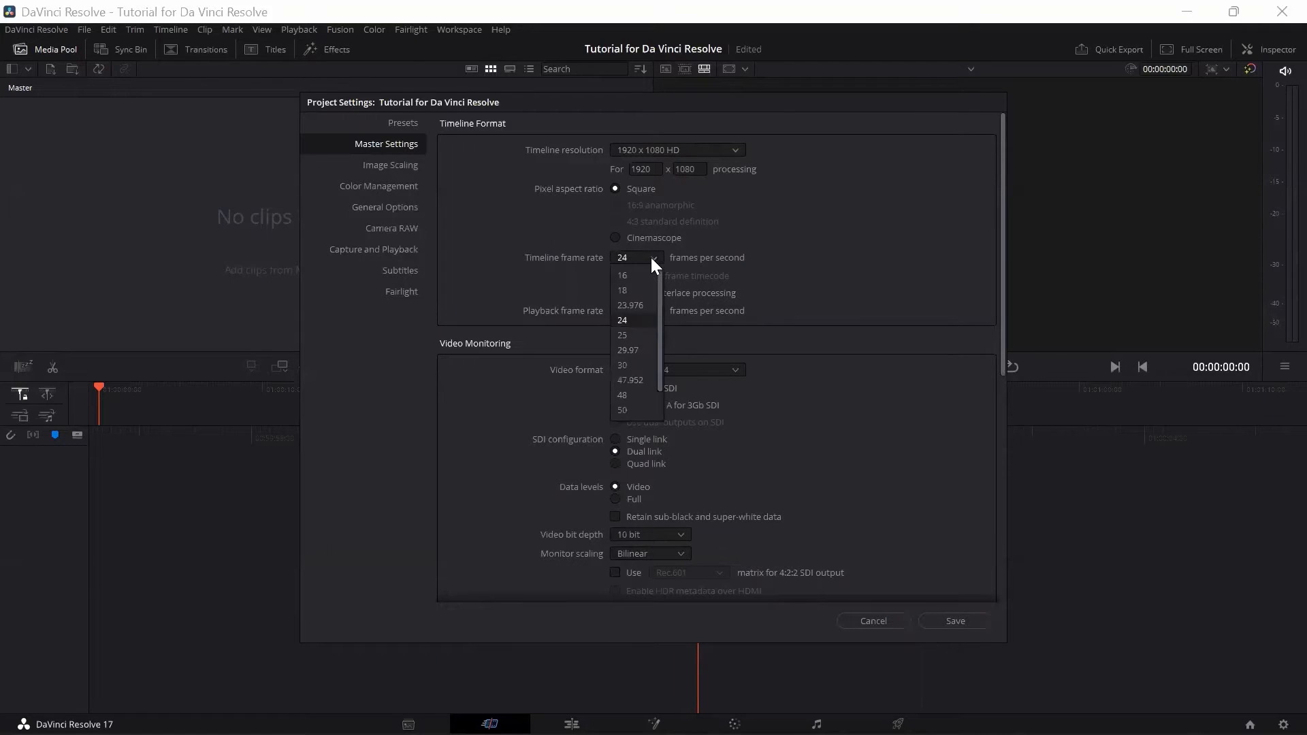
click(652, 258)
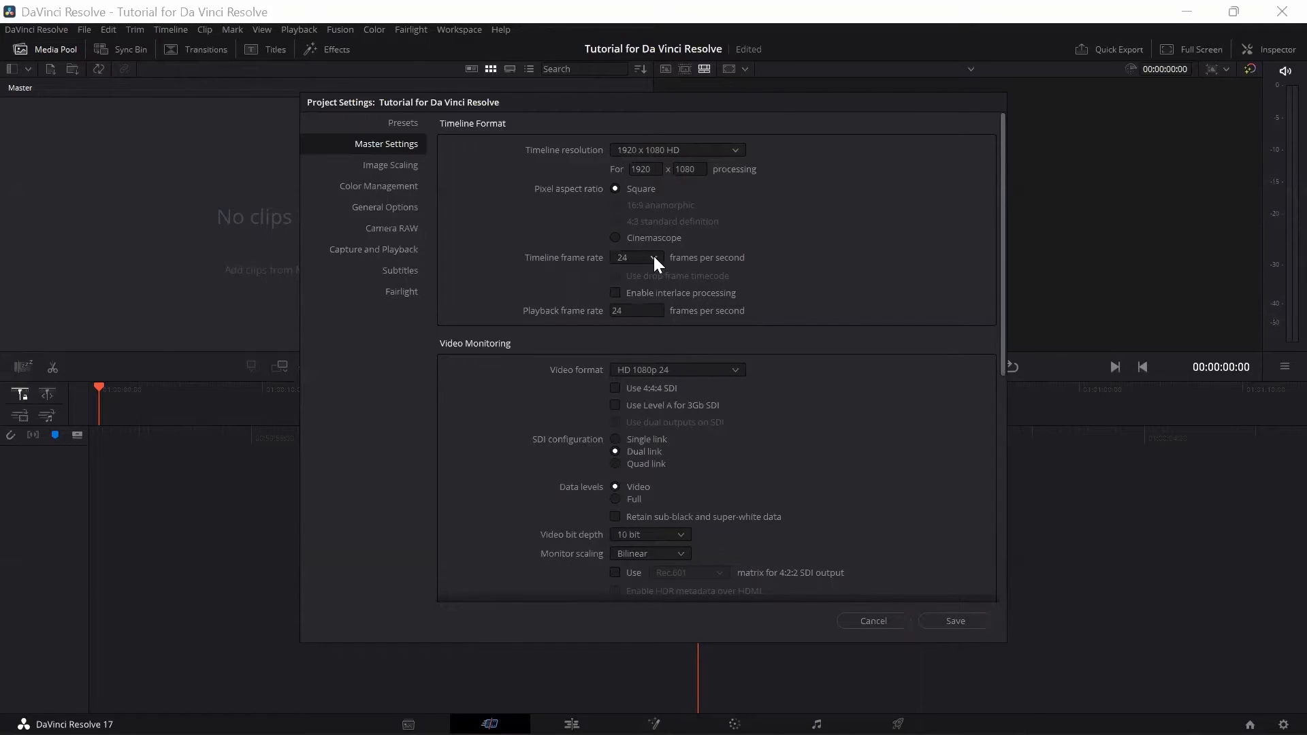
click(654, 256)
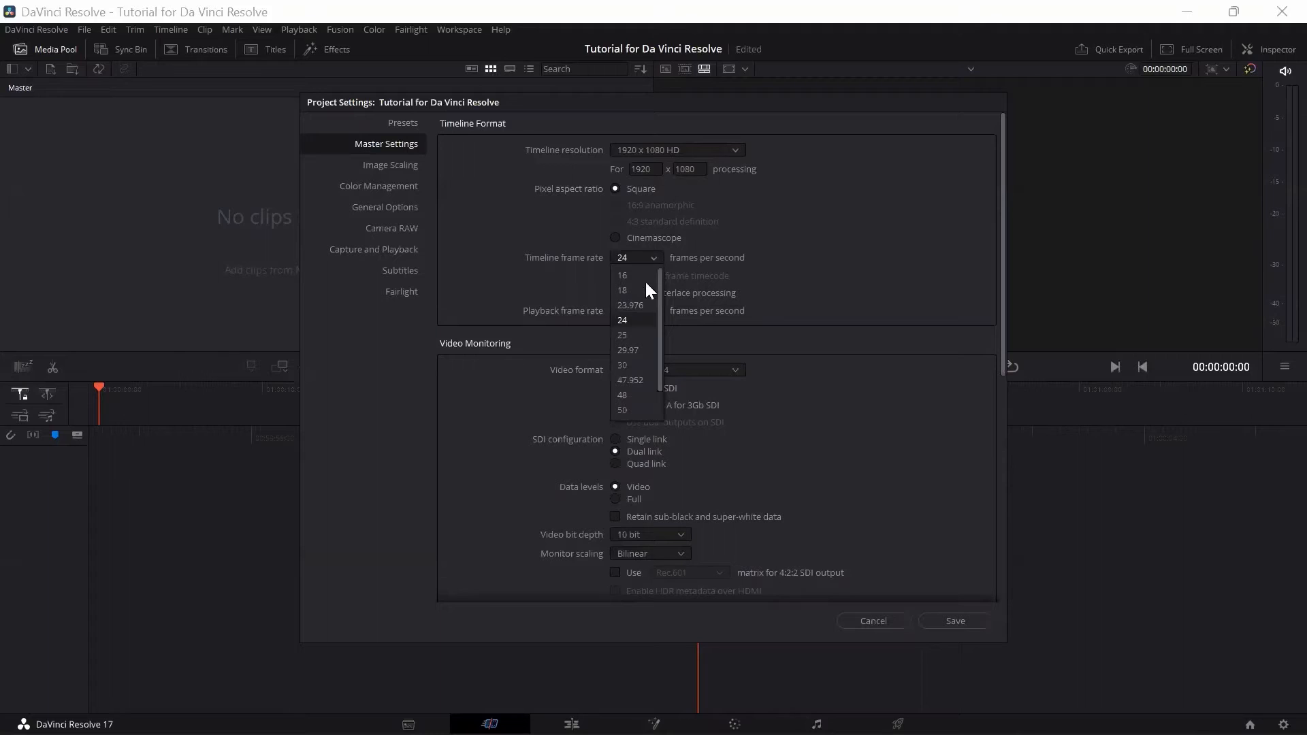
click(623, 337)
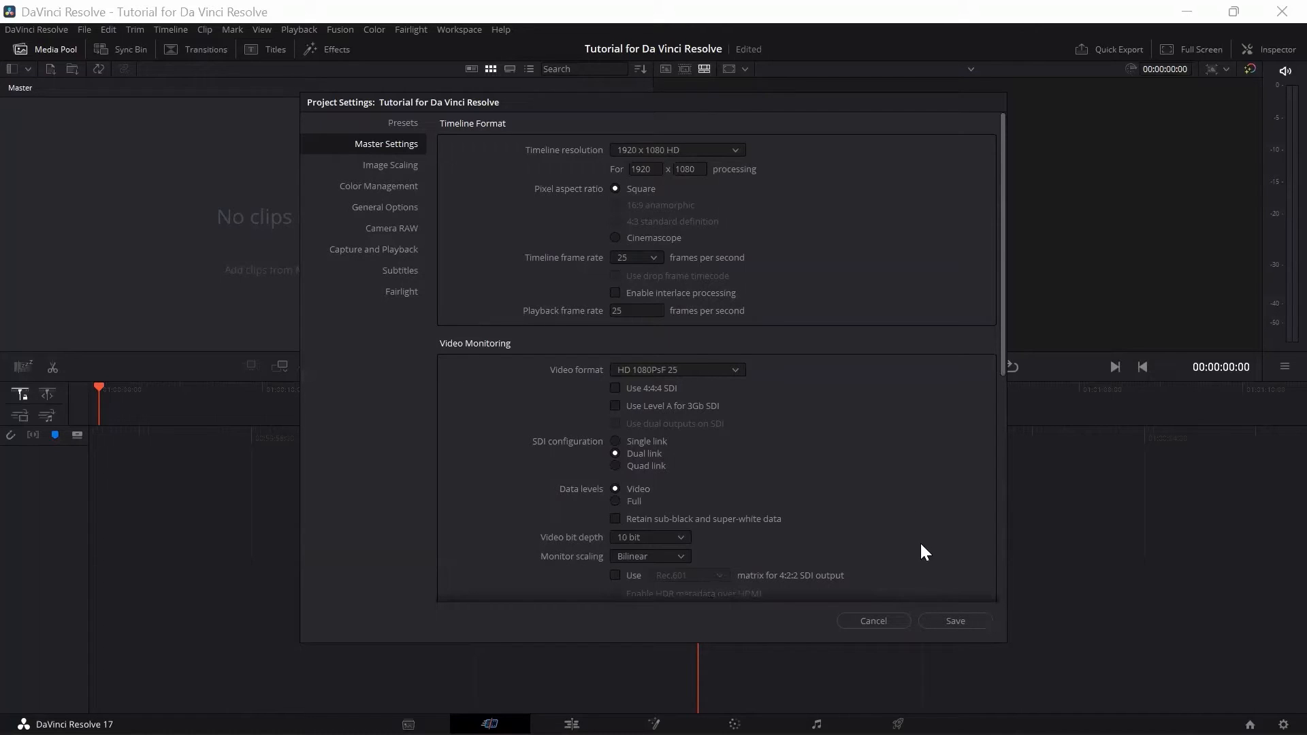
click(955, 621)
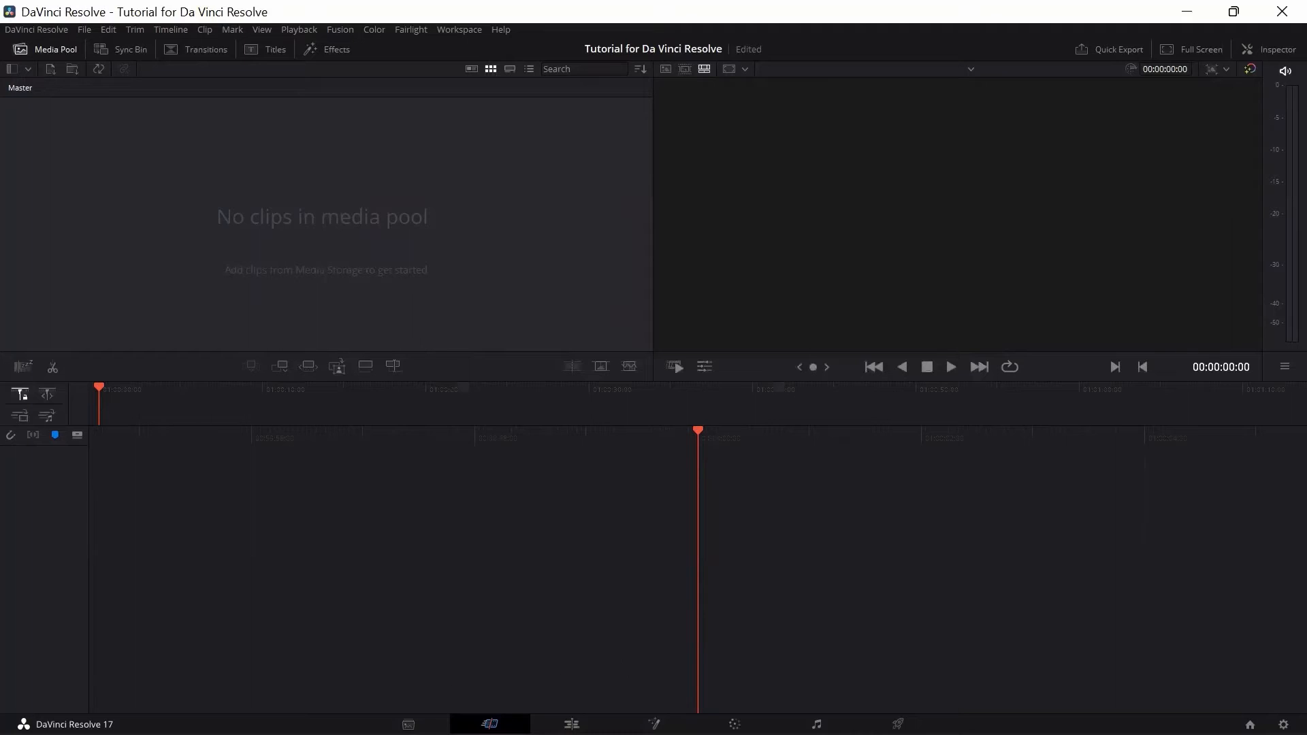
Step: View the Media, Cut, Edit, Fusion, Color, Fairlight and Deliver pages in turn, and return to the Media page
key(shift+2)
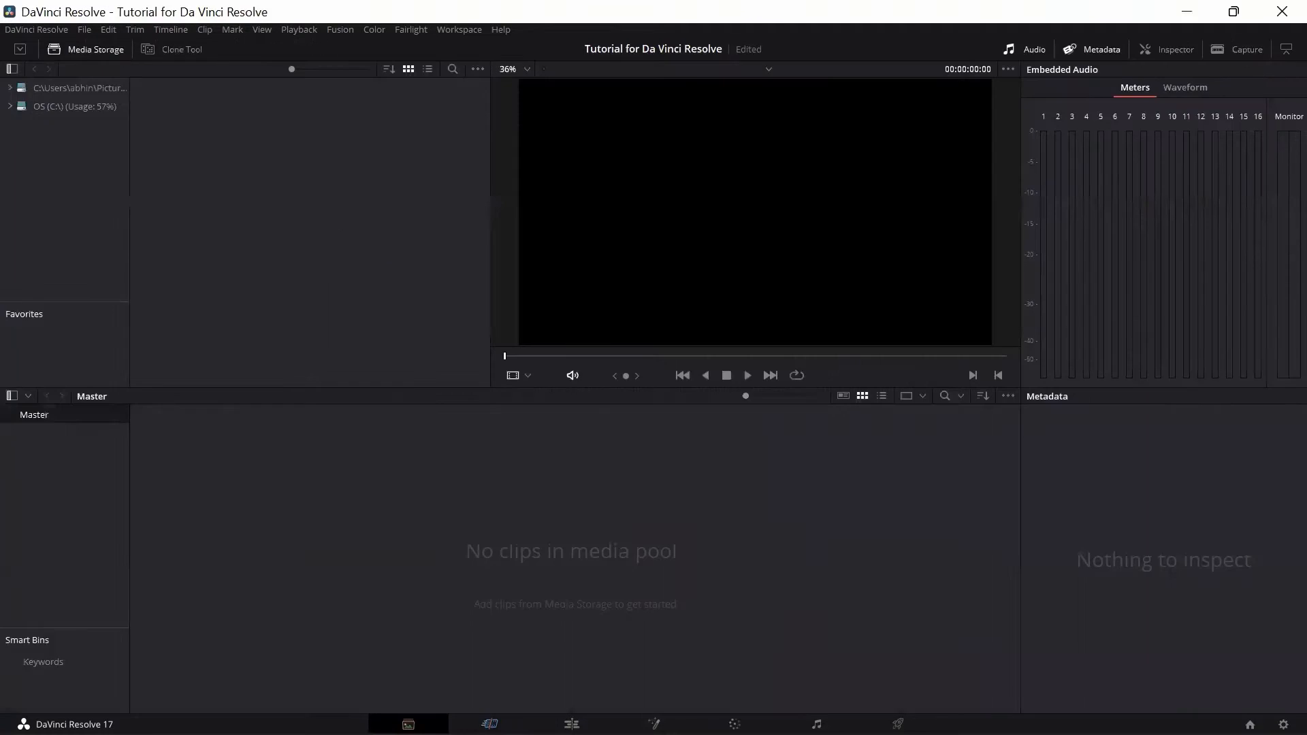
key(shift+3)
key(shift+4)
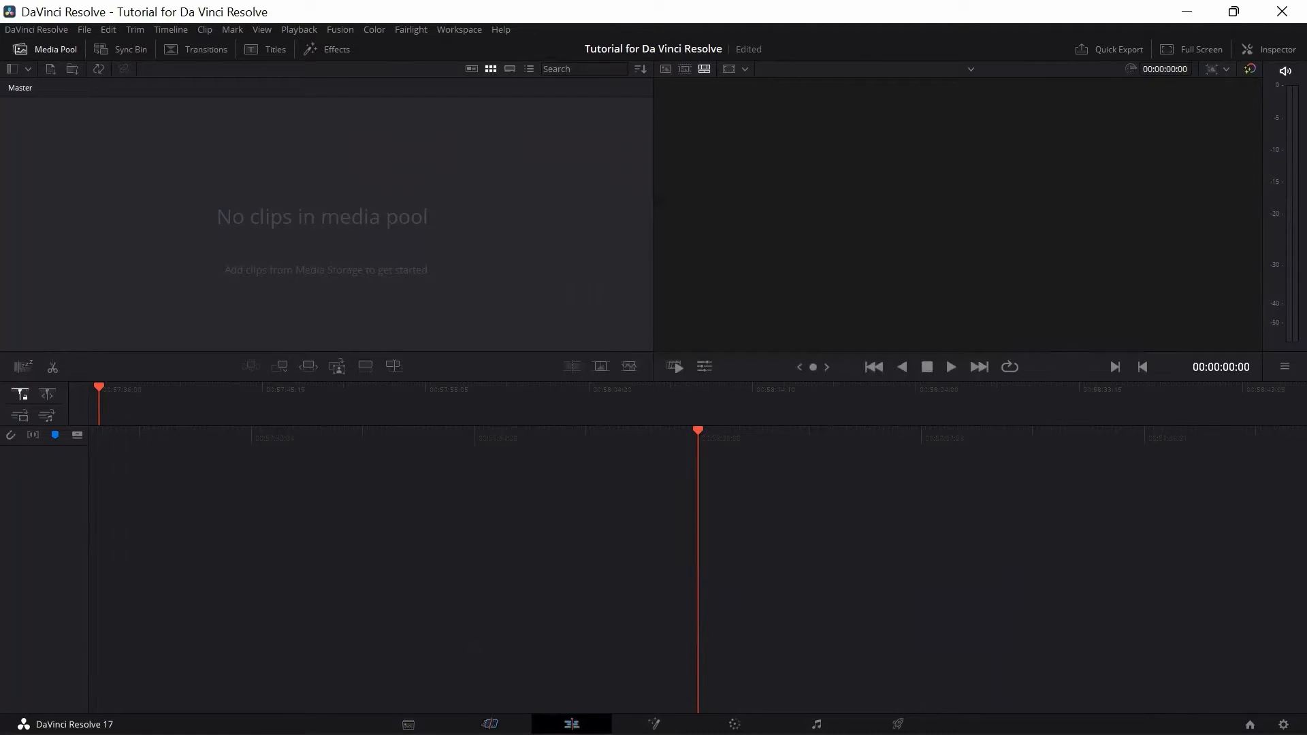
key(shift+5)
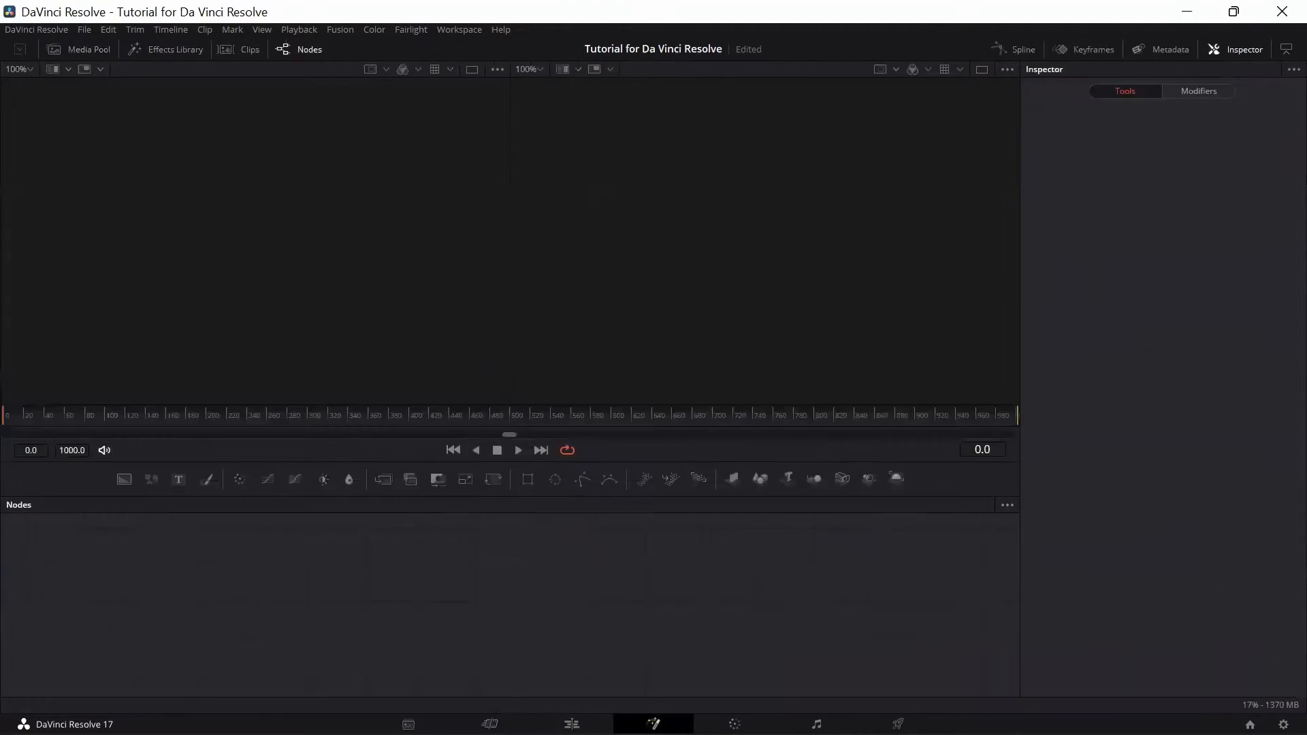
key(shift+6)
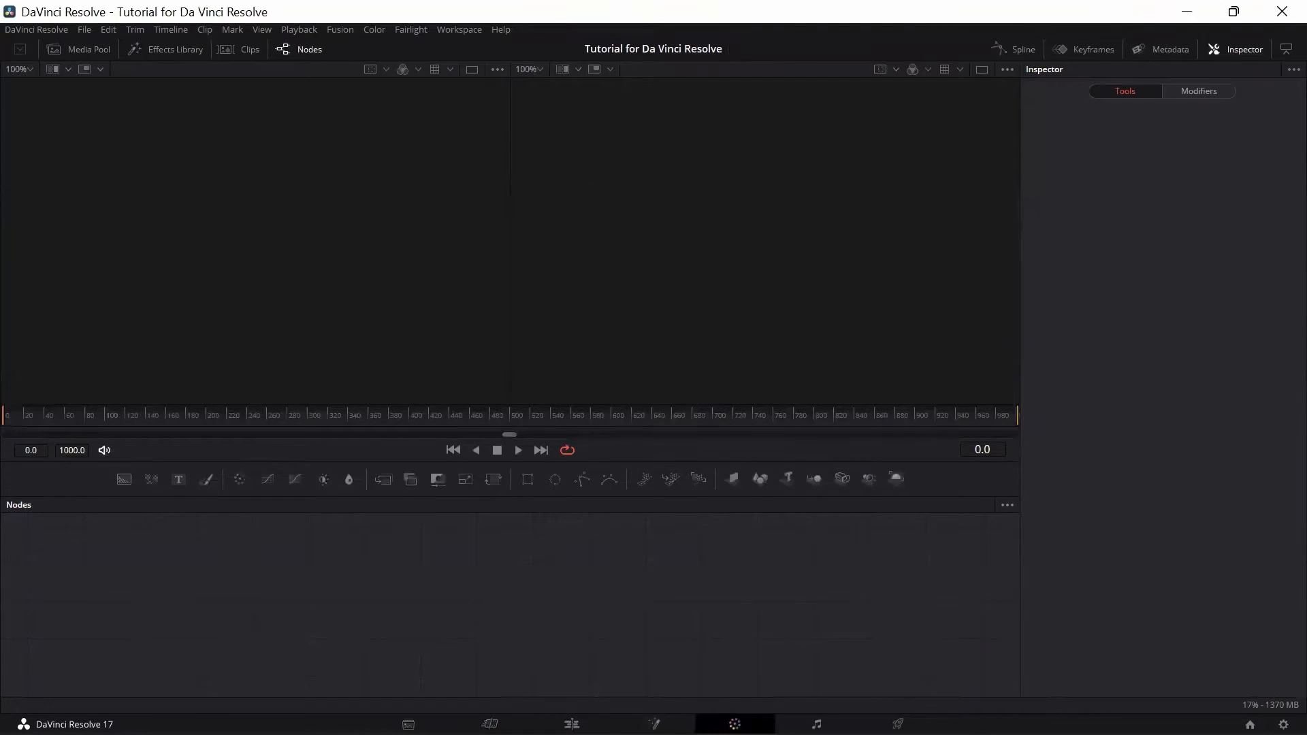
key(shift+7)
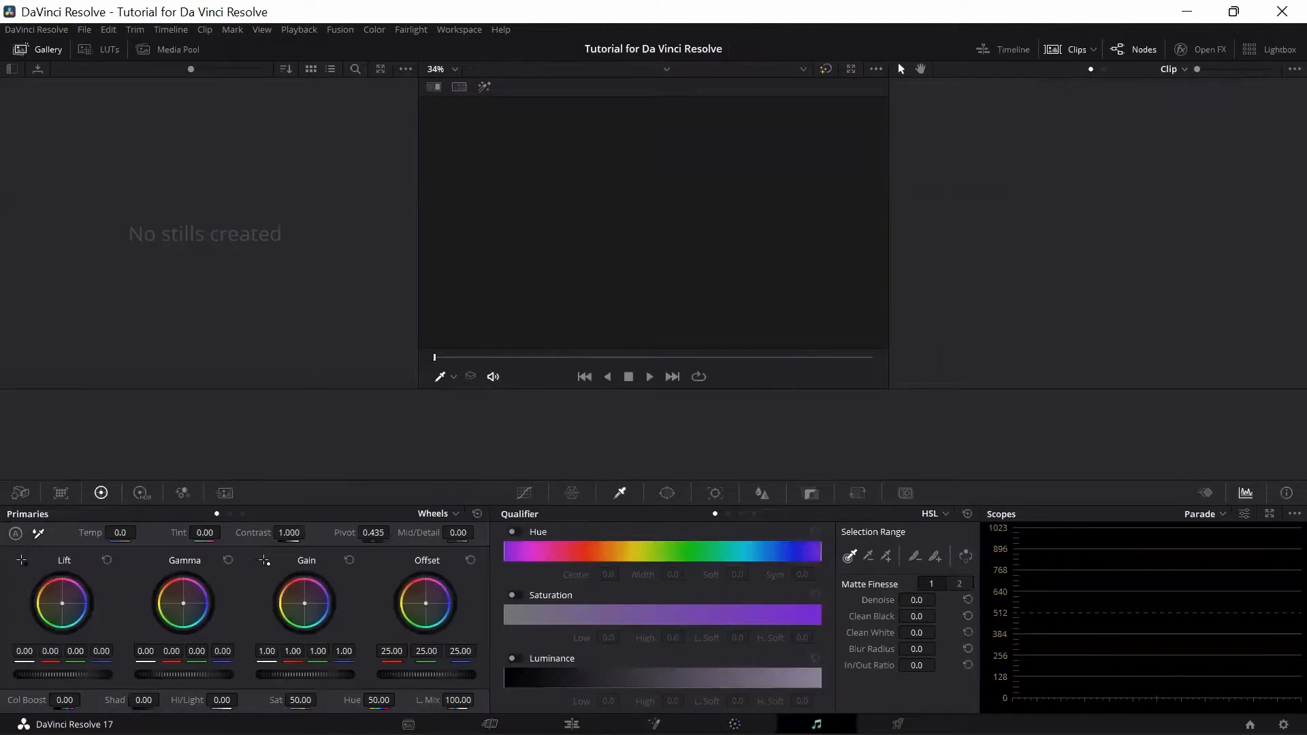
key(shift+8)
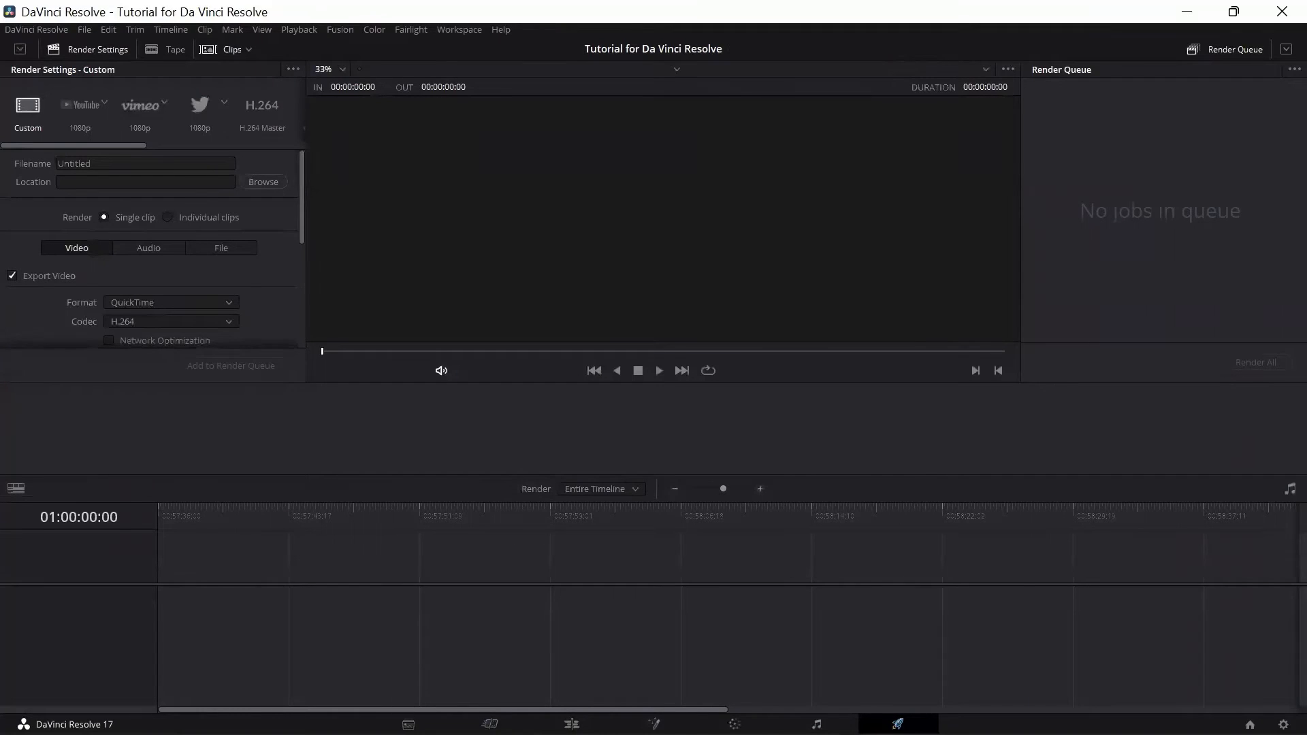
key(shift+2)
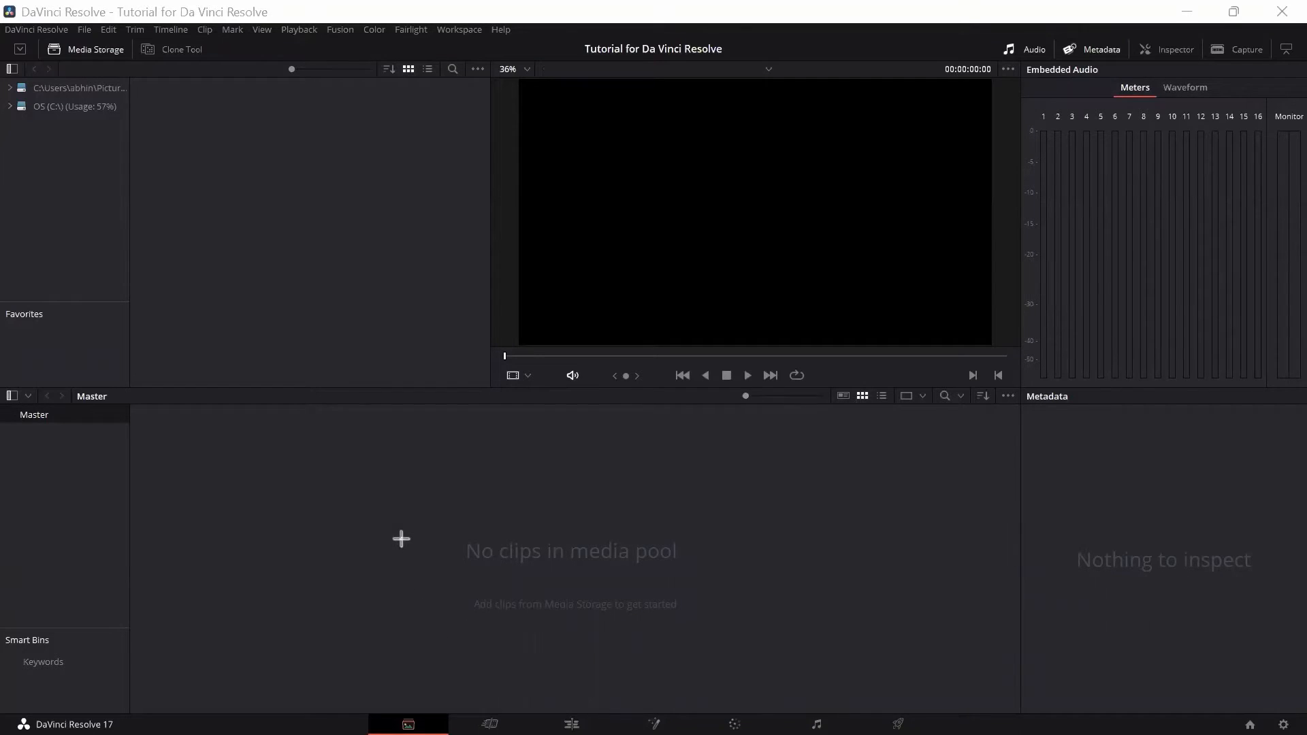
drag(400, 529, 403, 699)
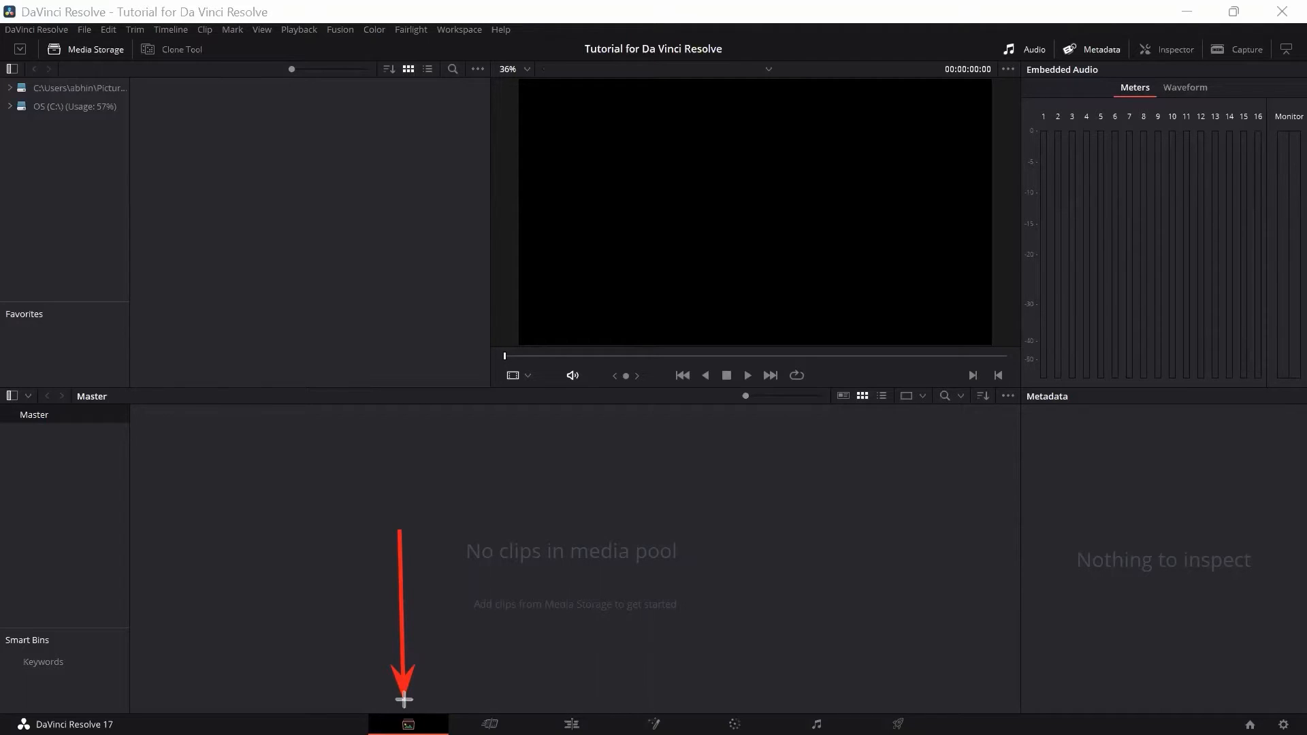
drag(502, 529, 494, 695)
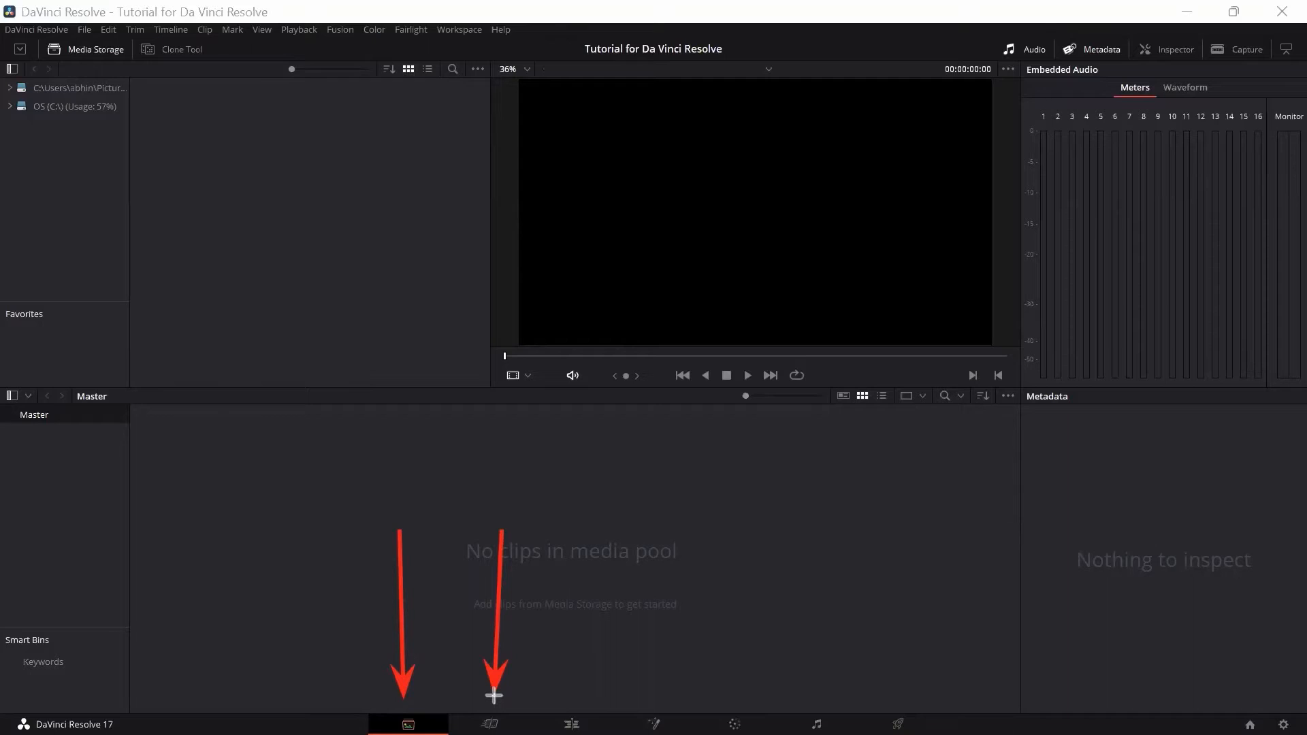
drag(590, 546, 575, 701)
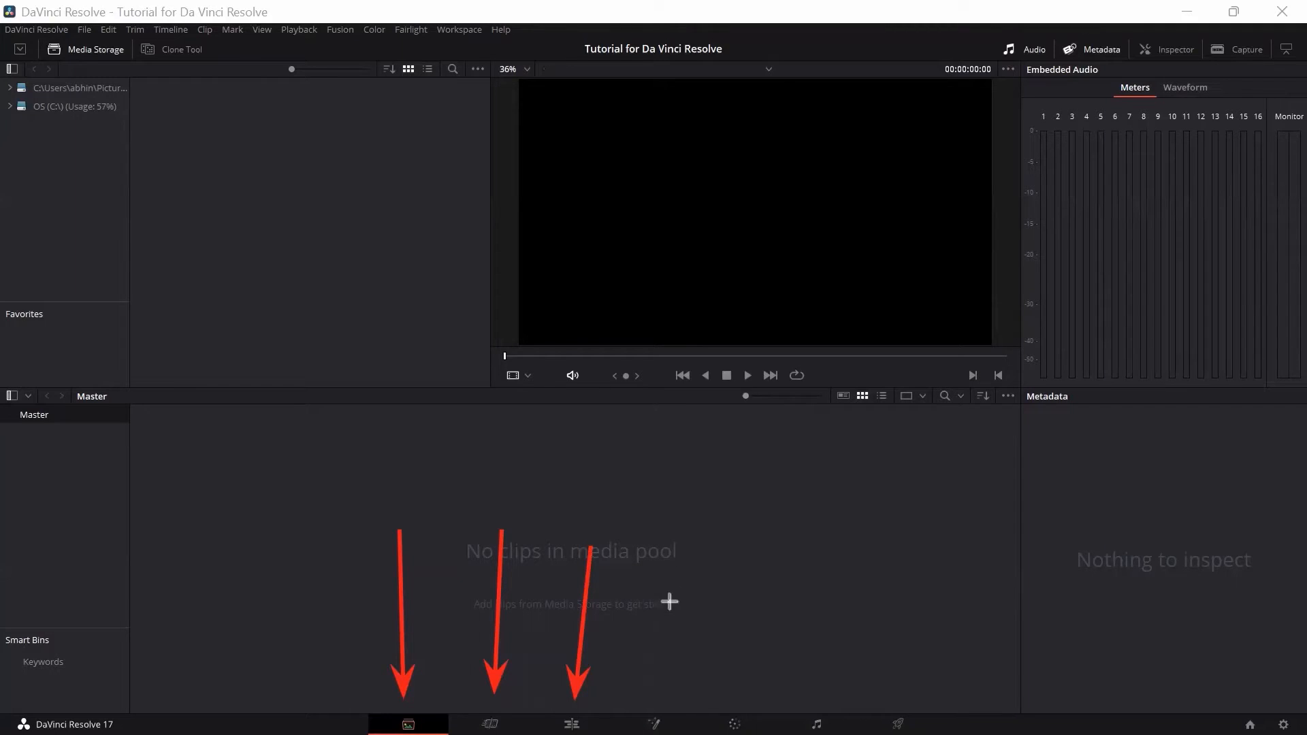
drag(671, 557, 662, 691)
drag(748, 563, 736, 705)
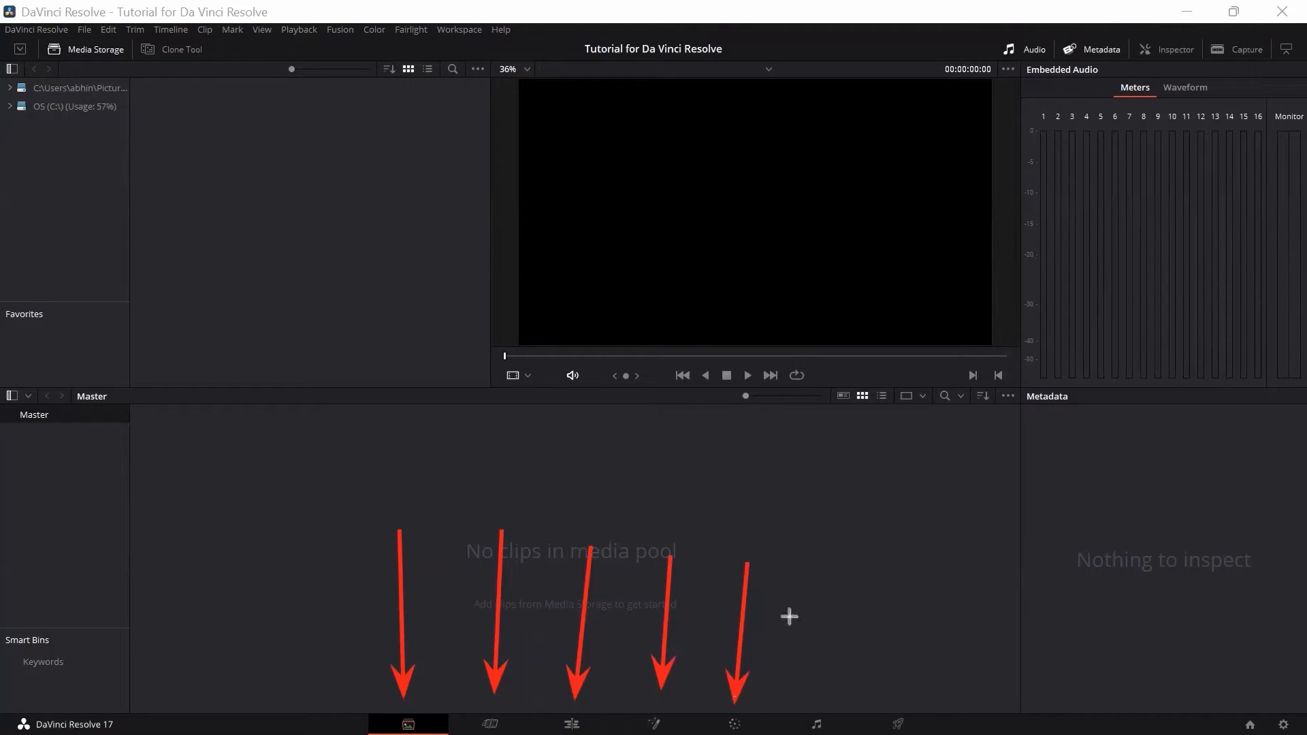
drag(831, 566, 817, 694)
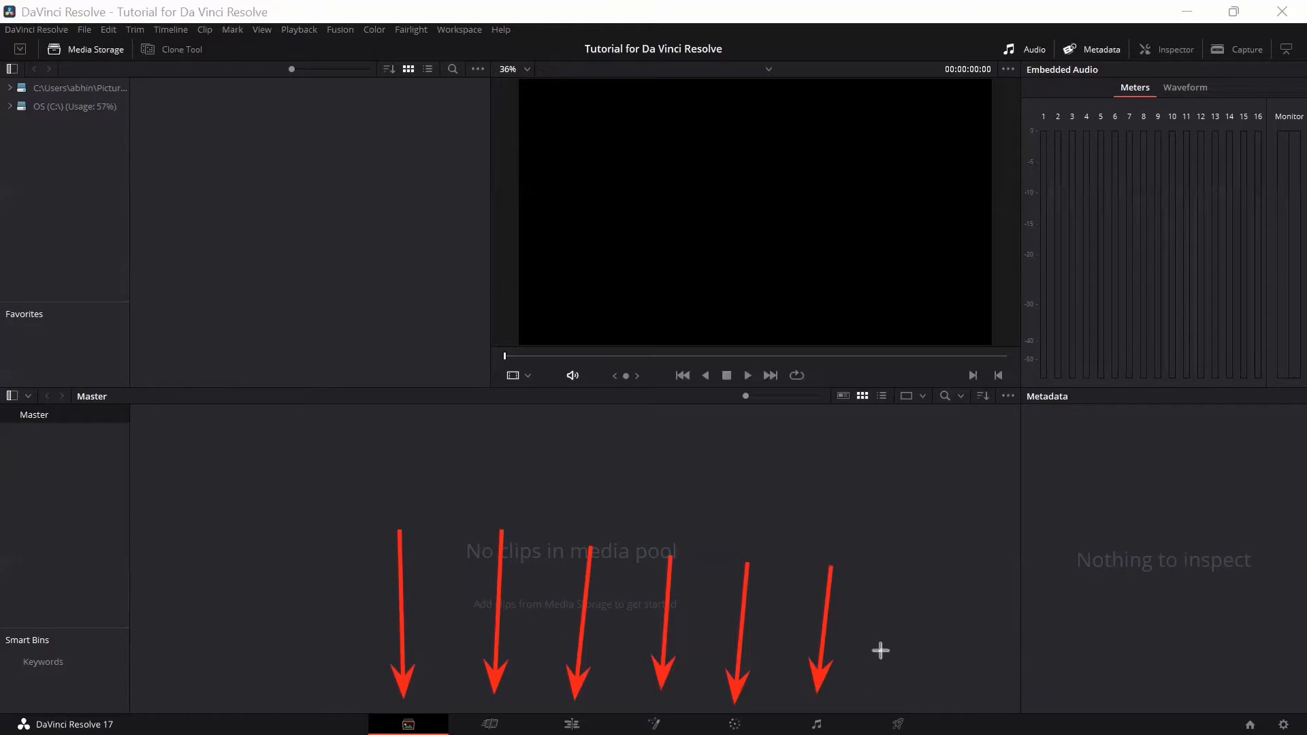
mouse_move(899, 567)
mouse_down()
mouse_move(890, 713)
mouse_move(901, 691)
mouse_up()
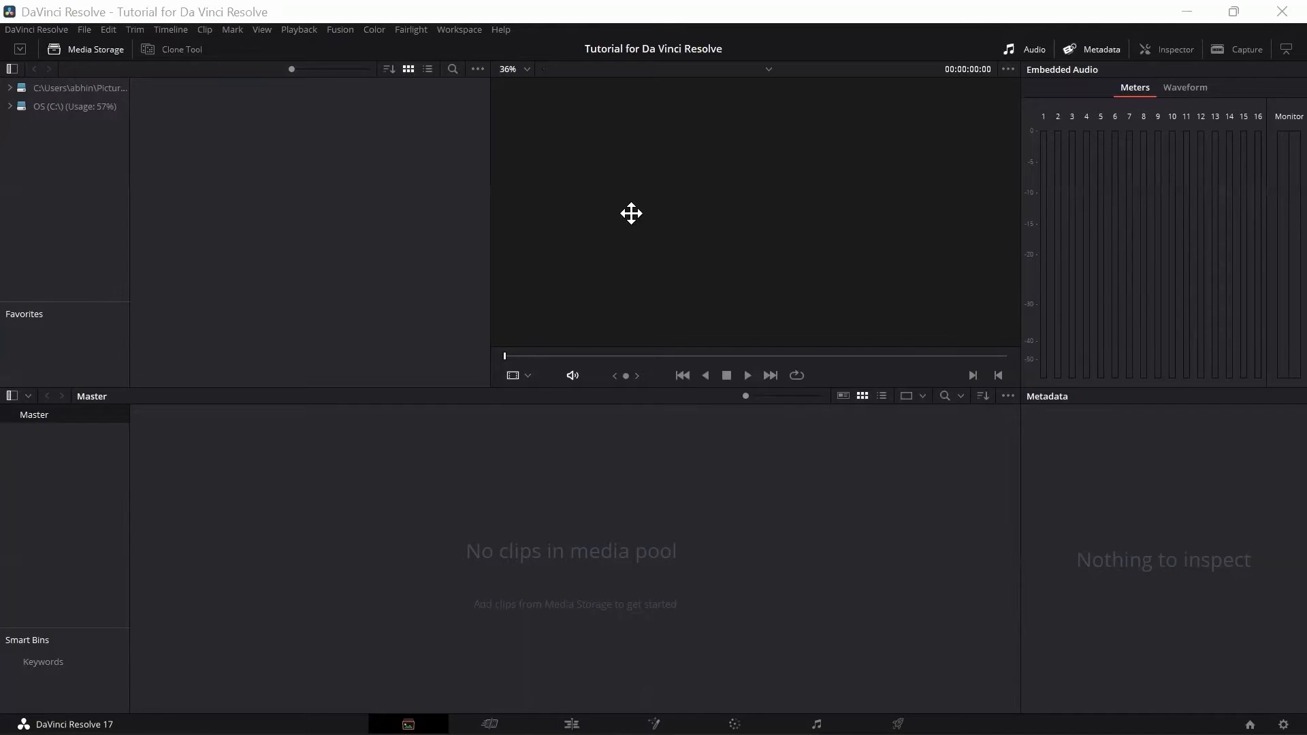
Step: Tile the DaVinci Resolve window beside the media folder and import video3312977730.mp4 into the media pool
mouse_move(1231, 19)
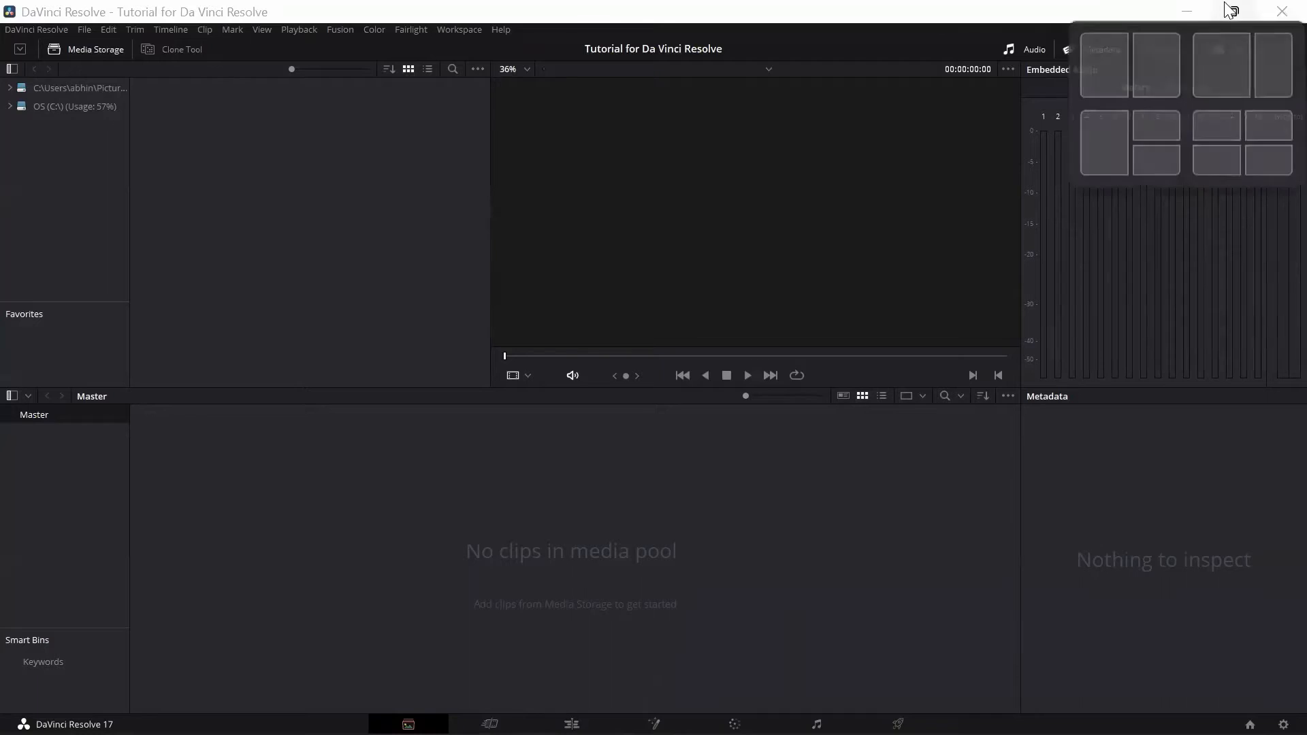
click(1169, 49)
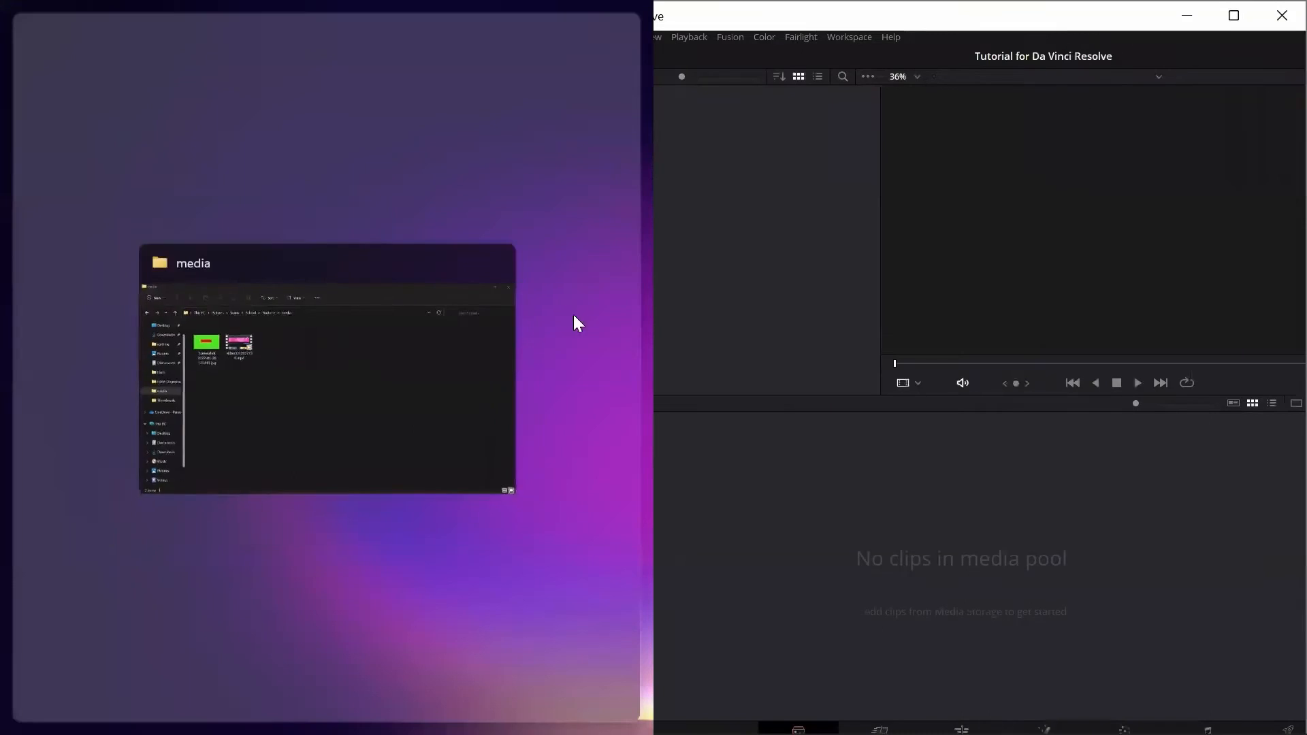
click(394, 354)
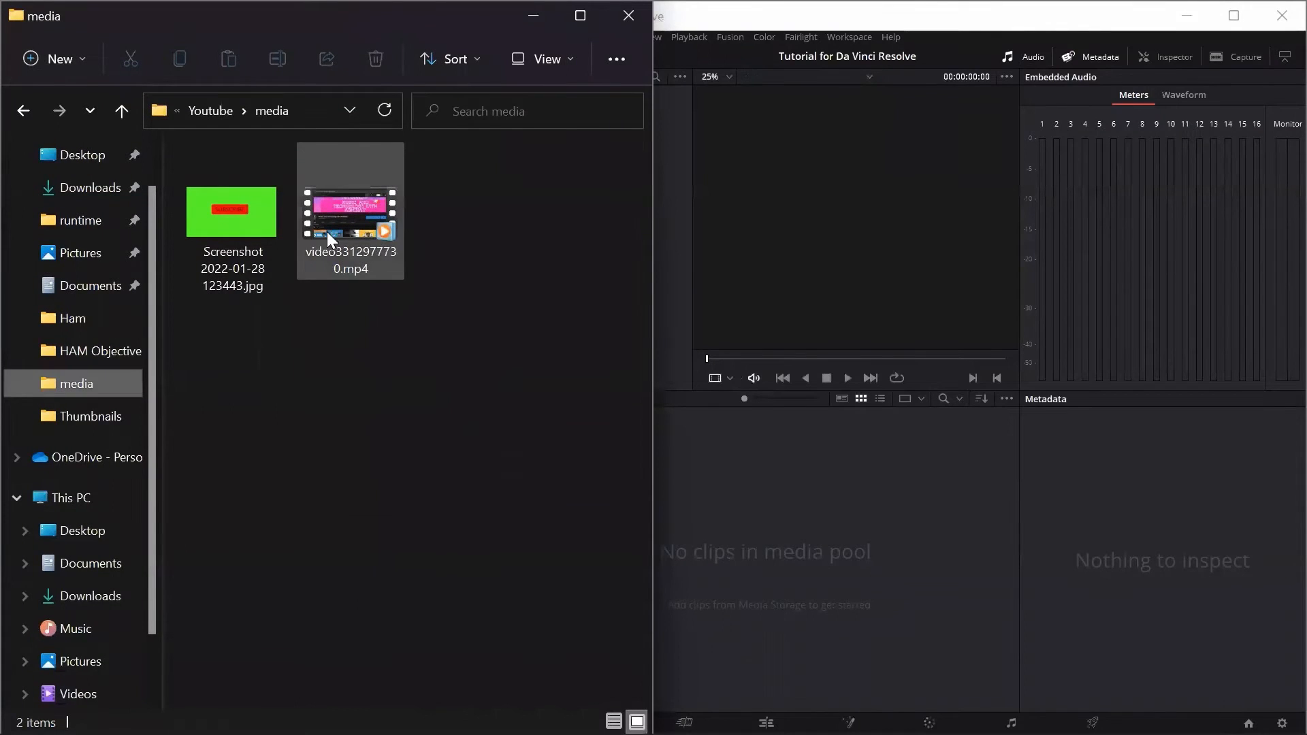
drag(330, 229, 820, 548)
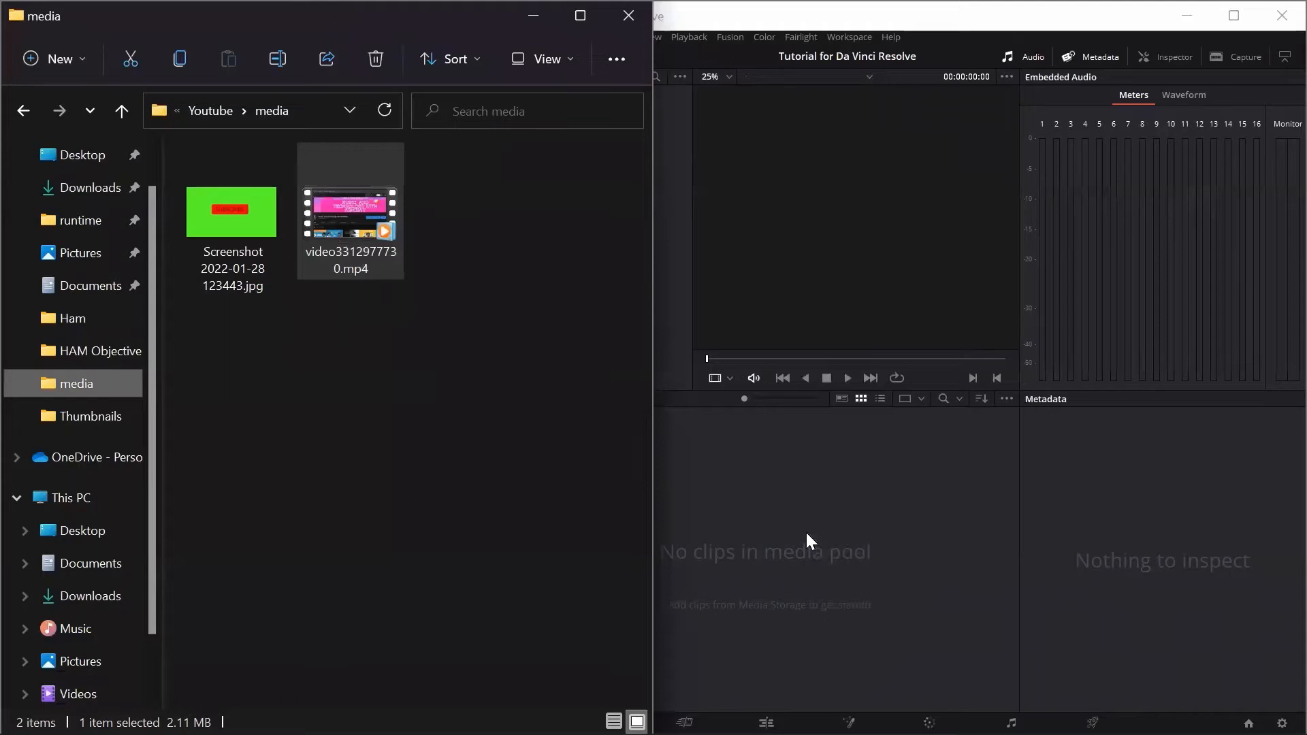
Step: Preview the image Screenshot 2022-01-28 123443.jpg, close the preview and import the image into the media pool
click(251, 257)
double_click(251, 255)
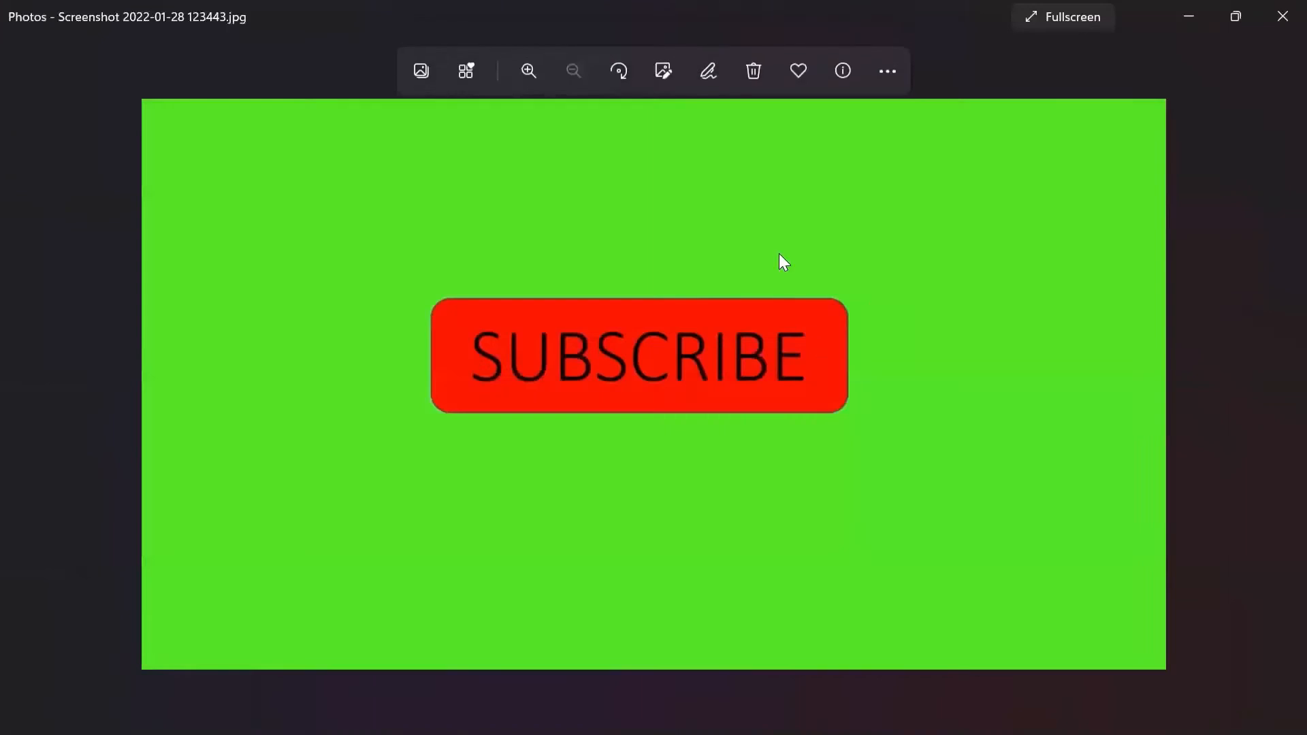
click(1276, 23)
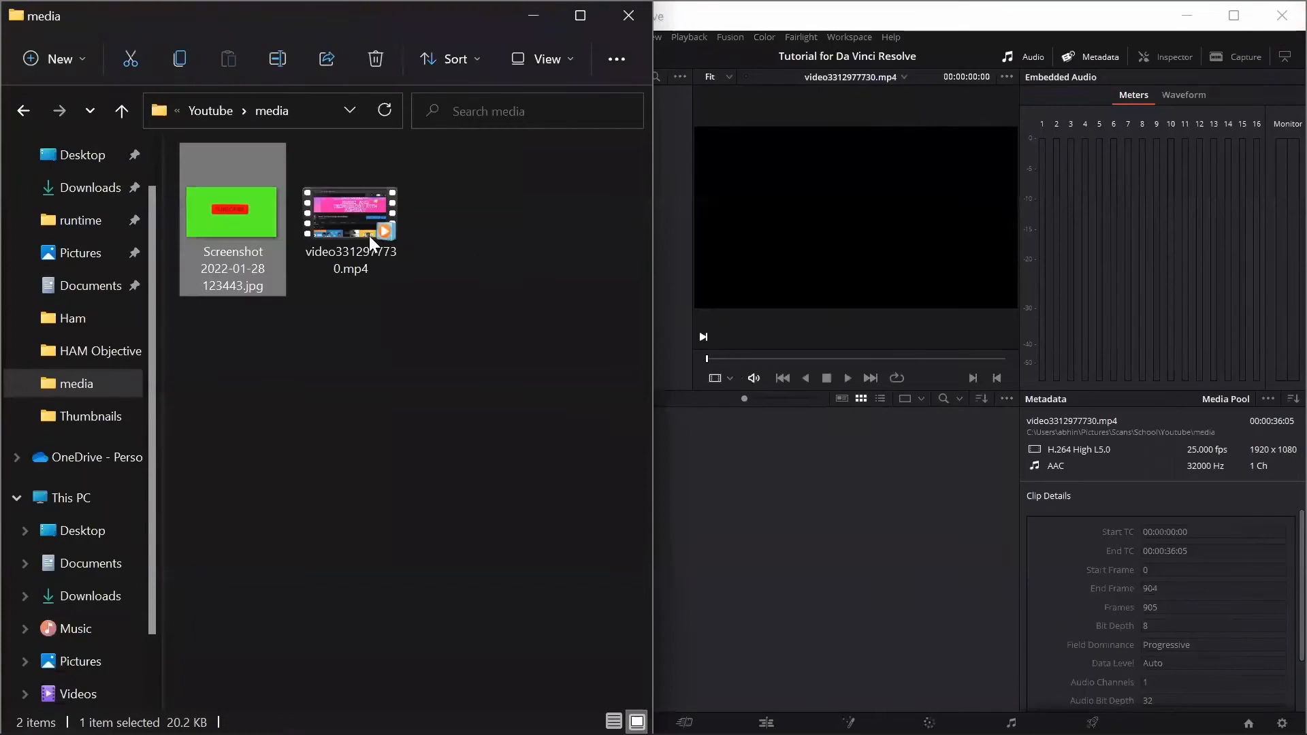
drag(249, 269, 828, 550)
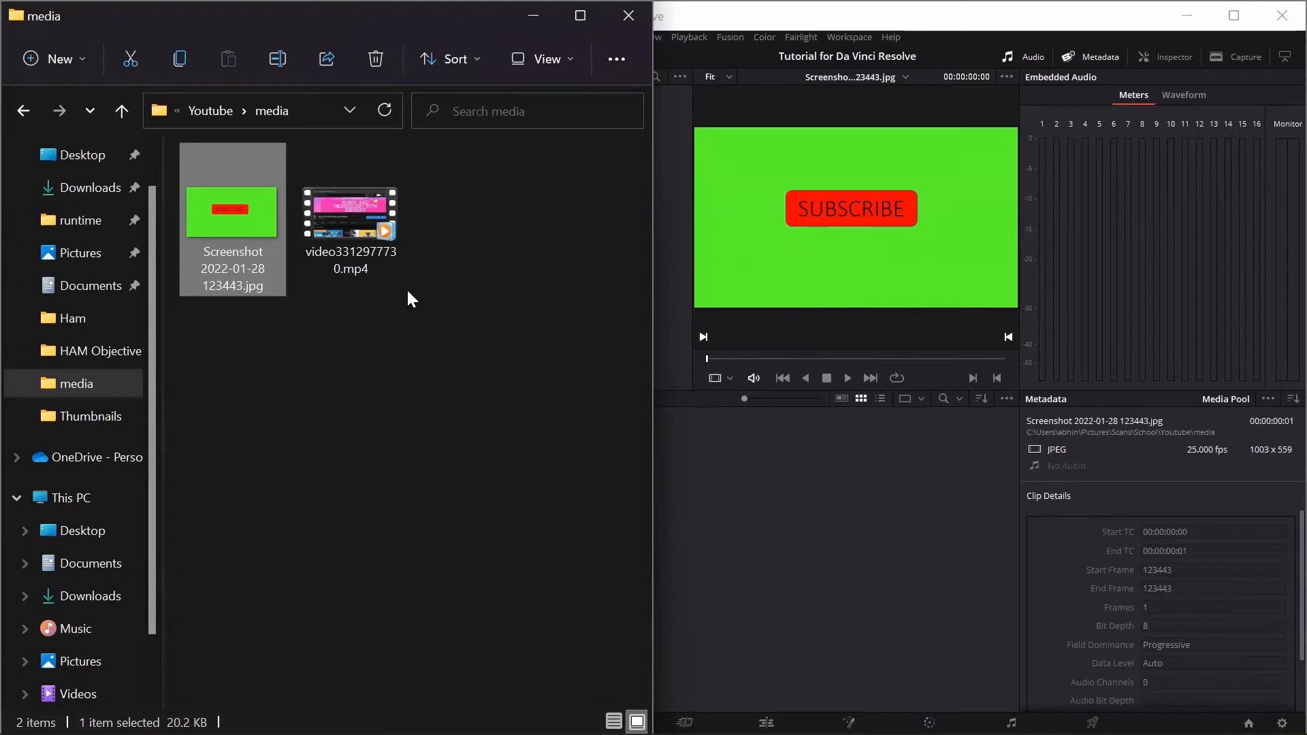
Step: Play video3312977730.mp4 from the media folder in the media player, pausing at its different parts, and close the player
click(372, 236)
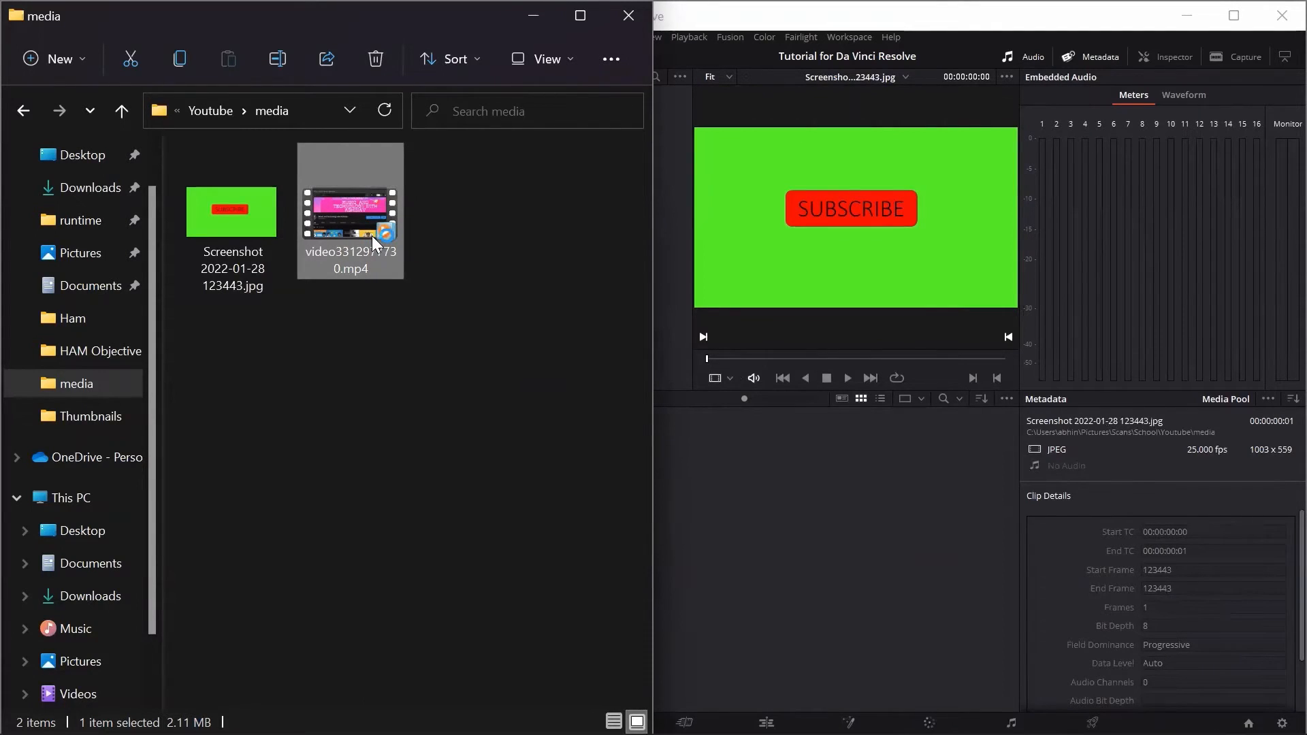
double_click(372, 236)
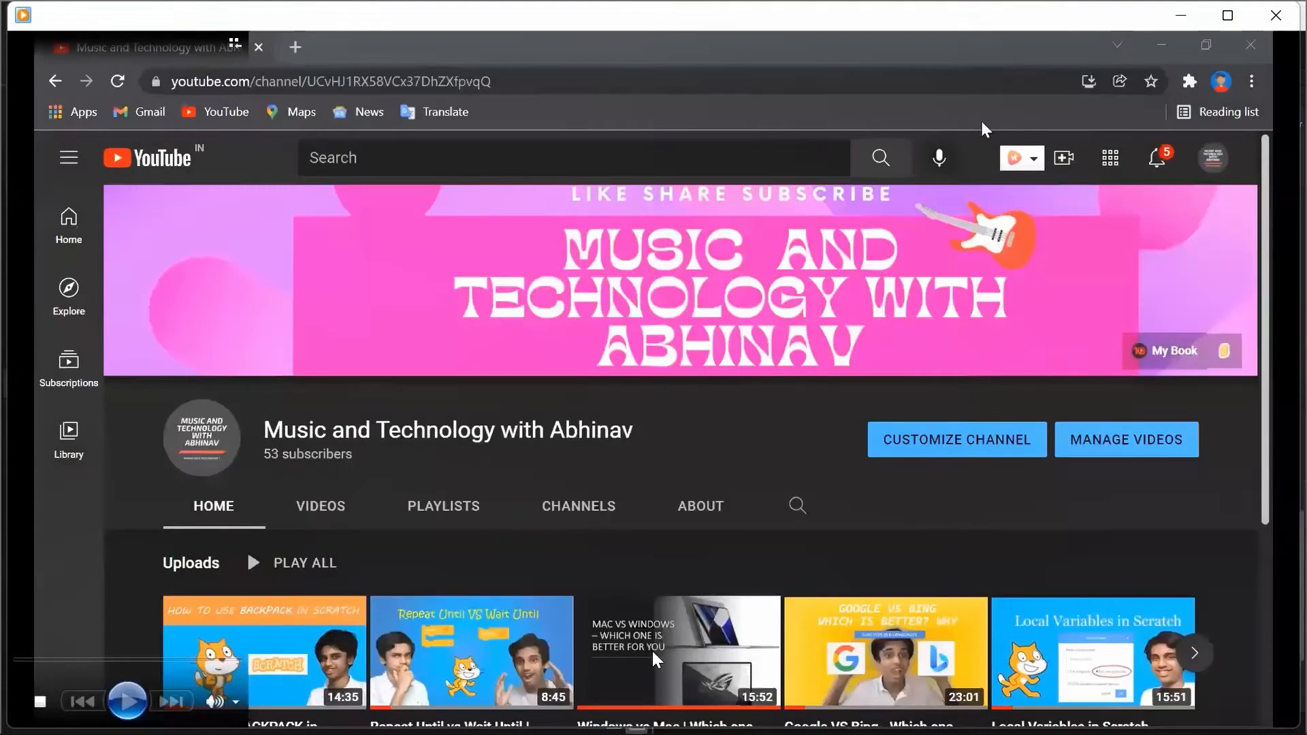
click(649, 688)
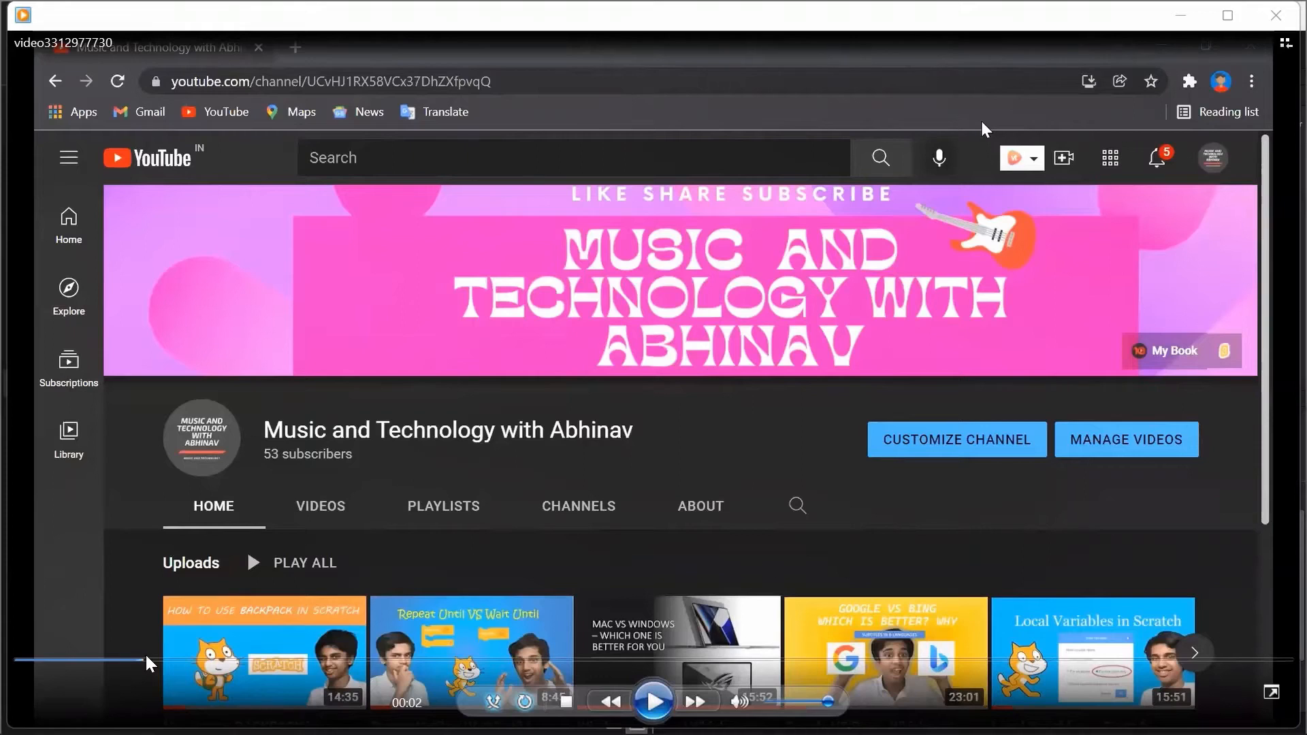
click(55, 664)
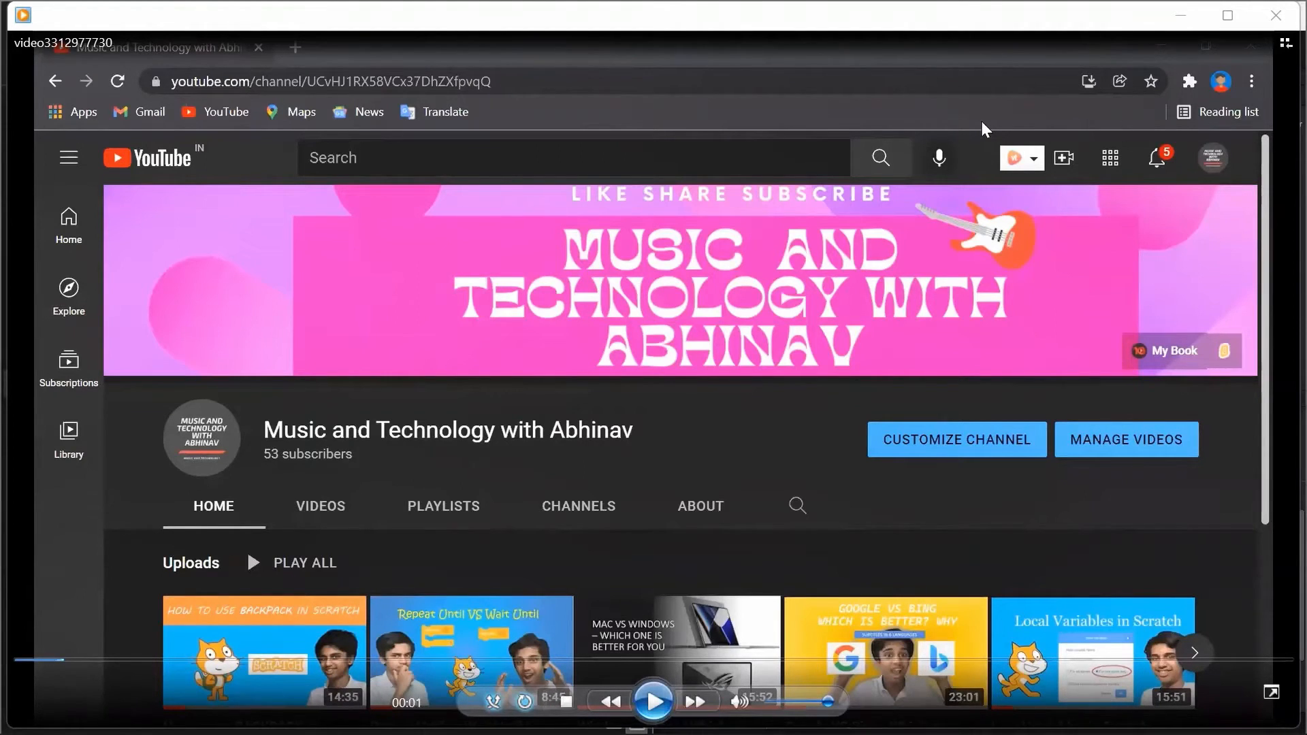
click(653, 702)
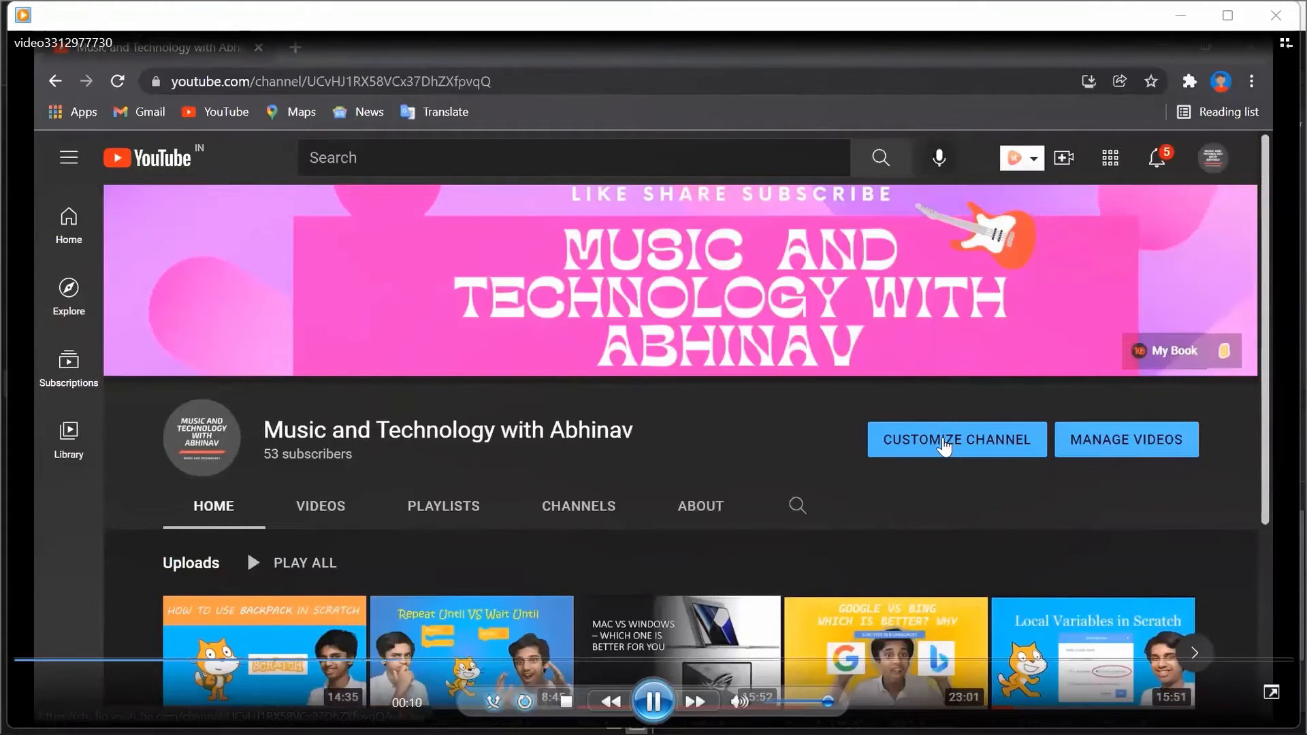
key(space)
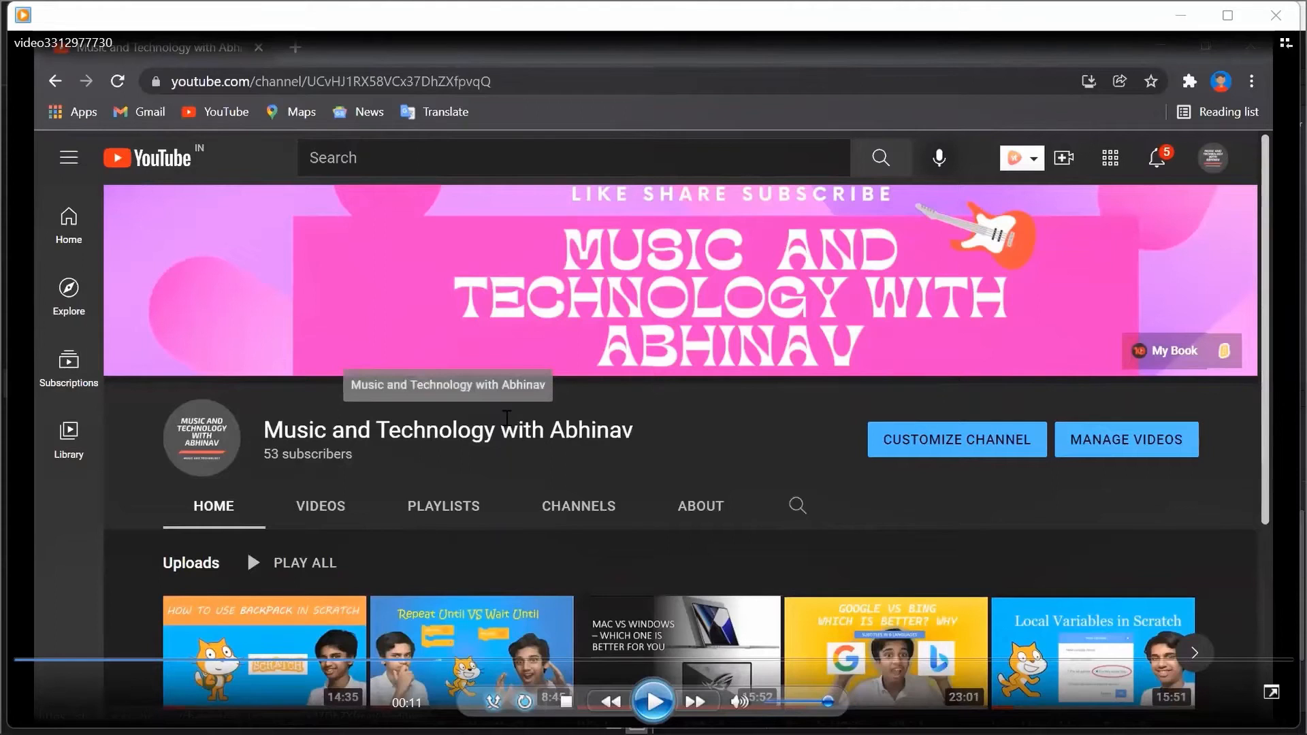
key(space)
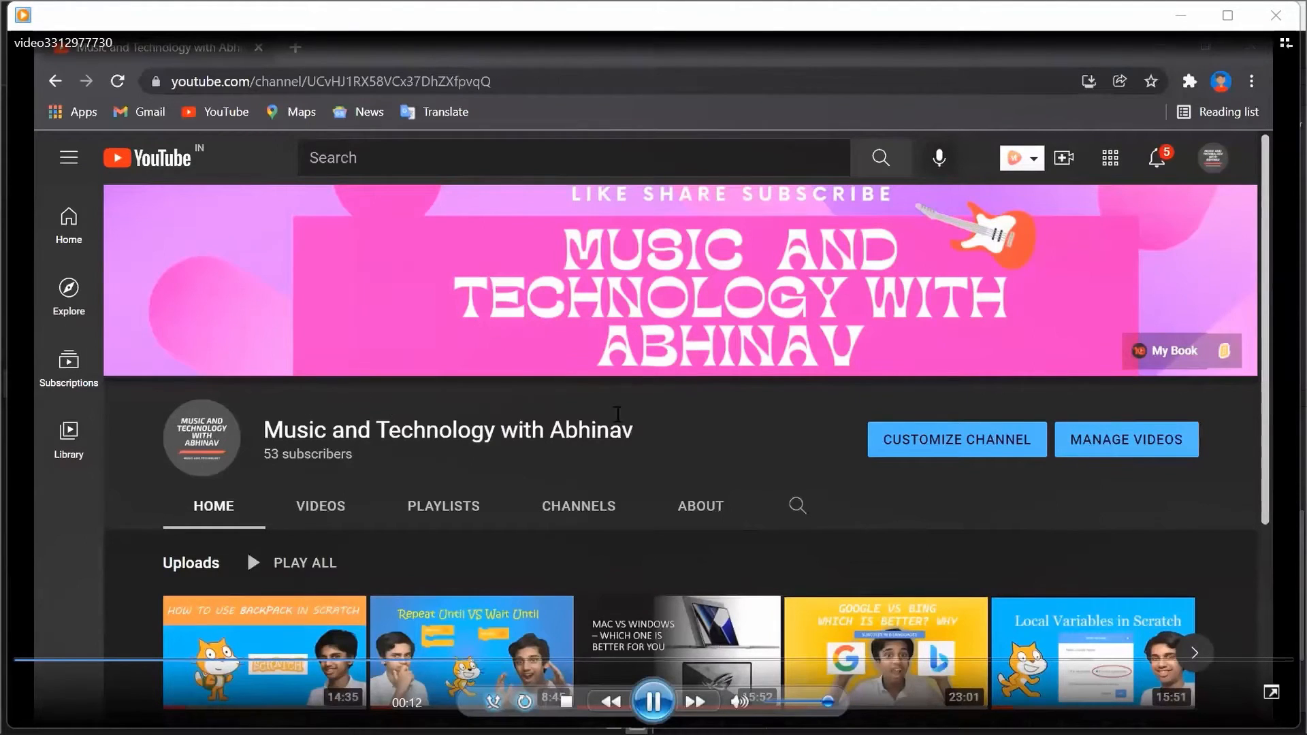
key(space)
key(space)
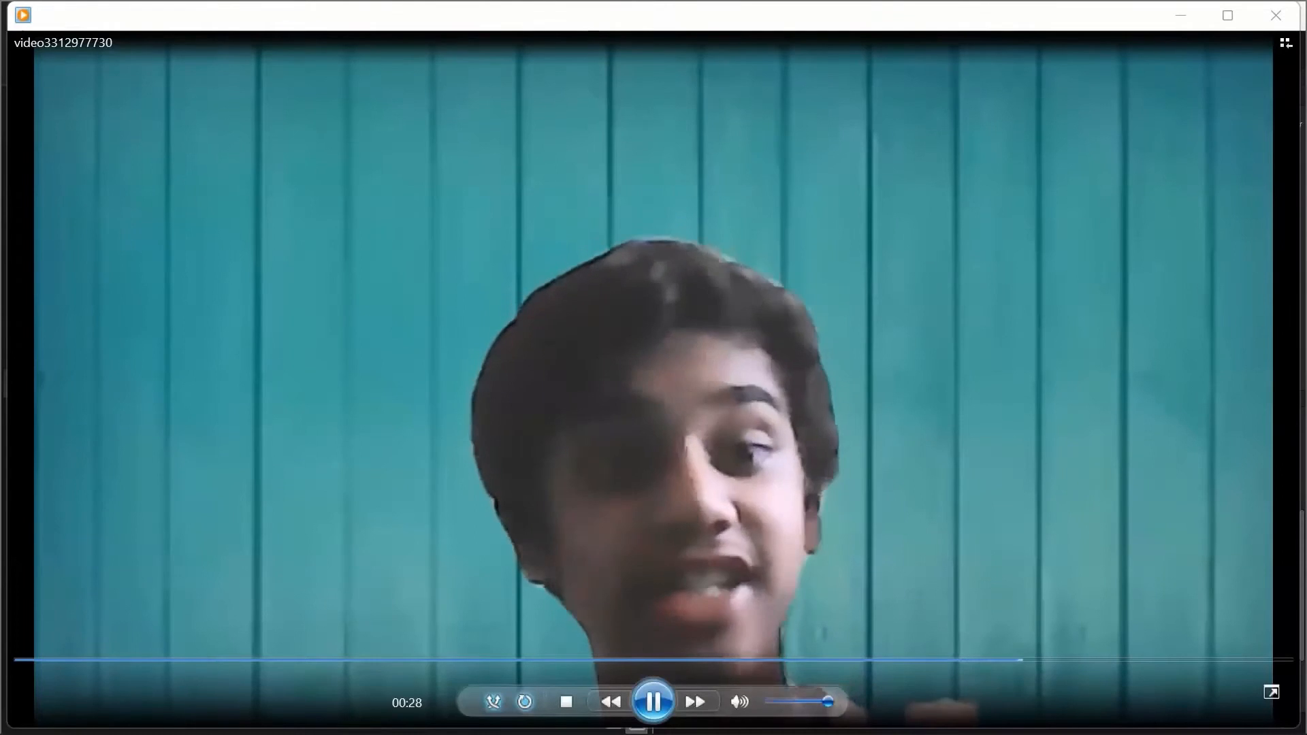
key(space)
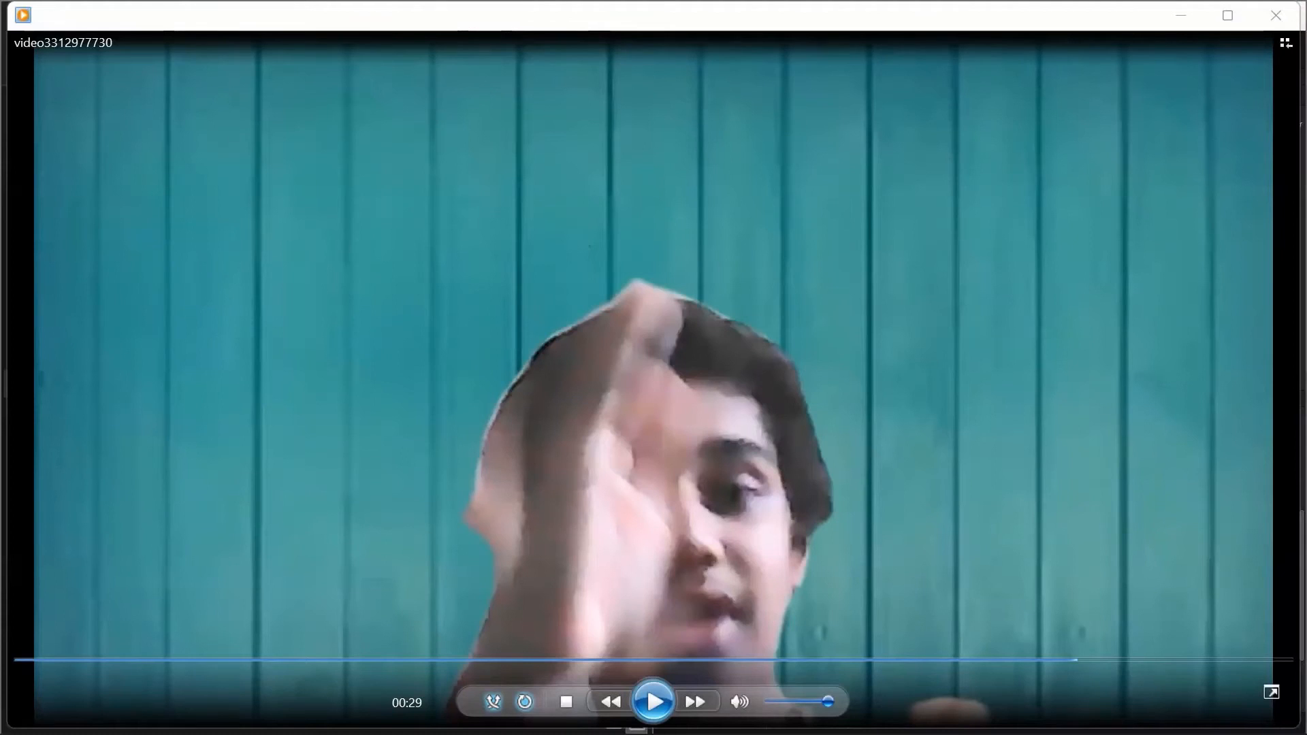
key(space)
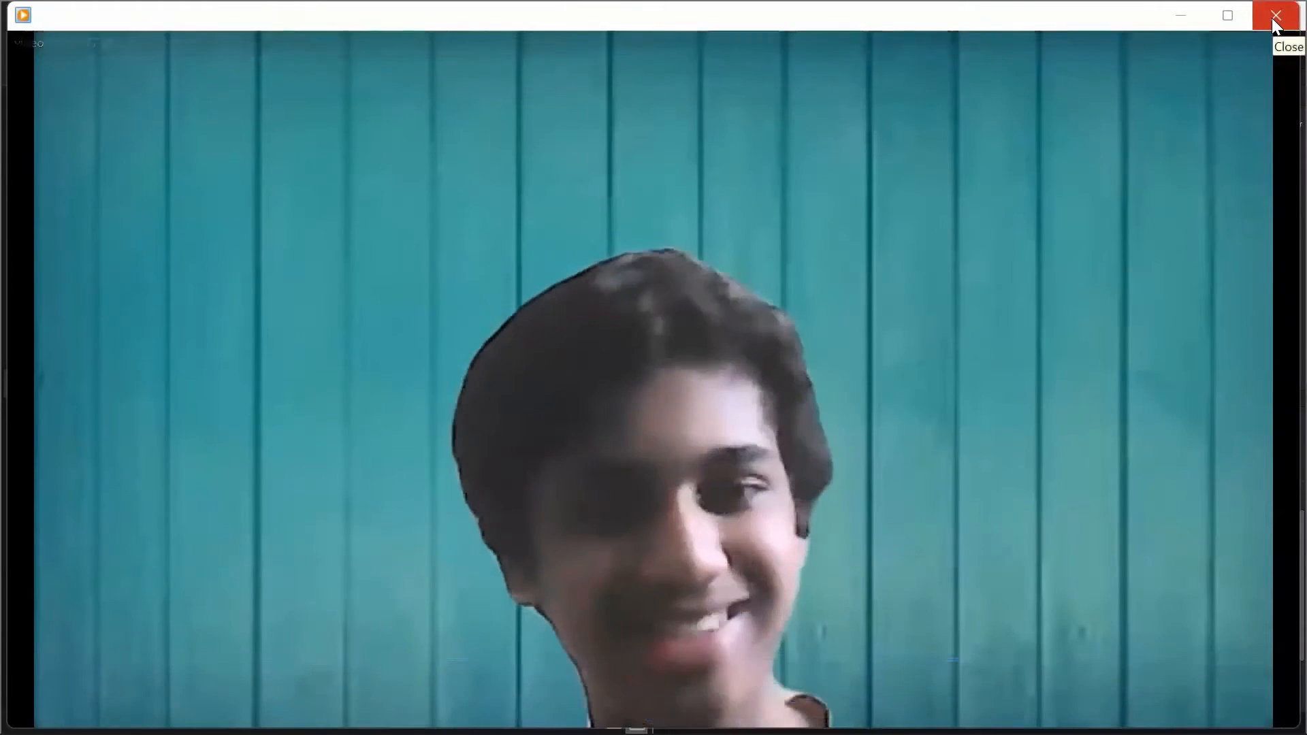
click(1278, 19)
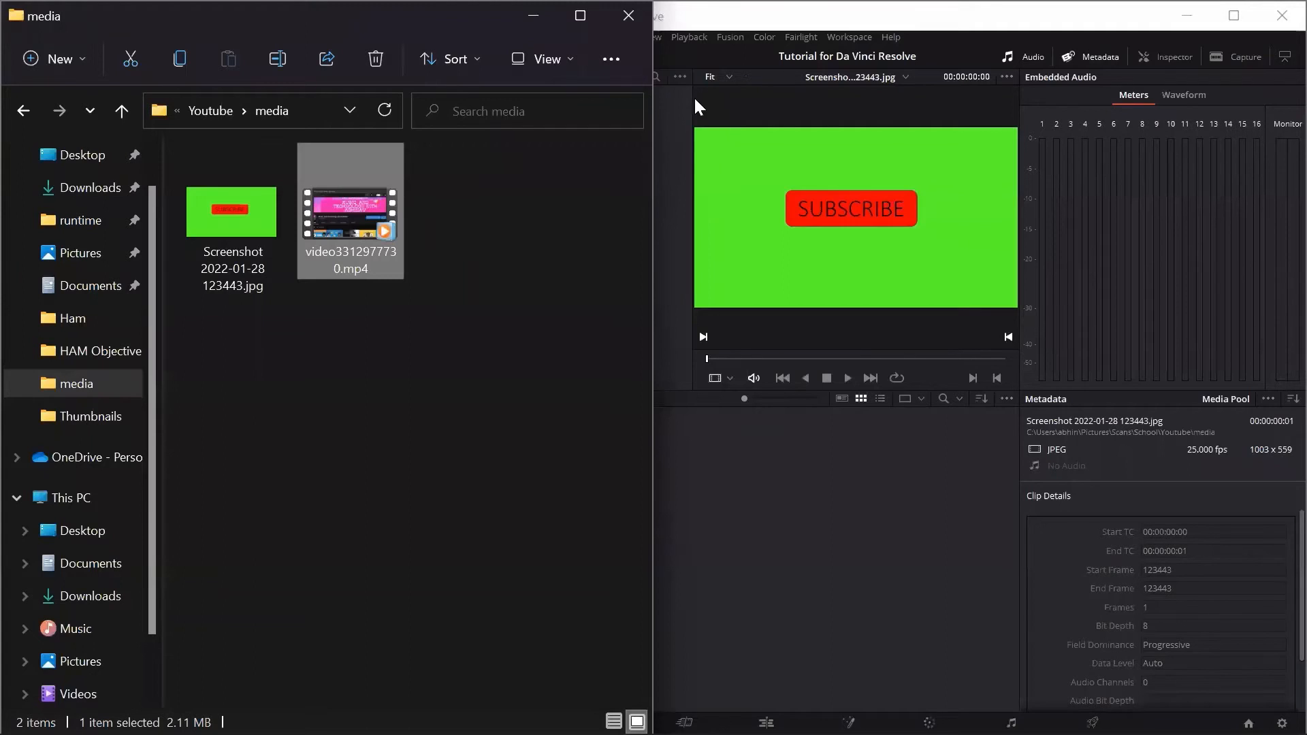
Step: Close the media folder window and maximize the DaVinci Resolve window
click(683, 91)
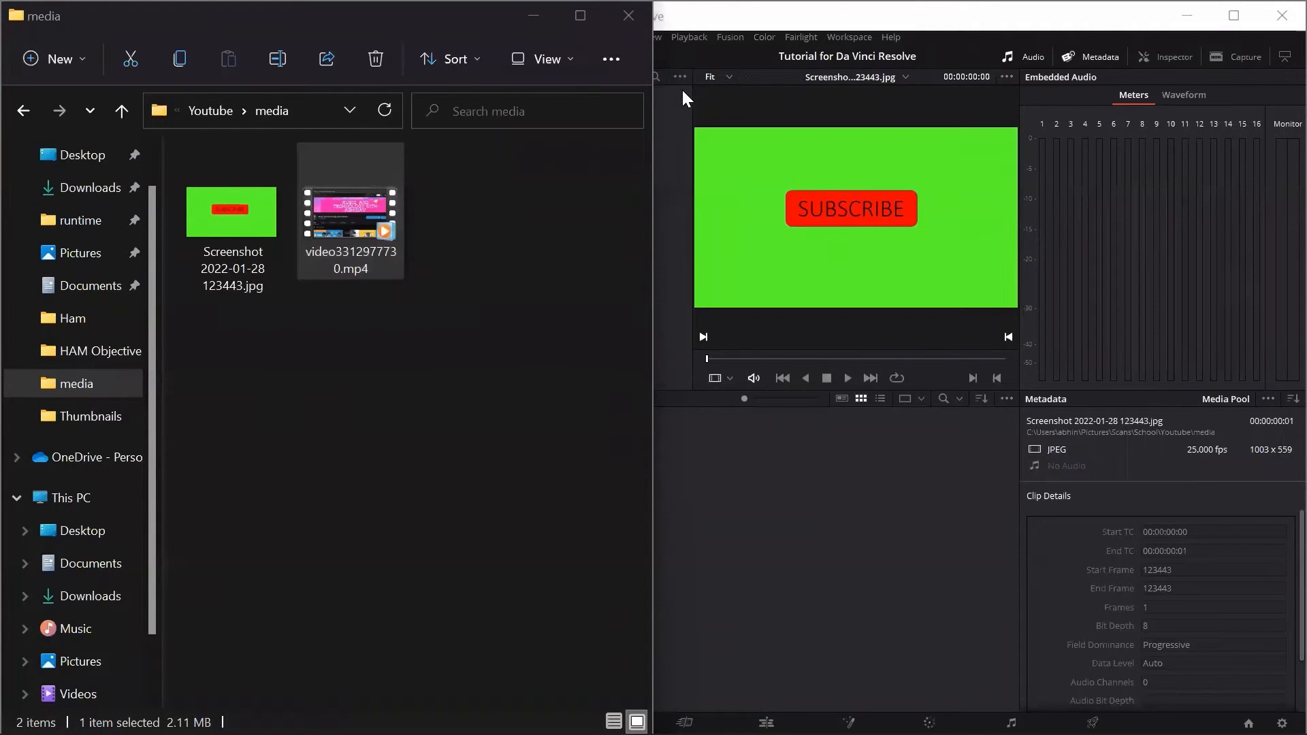
click(625, 15)
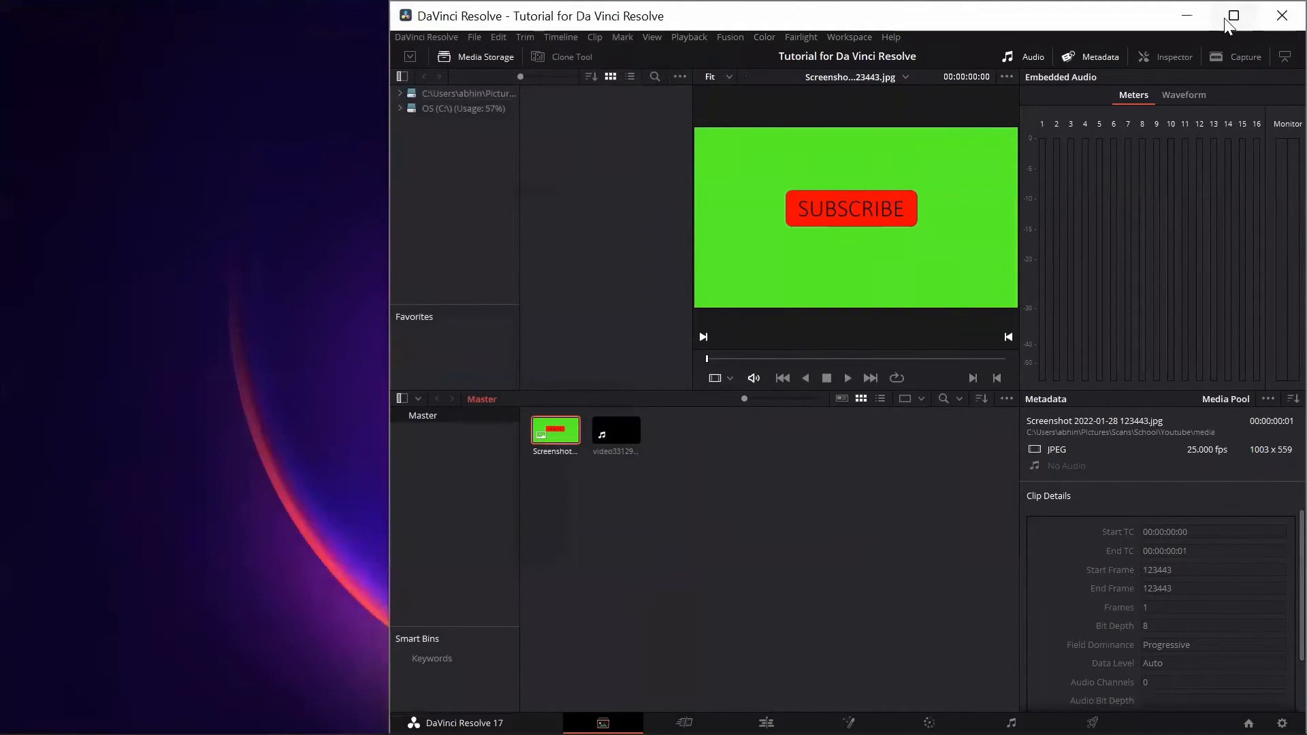
click(1227, 20)
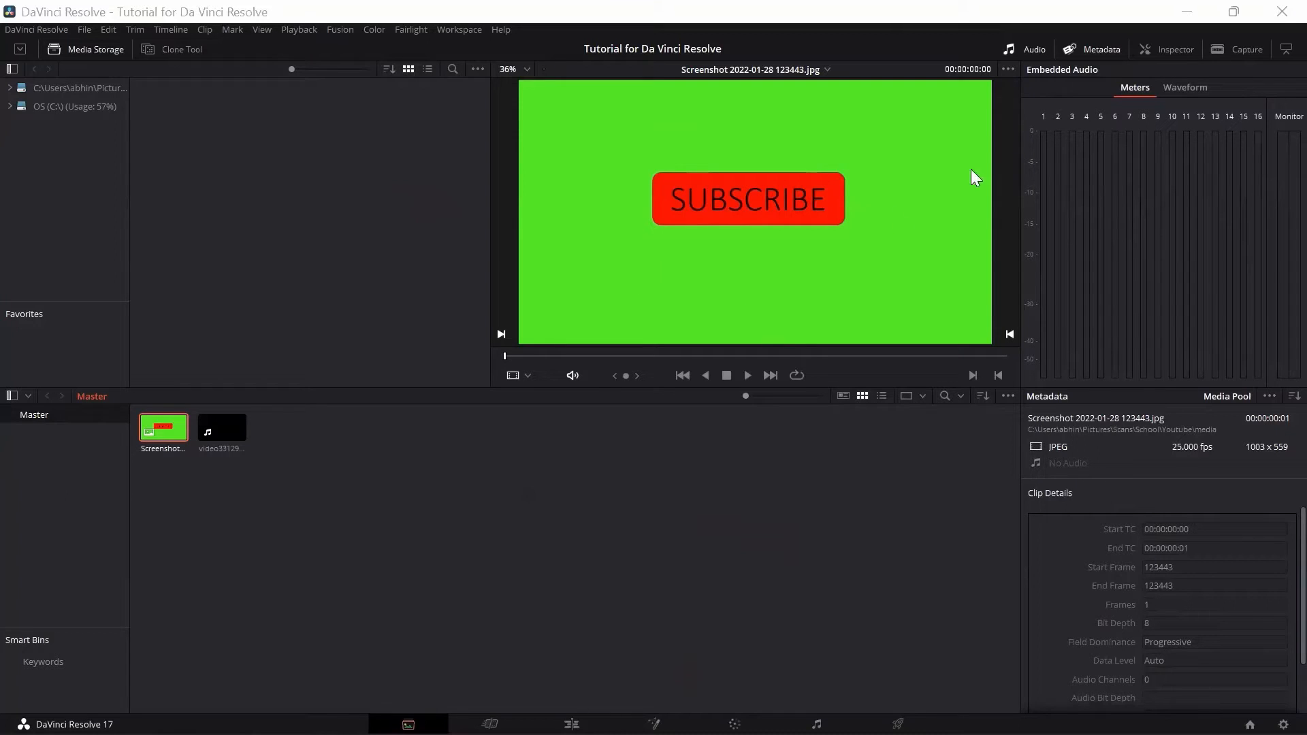
Step: Load video3312977730.mp4 from the media pool into the viewer and switch to the Edit page
click(1020, 93)
click(222, 425)
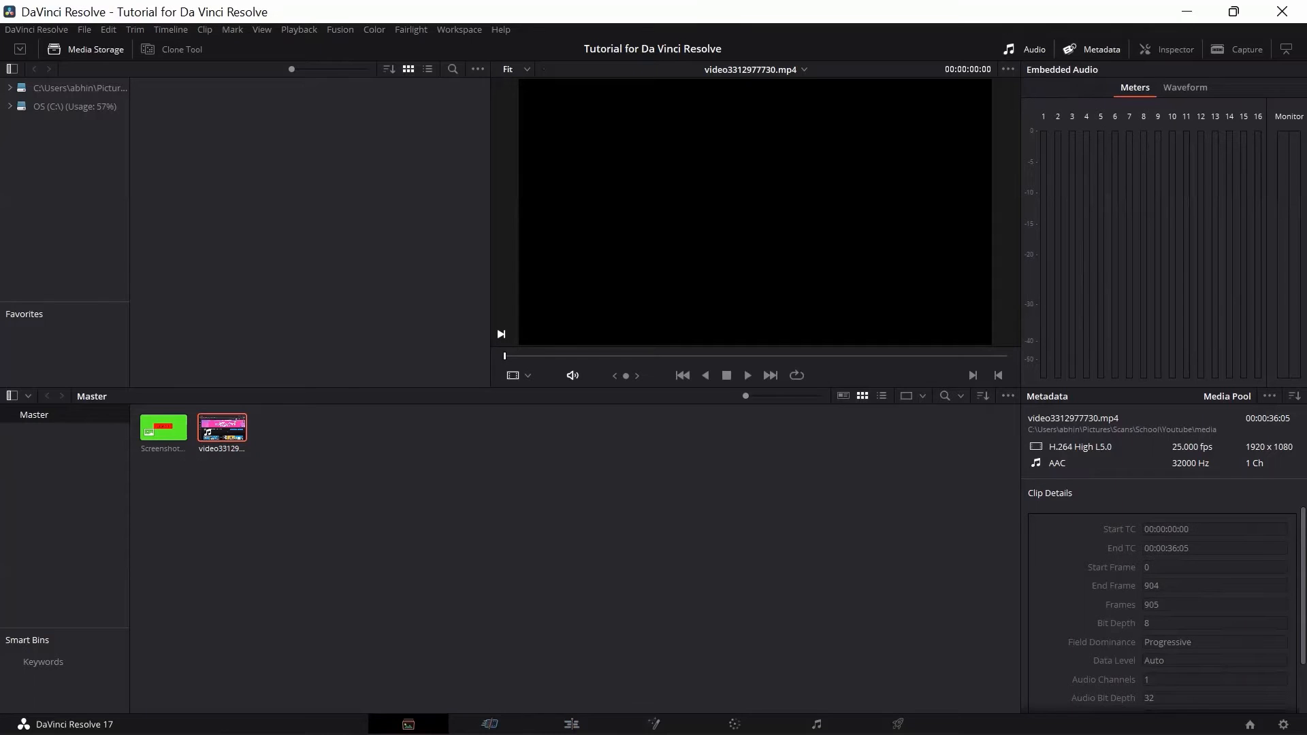
key(shift+4)
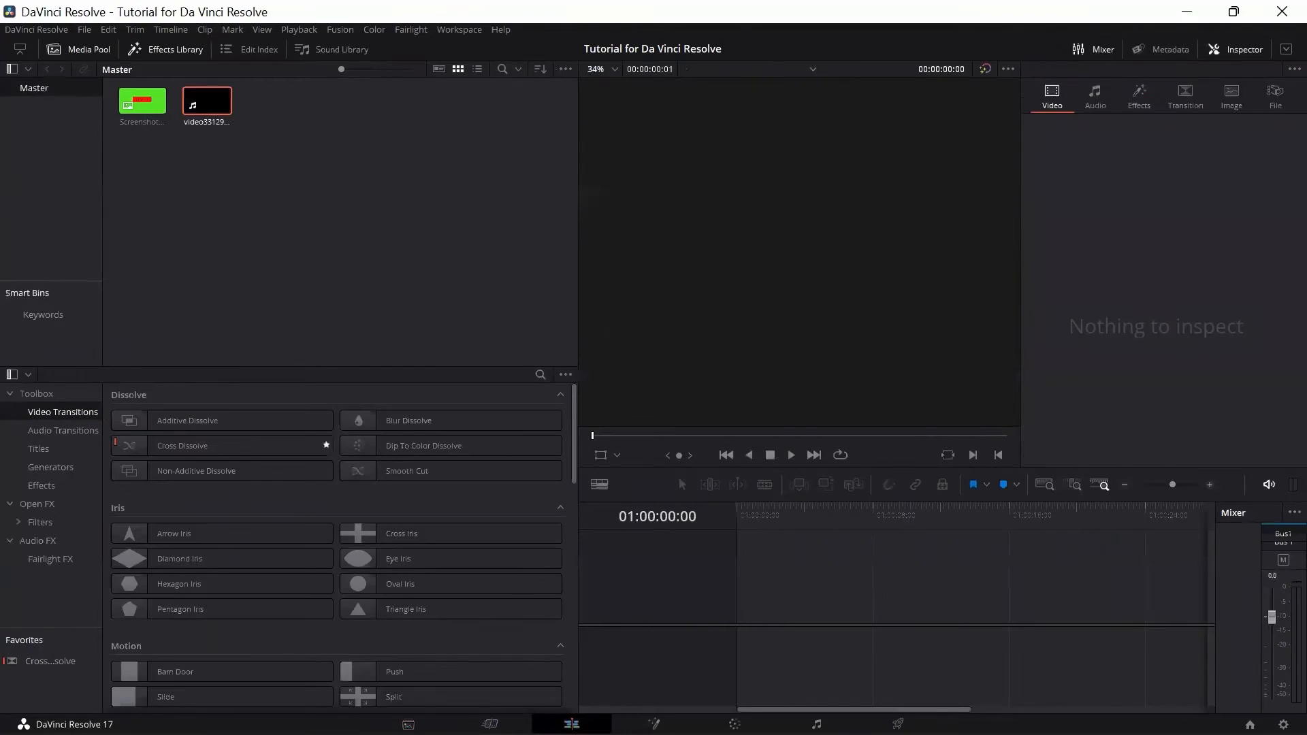
Step: Resize the Edit page panels so the effects library is shorter and the viewer and timeline are wider
click(566, 374)
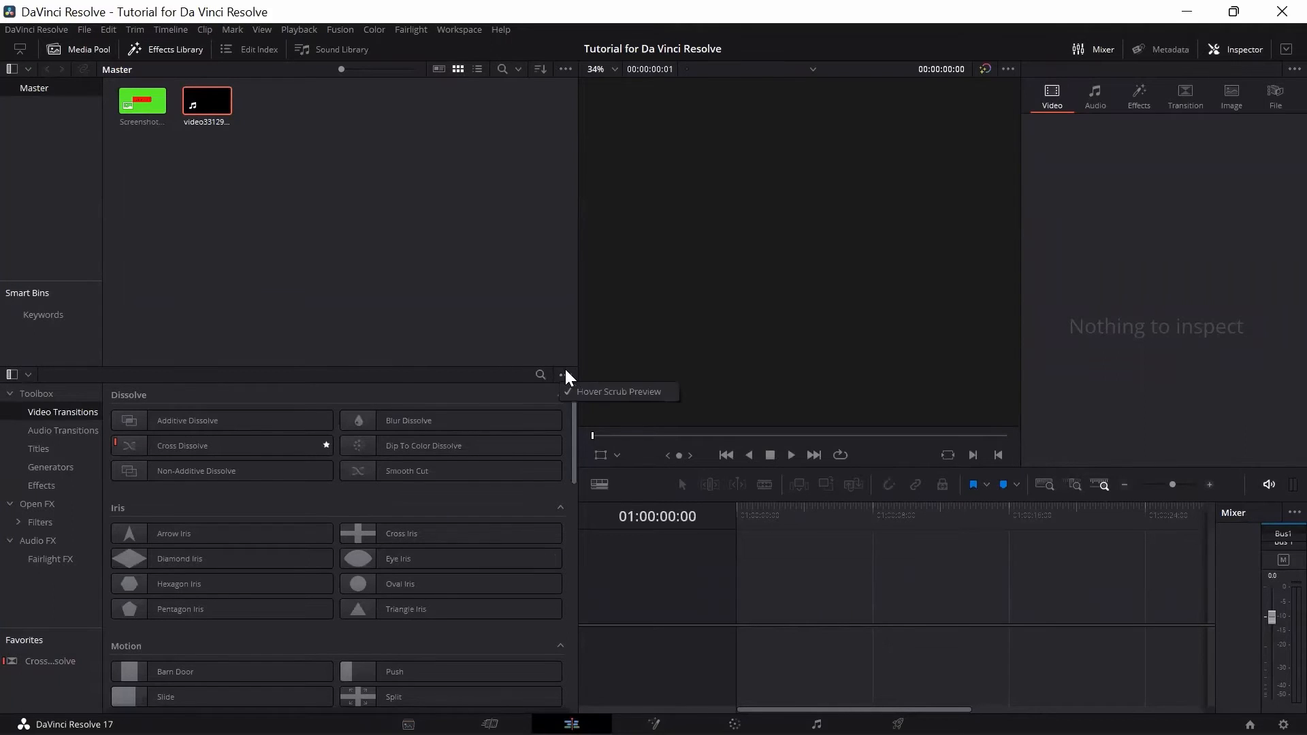
click(513, 365)
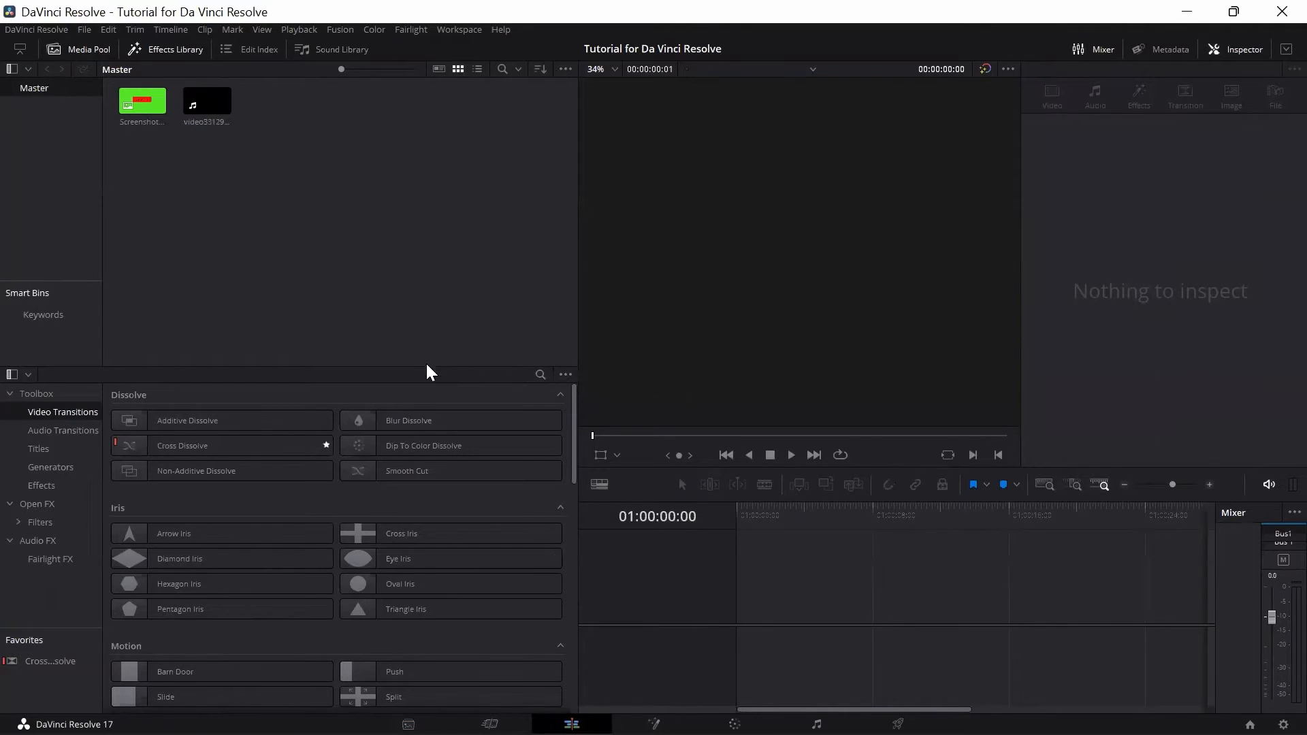
drag(427, 366, 426, 552)
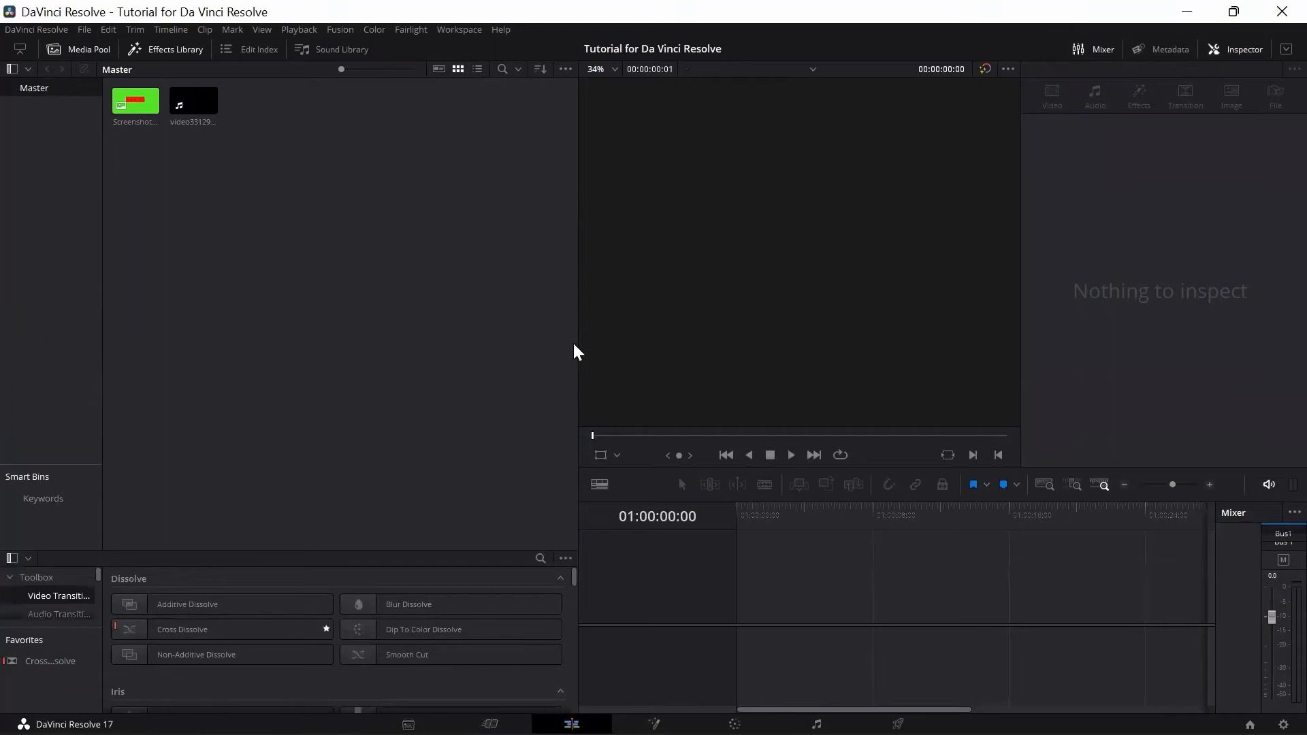
drag(578, 345, 307, 329)
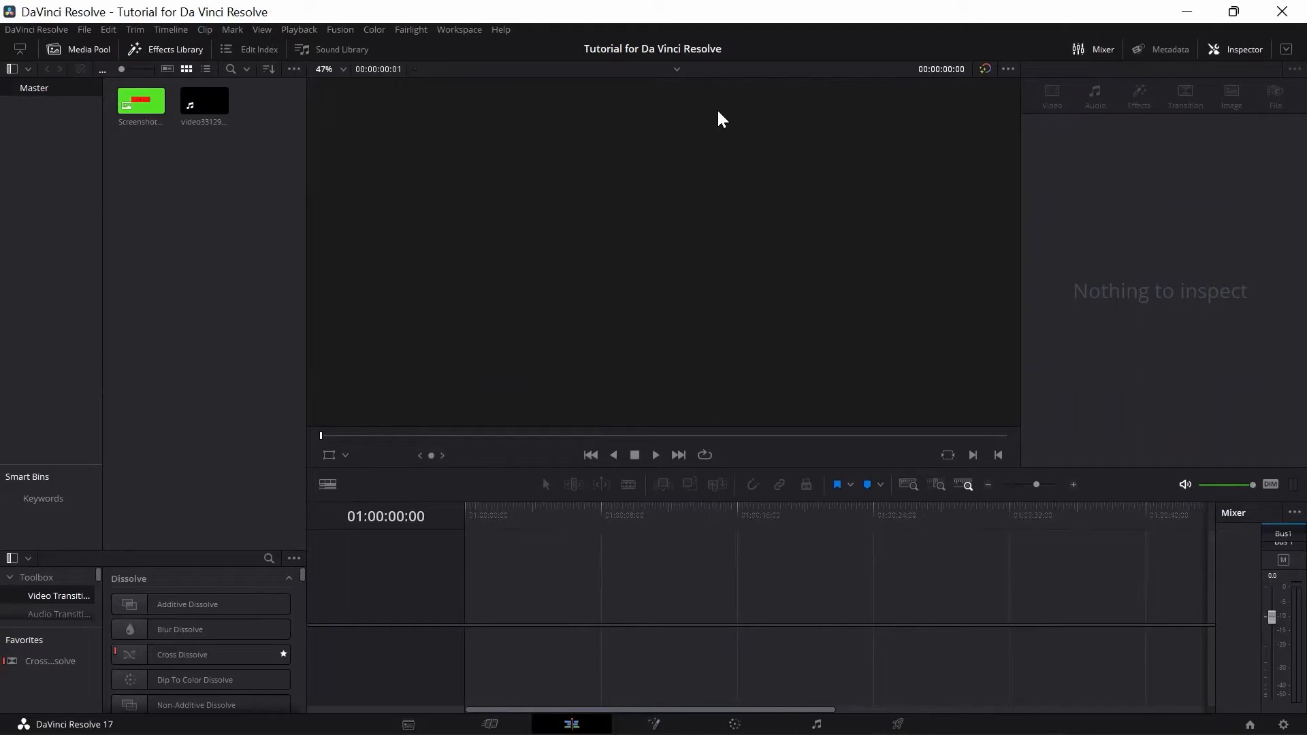
Step: Place video3312977730.mp4 from the media pool at the start of the empty timeline, creating a new timeline
click(225, 111)
click(505, 621)
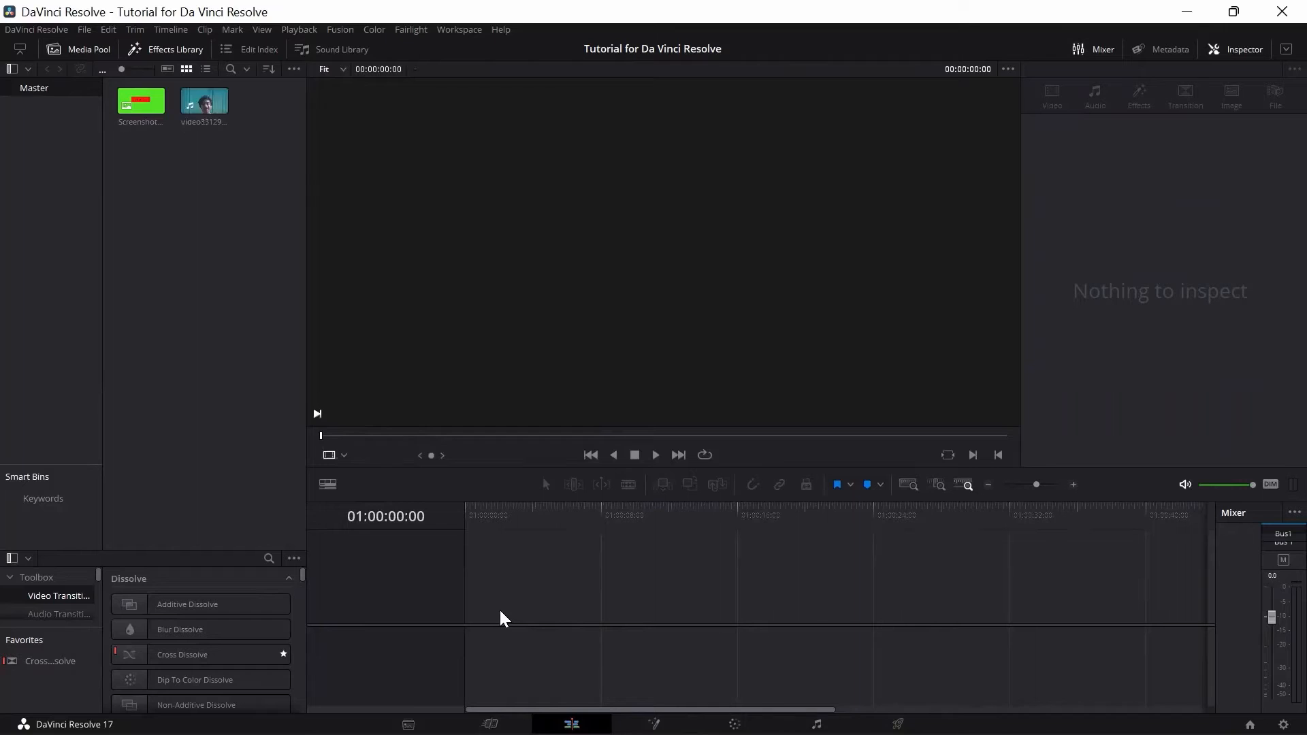
click(203, 106)
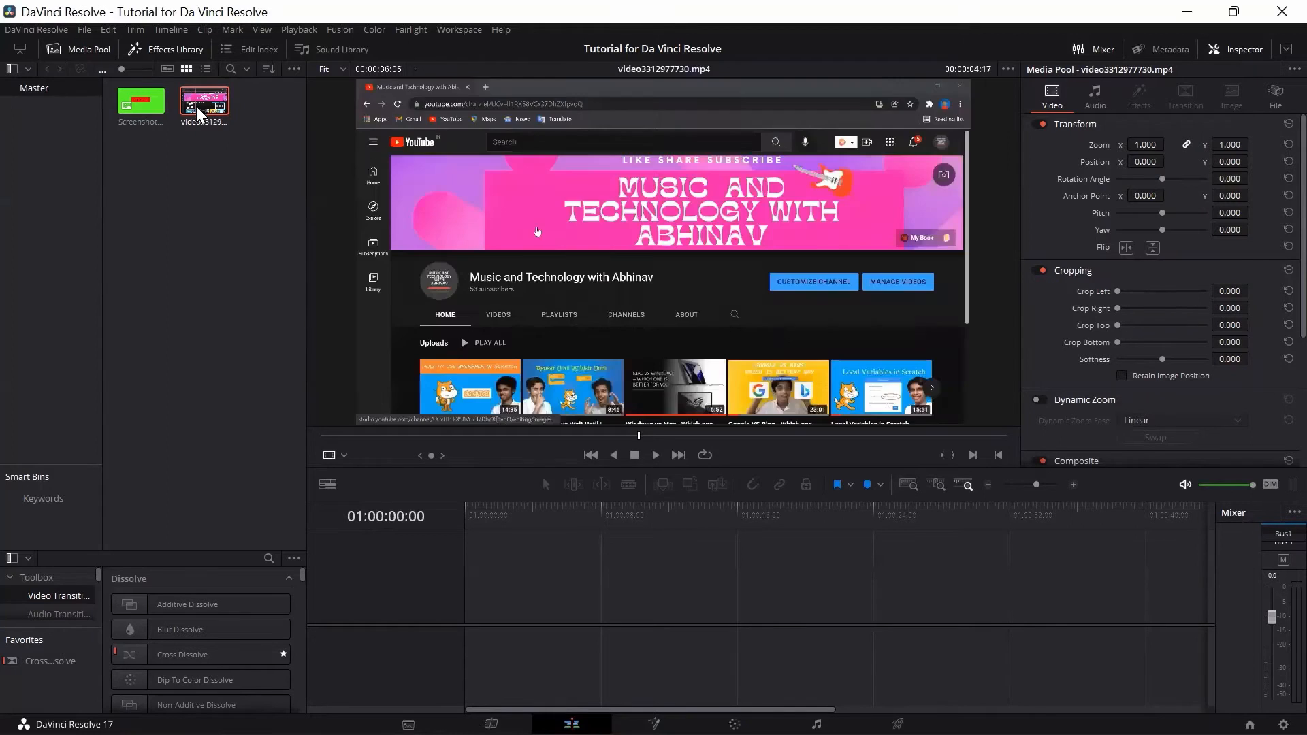
drag(200, 113, 452, 504)
drag(235, 256, 469, 602)
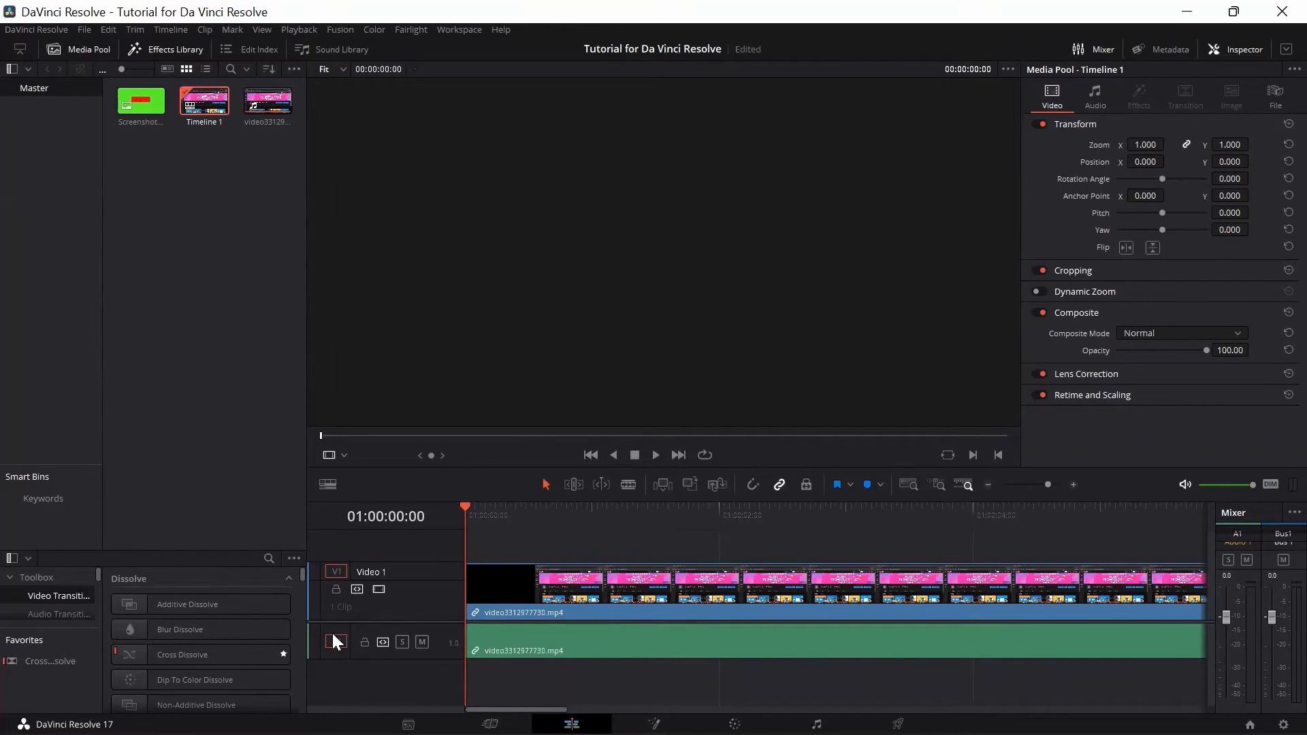
Step: Compare the timeline's video view options for the clip and return to the filmstrip view
click(327, 484)
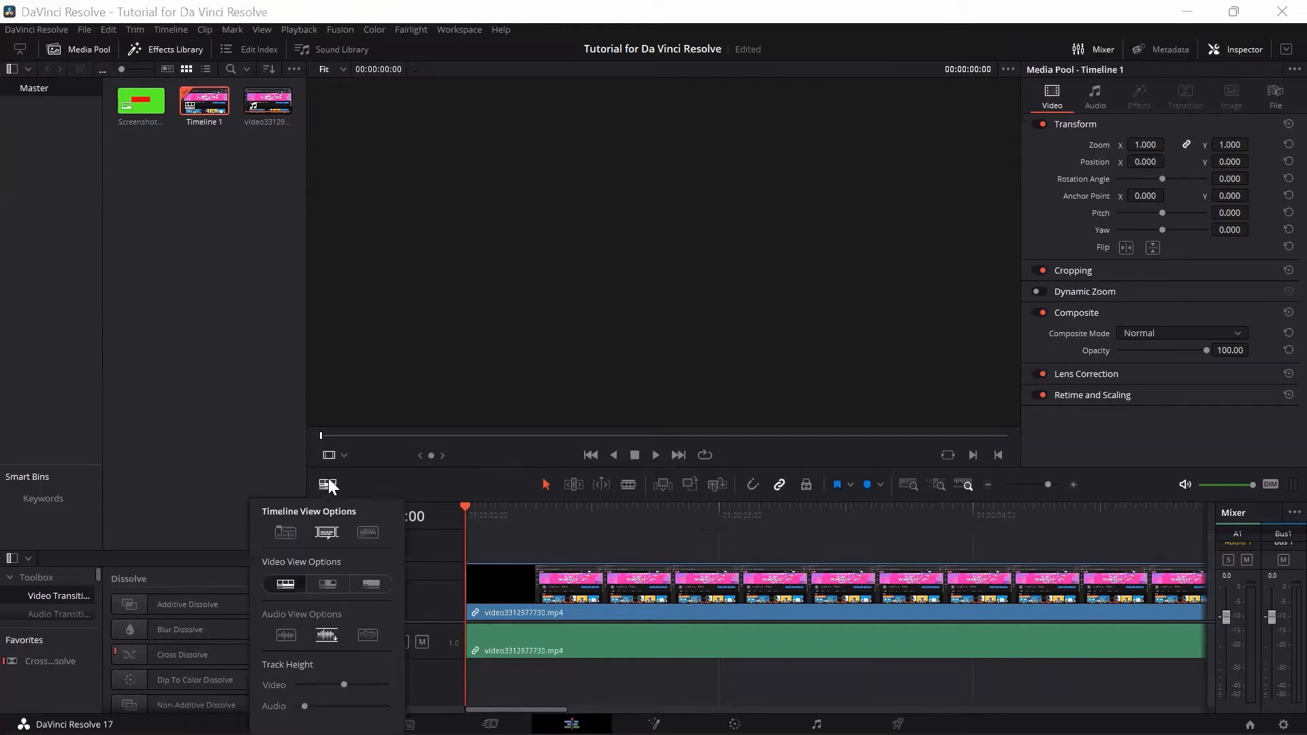
click(361, 581)
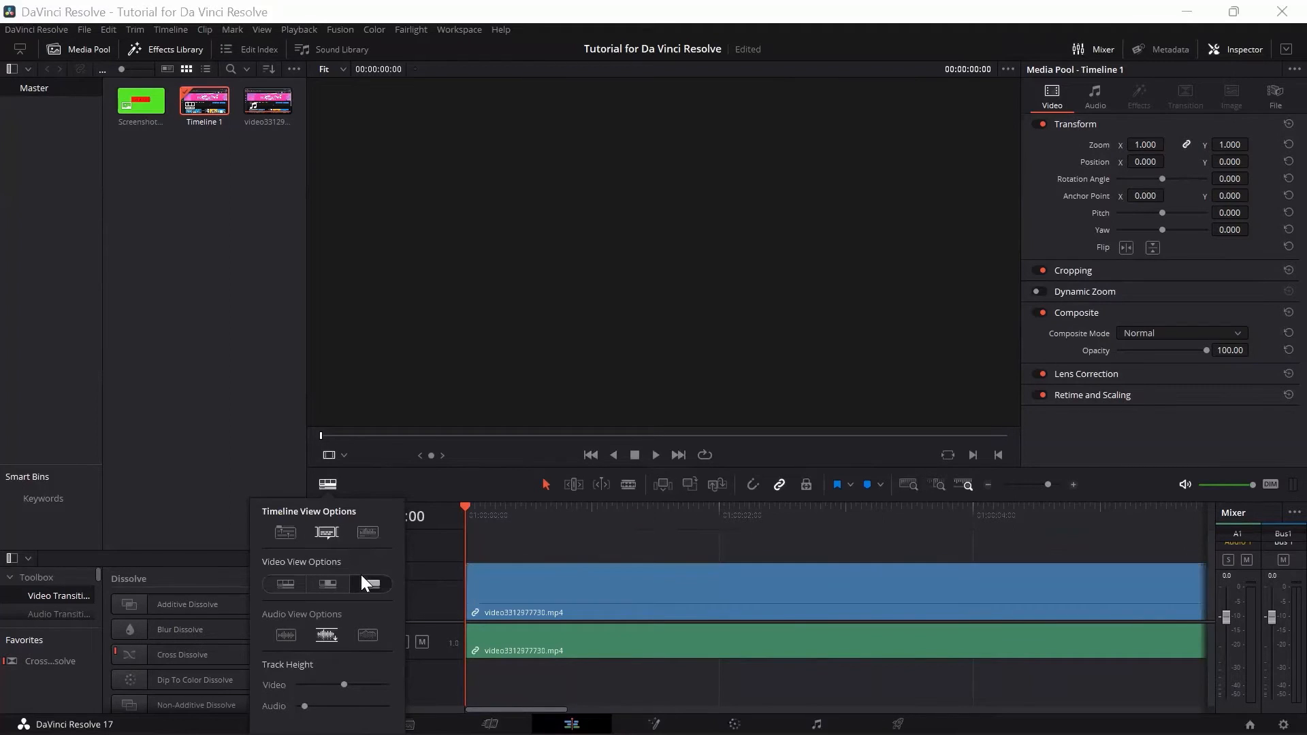
click(322, 582)
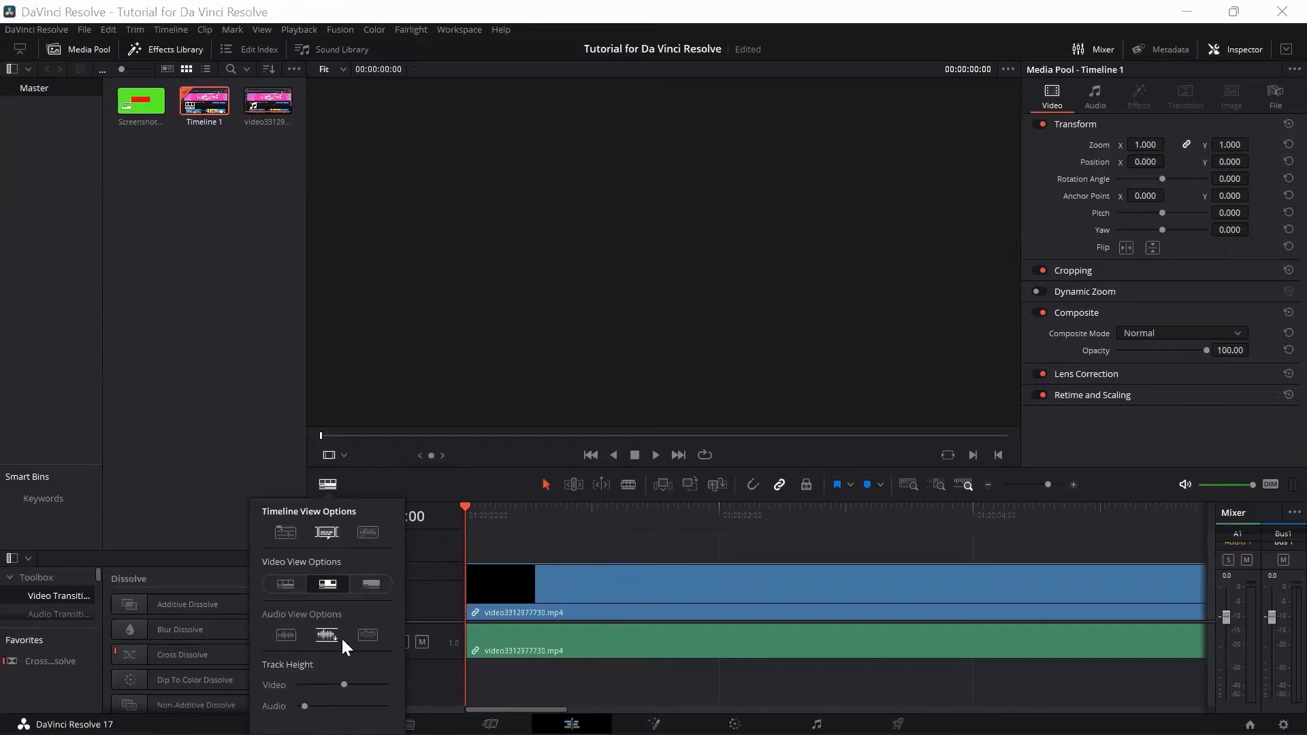
click(271, 590)
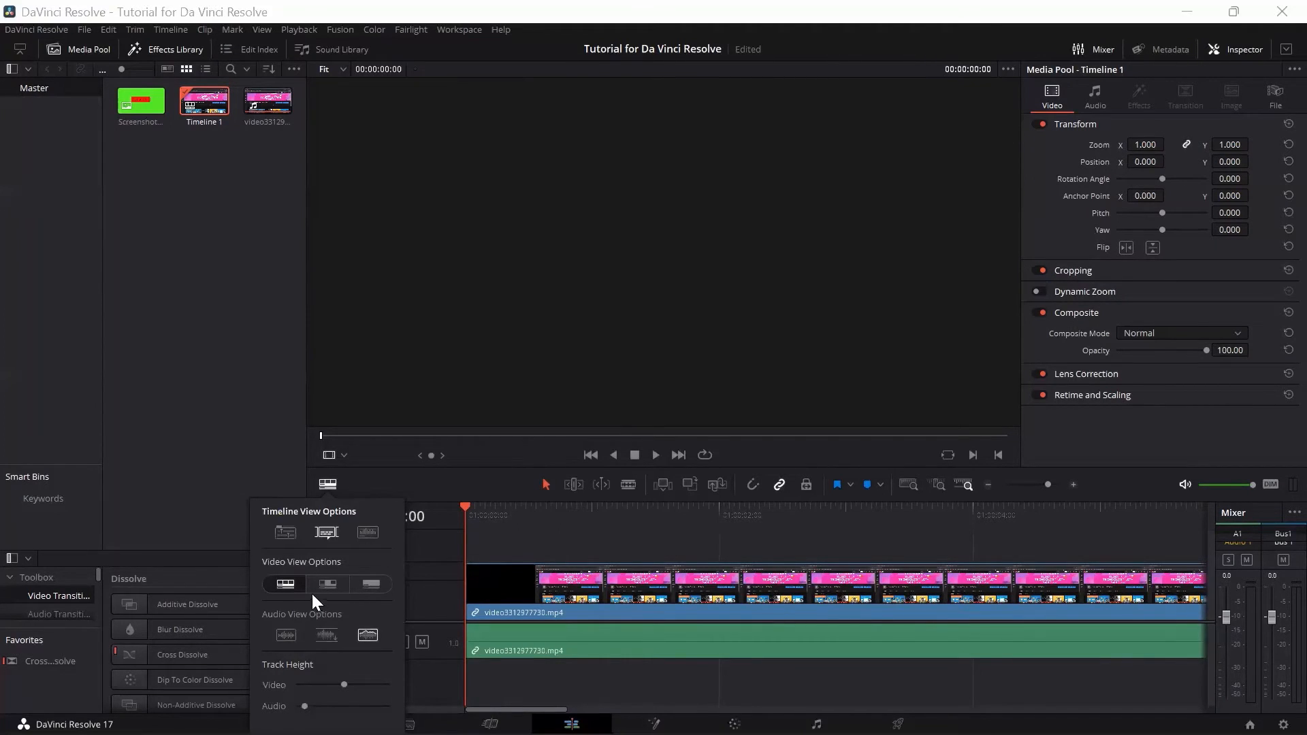
Step: Set the timeline's audio view to the middle waveform option, then slightly reduce the video track height and increase the audio track height
click(326, 631)
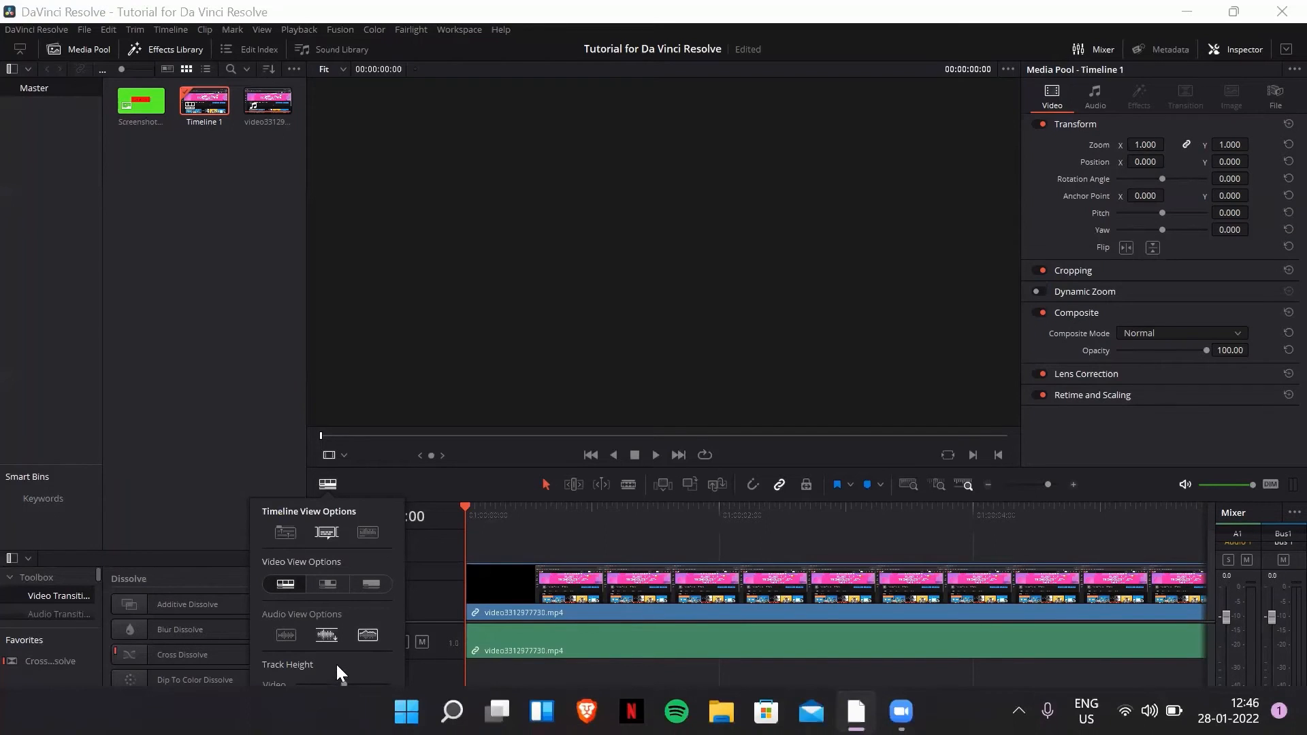
drag(343, 683, 306, 706)
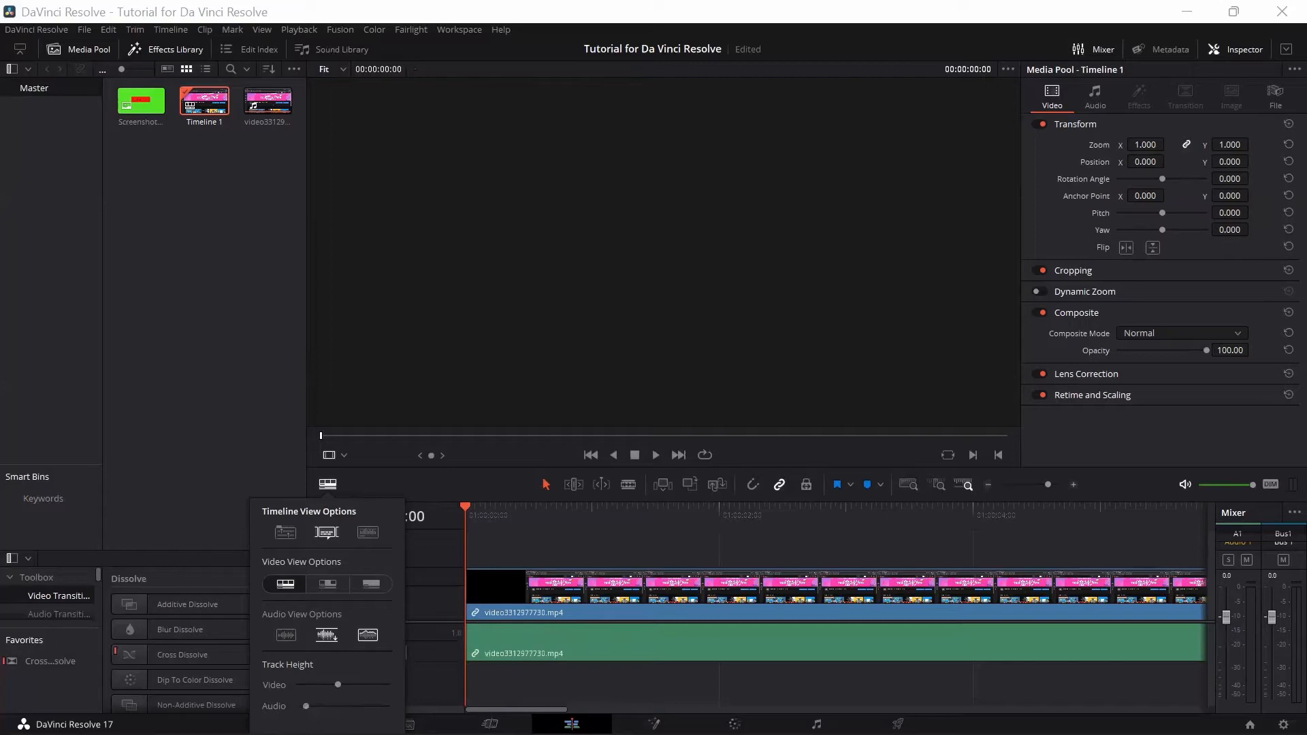
click(186, 361)
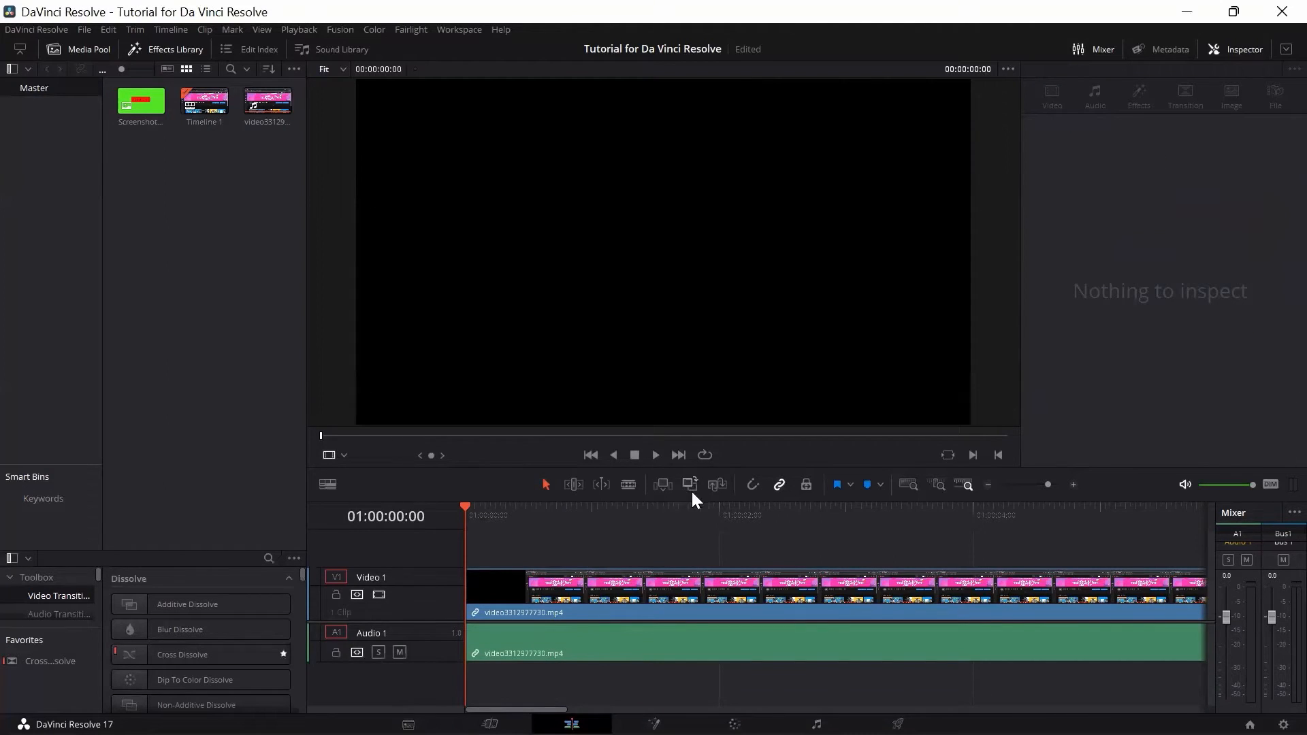
Step: Play the clip from the start of the timeline and pause it, then repeat from the start with the timeline zoomed in
click(461, 506)
key(space)
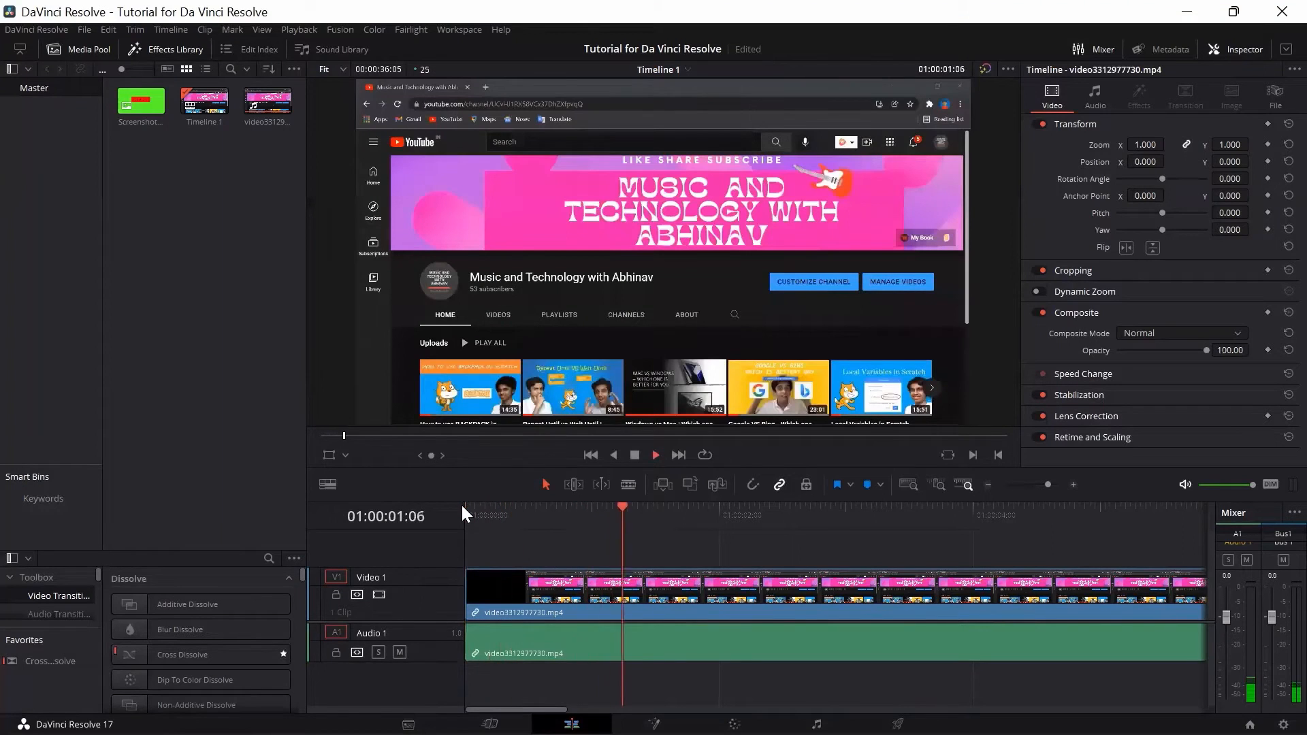
key(space)
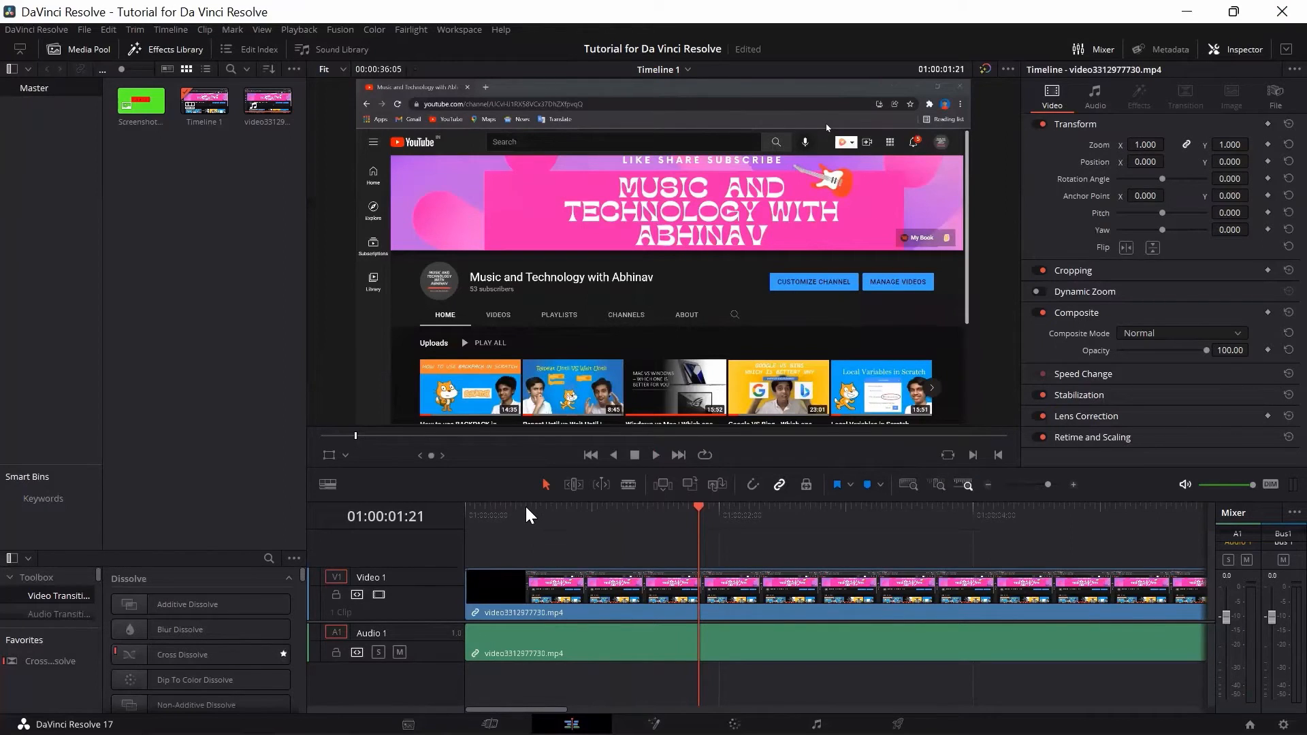
click(1148, 15)
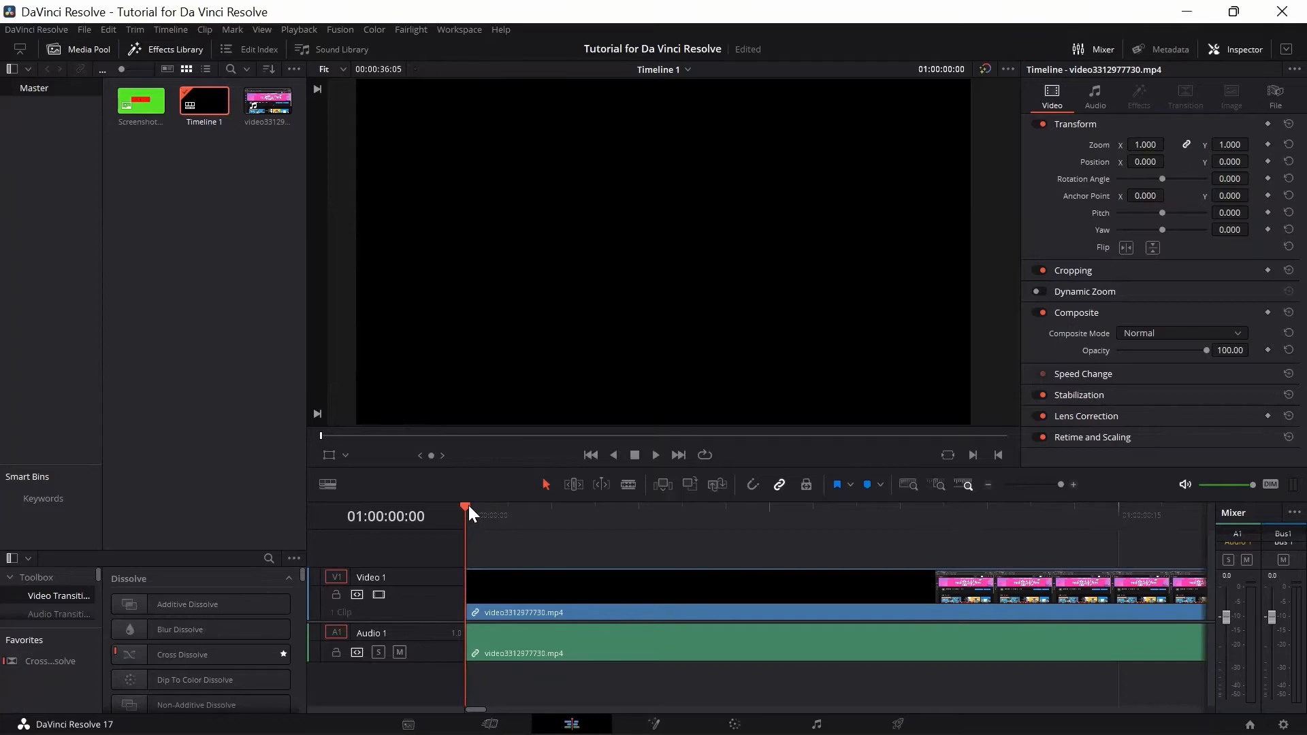
key(space)
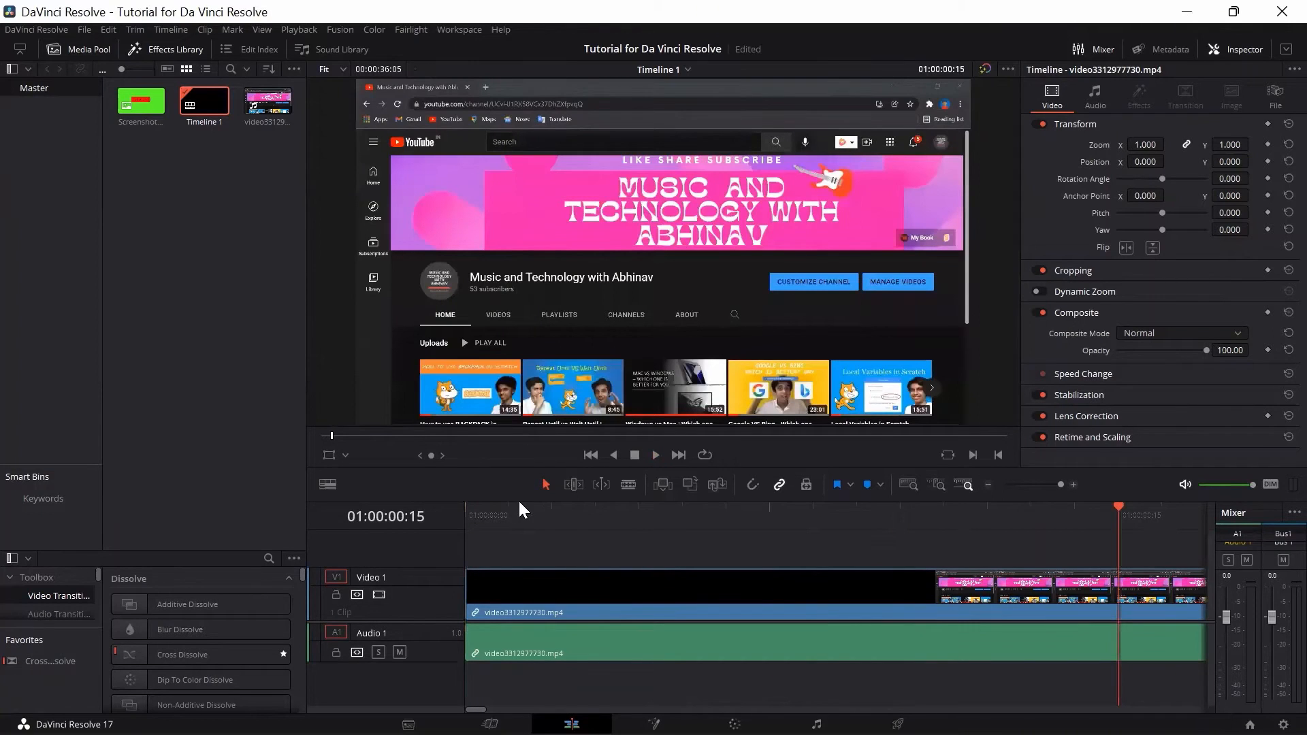
key(space)
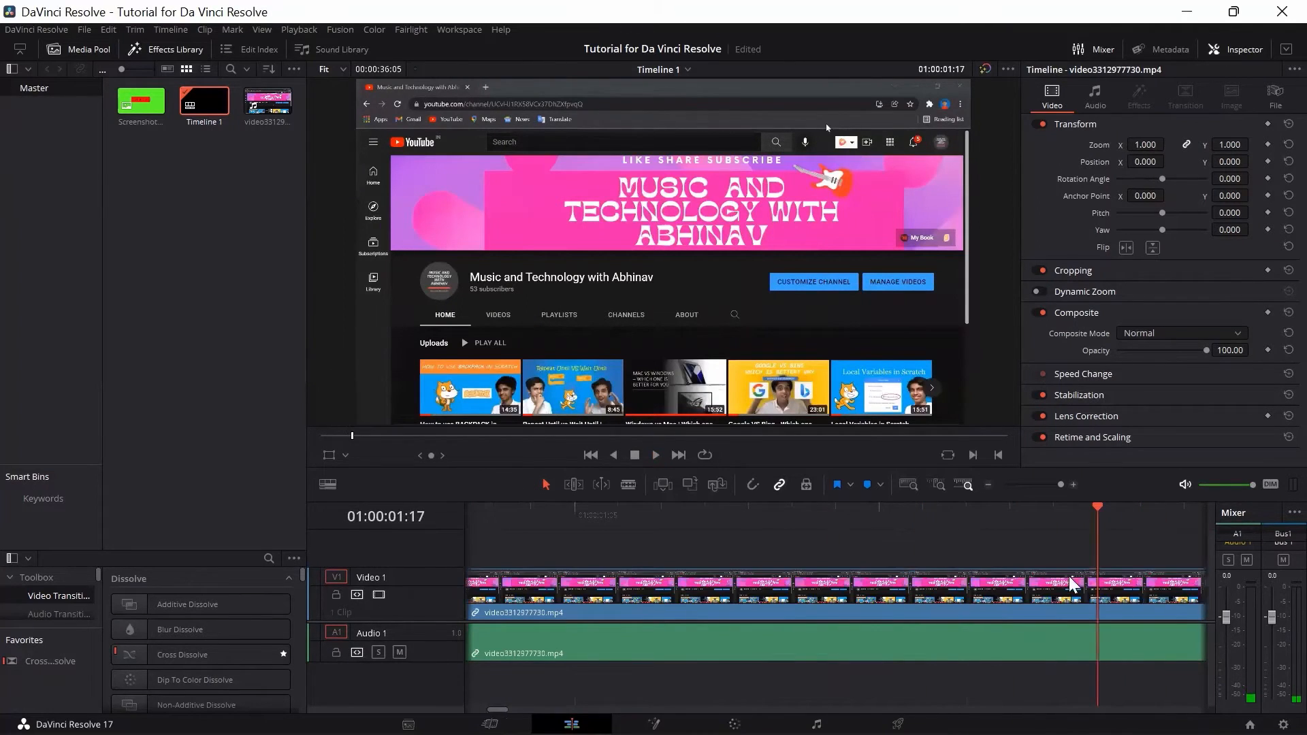
Step: Zoom the timeline out to the whole clip and partly back in, and return the playhead to 01:00:00:00
drag(1060, 484, 1025, 489)
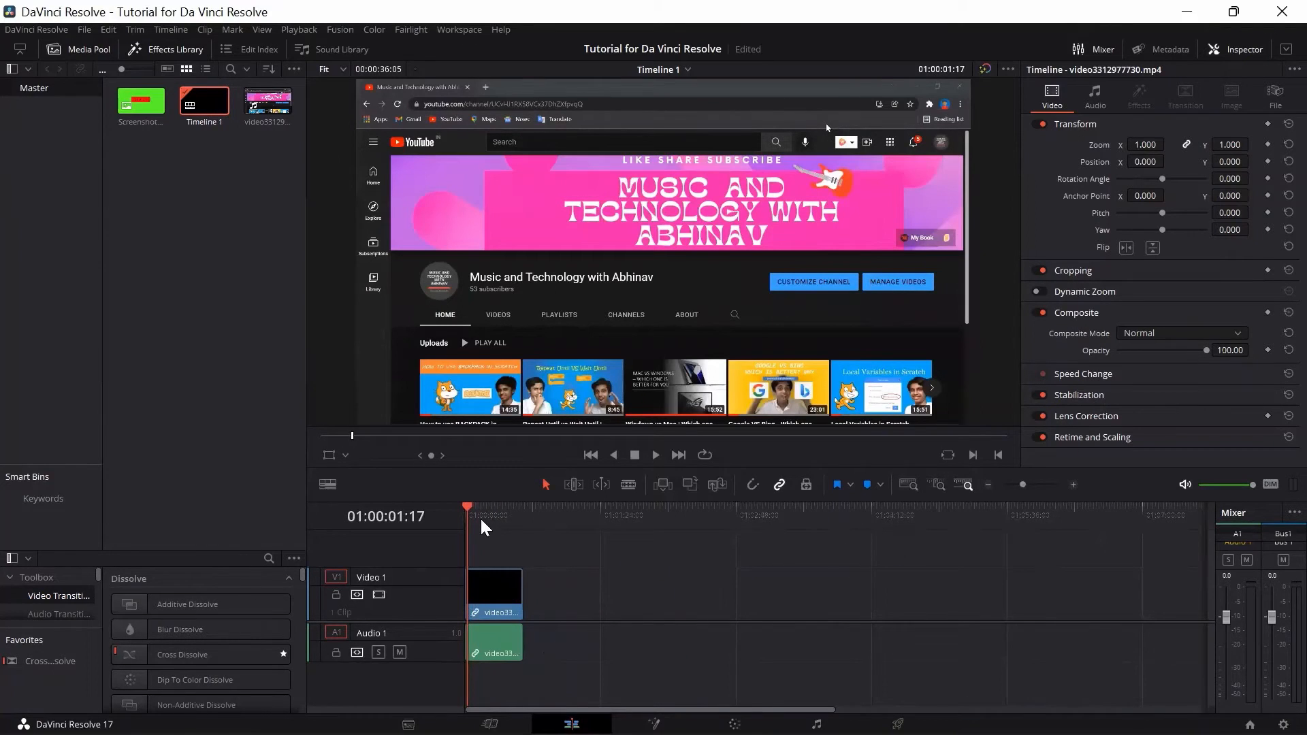
key(Right)
key(Right)
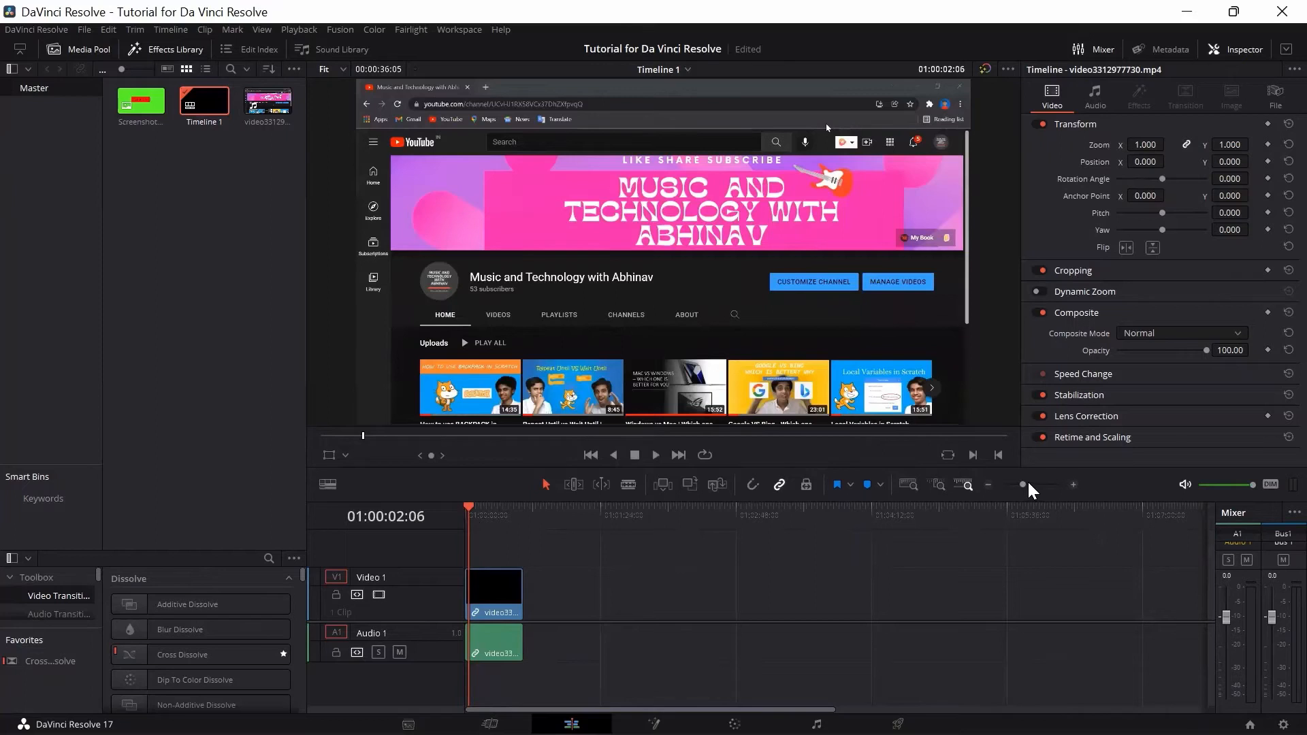
drag(1028, 485, 1042, 484)
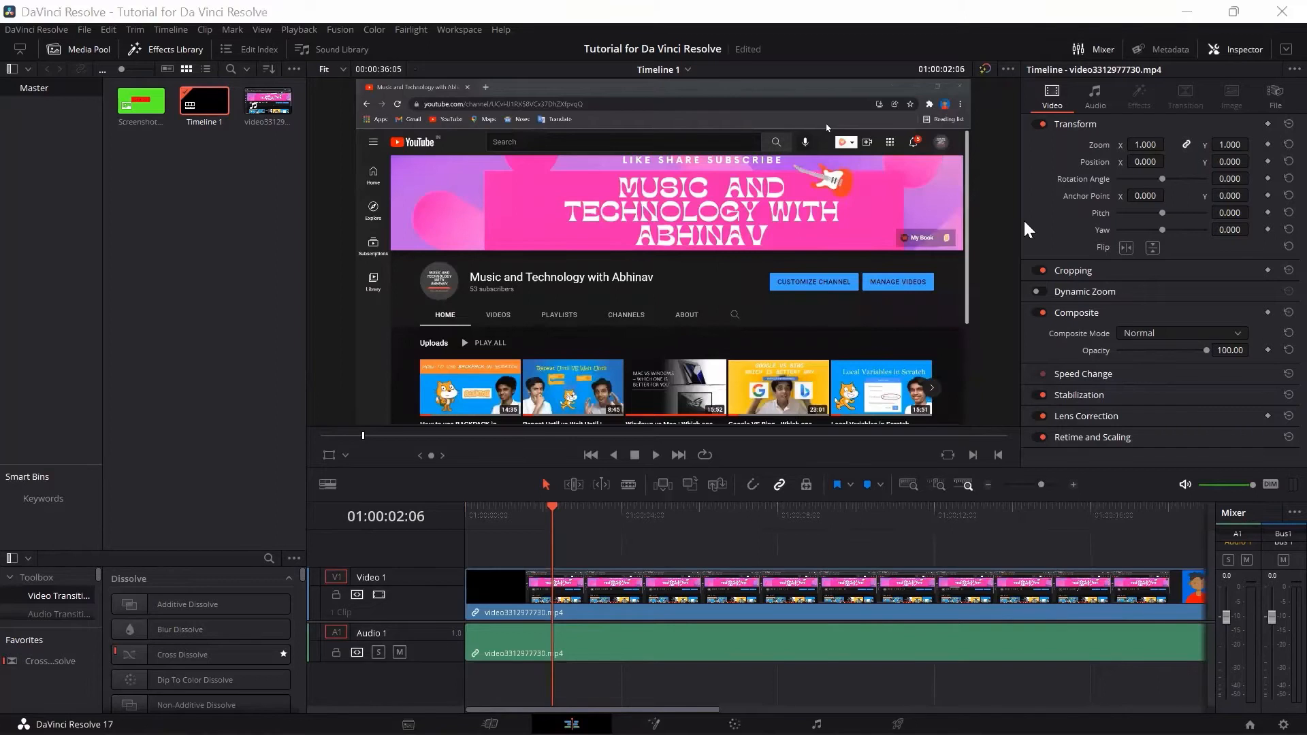
key(Home)
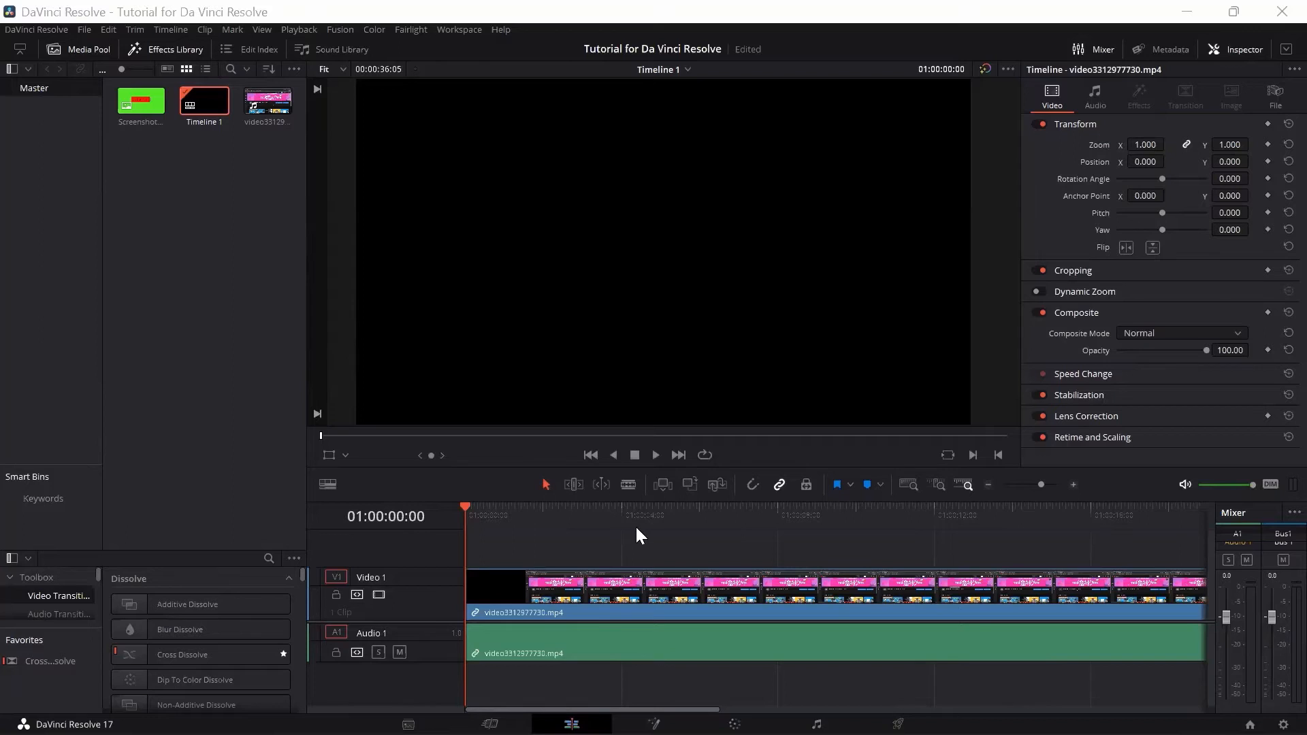
Step: Try cutting the clip near its black opening with the Blade tool and deleting the short first piece, and undo both edits
click(628, 484)
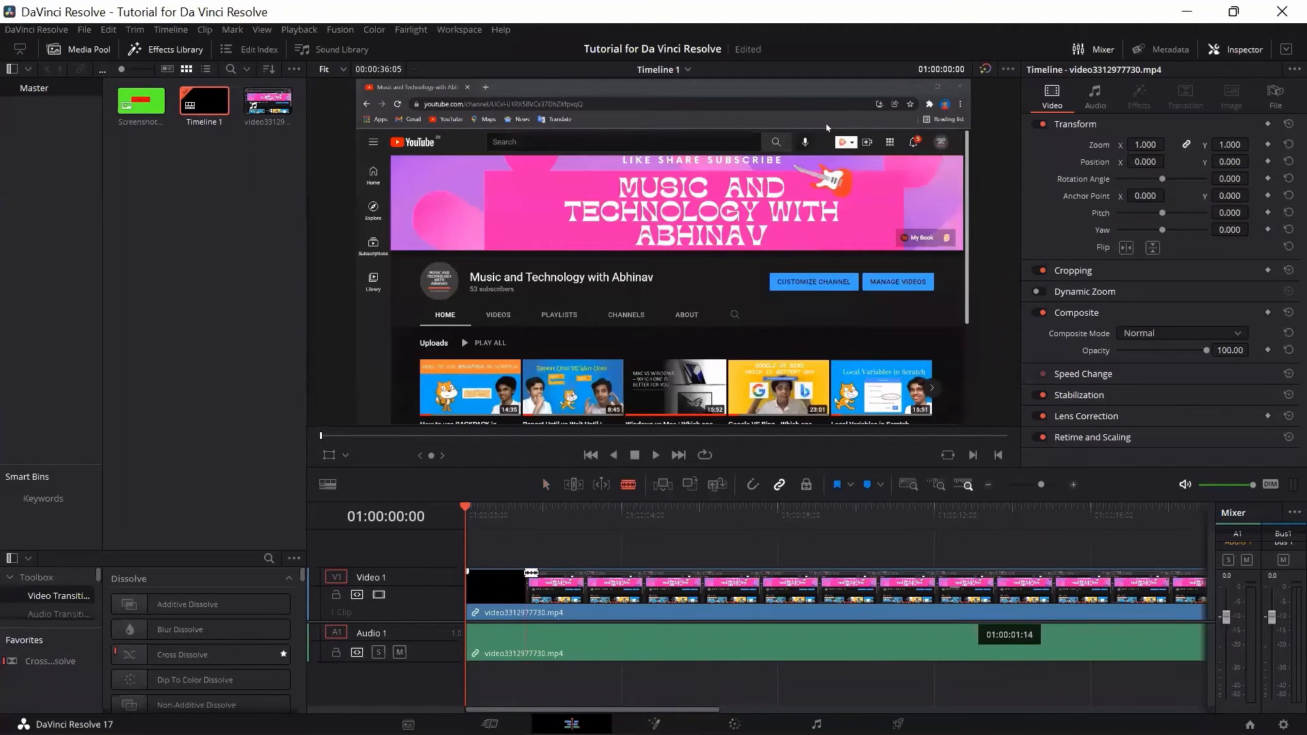
click(493, 572)
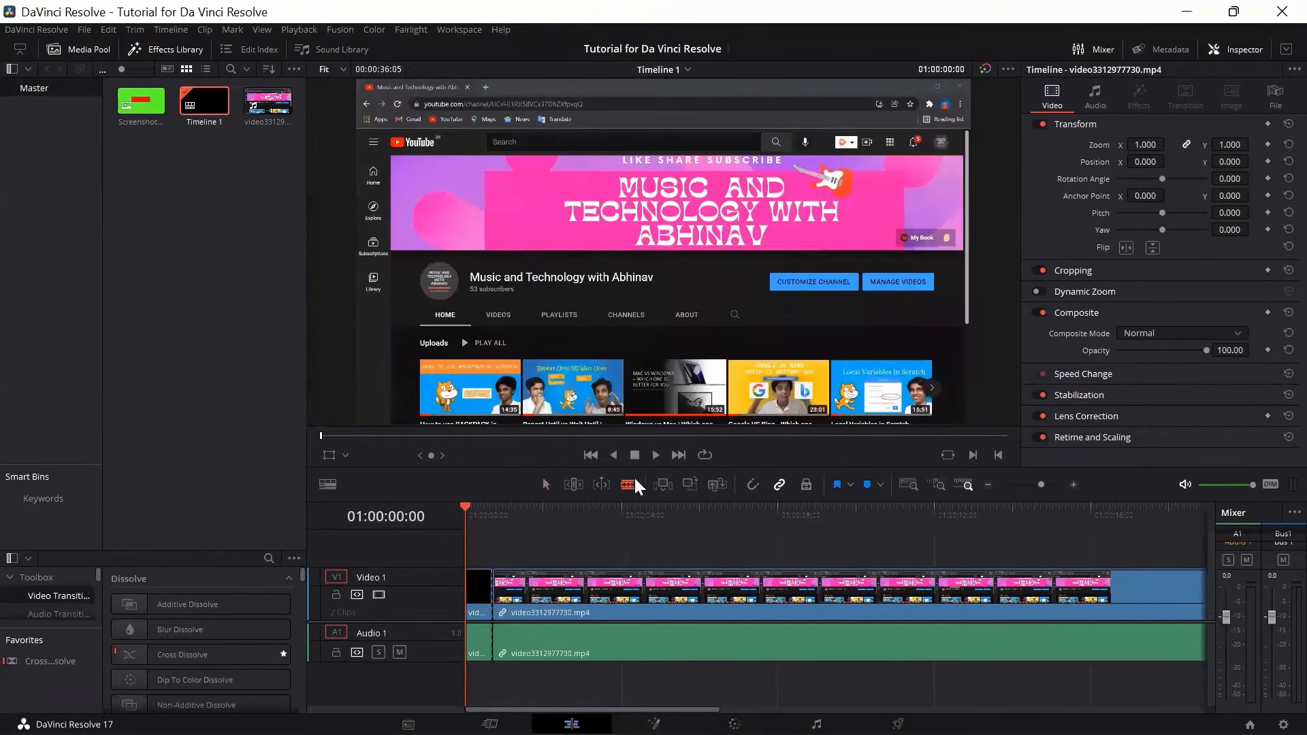
click(545, 485)
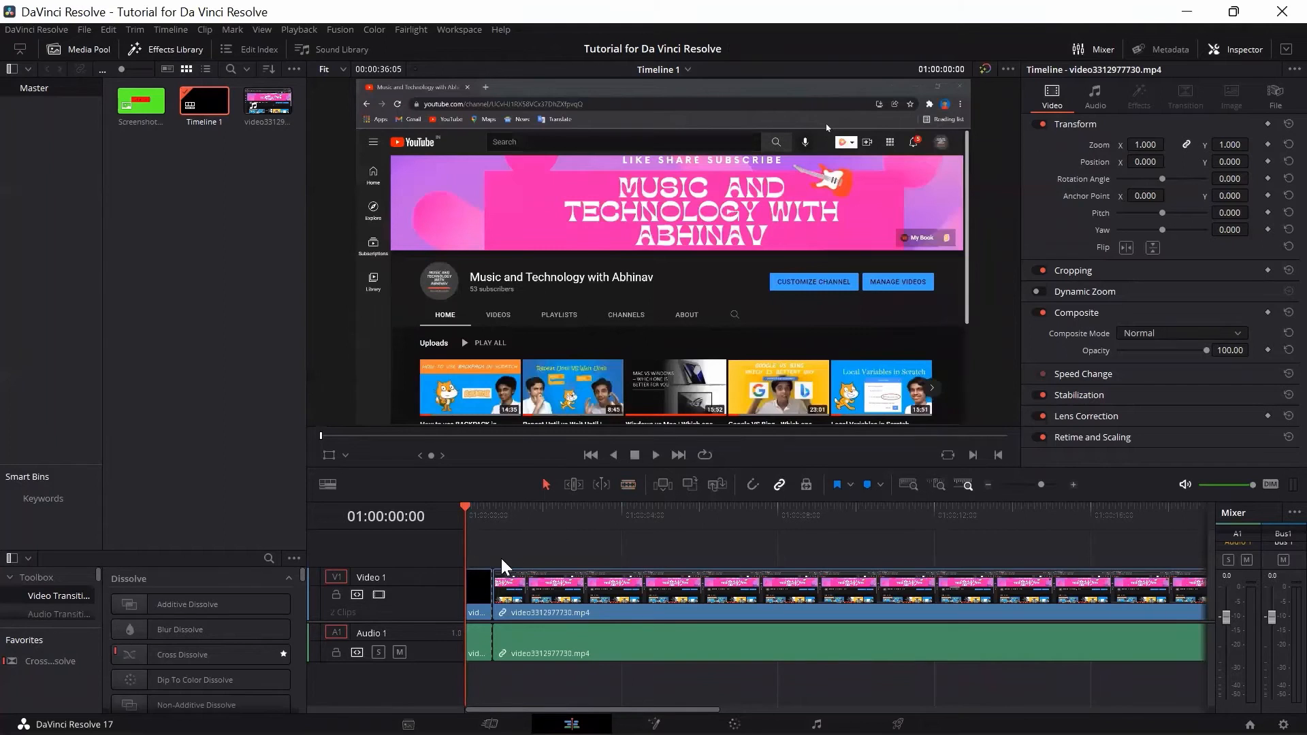
click(481, 582)
key(Delete)
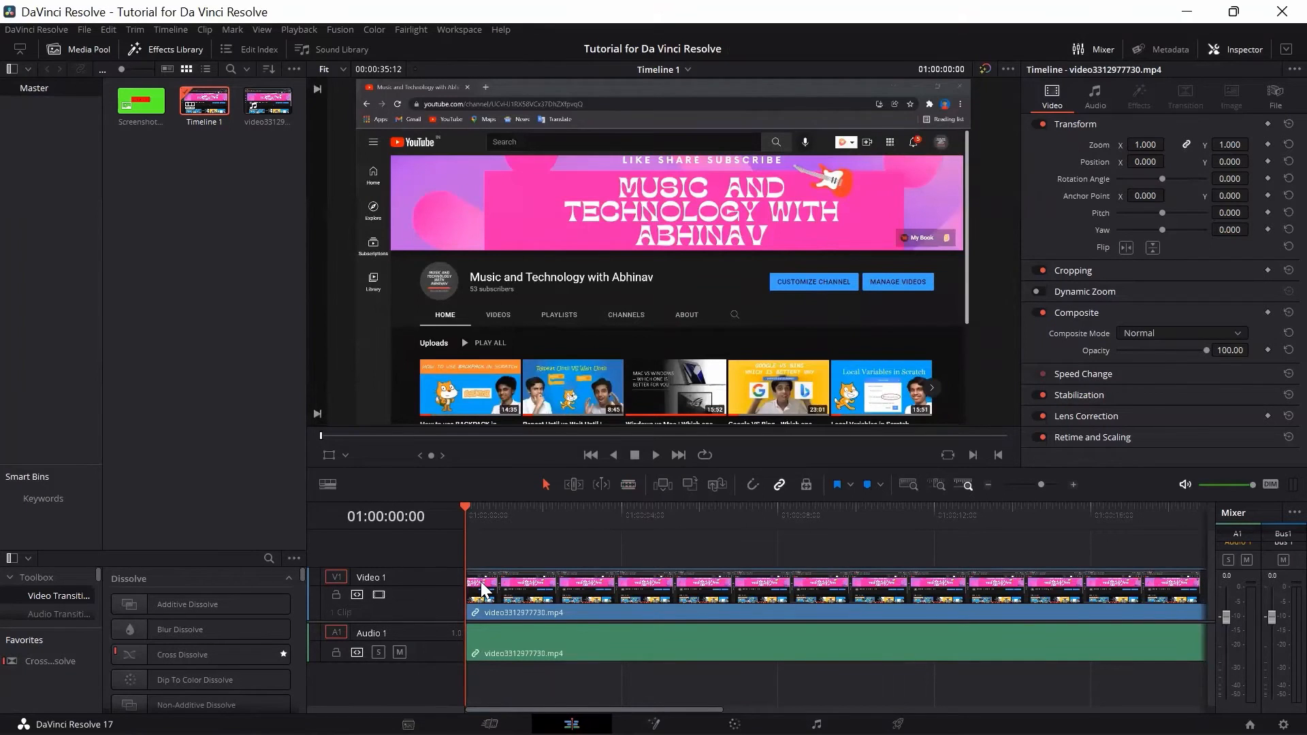
key(ctrl+z)
key(ctrl+z)
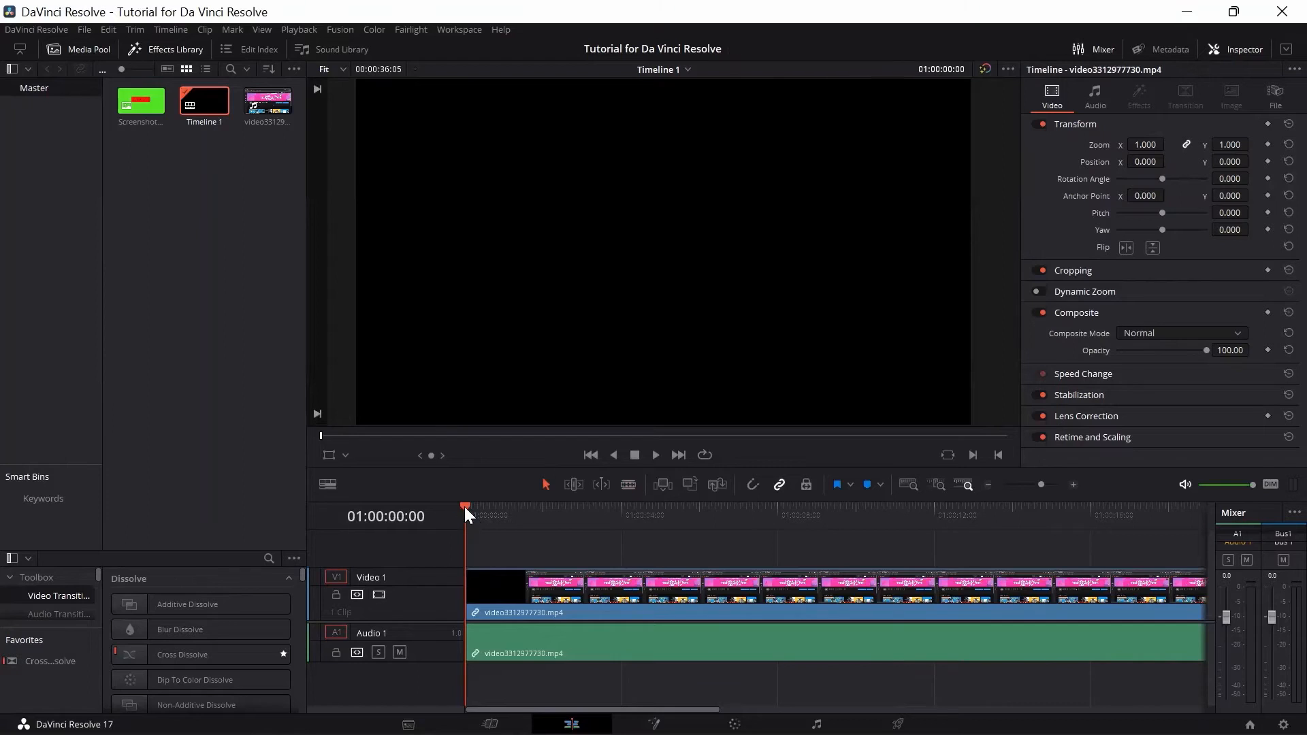
Step: Split the clip at the playhead position 01:00:00:17 and save the project
mouse_move(467, 504)
mouse_down()
mouse_move(486, 508)
mouse_move(456, 504)
mouse_move(492, 508)
mouse_up()
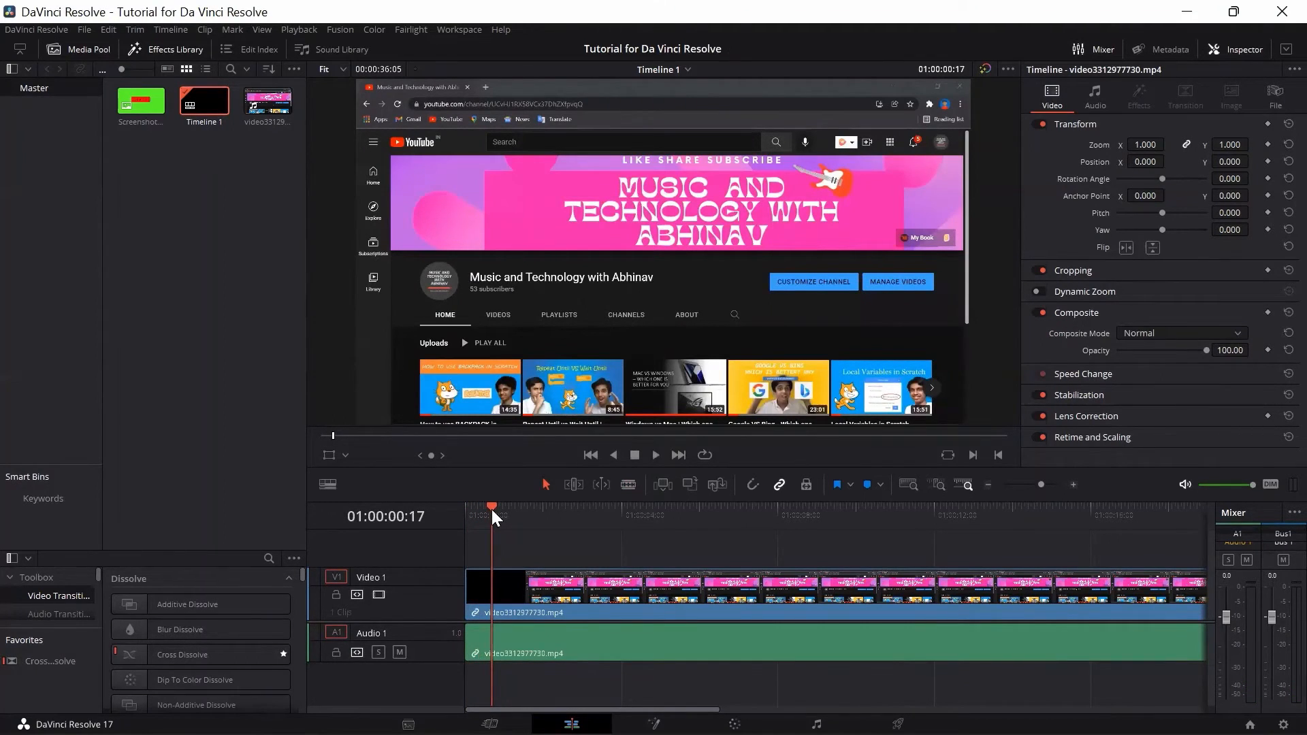
key(ctrl+b)
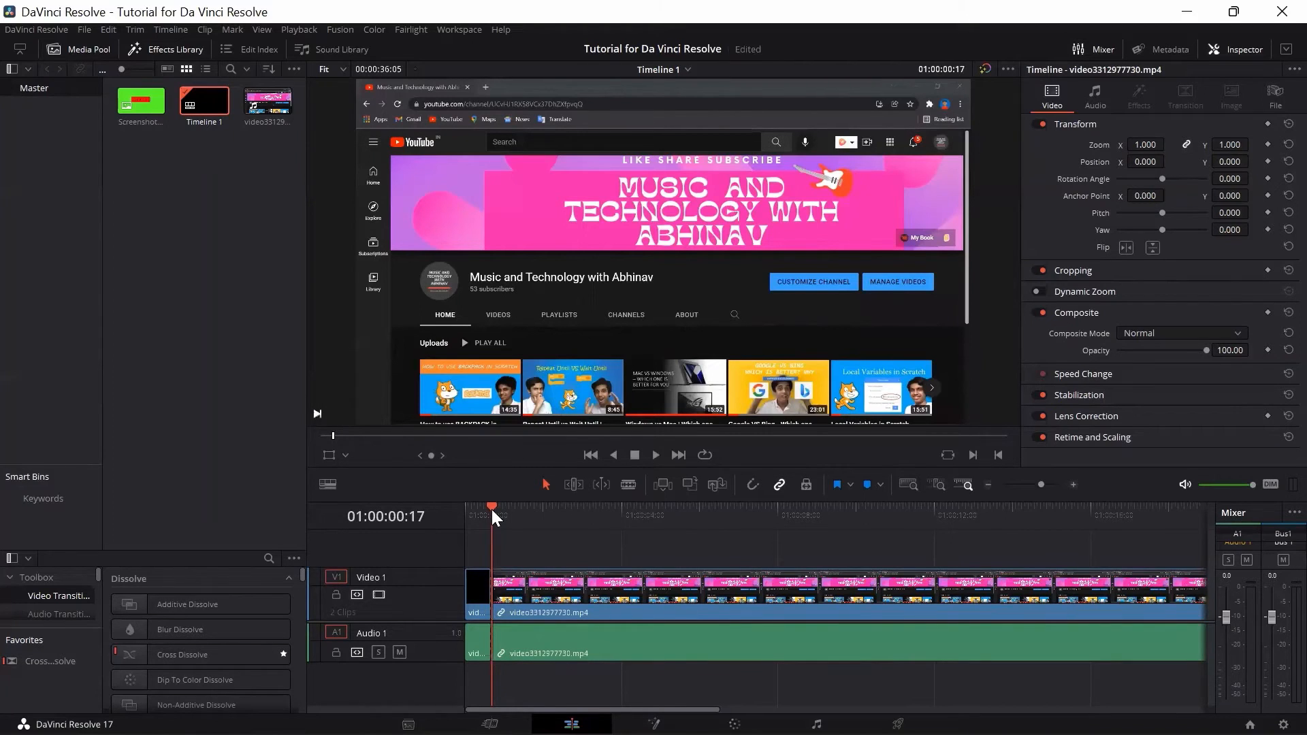
key(ctrl+s)
Step: Try deleting the short first piece so that a gap stays at the timeline's start, and undo the deletion
click(477, 575)
key(Delete)
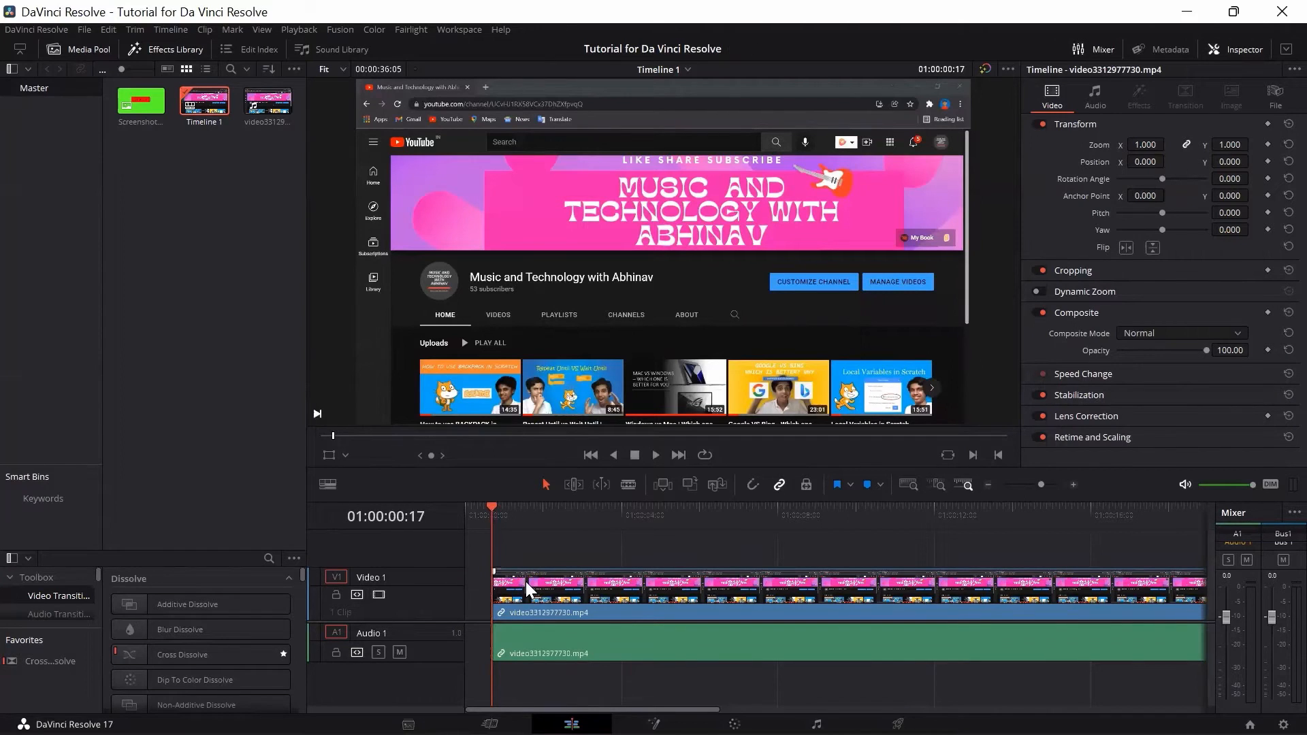
mouse_move(508, 584)
mouse_down()
mouse_move(478, 582)
mouse_move(503, 581)
mouse_up()
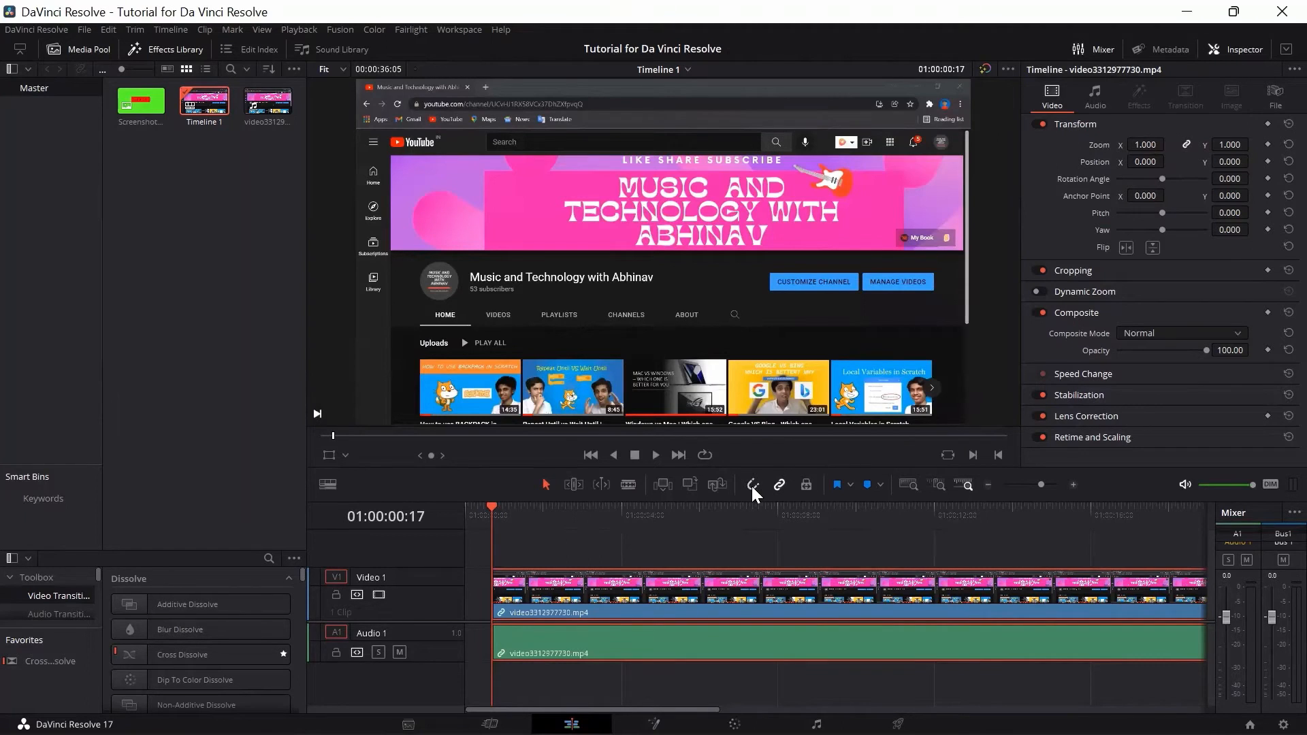
key(ctrl+z)
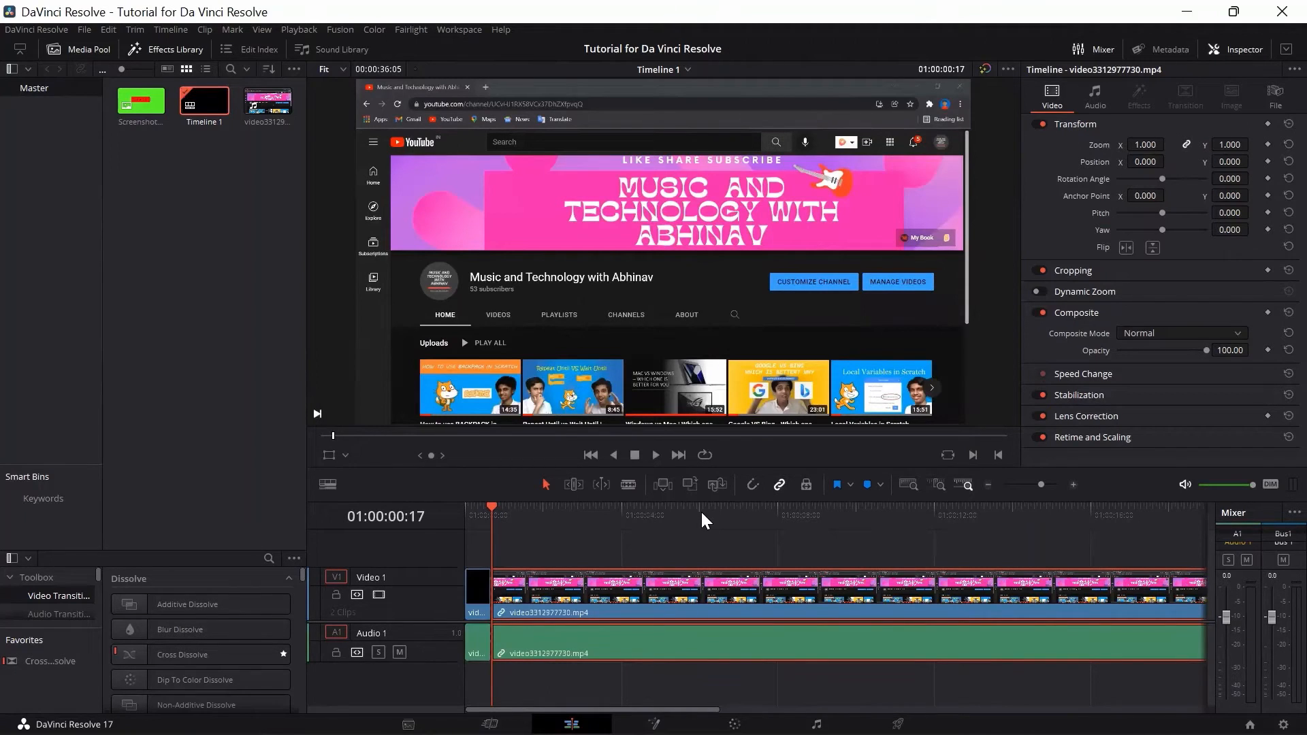
Step: Ripple delete the short black first piece so the remaining clip moves to the timeline's start, and play the result
click(479, 593)
key(Delete)
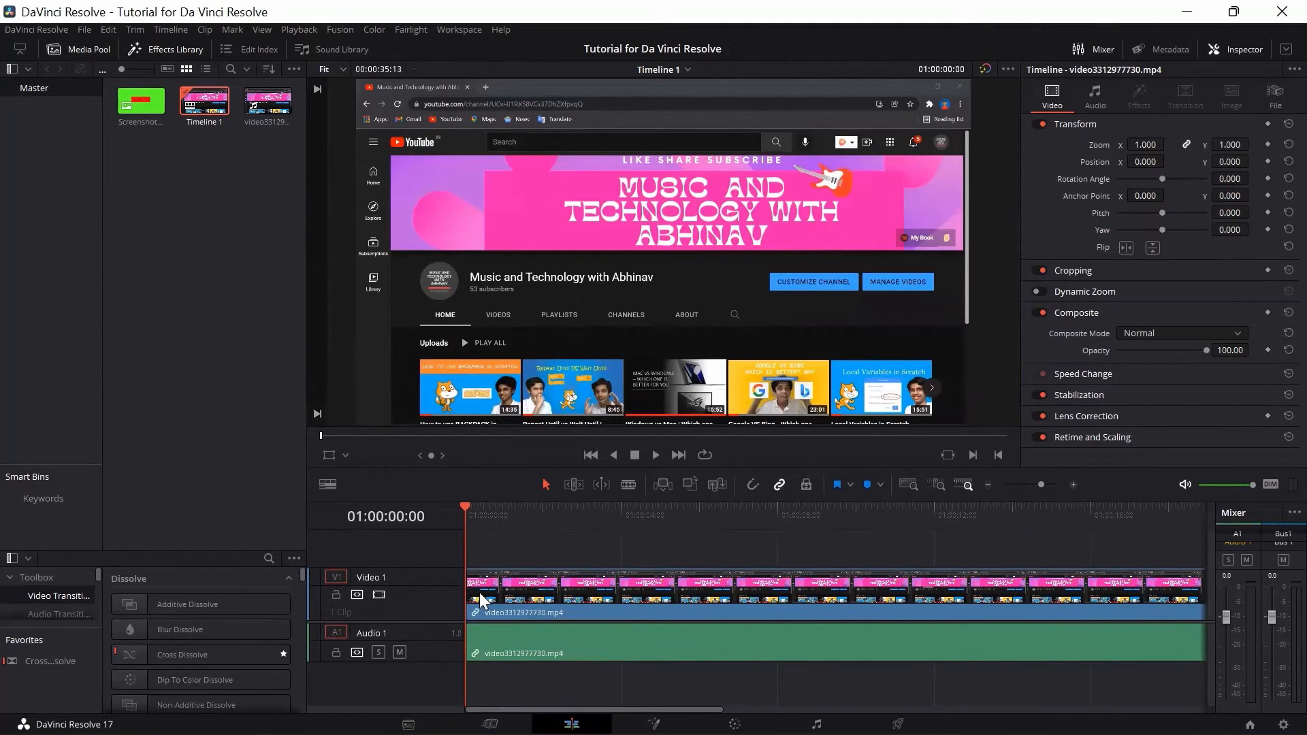
key(space)
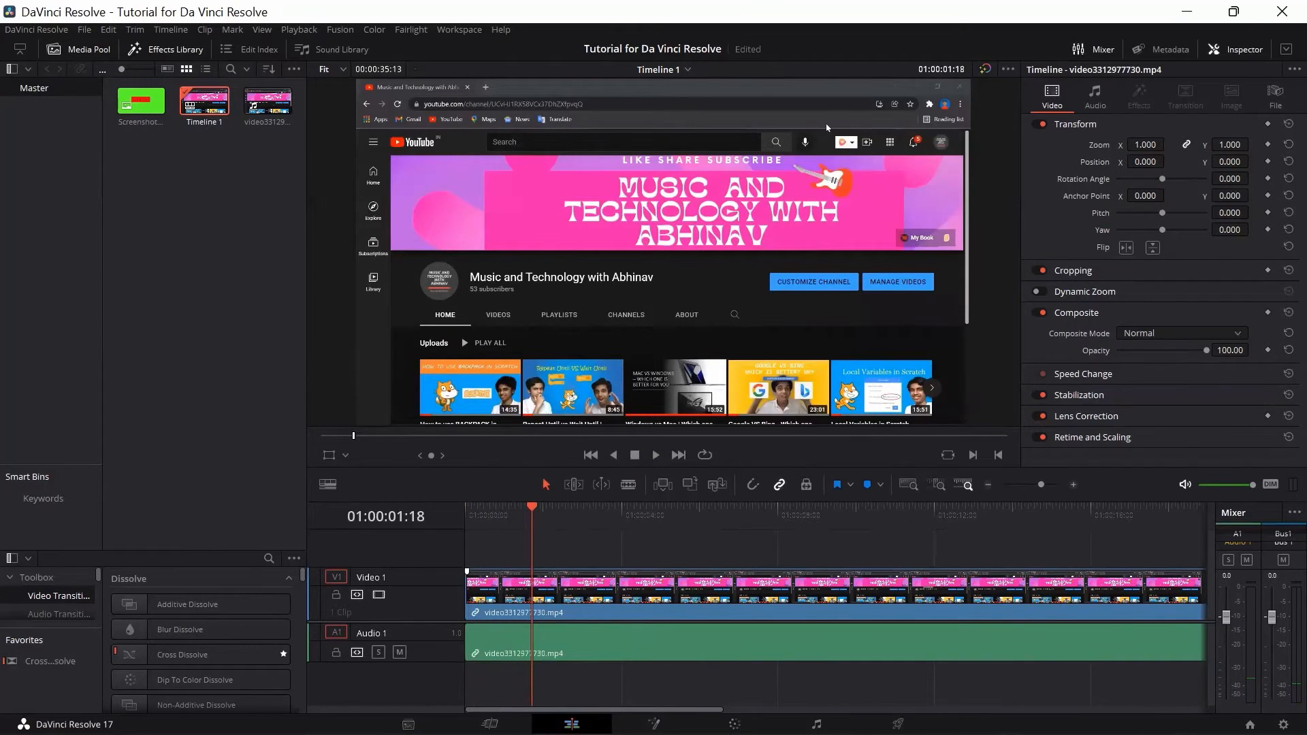
Step: Play through the clip and split it at 01:00:06:15, 01:00:11:19 and 01:00:16:14
scroll(836, 606, right, 10)
scroll(836, 606, left, 3)
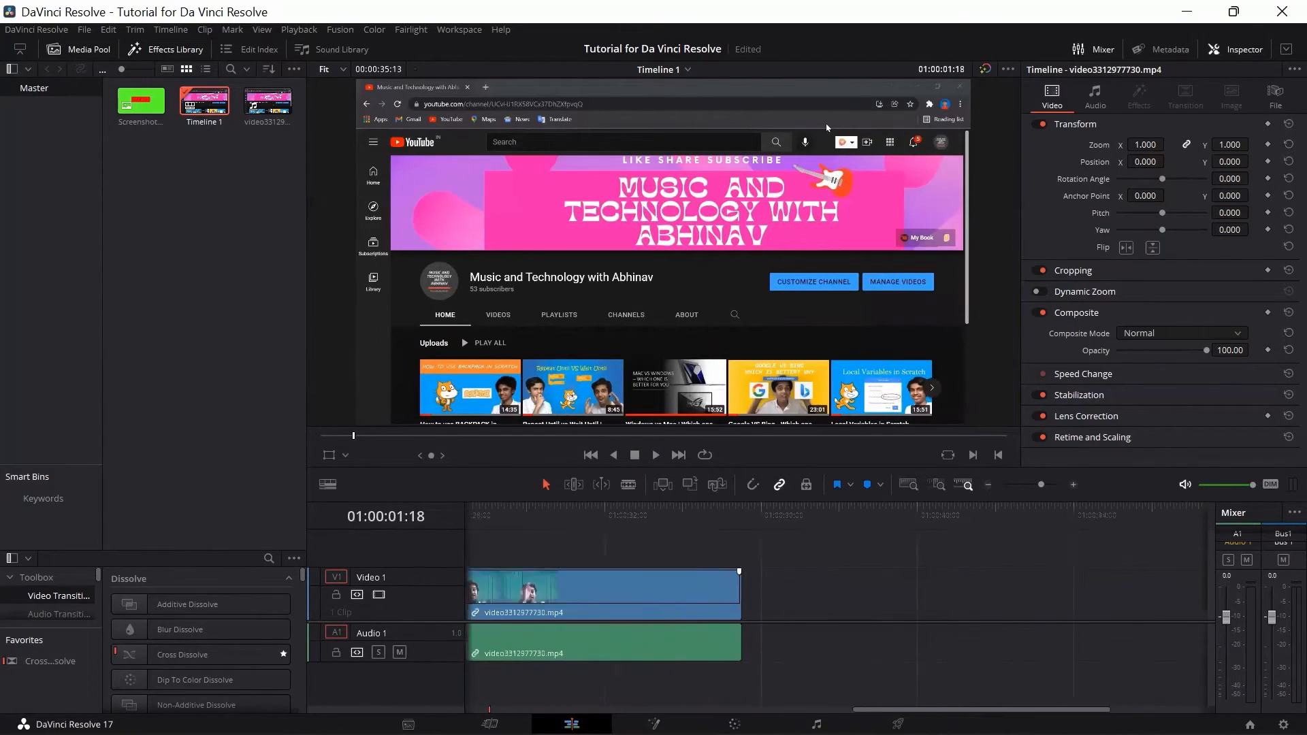
key(space)
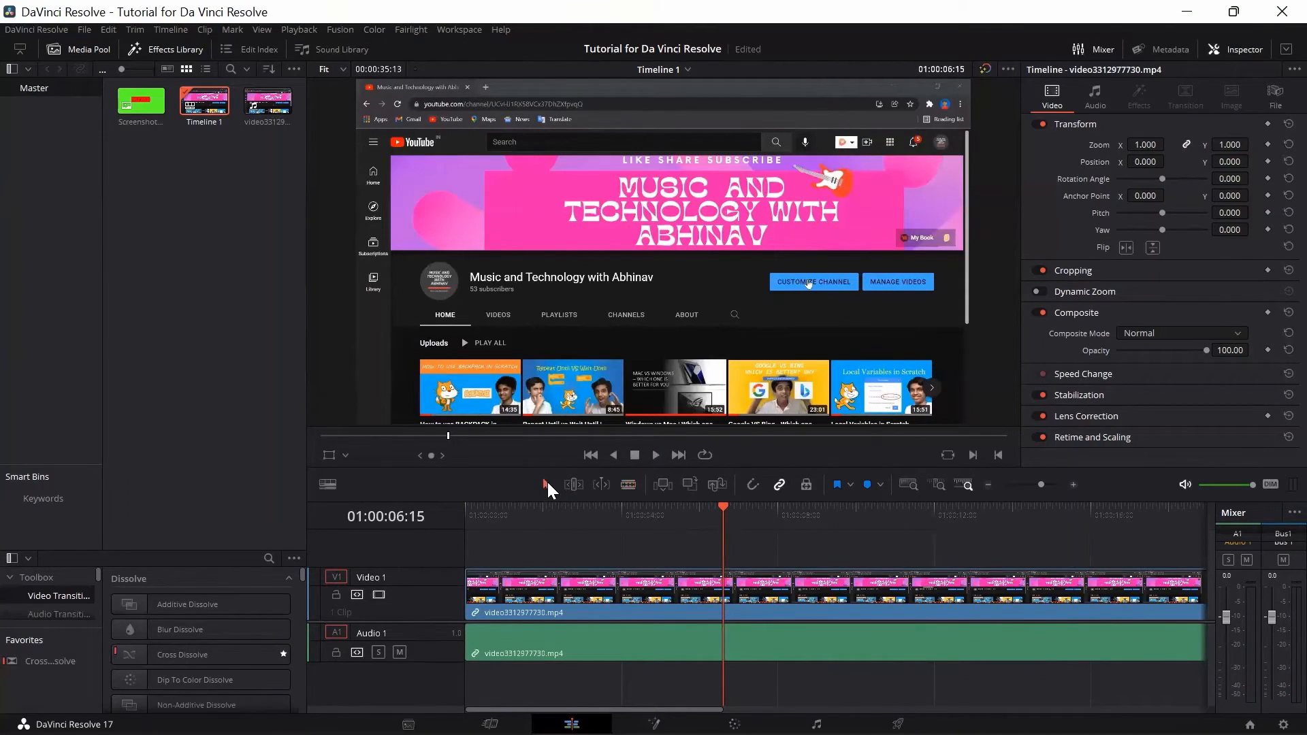
key(ctrl+b)
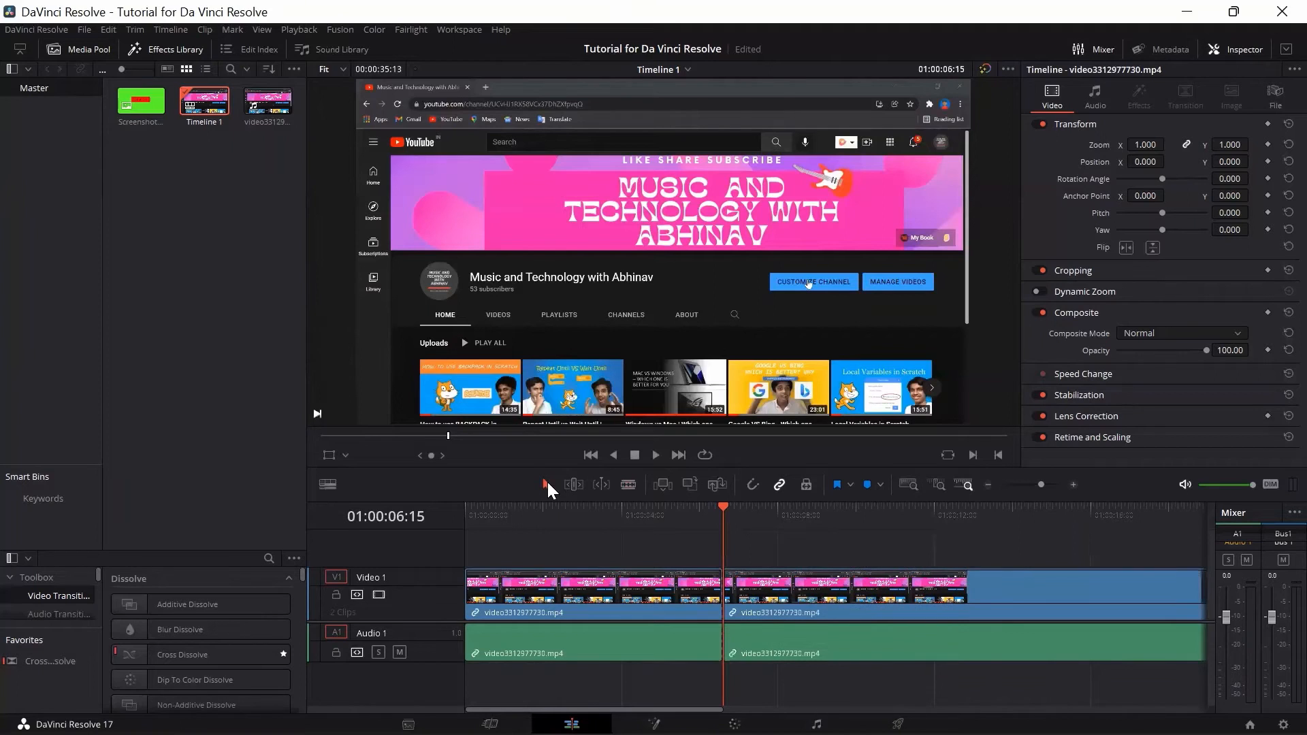
key(space)
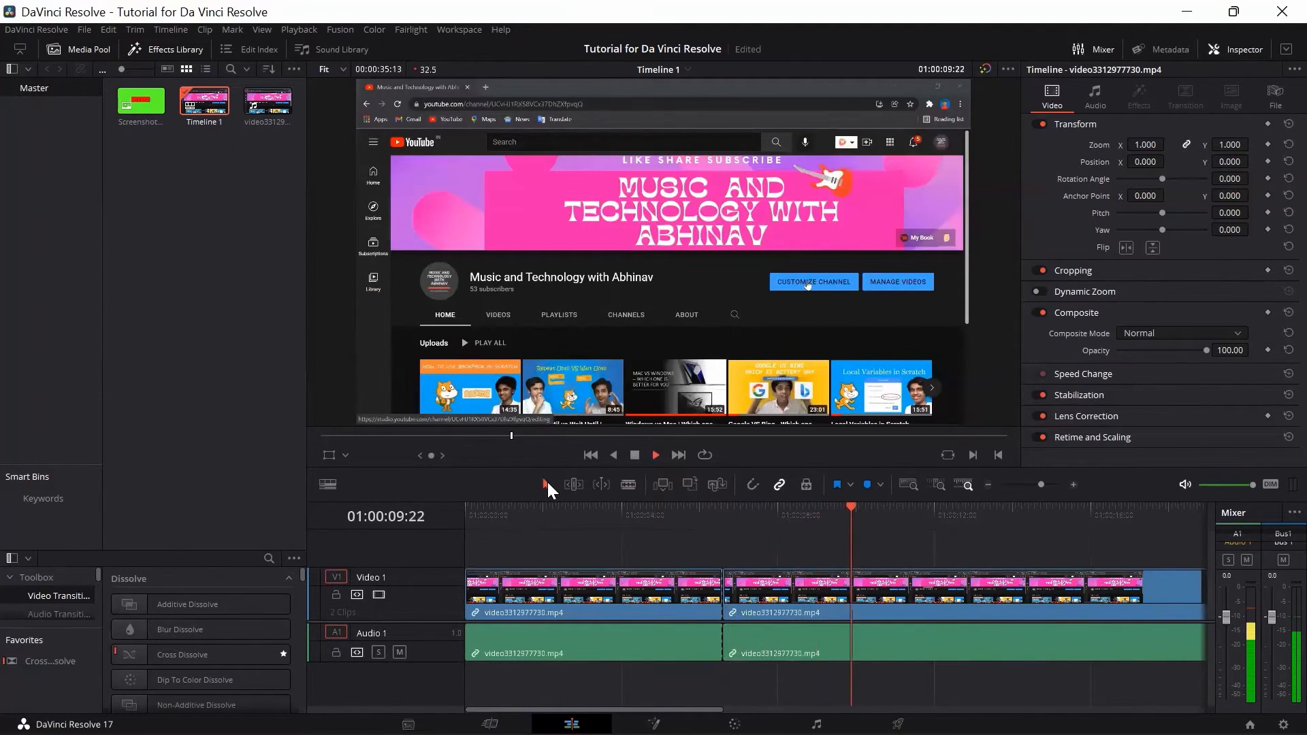
key(space)
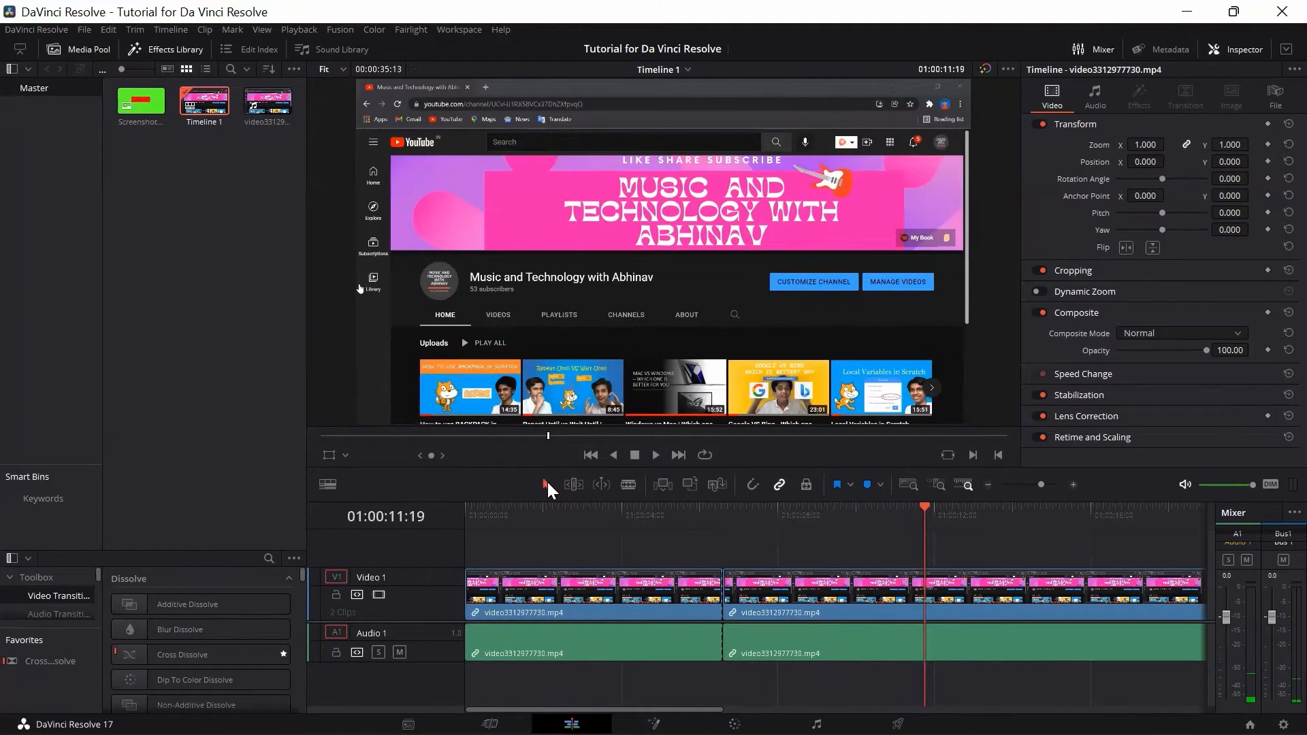
key(ctrl+b)
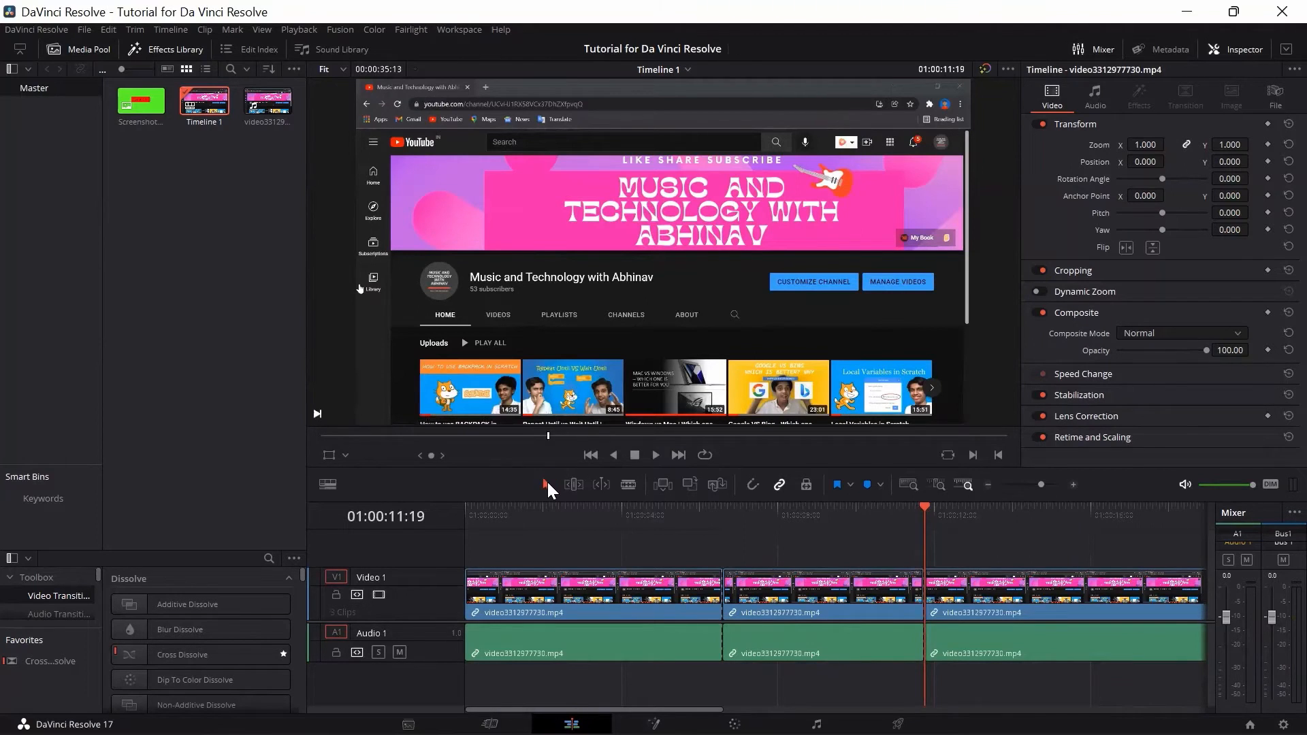
key(space)
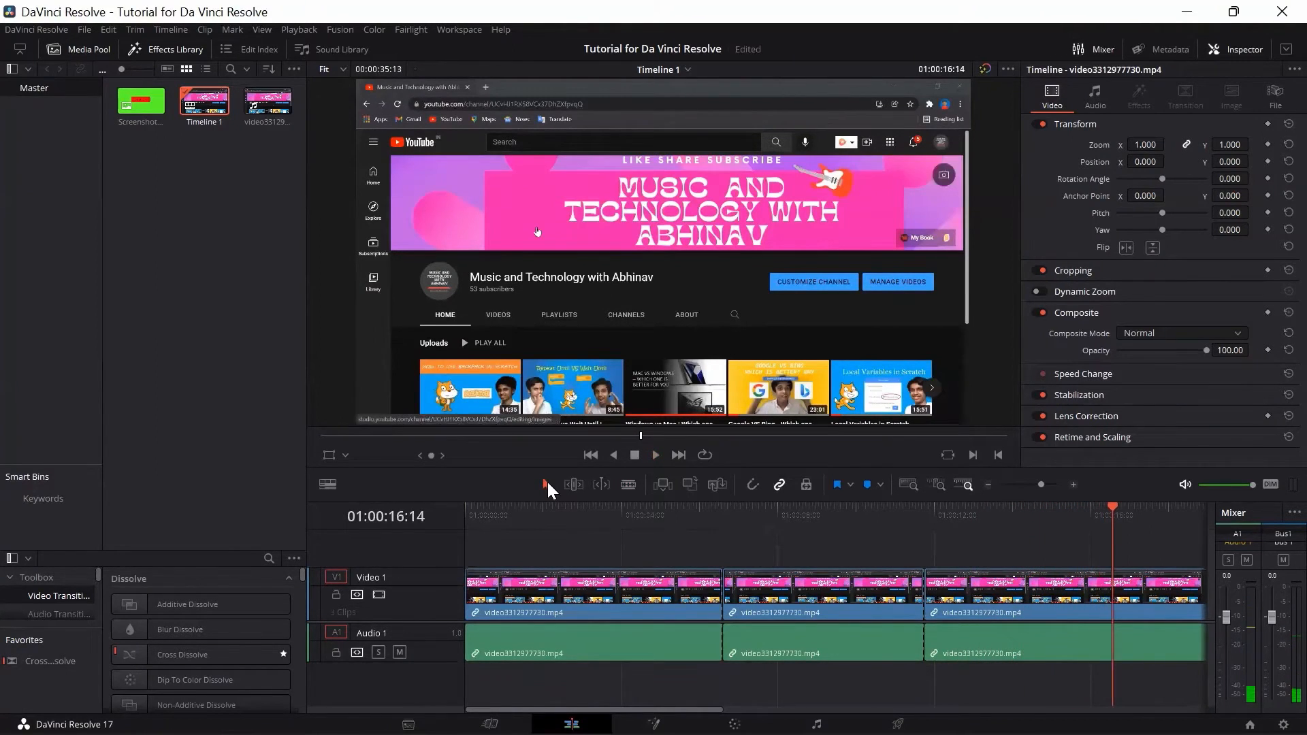
key(ctrl+b)
Step: Play on past the last cut to 01:00:20:07, review the split pieces and place the playhead at 01:00:00:17
key(space)
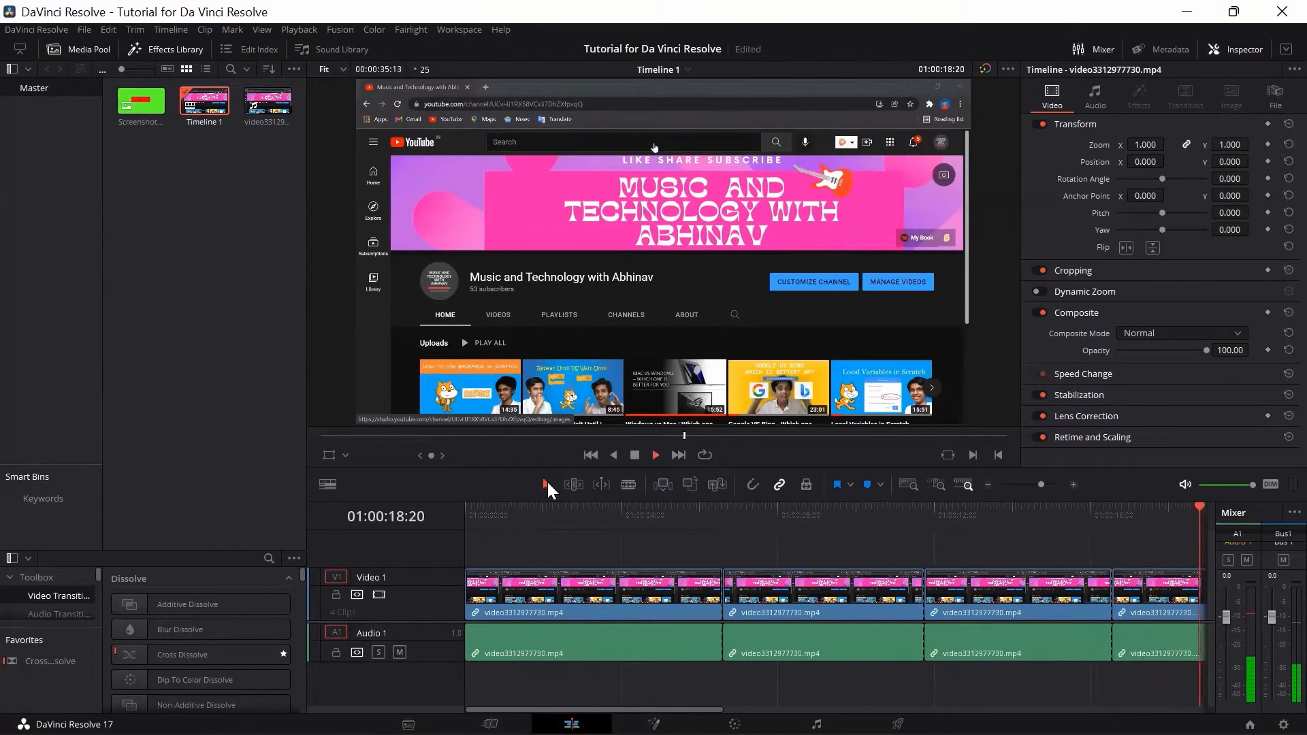
key(space)
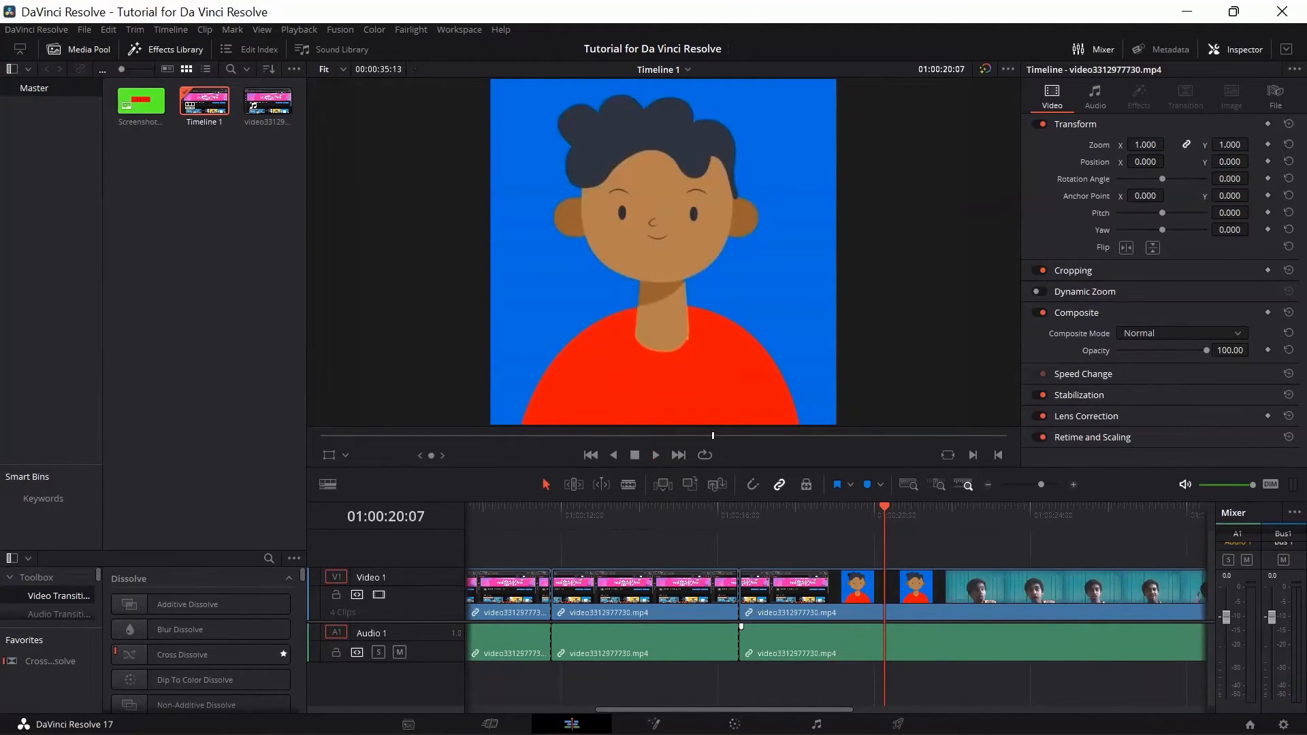
scroll(835, 599, left, 5)
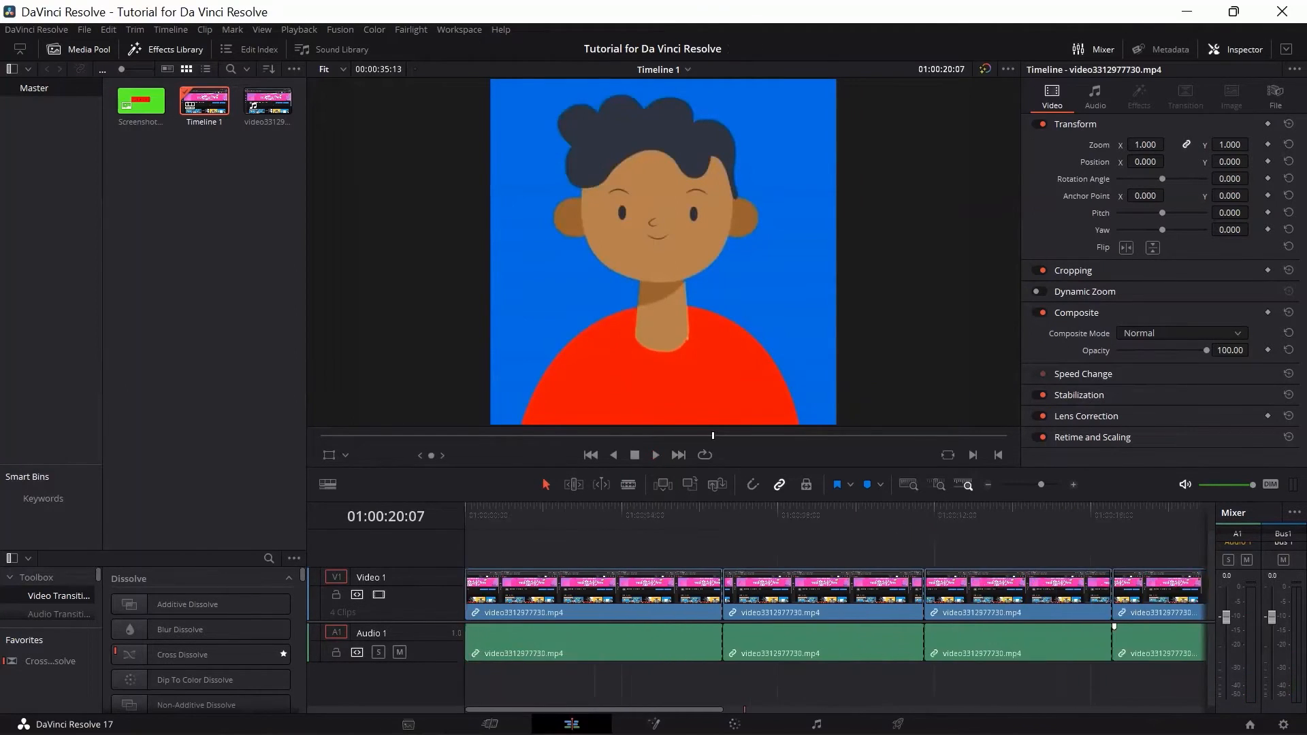
click(492, 508)
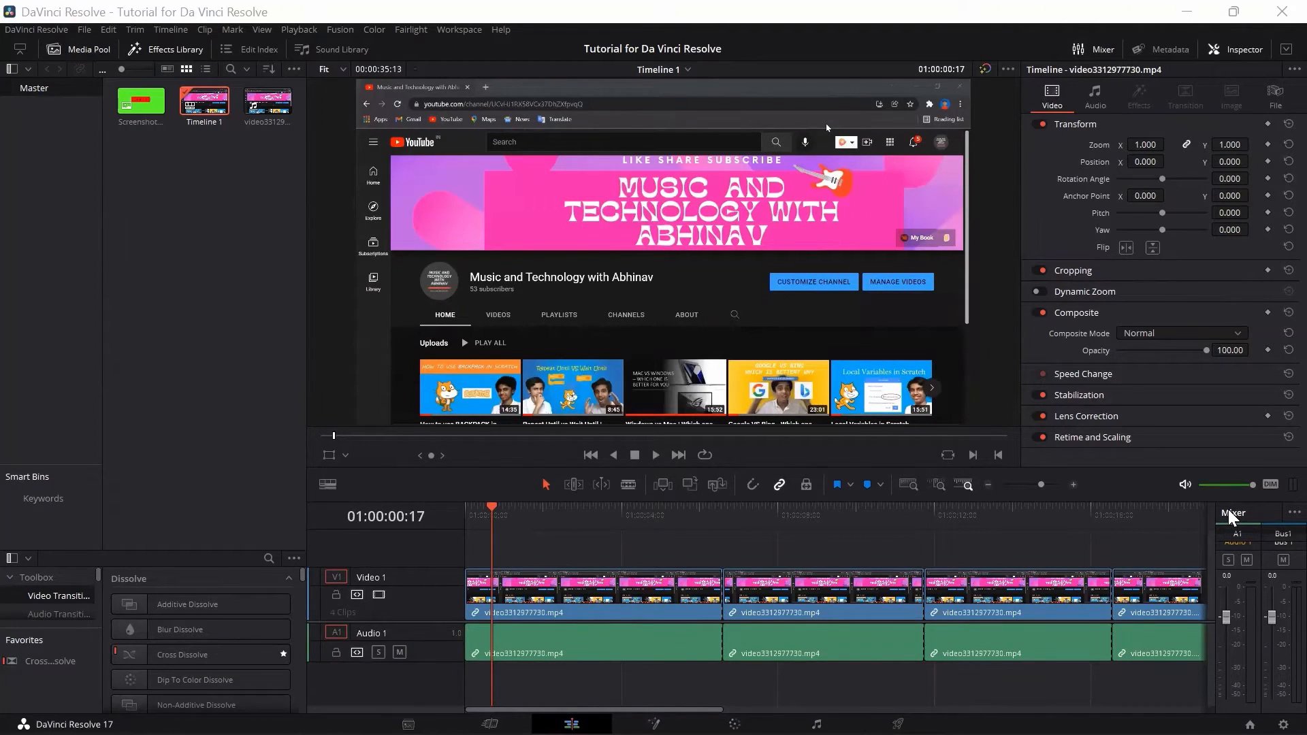
Step: Check in the workspace panel list whether the Mixer is set to be shown
click(459, 30)
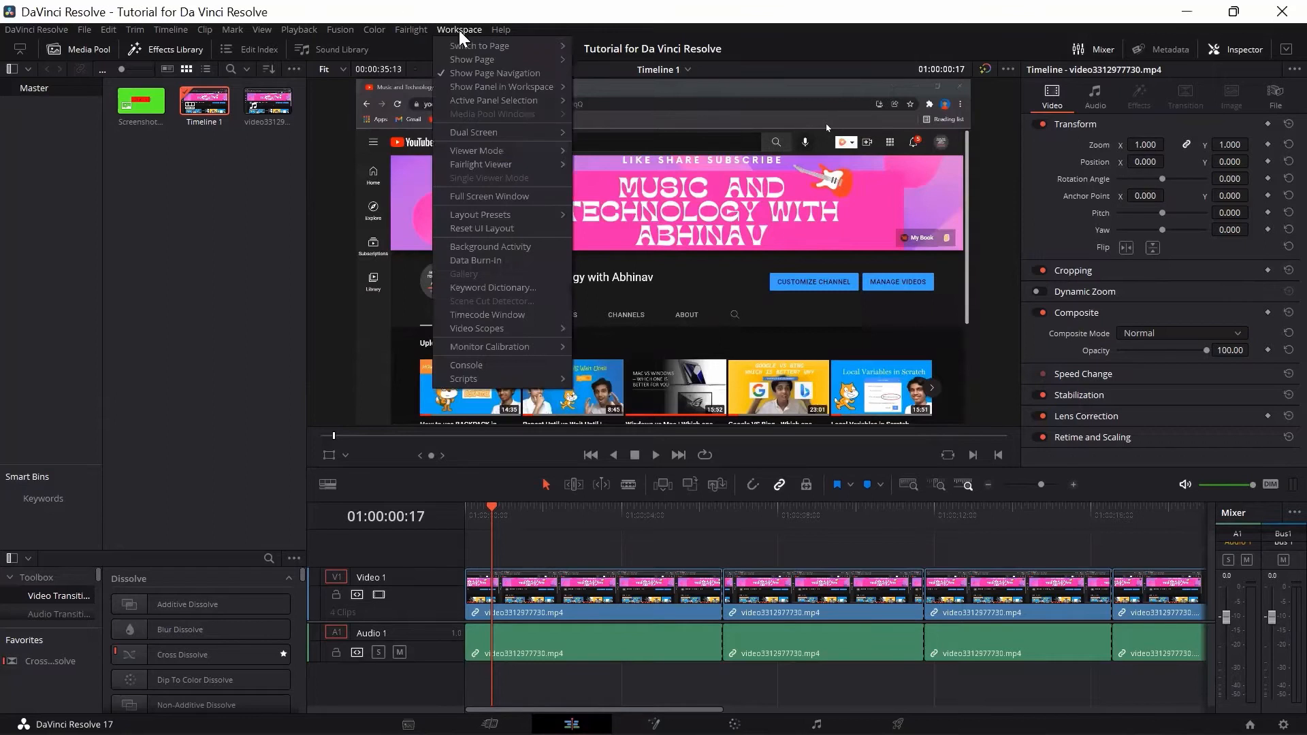
click(474, 31)
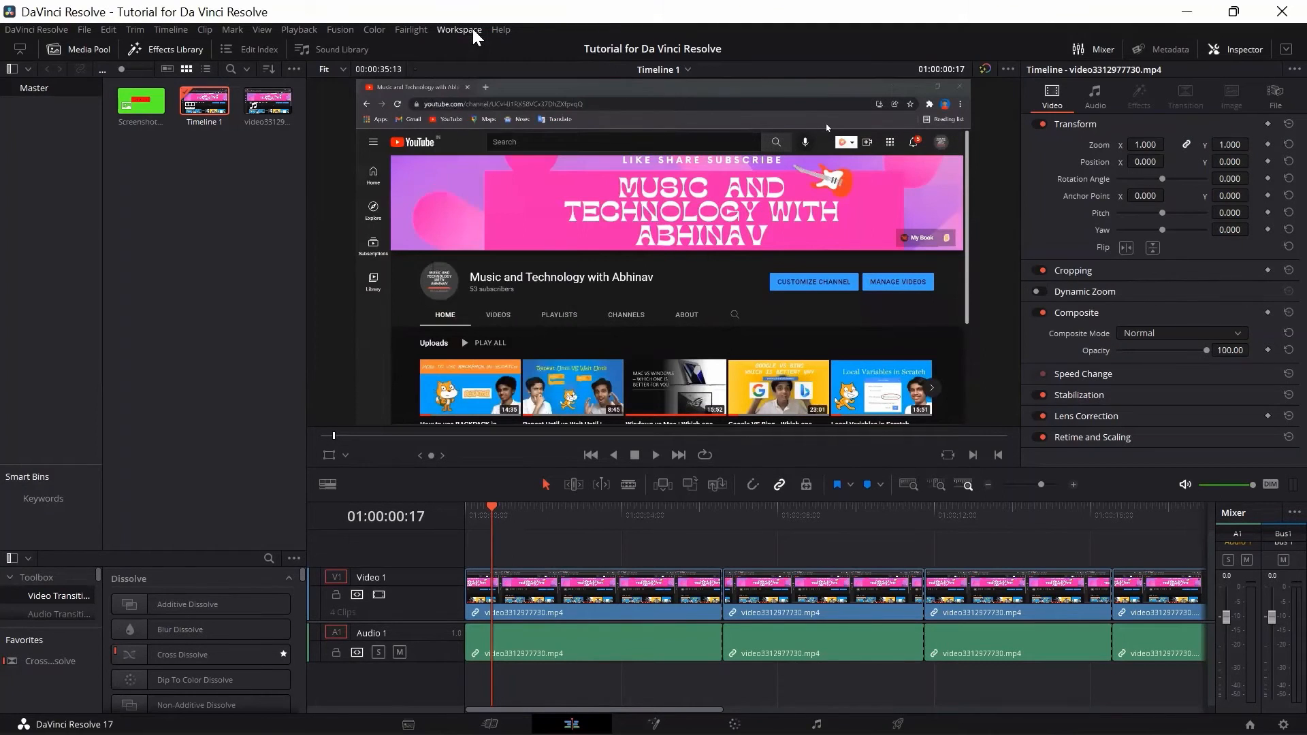
click(472, 29)
mouse_move(501, 83)
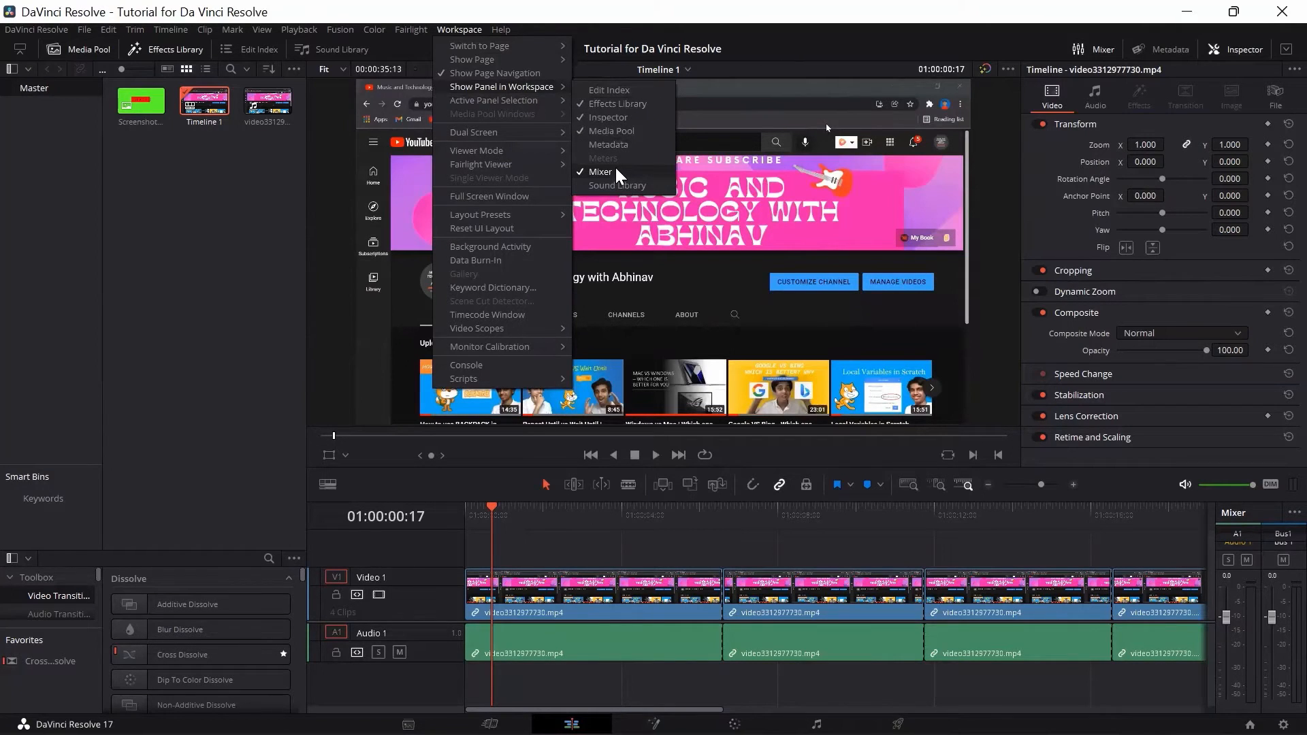
click(492, 505)
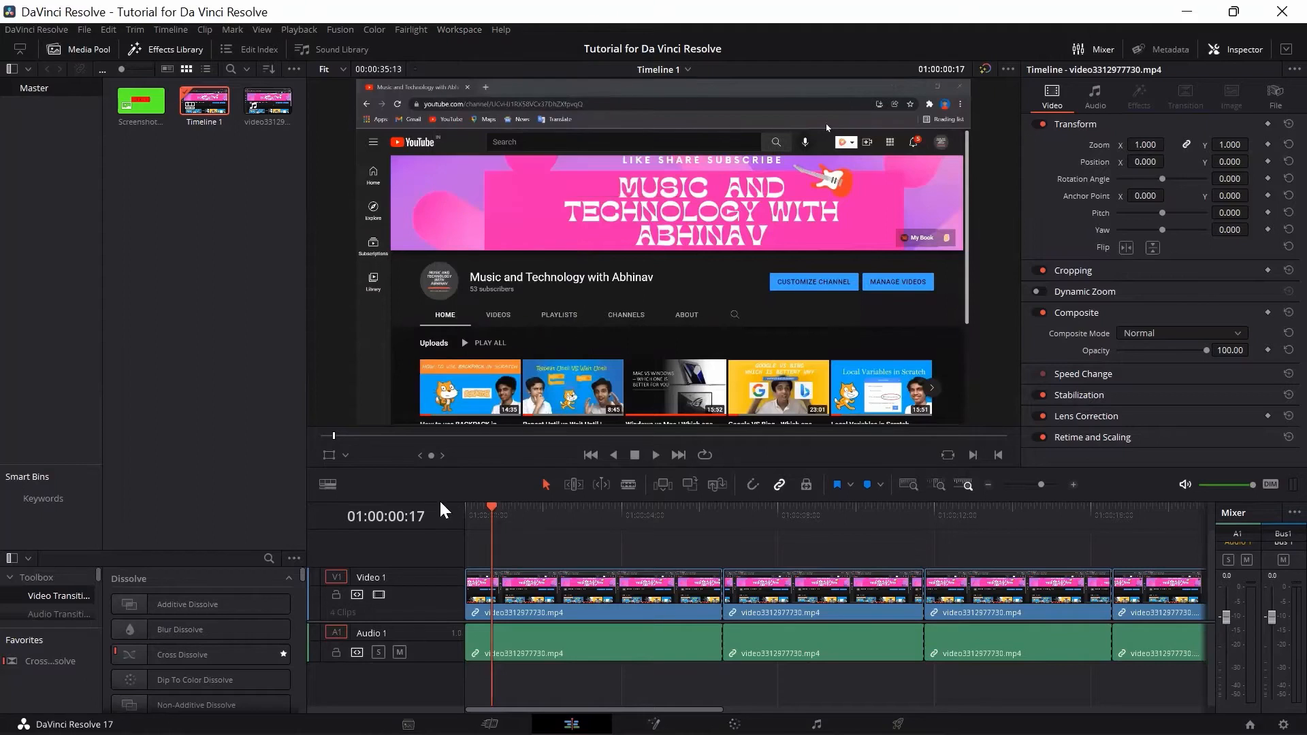
Step: Play the timeline from its start to 01:00:13:03 while watching the Mixer's audio level meters
key(Home)
key(space)
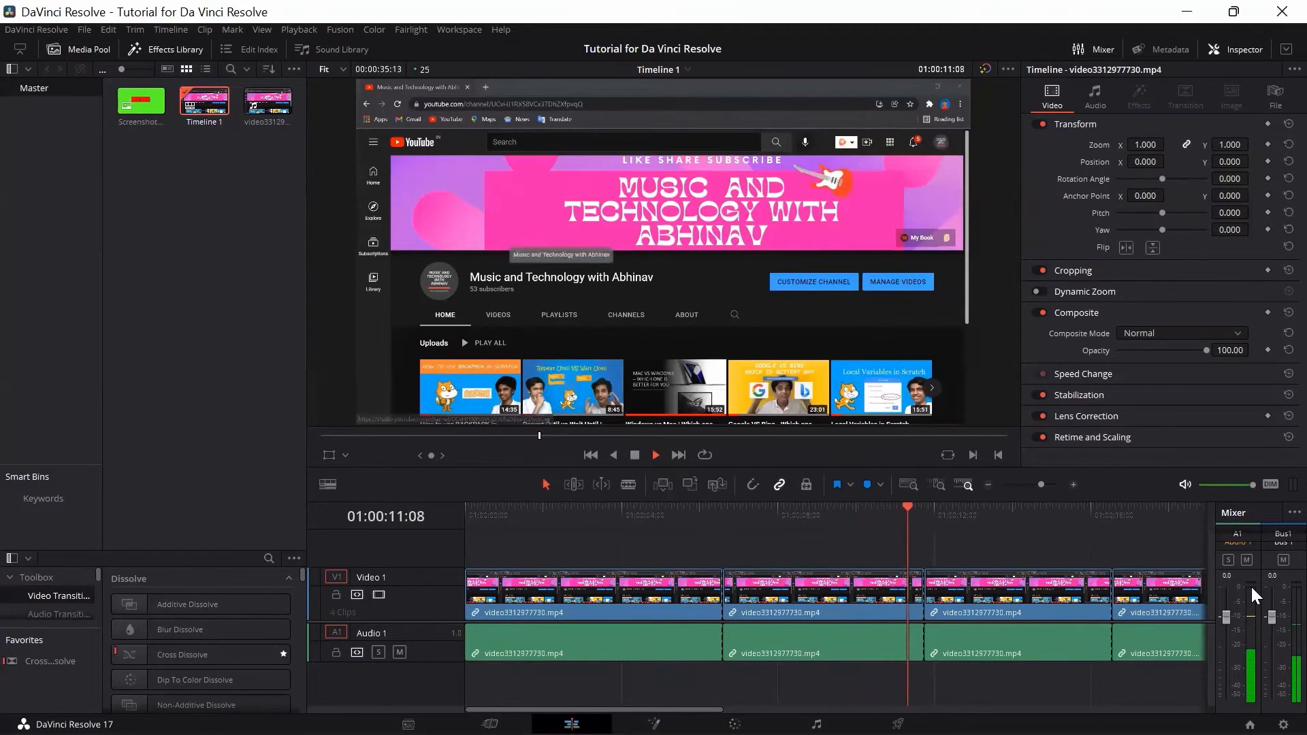
key(space)
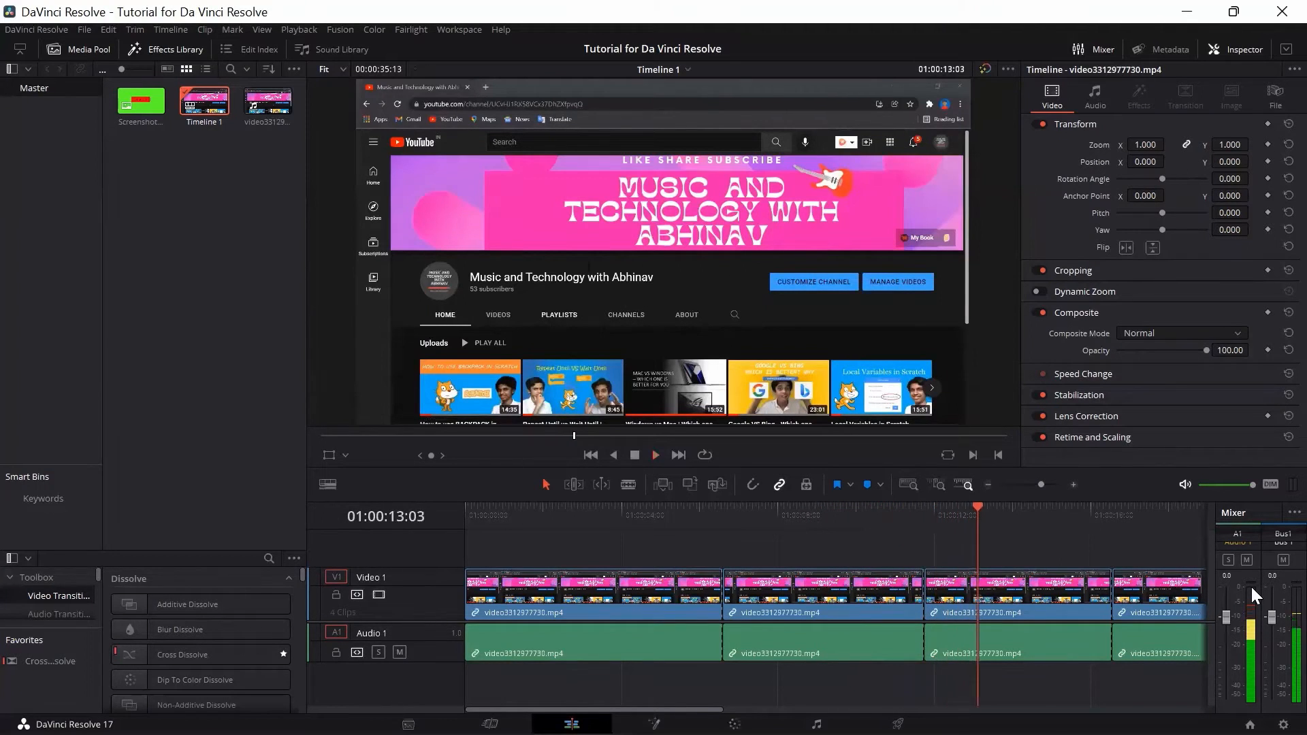
click(979, 508)
Step: Return the playhead to 01:00:00:02, raise the Audio 1 fader to +10 and play to 01:00:03:16
click(468, 506)
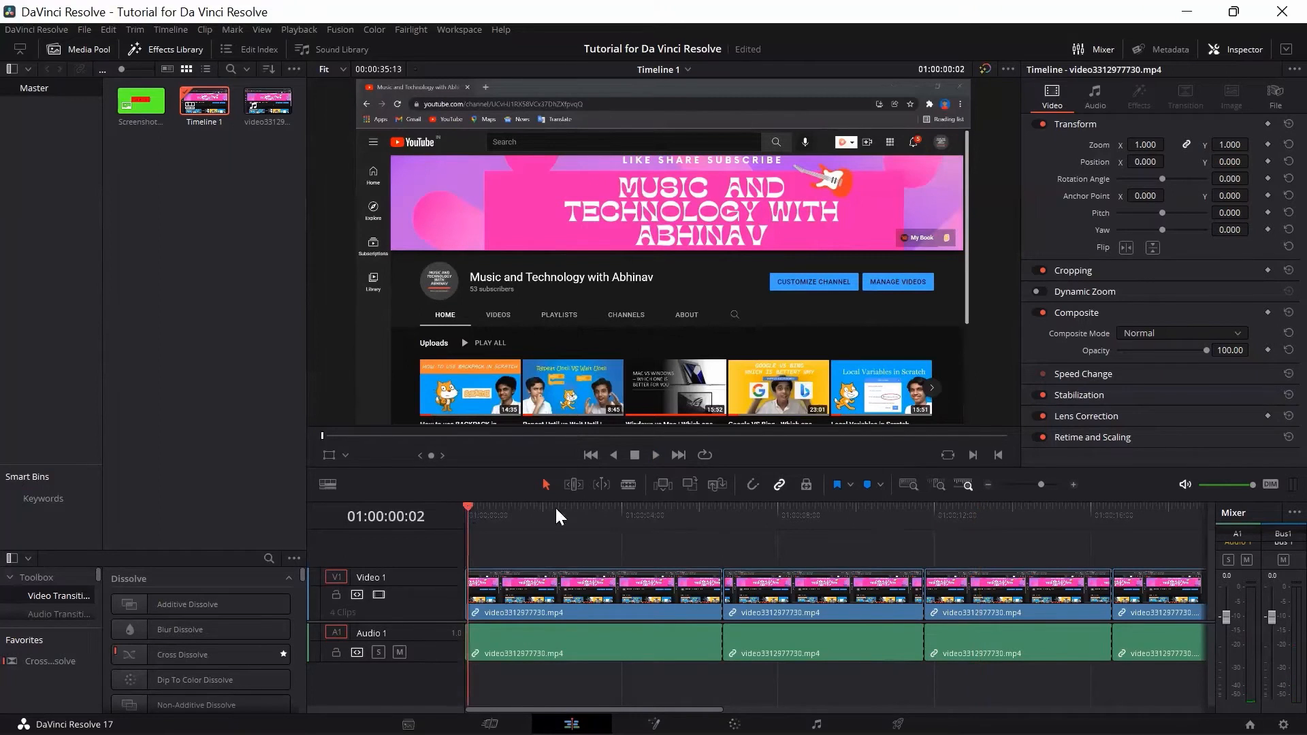
drag(1226, 614, 1223, 566)
key(space)
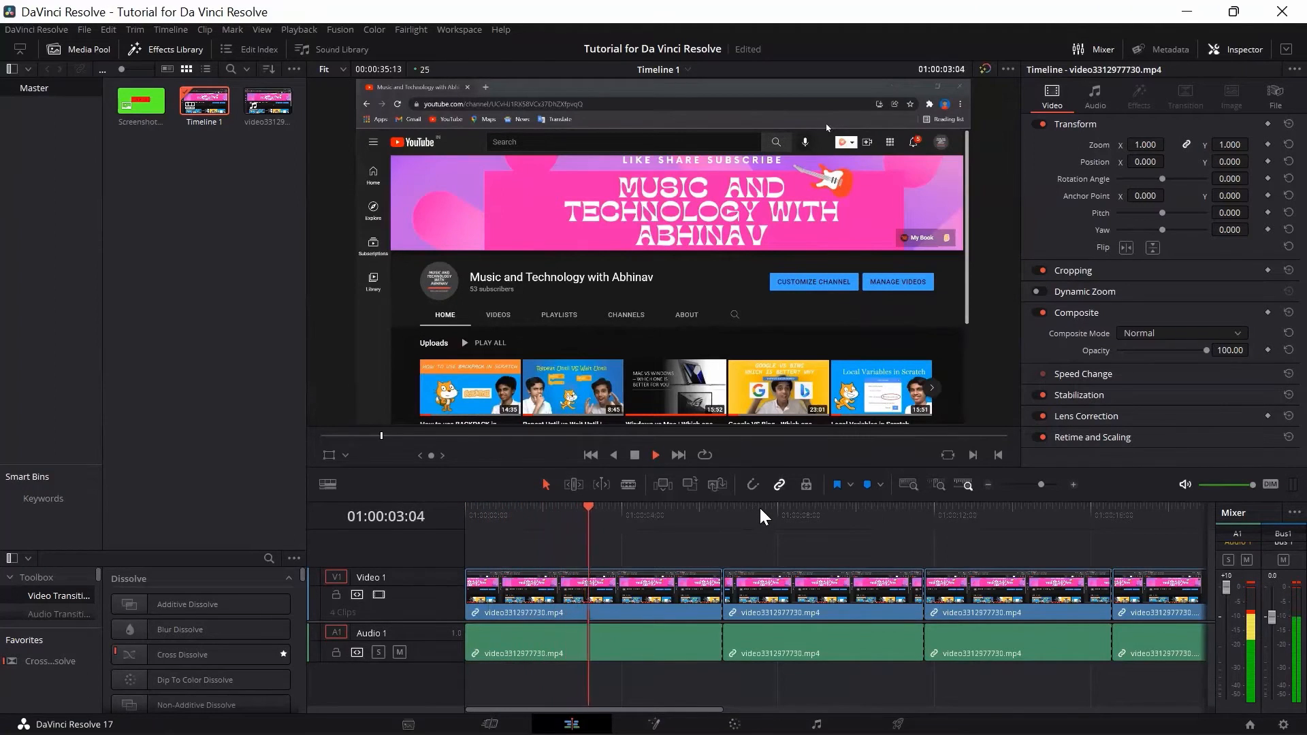
key(space)
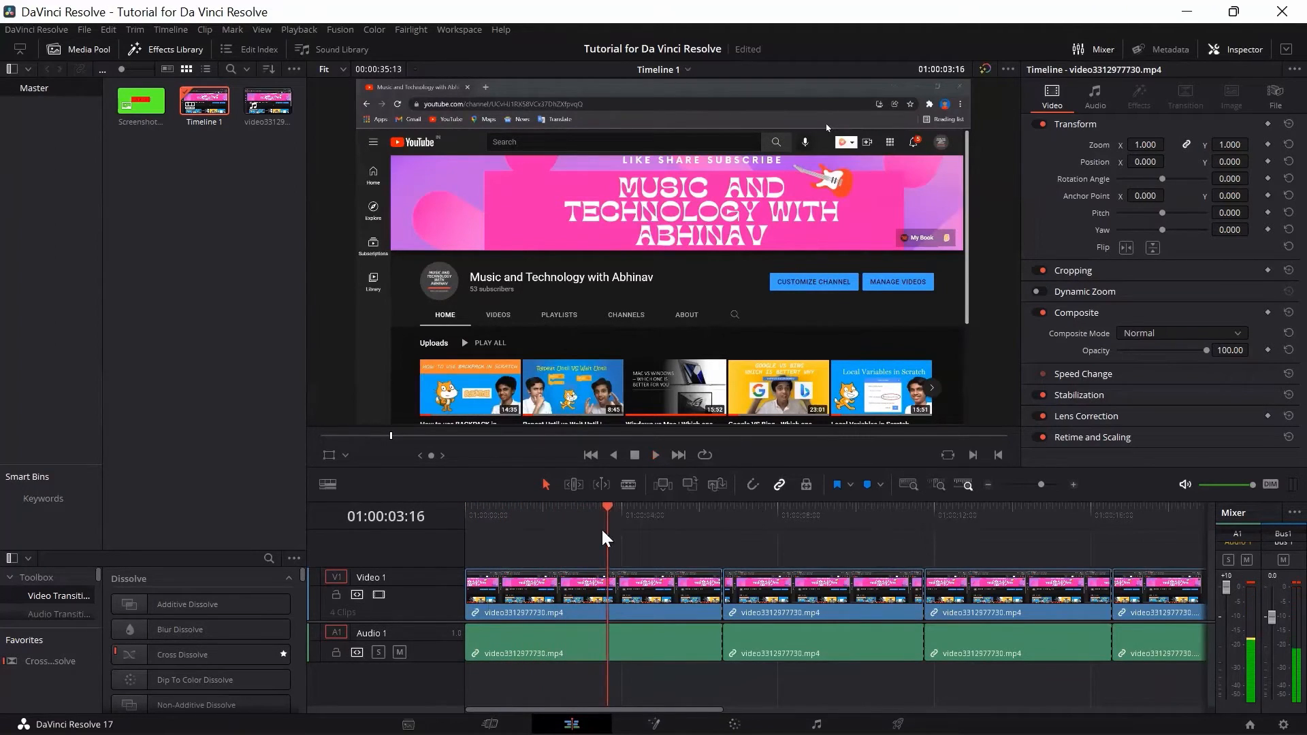
Step: Lower the Audio 1 fader in stages to +1.8, +1.1 and +0.5, listening to the playback
drag(1229, 587, 1229, 602)
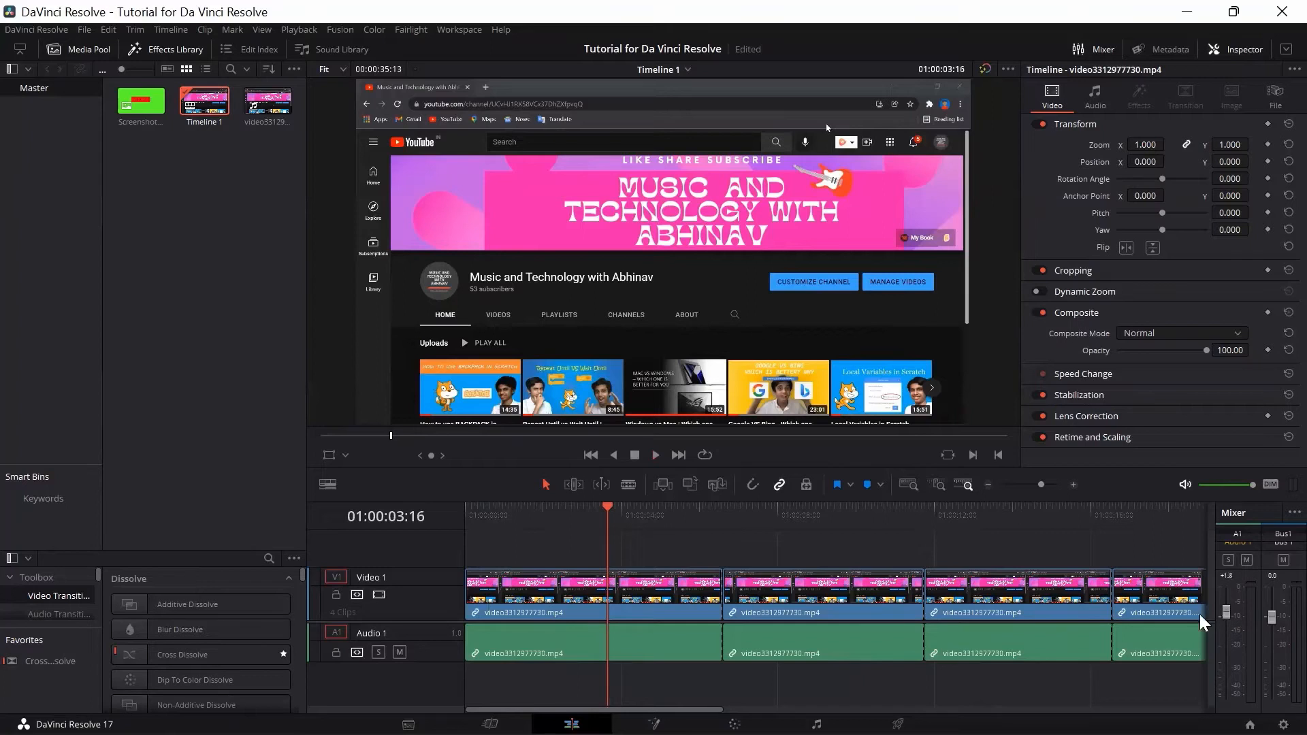
key(space)
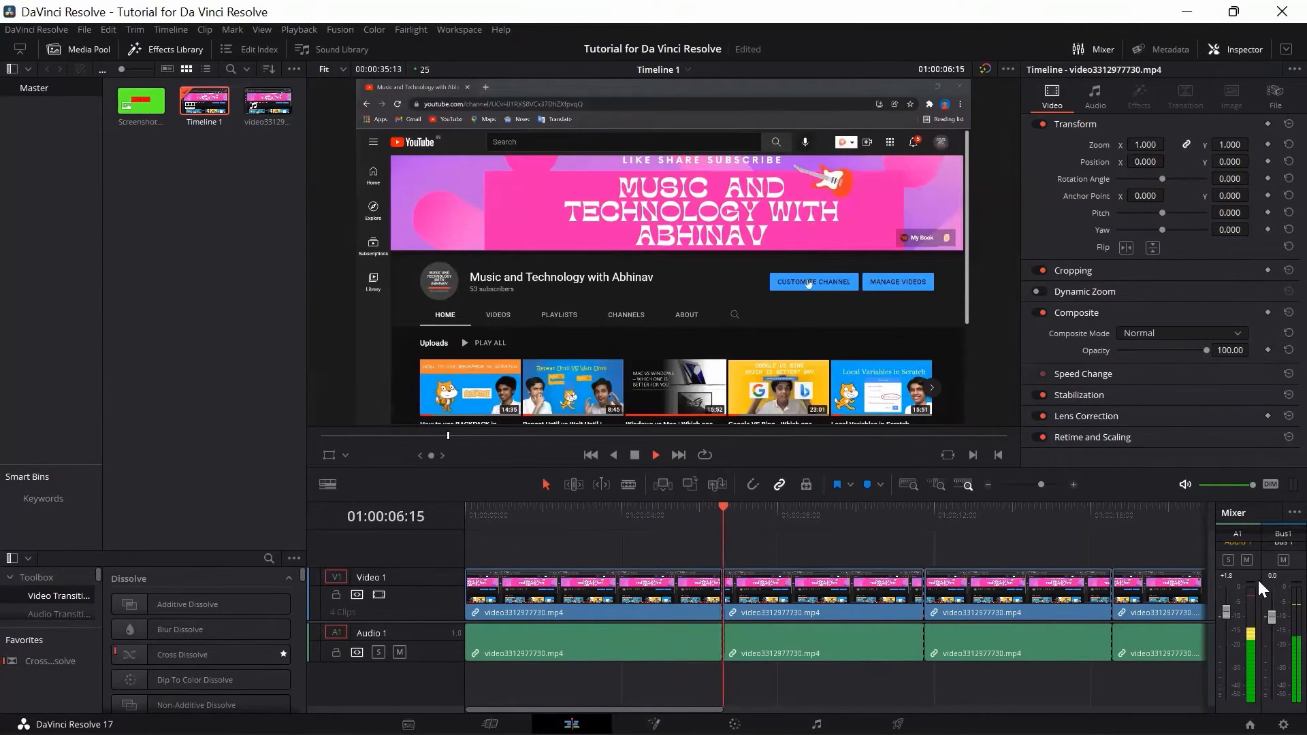
drag(1228, 612, 1228, 619)
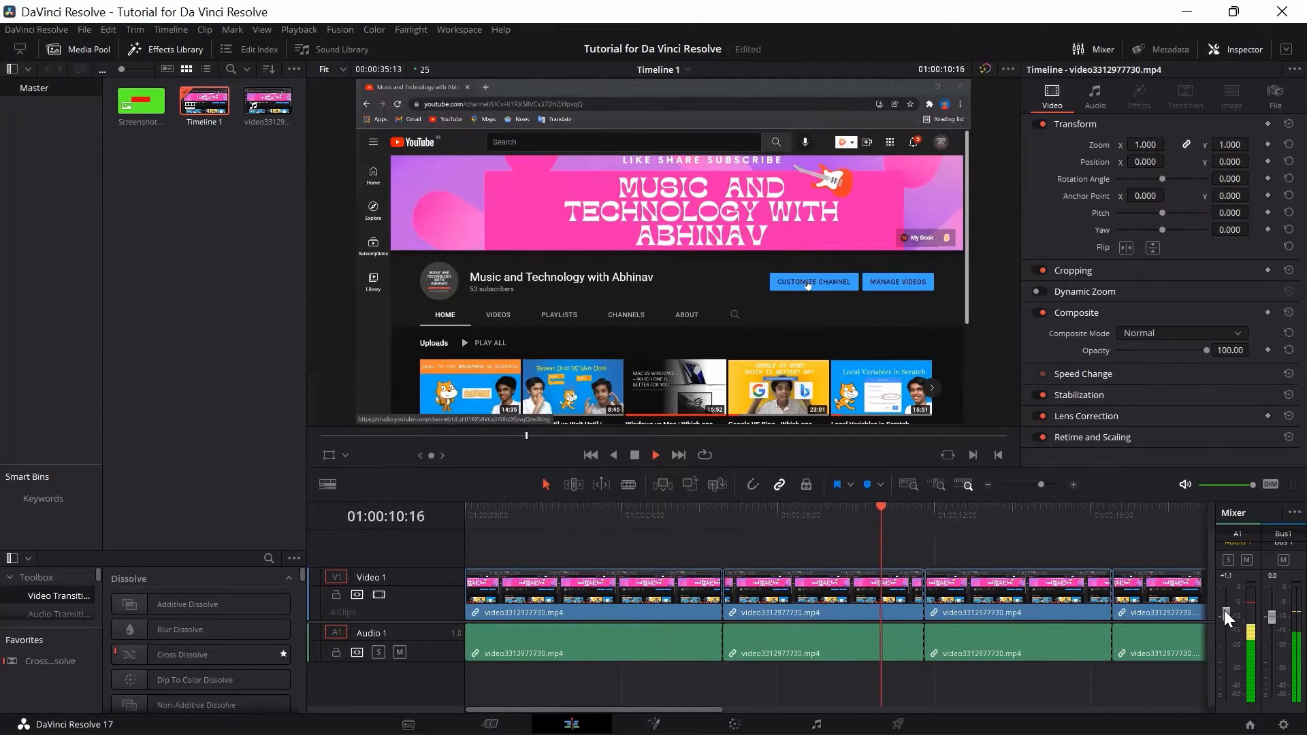
drag(1225, 620, 1224, 612)
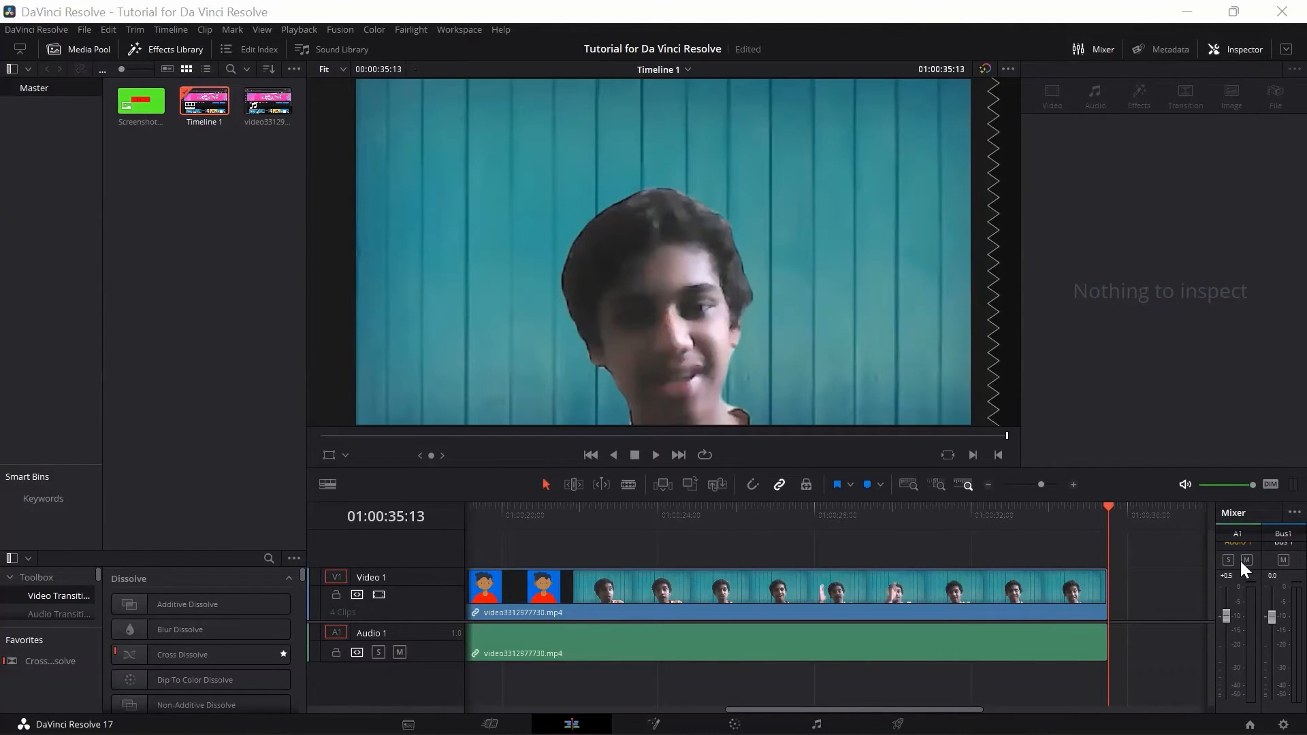
Step: Play the timeline again from its start to 01:00:06:22 to hear the adjusted audio level
drag(1108, 508, 395, 508)
key(space)
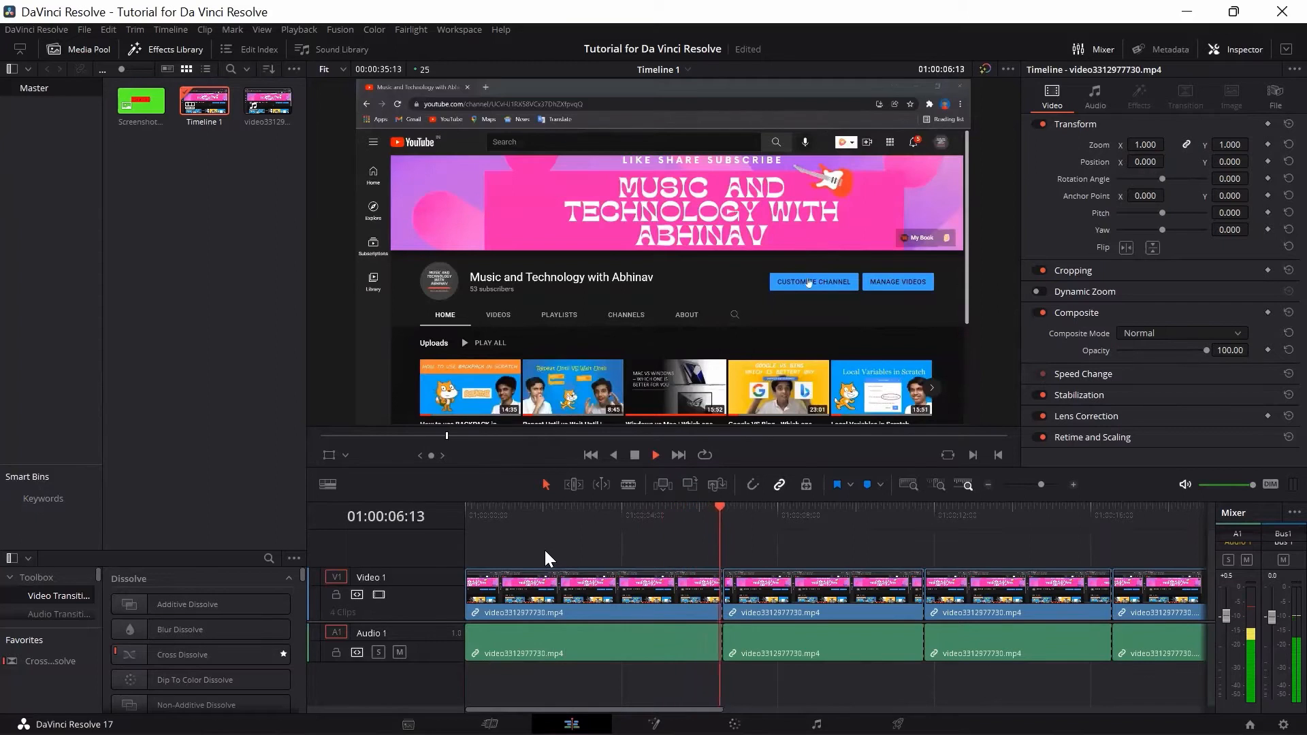
key(space)
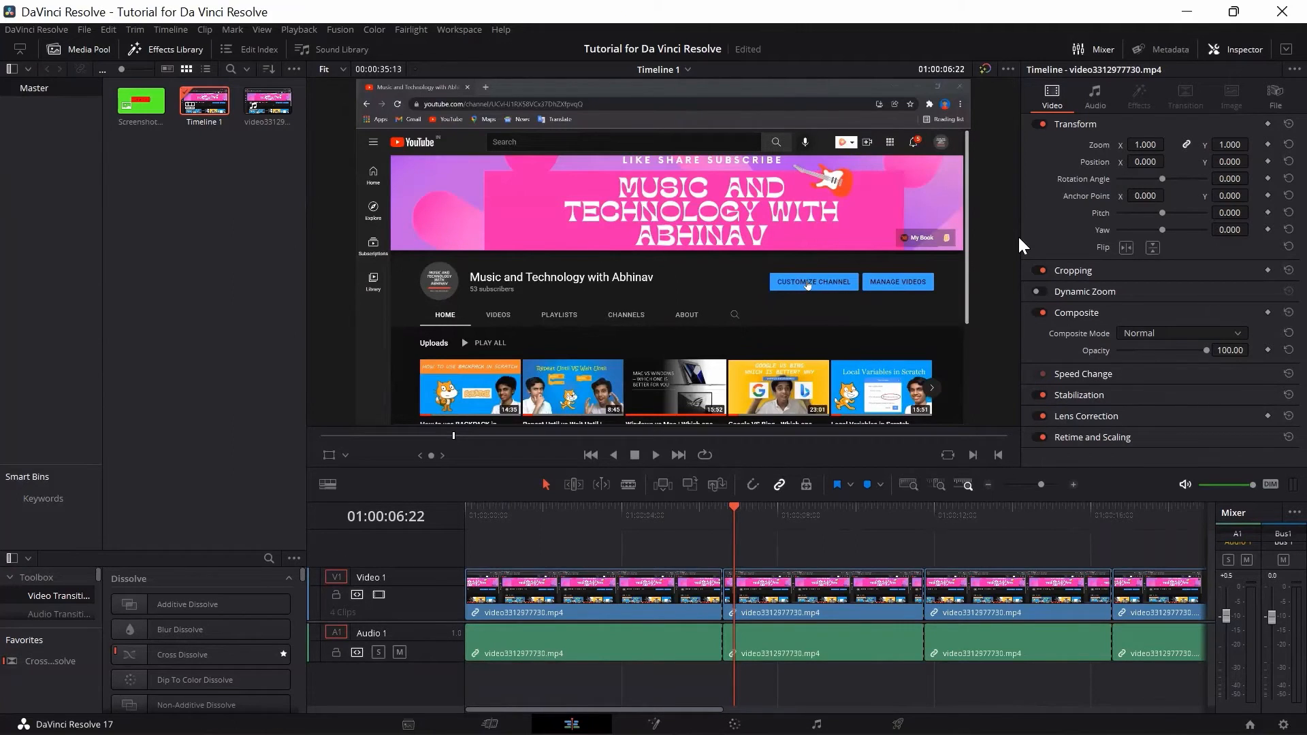
Step: Enlarge the effects list and place the Superhero Movie title on a new video track above the second clip piece
drag(189, 547, 195, 356)
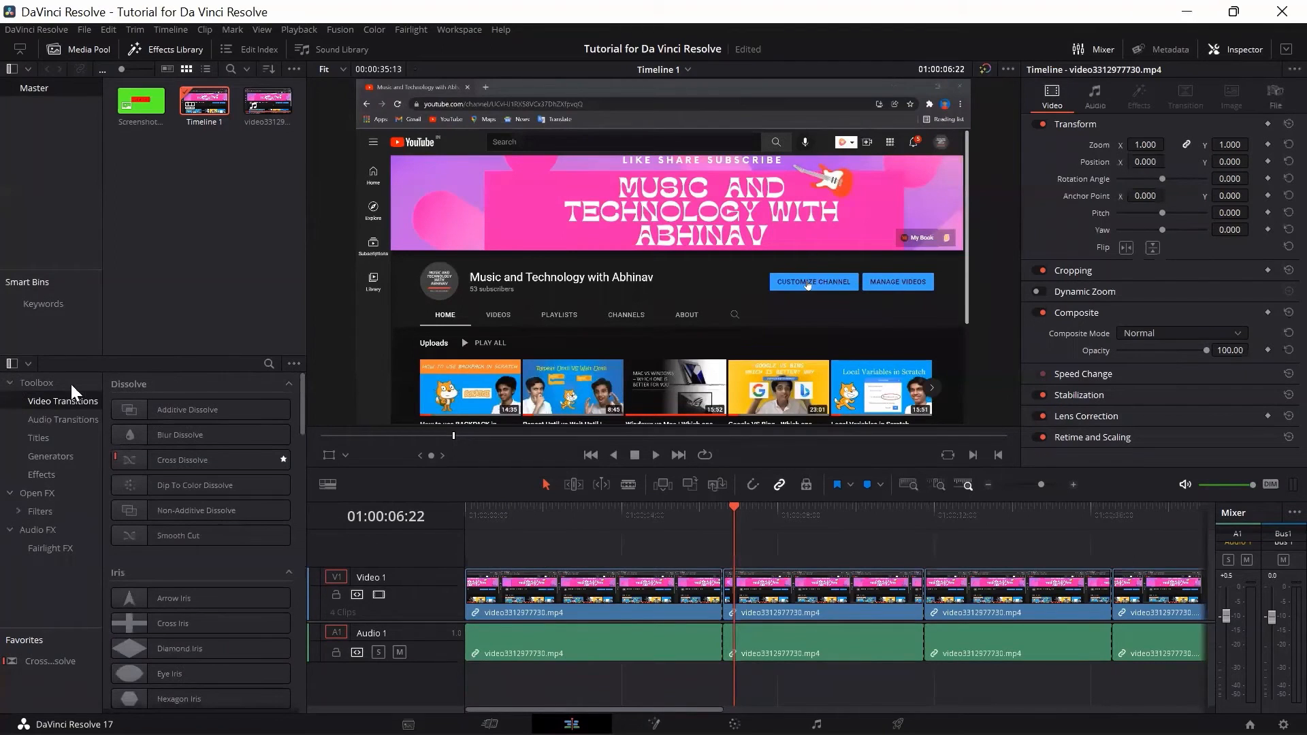
click(55, 433)
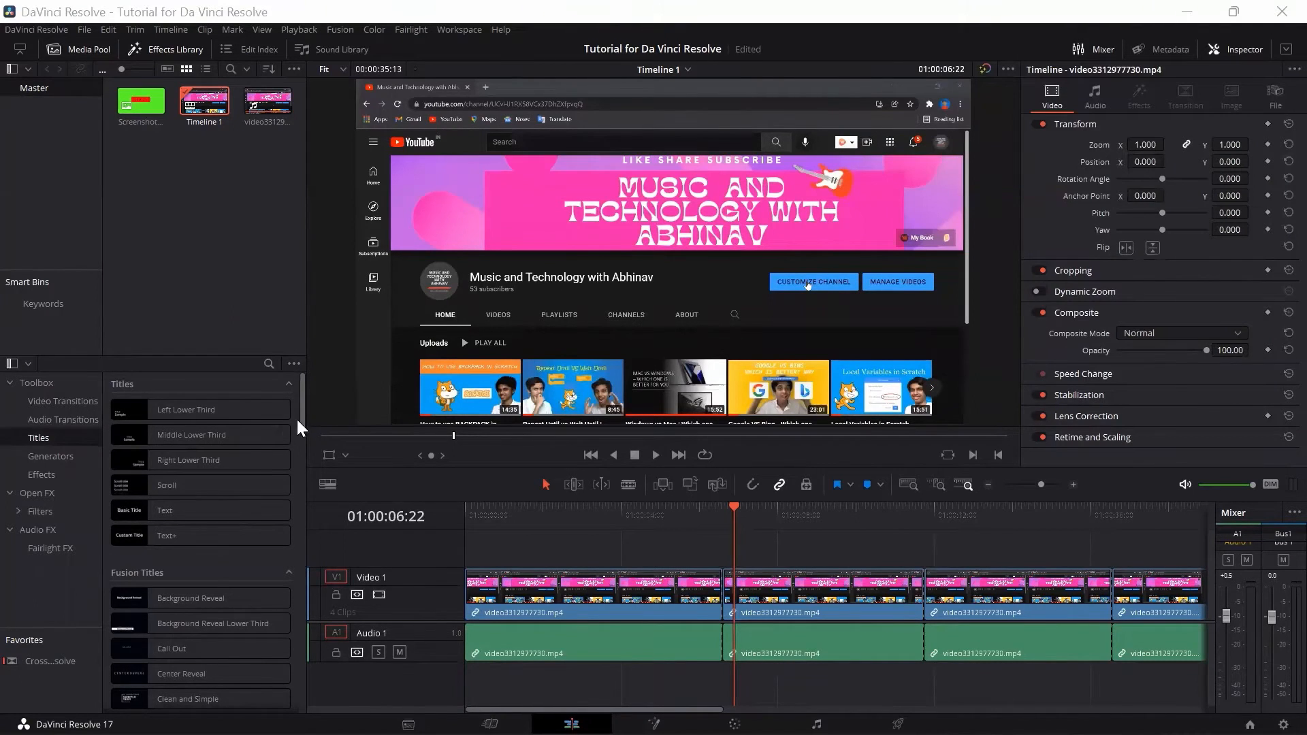
drag(303, 405, 326, 360)
drag(302, 419, 295, 640)
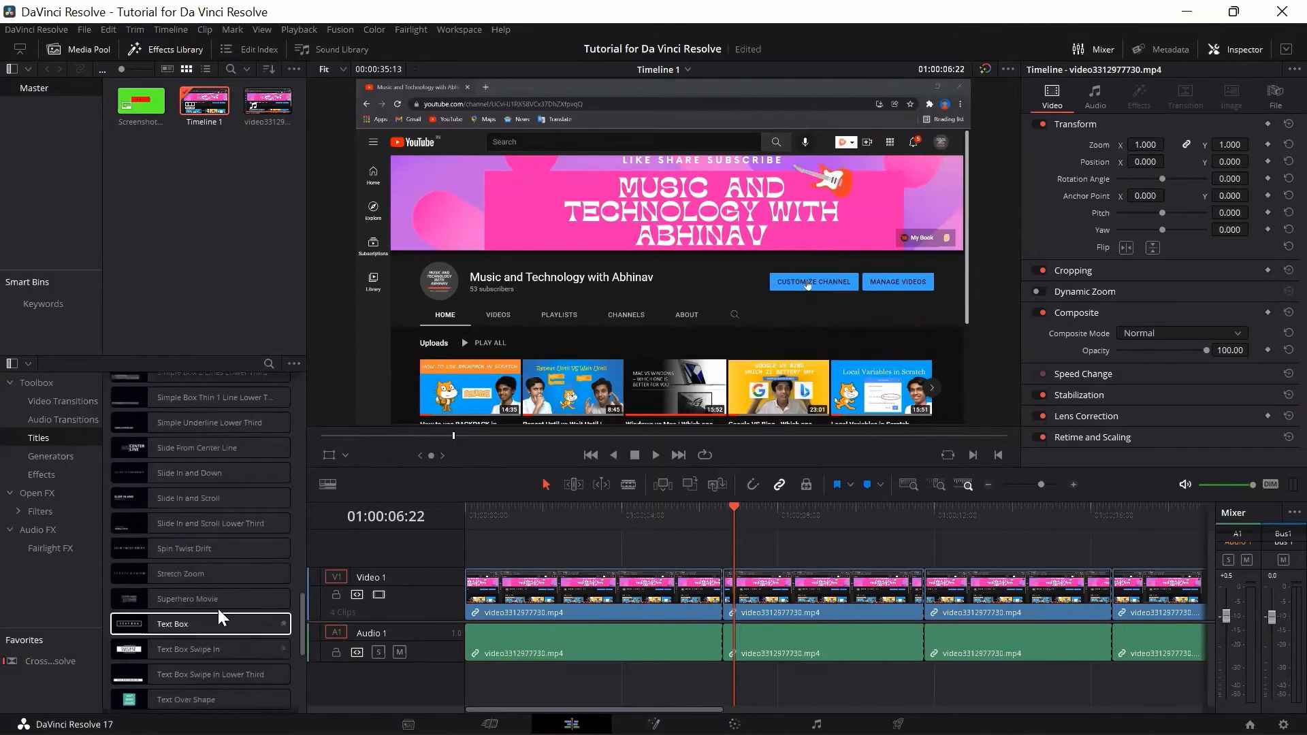
click(198, 603)
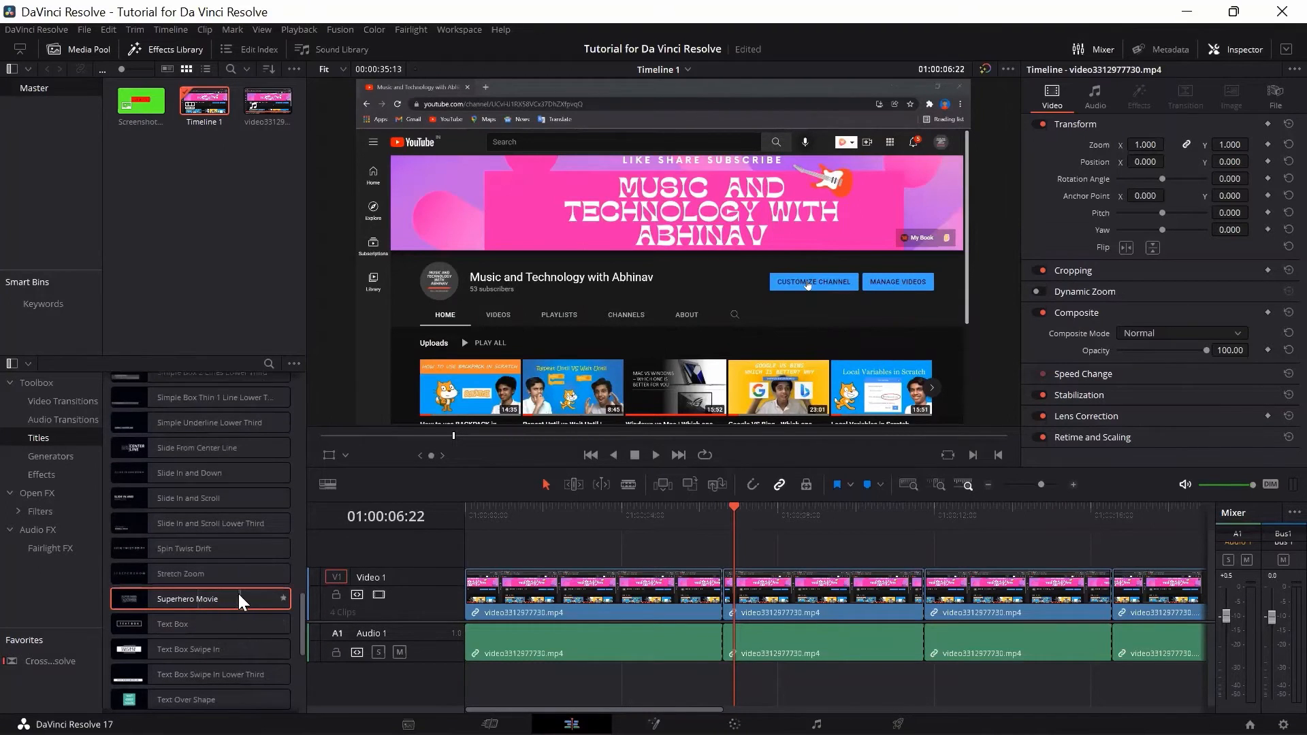
drag(142, 602, 723, 537)
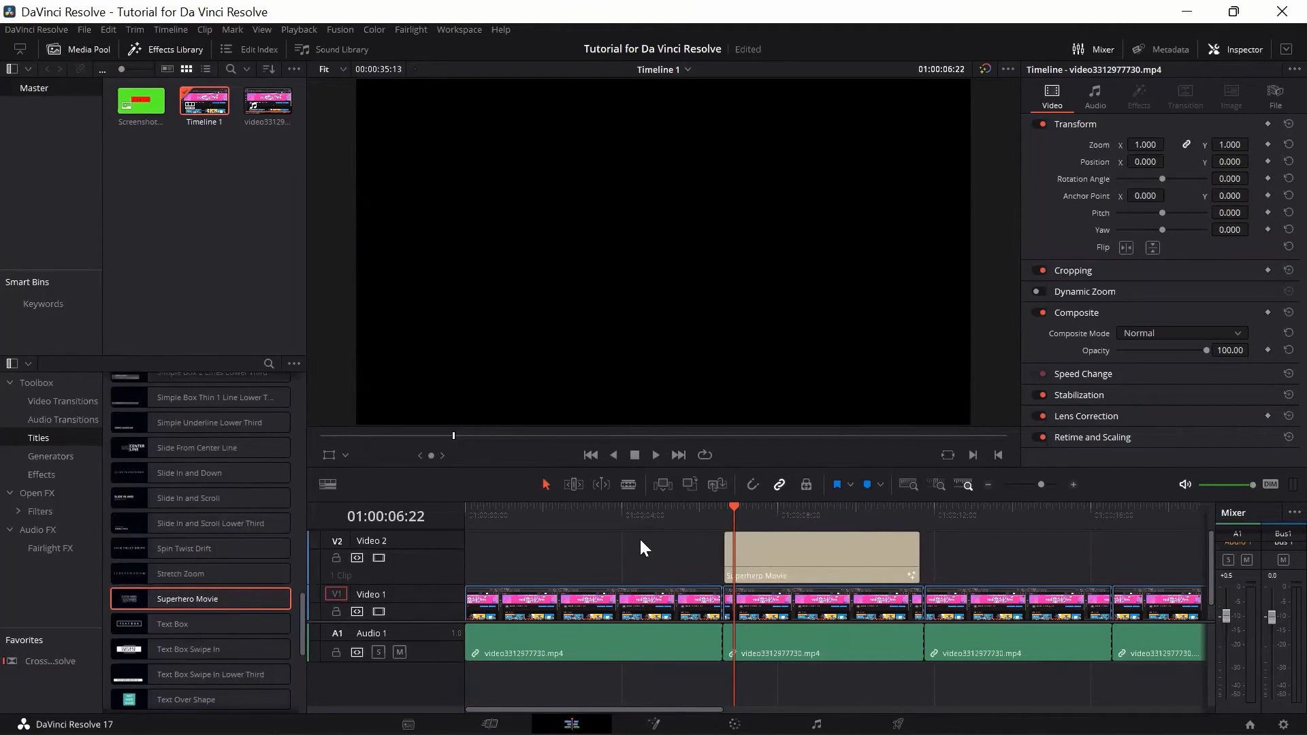
Step: Preview the Superhero Movie title by playing in short bursts to 01:00:07:12, with the title clip selected
key(space)
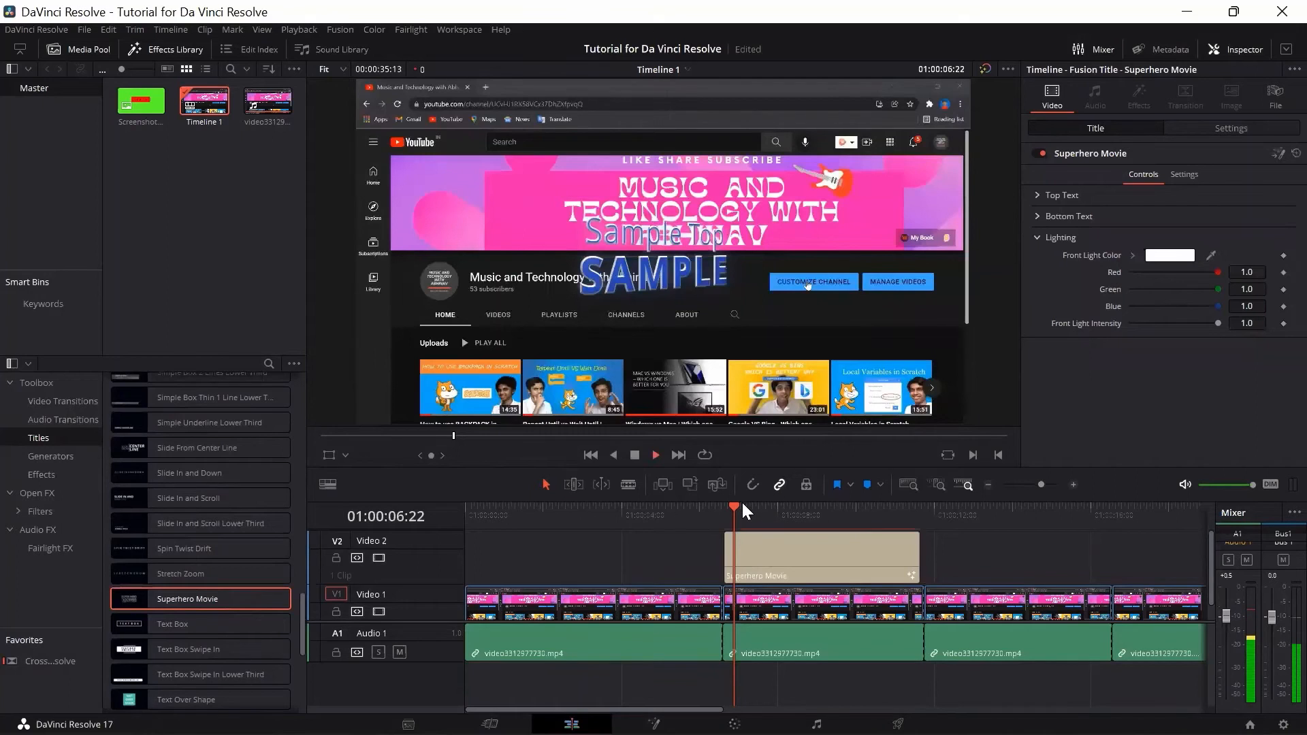
key(space)
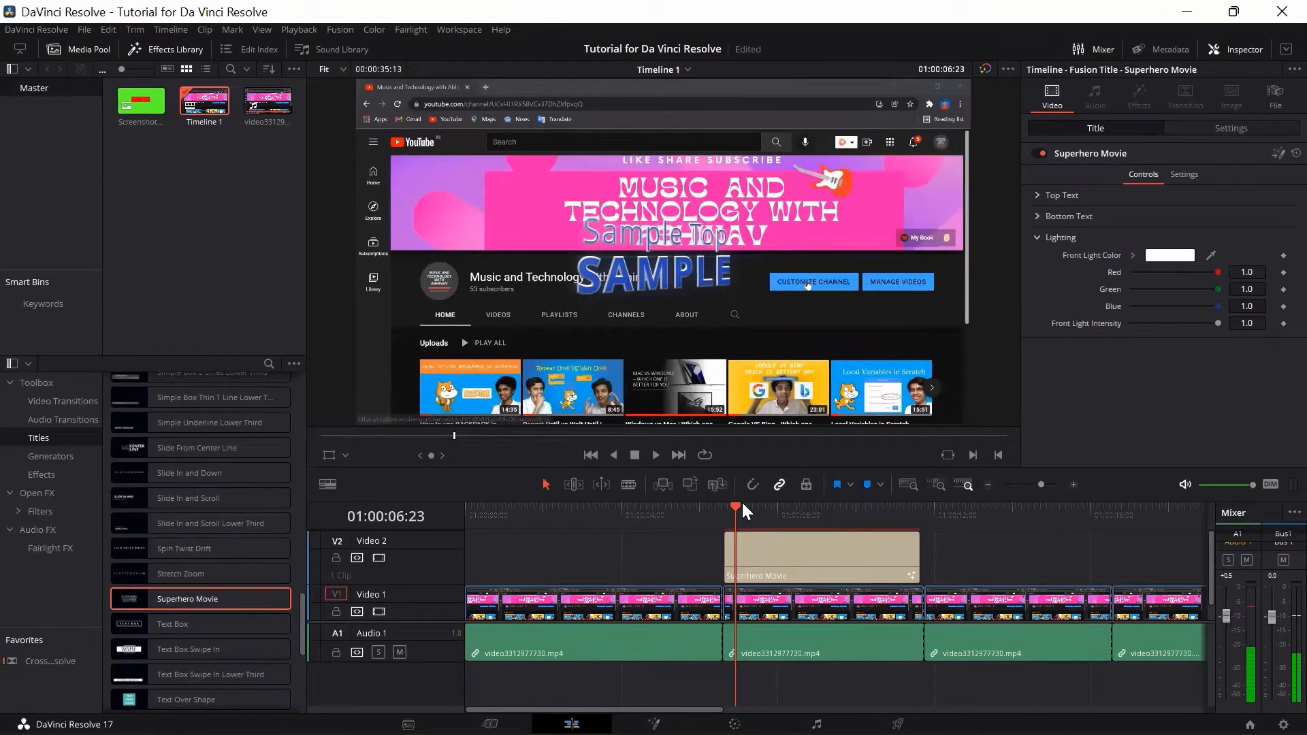
key(space)
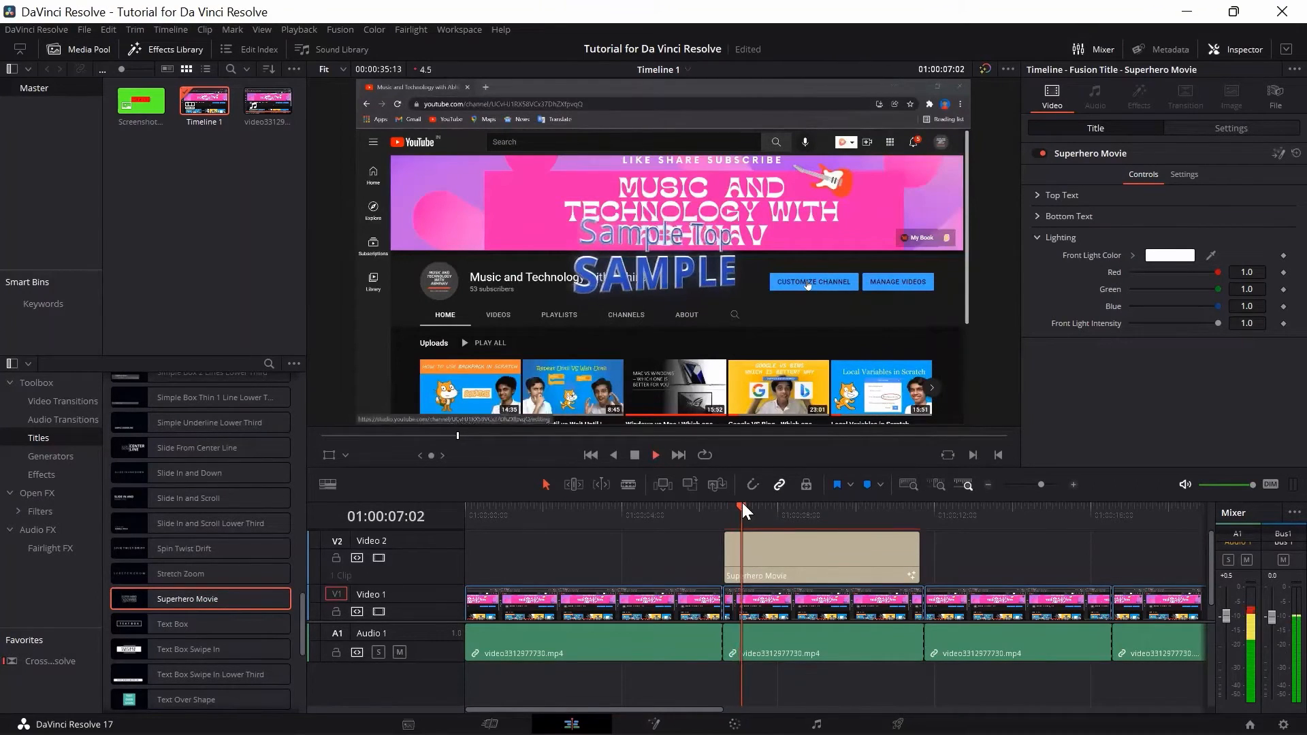
key(space)
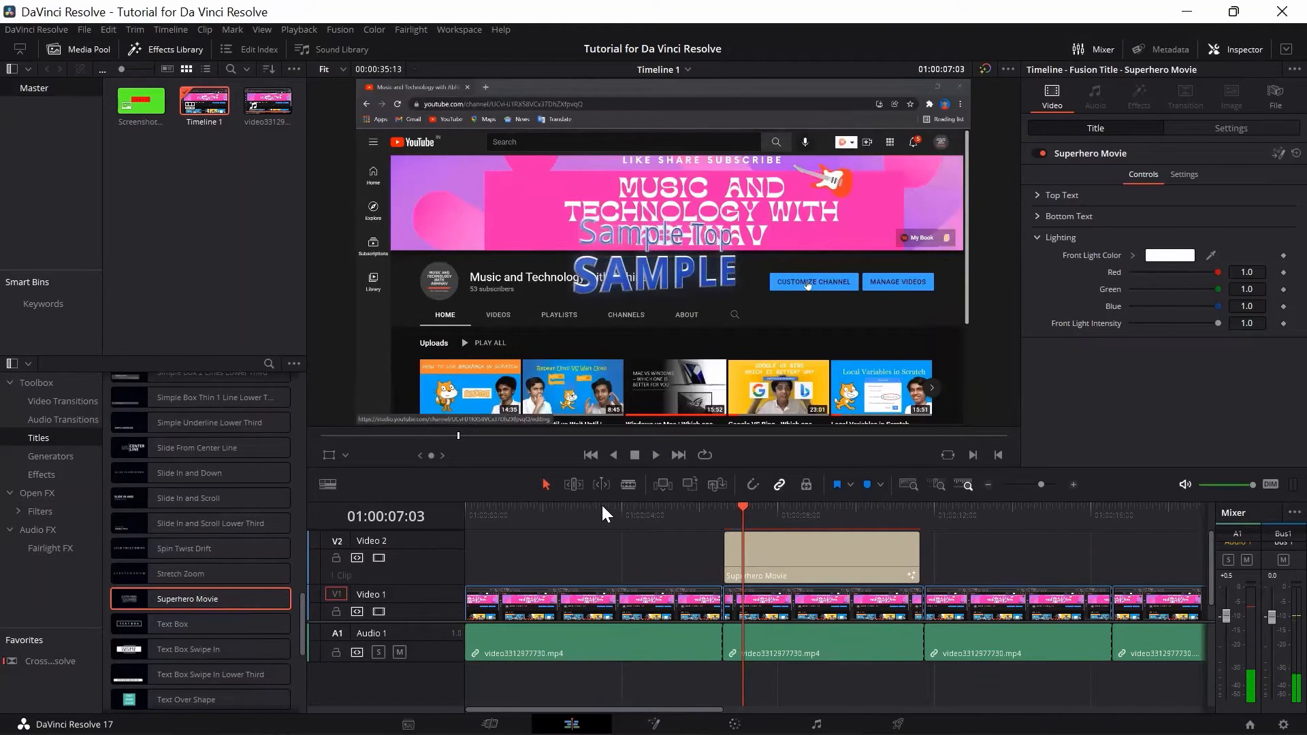
key(space)
click(772, 539)
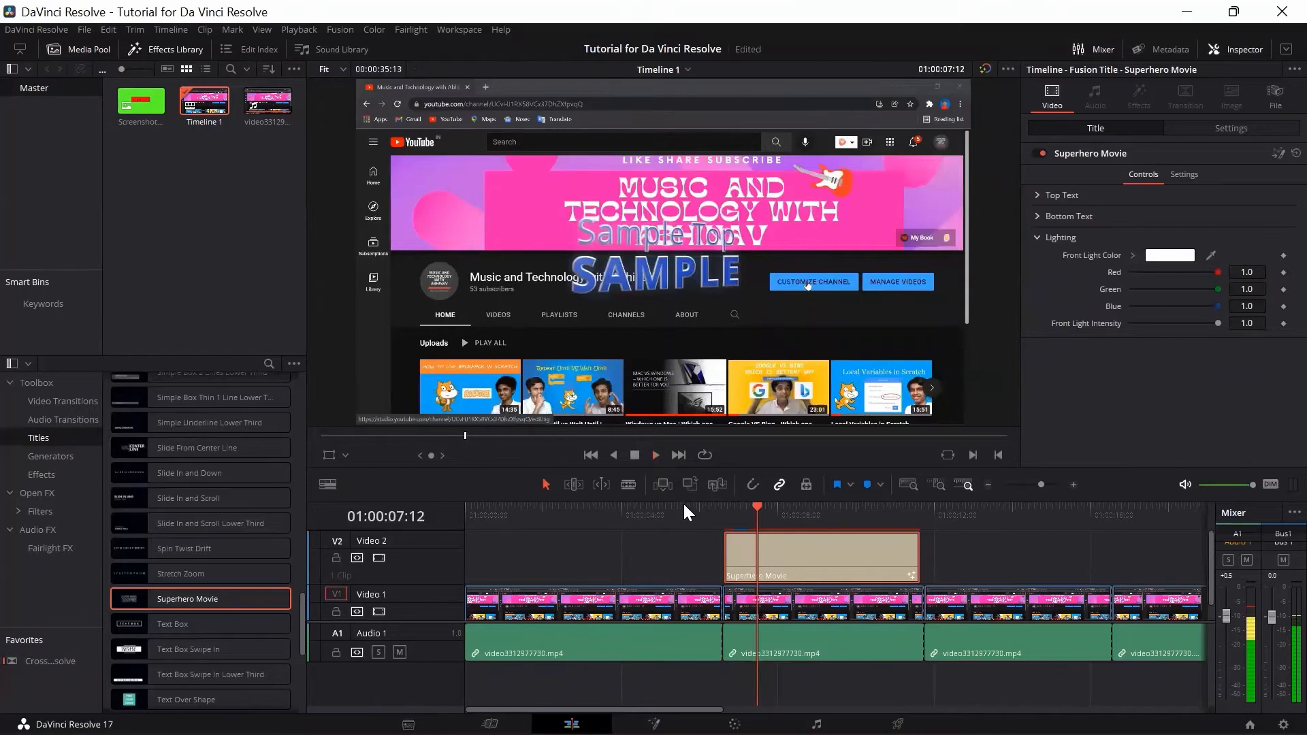
key(space)
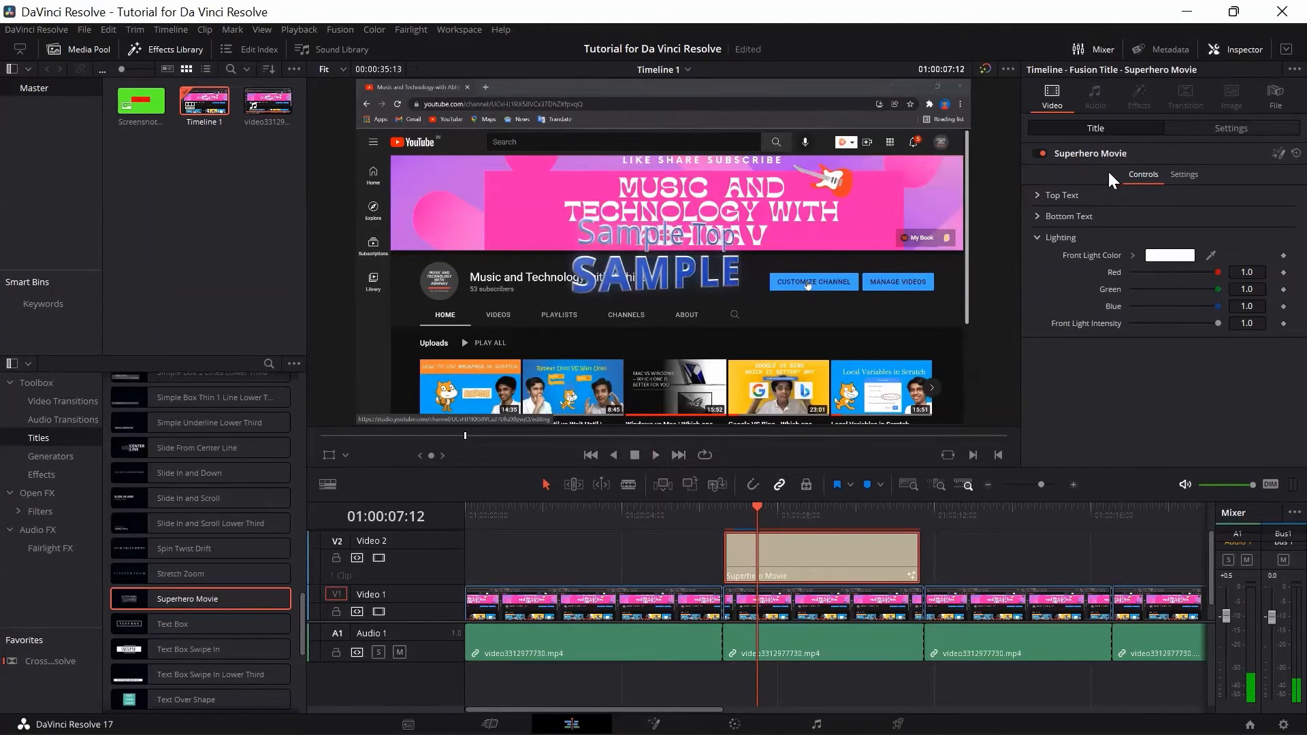
Step: Replace the sample wording in the Superhero Movie title's top text with the full channel name
click(1037, 195)
click(1122, 252)
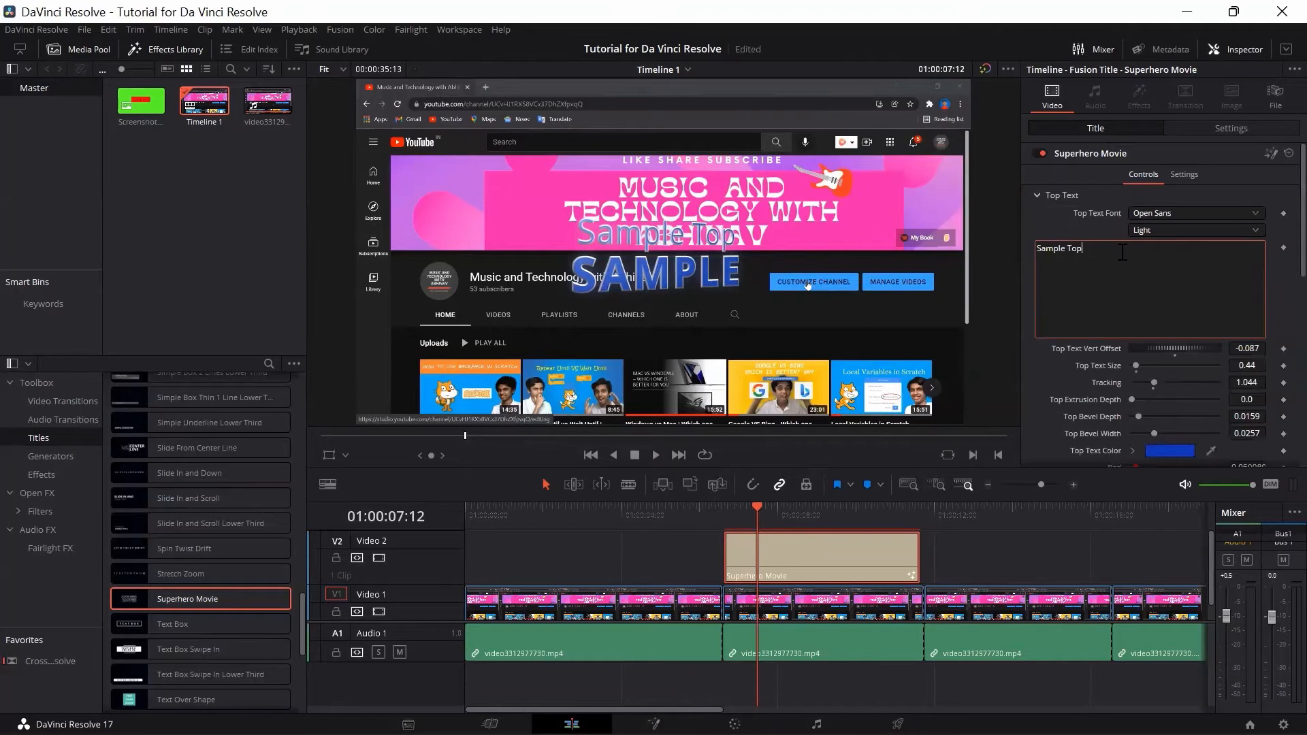
key(BackSpace)
key(BackSpace)
key(BackSpace)
key(BackSpace)
key(BackSpace)
key(BackSpace)
key(BackSpace)
key(BackSpace)
key(BackSpace)
key(BackSpace)
key(Caps_Lock)
text(Musi)
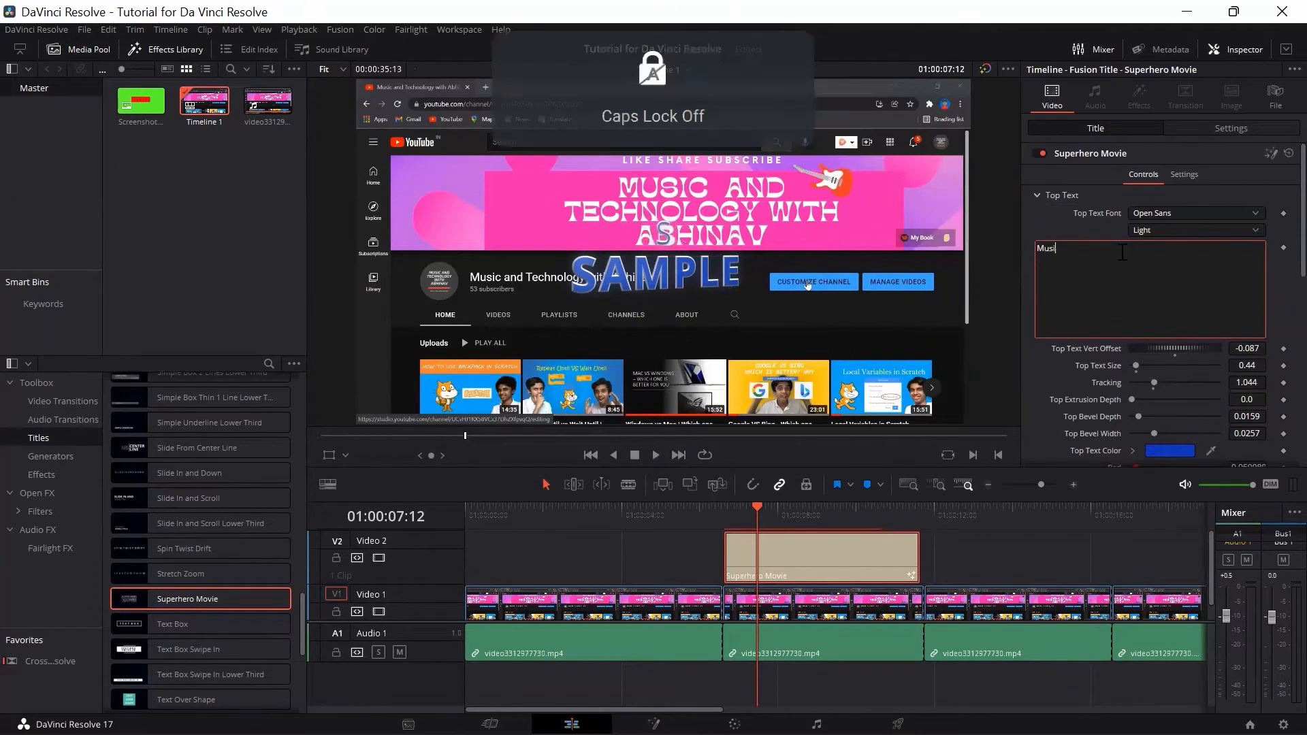
text(c and Tec)
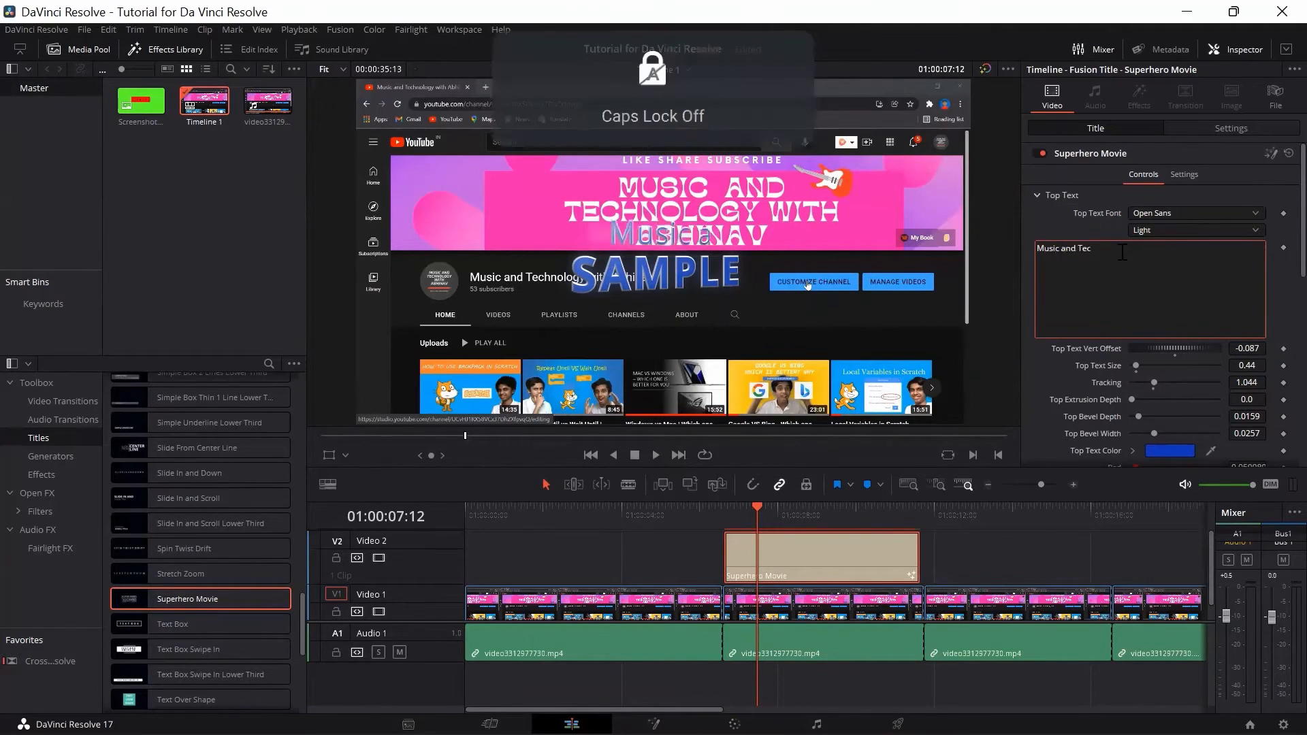
text(hnology wi)
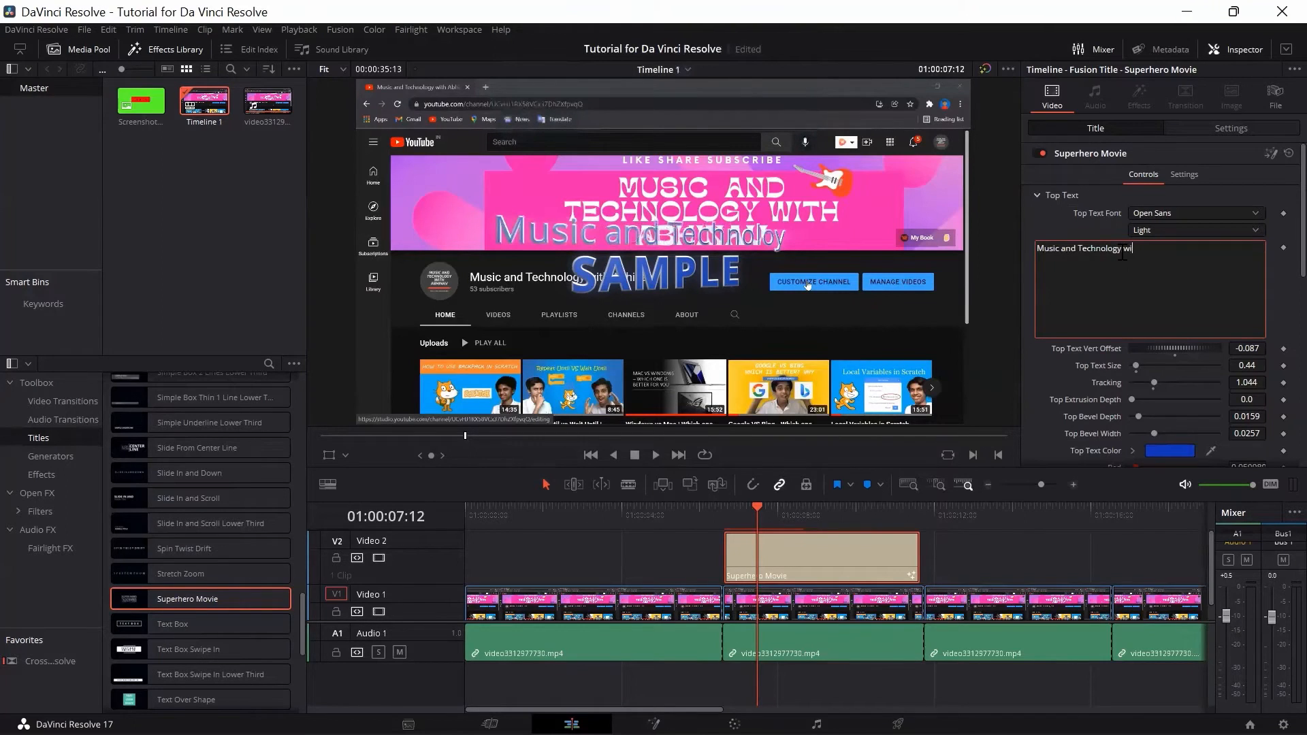
text(th)
key(Caps_Lock)
text(Abhinav)
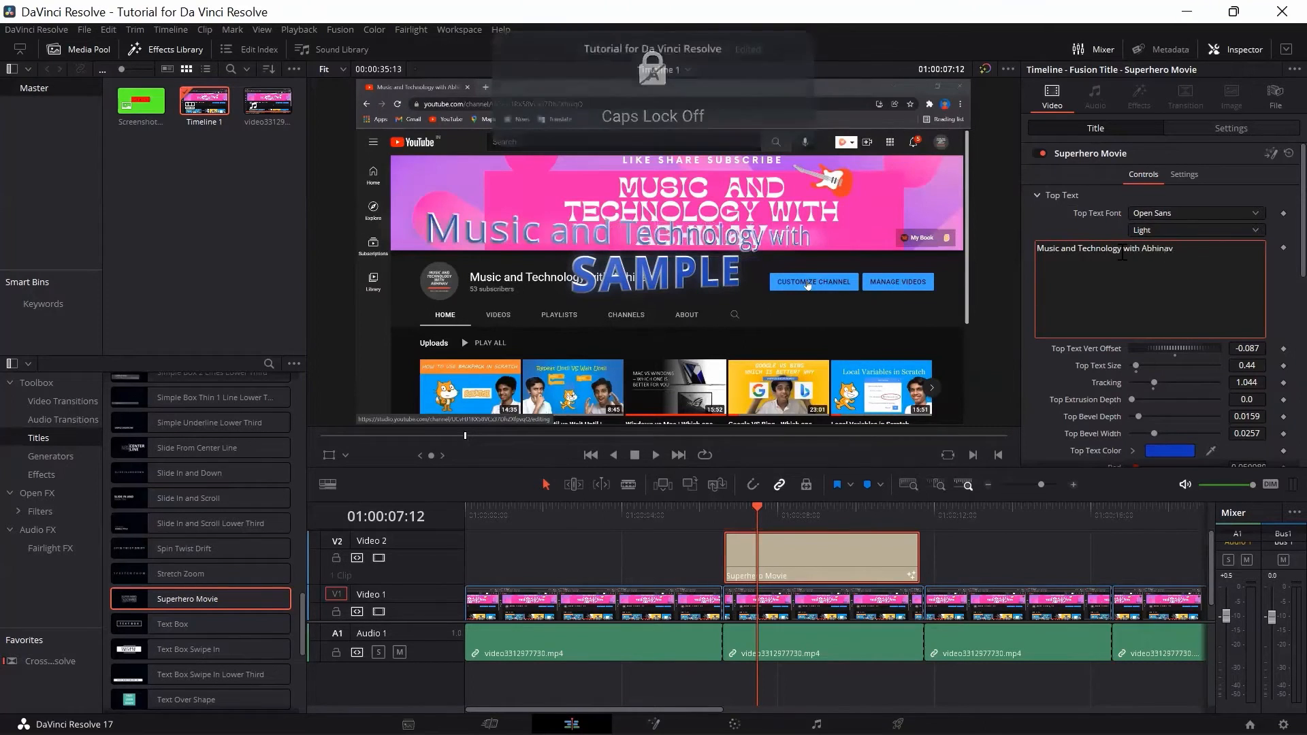
Step: Set the Superhero Movie title's top text to "Youtube" and collapse the top text settings
drag(1215, 258, 1023, 258)
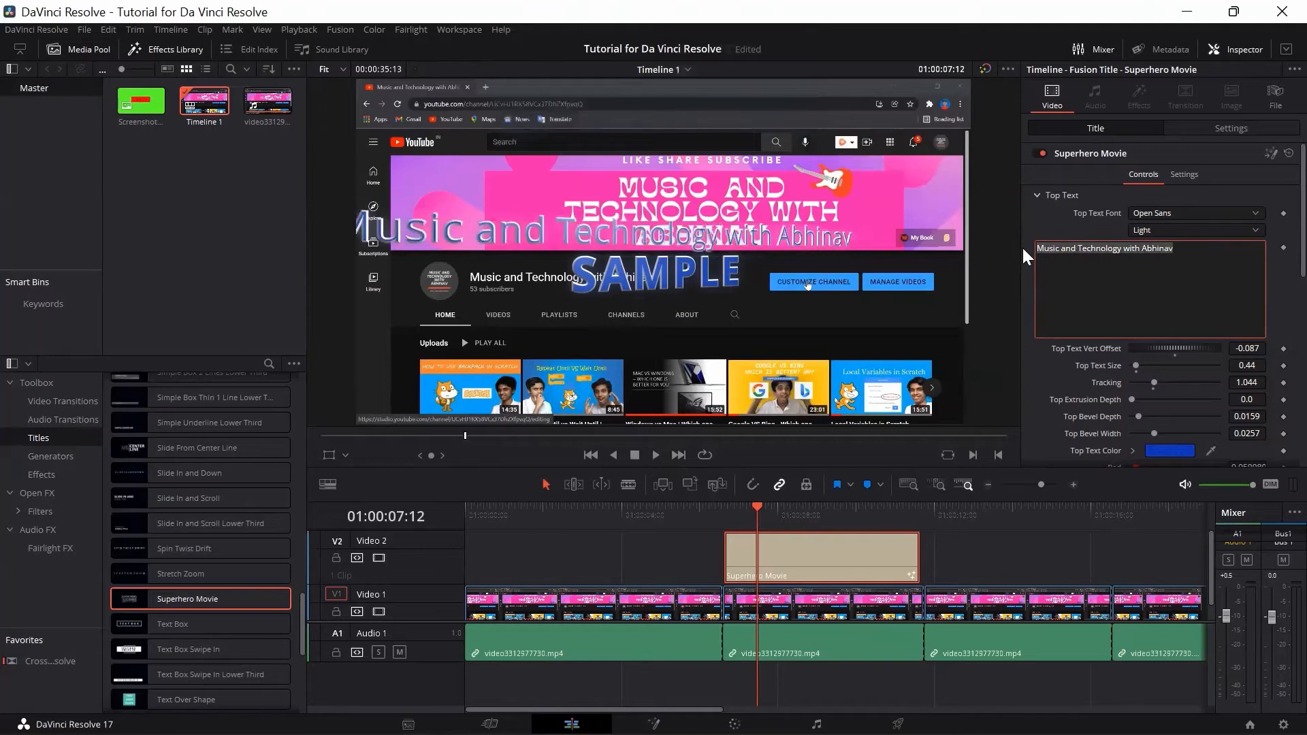
text(Y)
key(Caps_Lock)
text(outube)
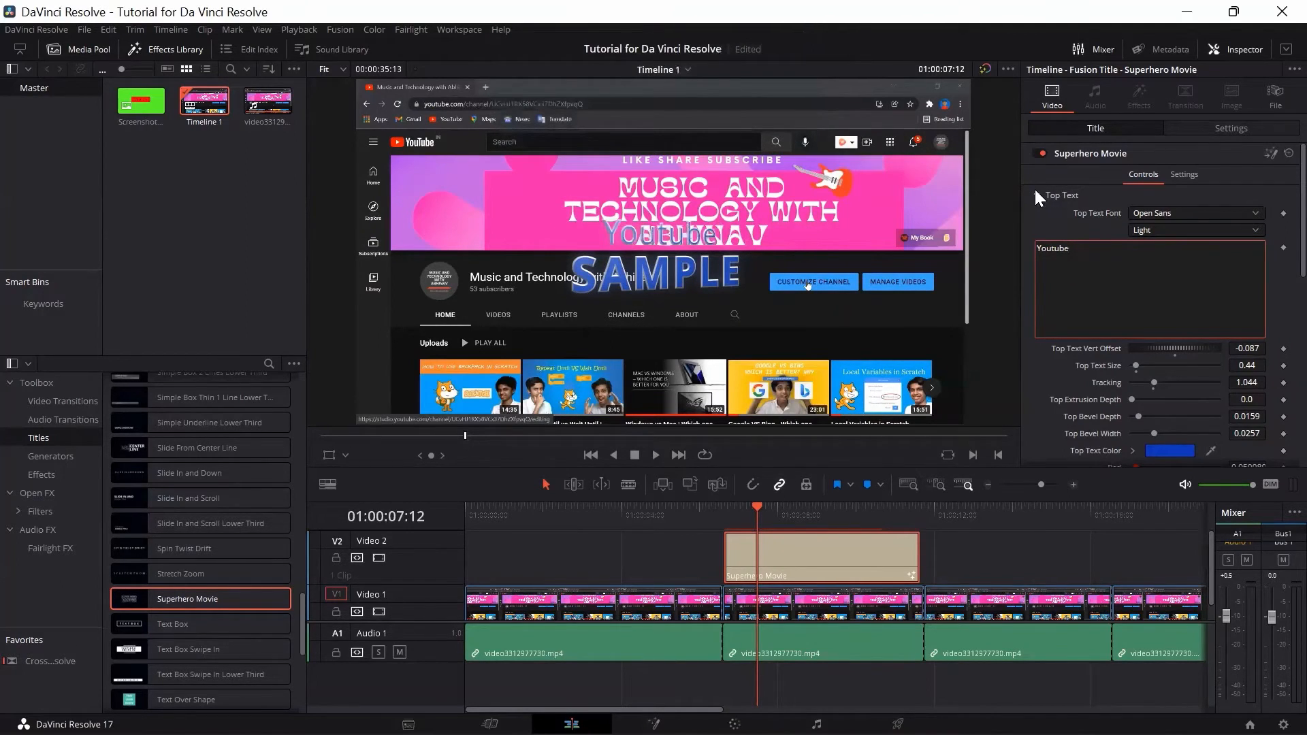
click(1036, 193)
Step: Expand the Superhero Movie title's bottom text settings and replace the sample wording with the full channel name
click(1042, 236)
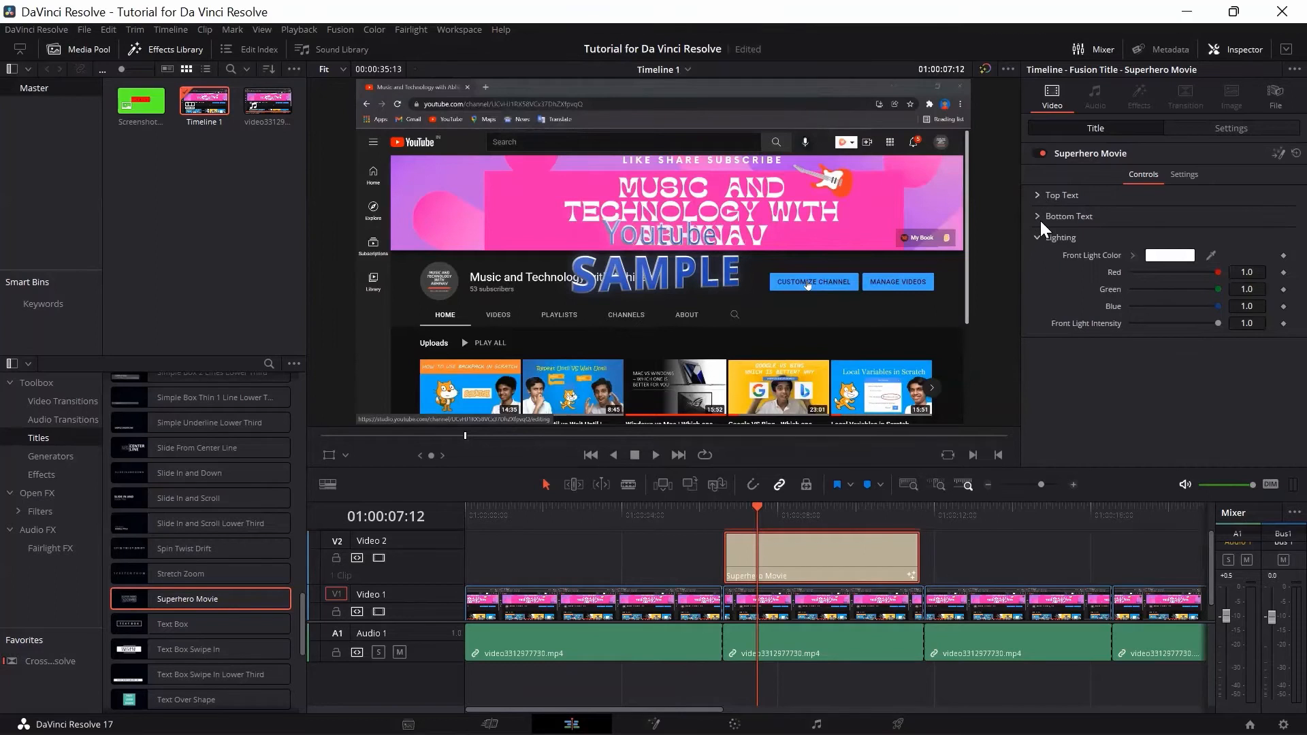
click(1040, 219)
click(1101, 277)
key(BackSpace)
key(BackSpace)
key(BackSpace)
key(BackSpace)
key(BackSpace)
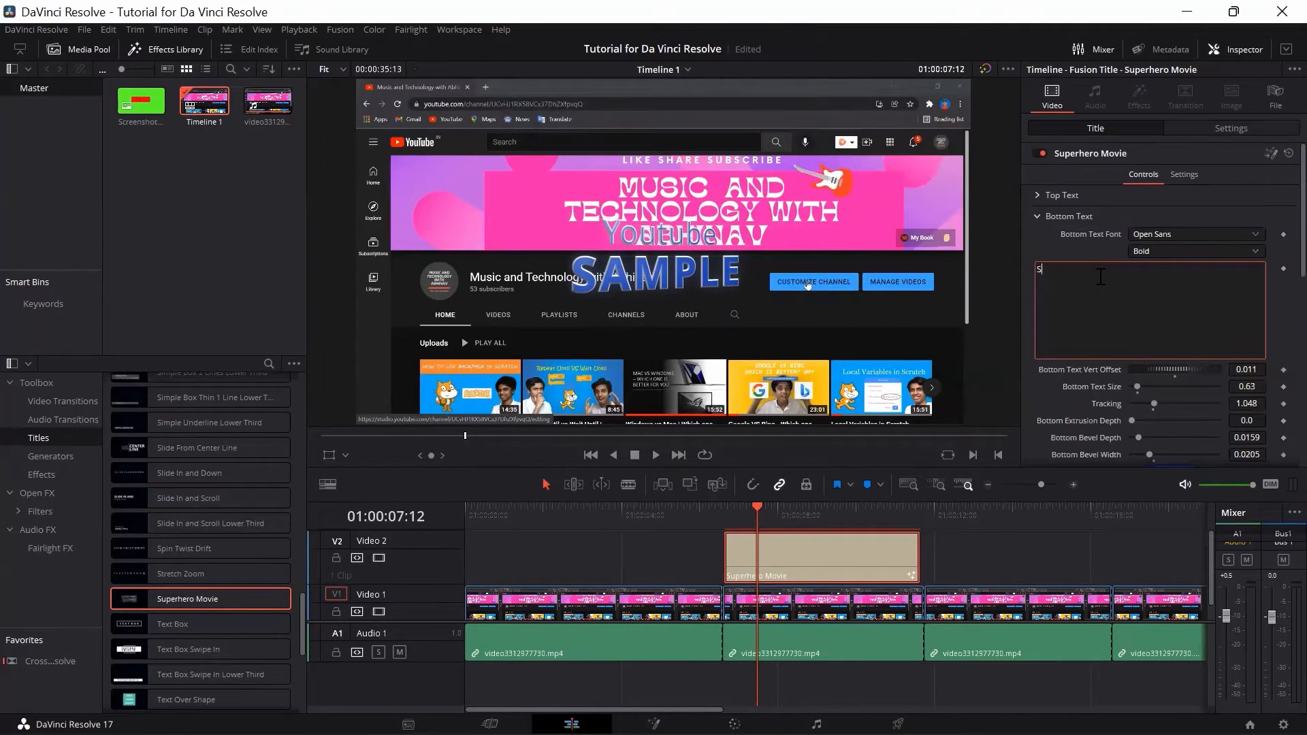
key(Caps_Lock)
key(BackSpace)
text(M)
key(Caps_Lock)
text(u)
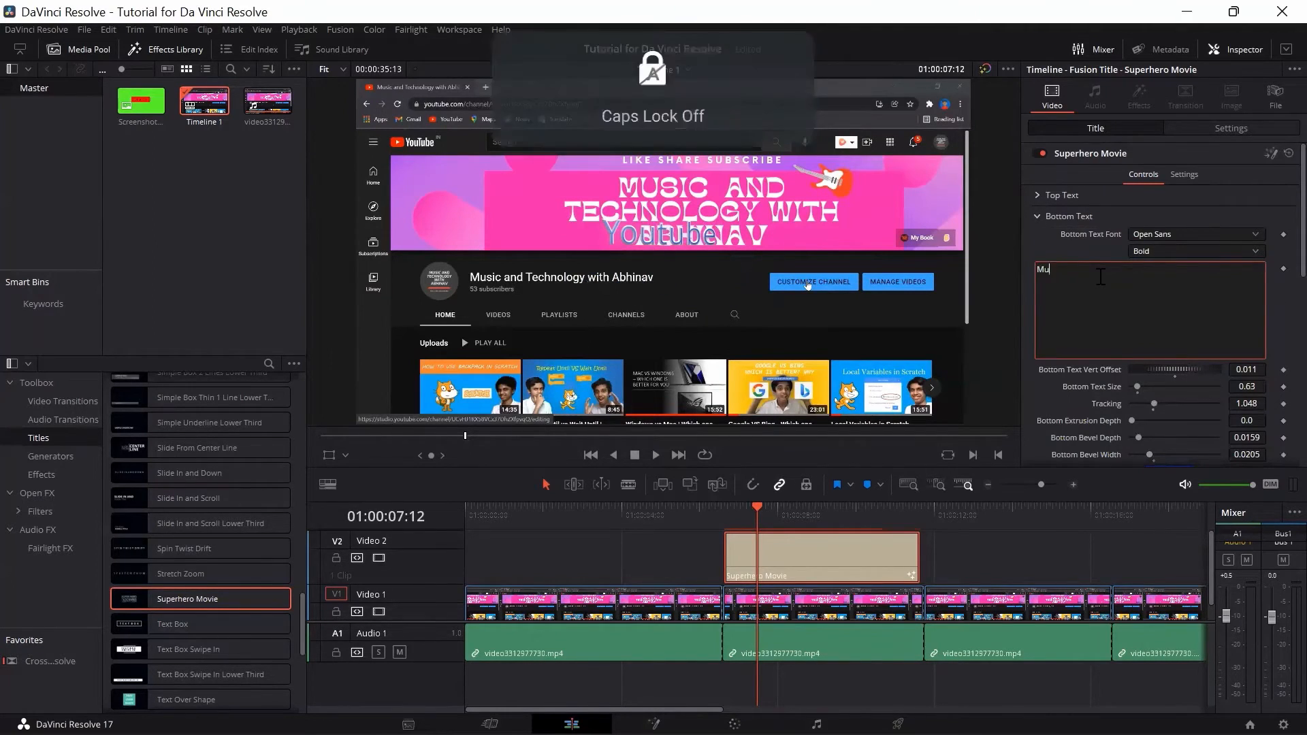
text(sic and)
key(Caps_Lock)
text(T)
key(Caps_Lock)
text(ech)
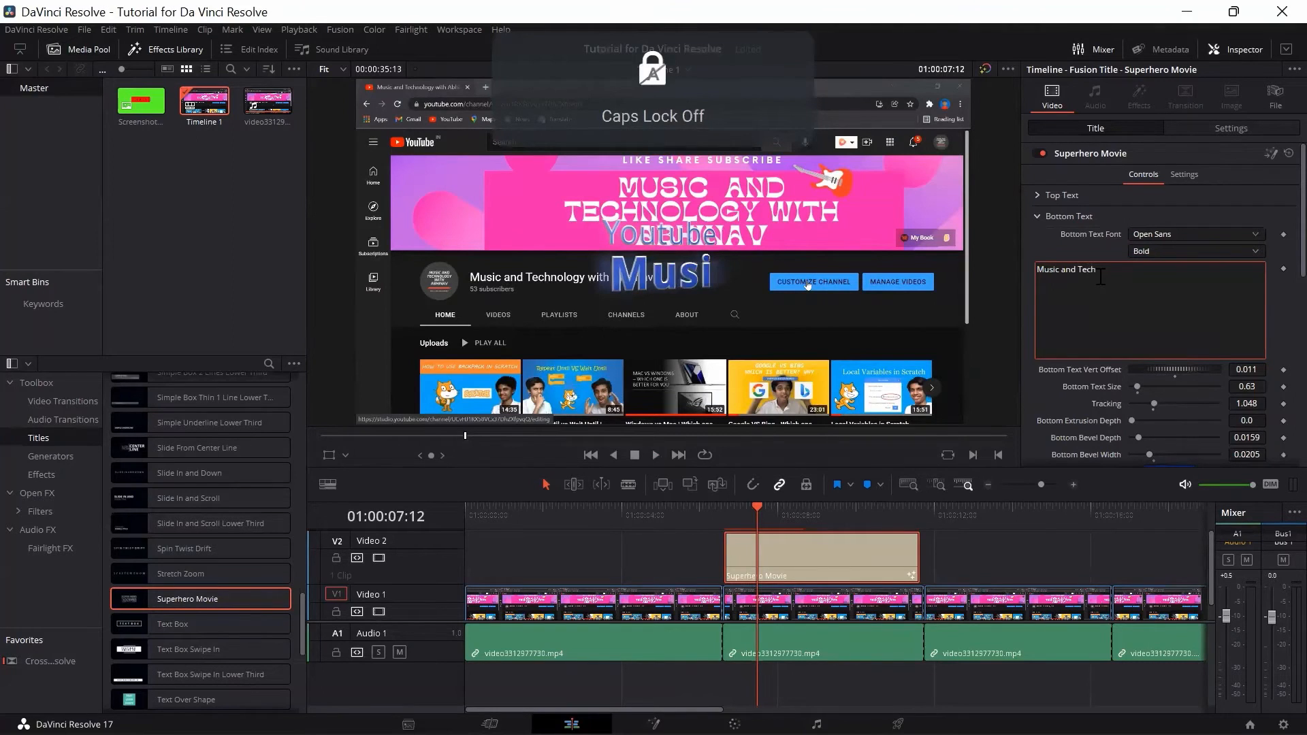
text(nolgoyw)
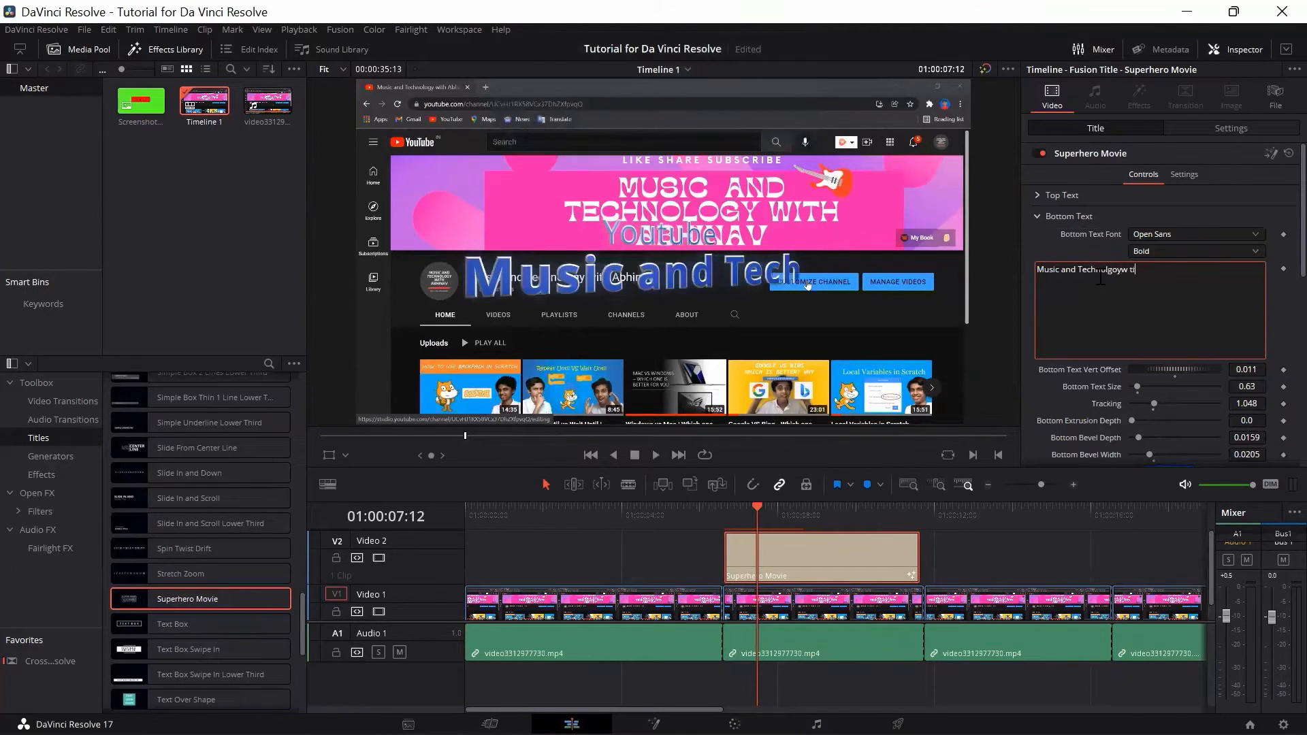
text( ti)
key(BackSpace)
key(BackSpace)
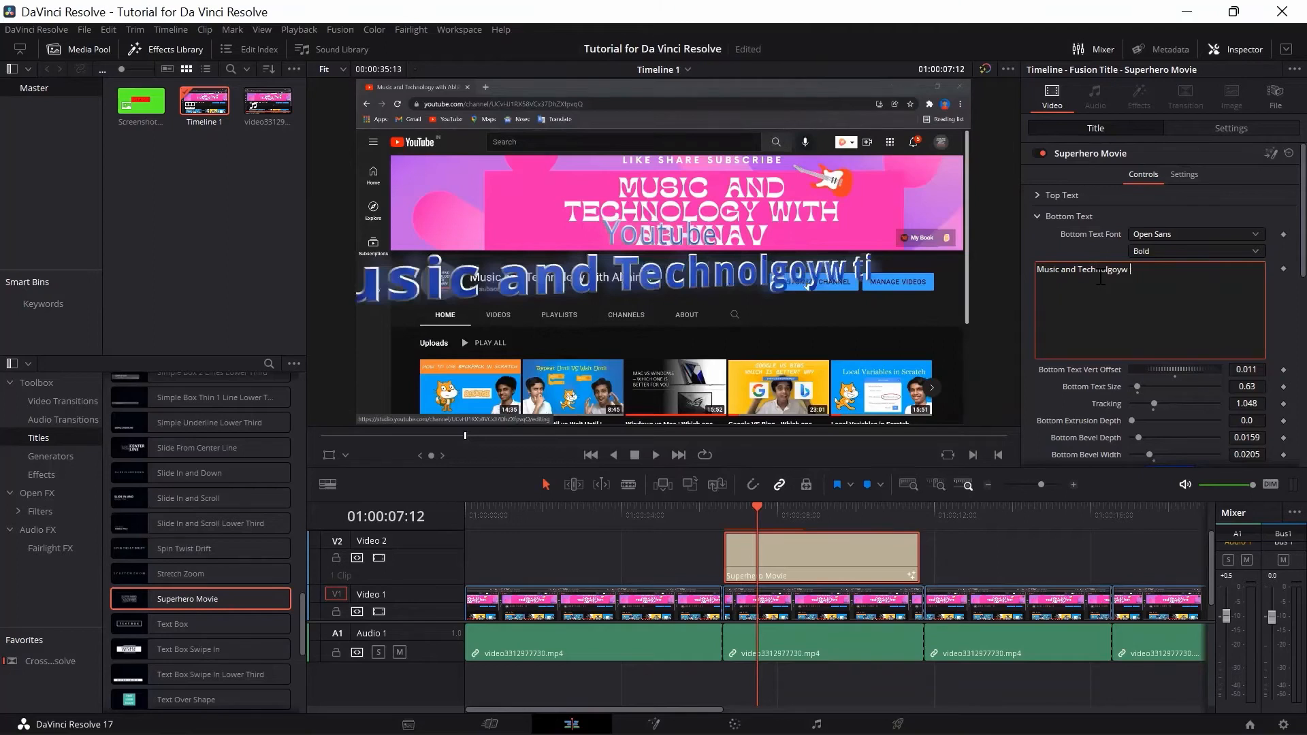
text(with)
key(Caps_Lock)
text(A)
key(Caps_Lock)
text(bhina)
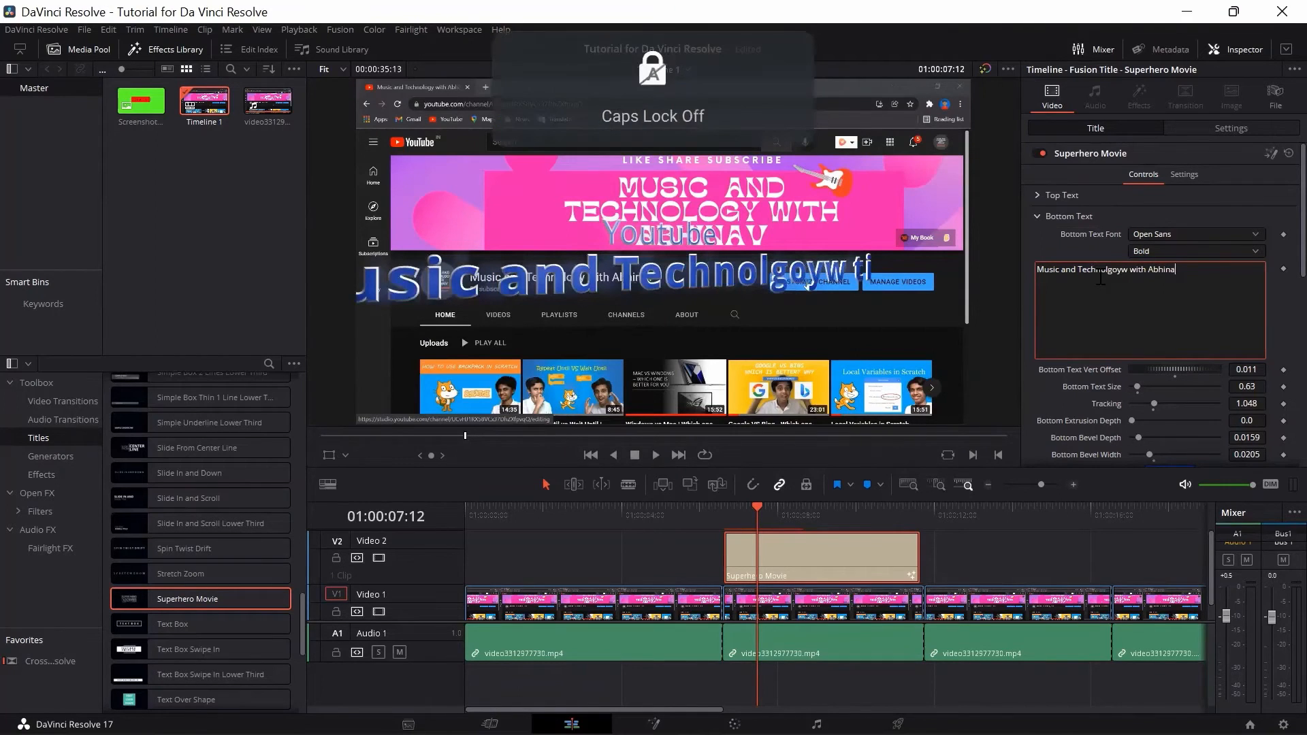
text(v)
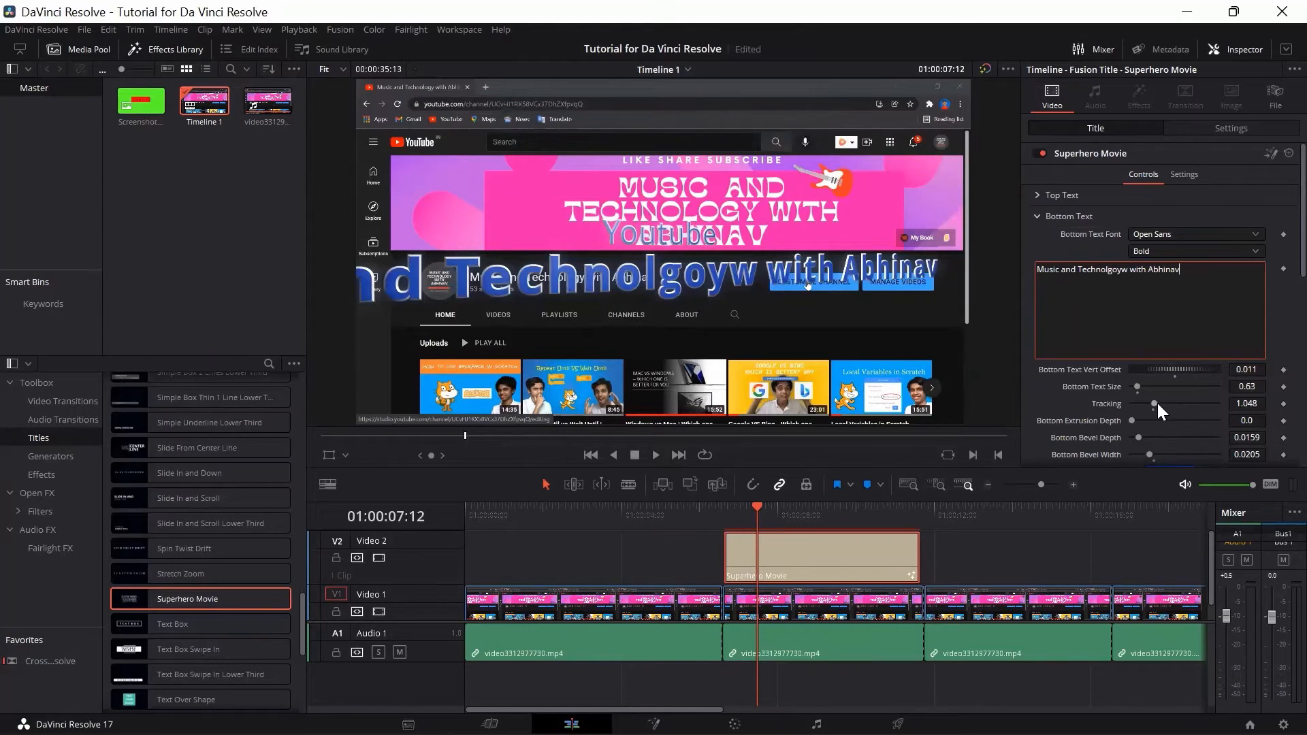
Step: Try several sizes for the Superhero Movie title's bottom text and set it to 0.31
drag(1136, 385, 1131, 386)
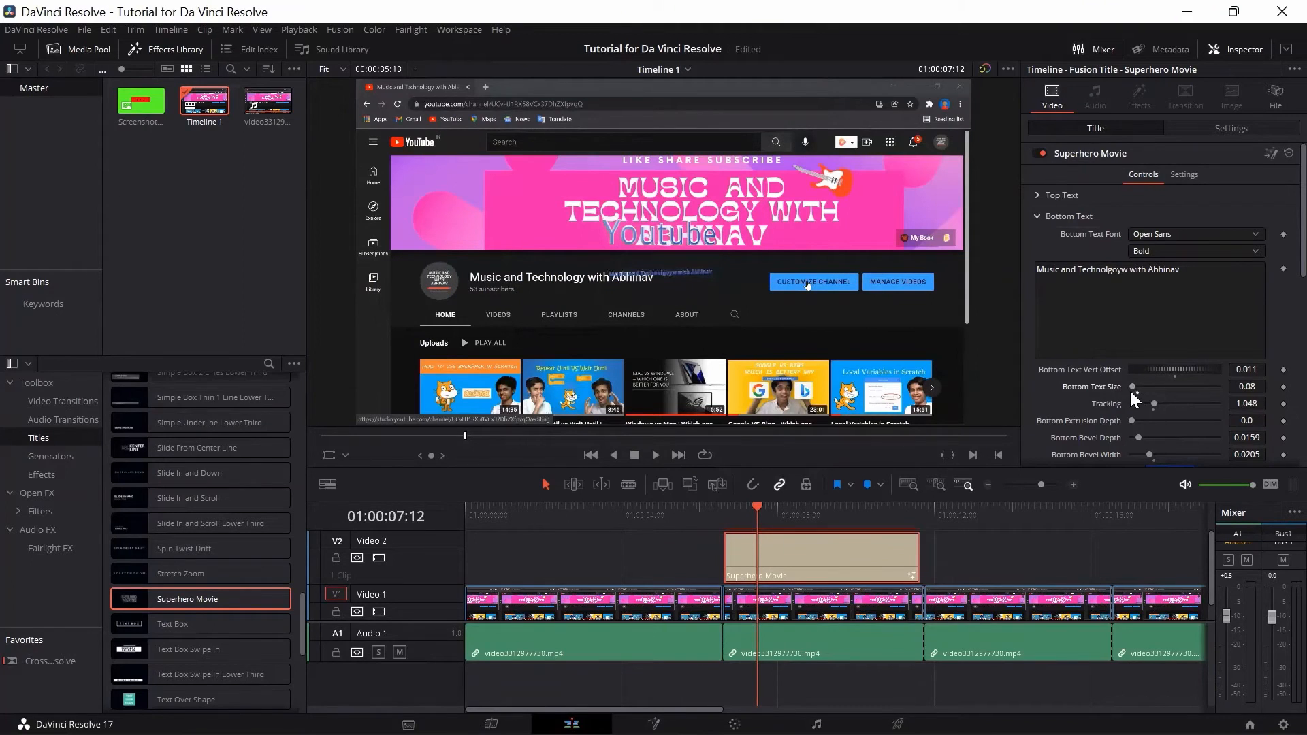
drag(1133, 388, 1138, 388)
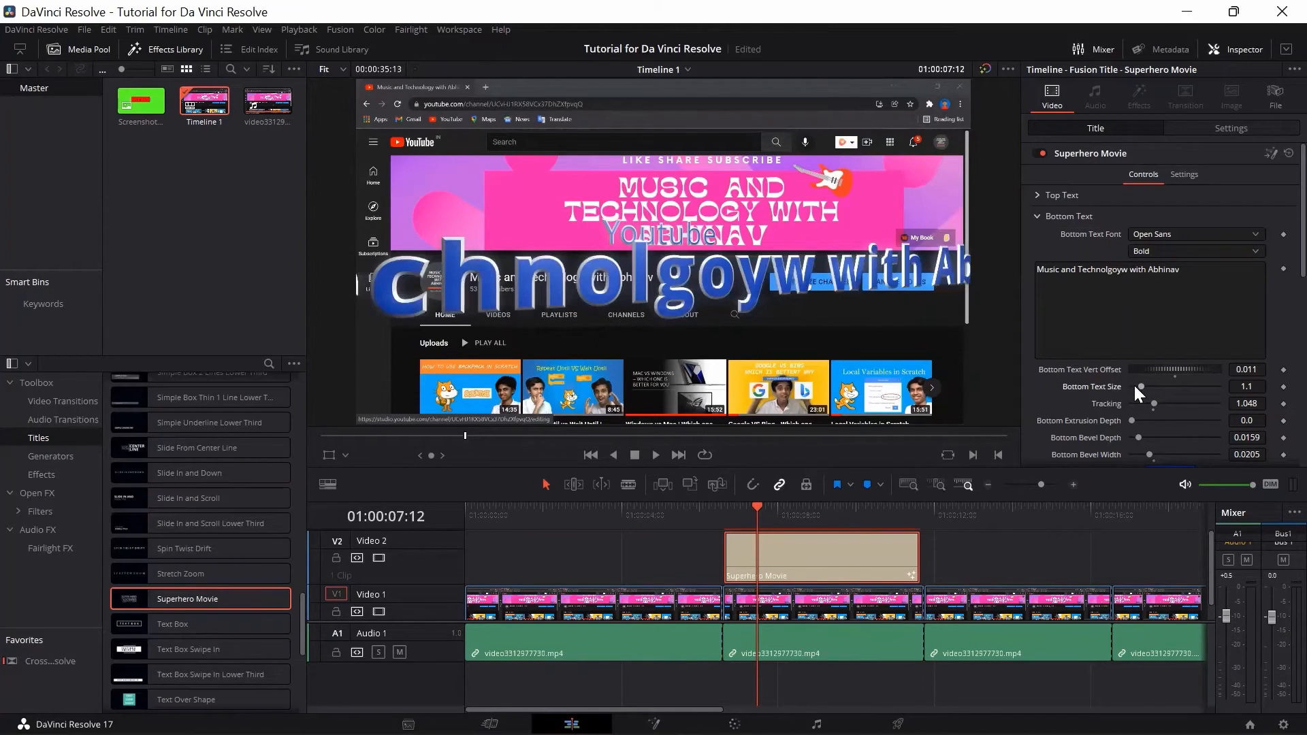
drag(1140, 386, 1138, 387)
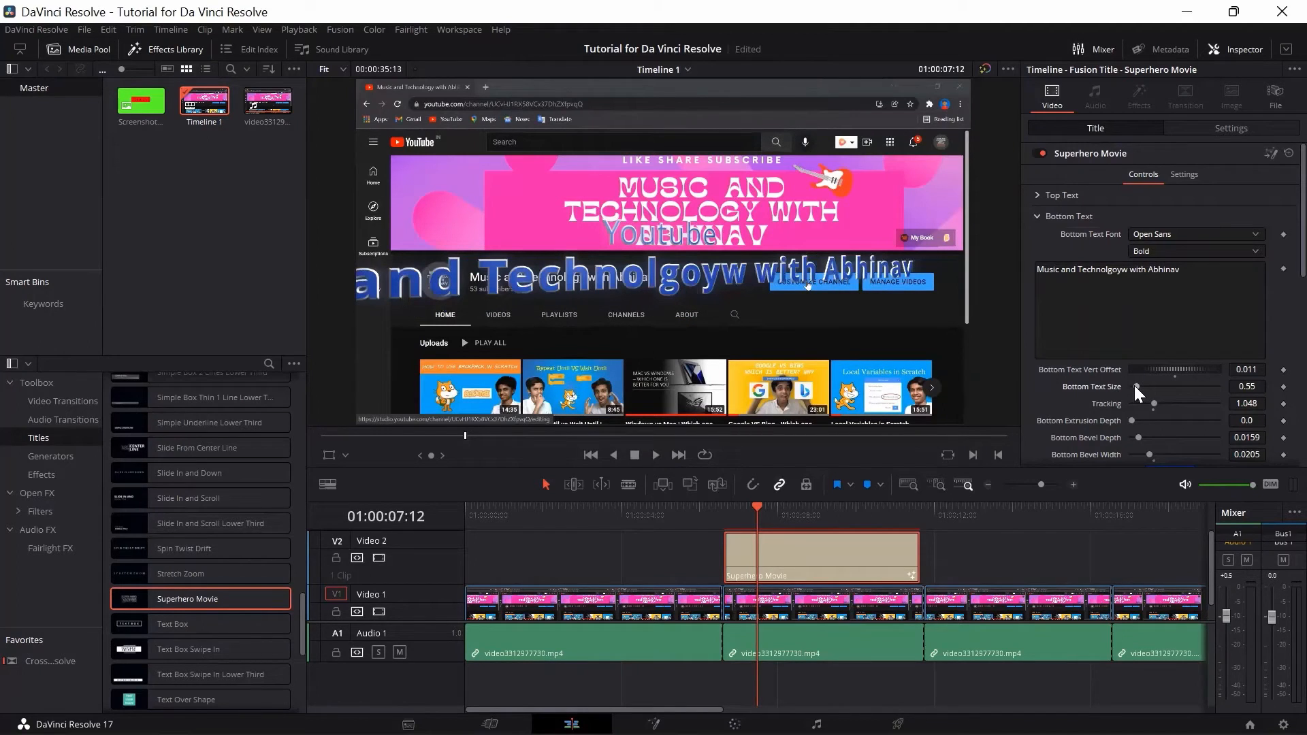
drag(1135, 386, 1133, 385)
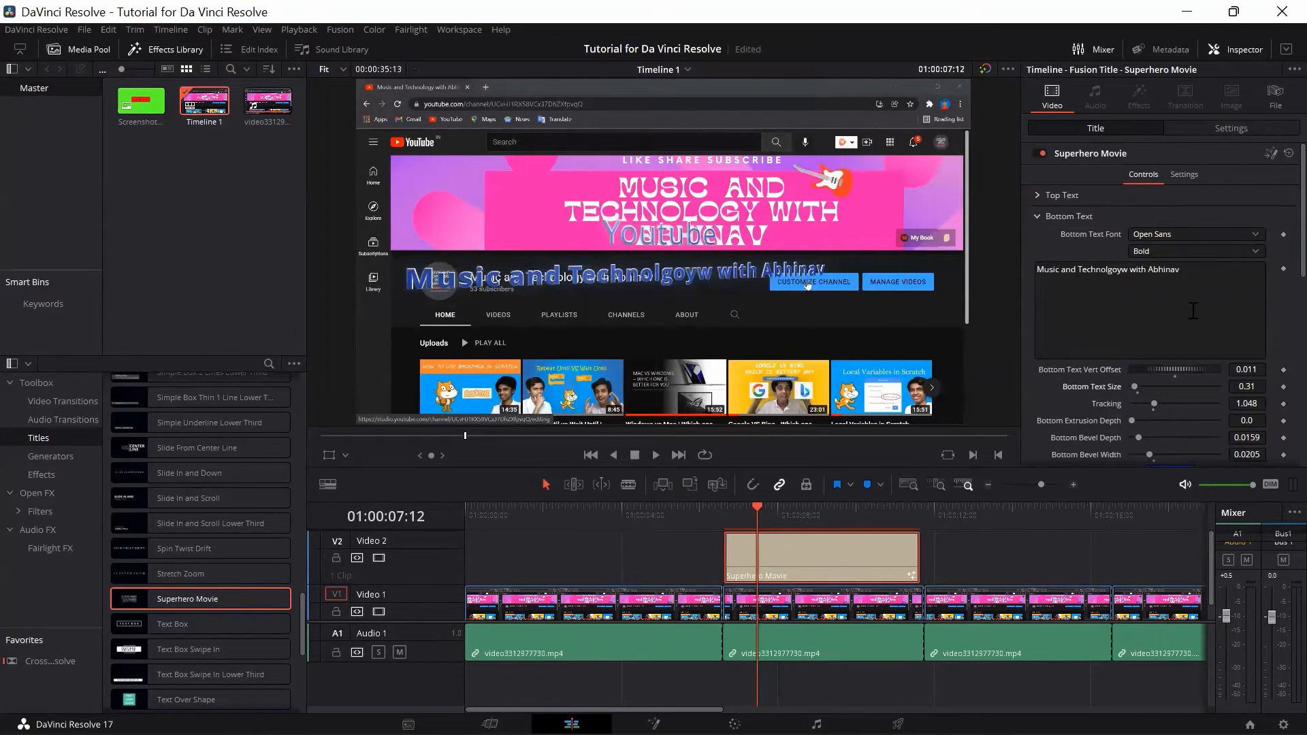
Step: Correct the misspelled word "Technology" in the Superhero Movie title's bottom text
click(1188, 274)
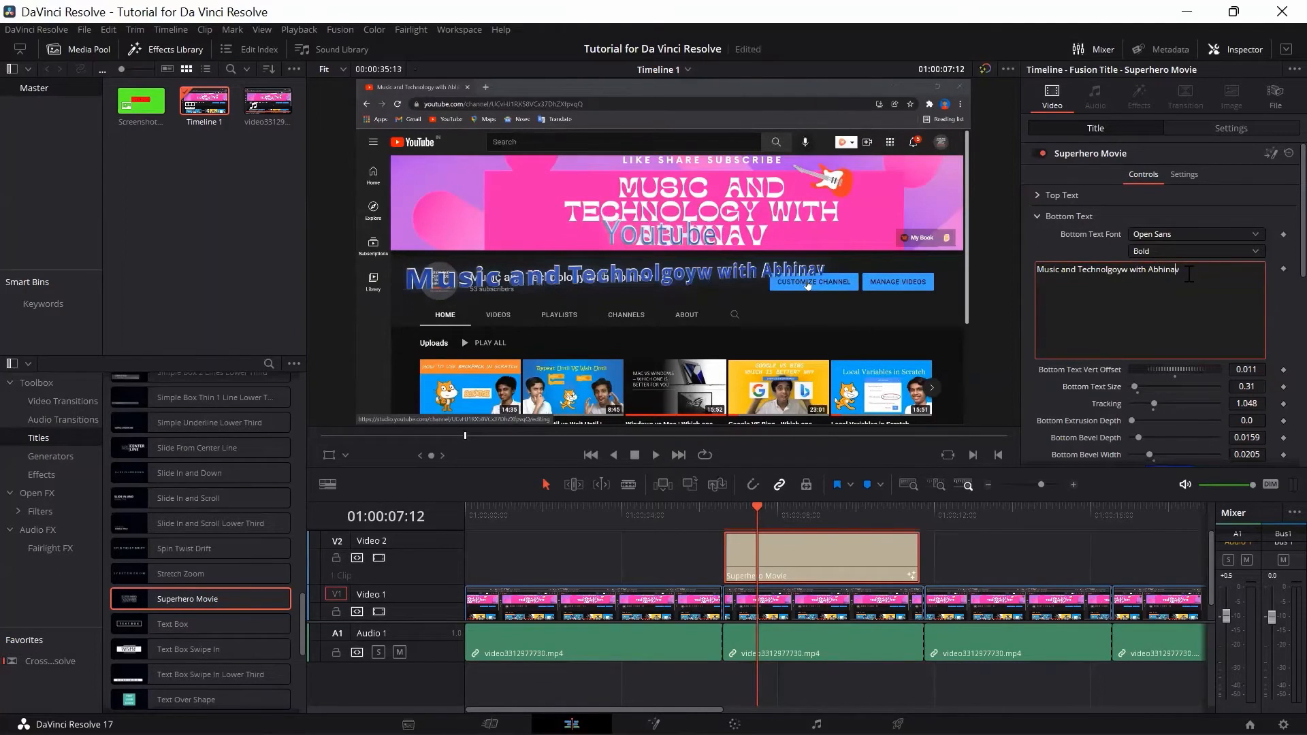
key(Left)
key(BackSpace)
key(Delete)
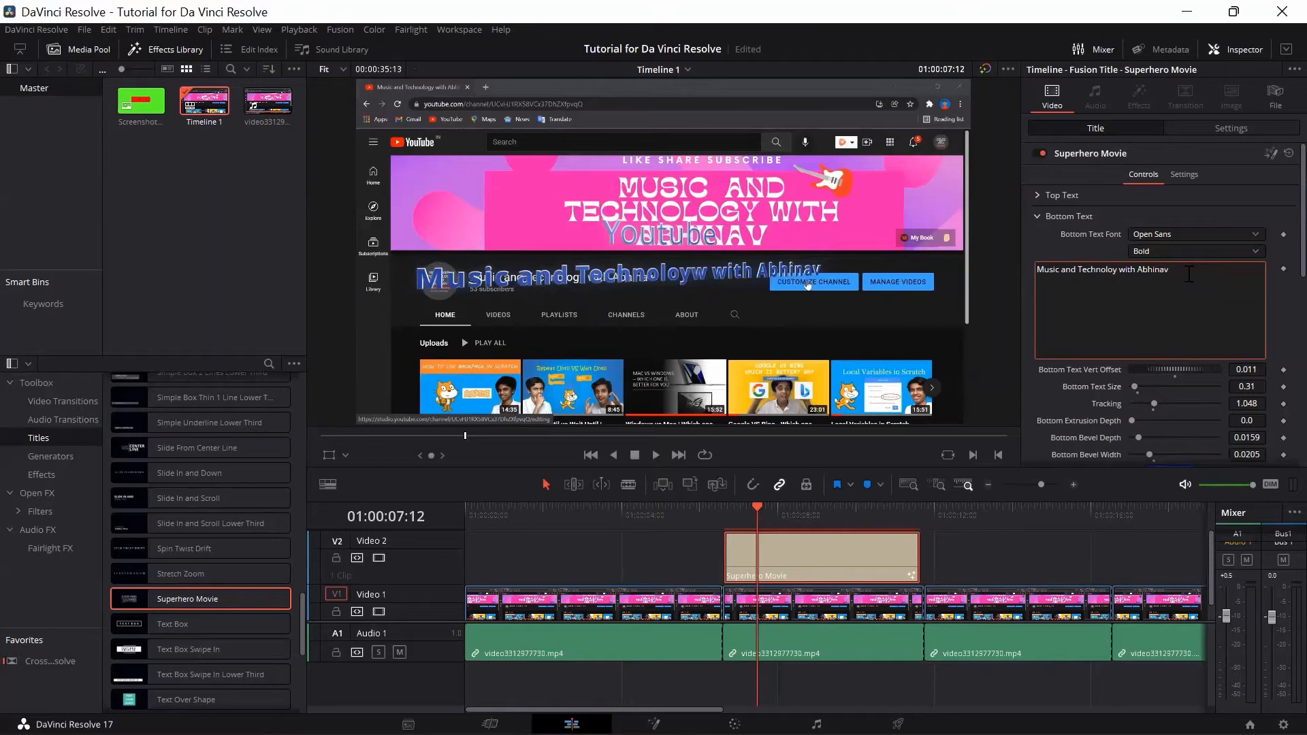
text(g)
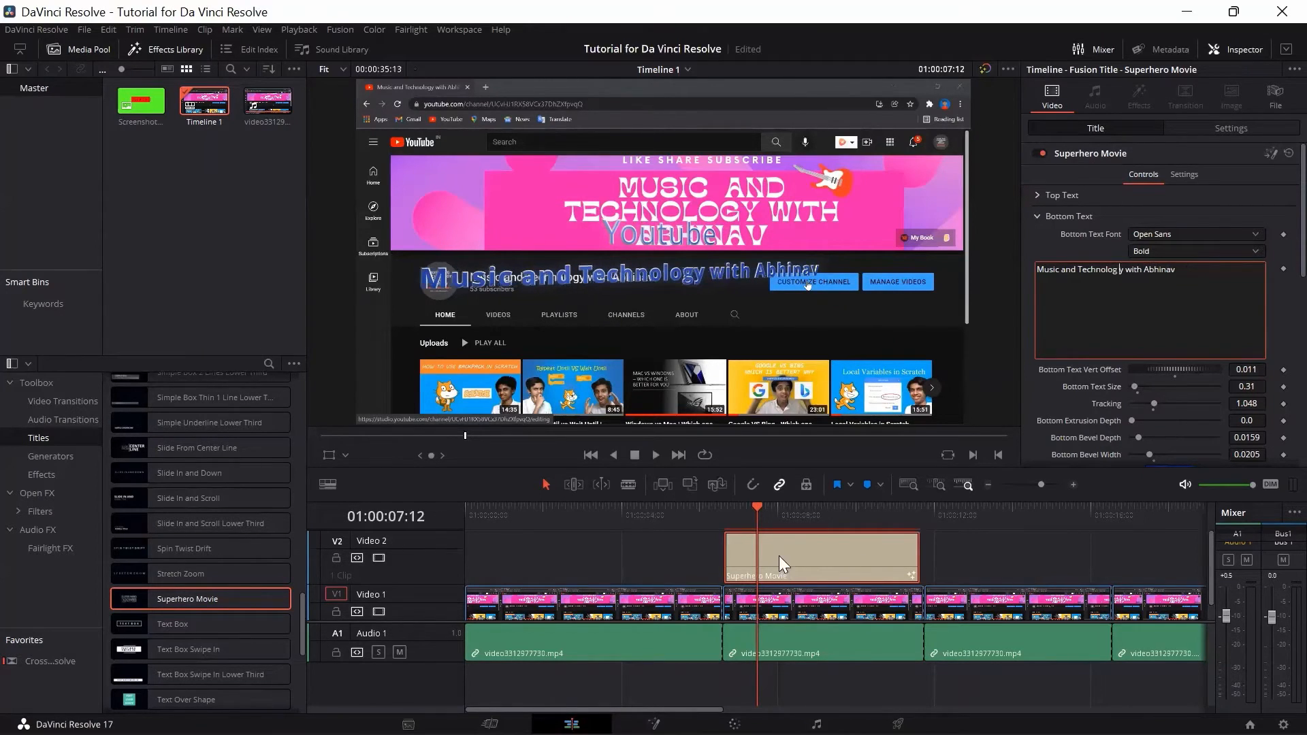
Step: Preview the customized Superhero Movie title by playing from before the title clip to 01:00:16:01
drag(757, 504, 632, 510)
key(space)
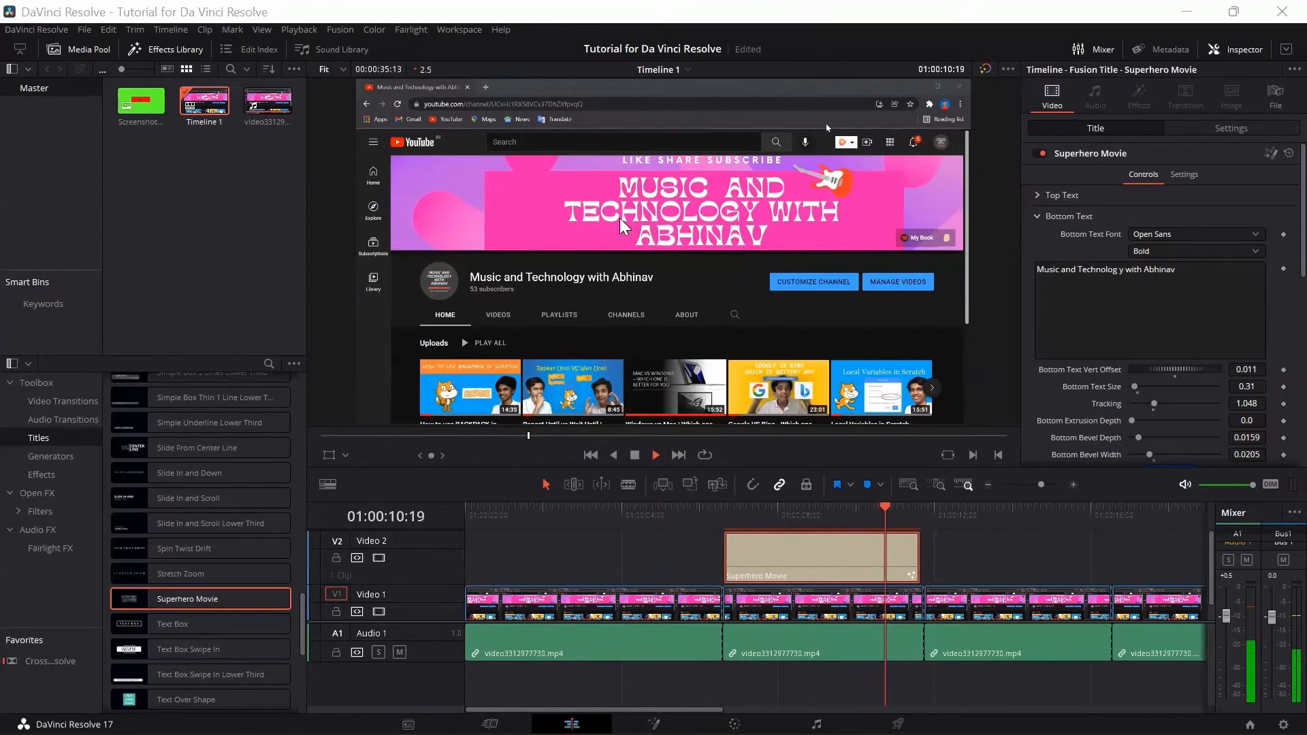
click(627, 454)
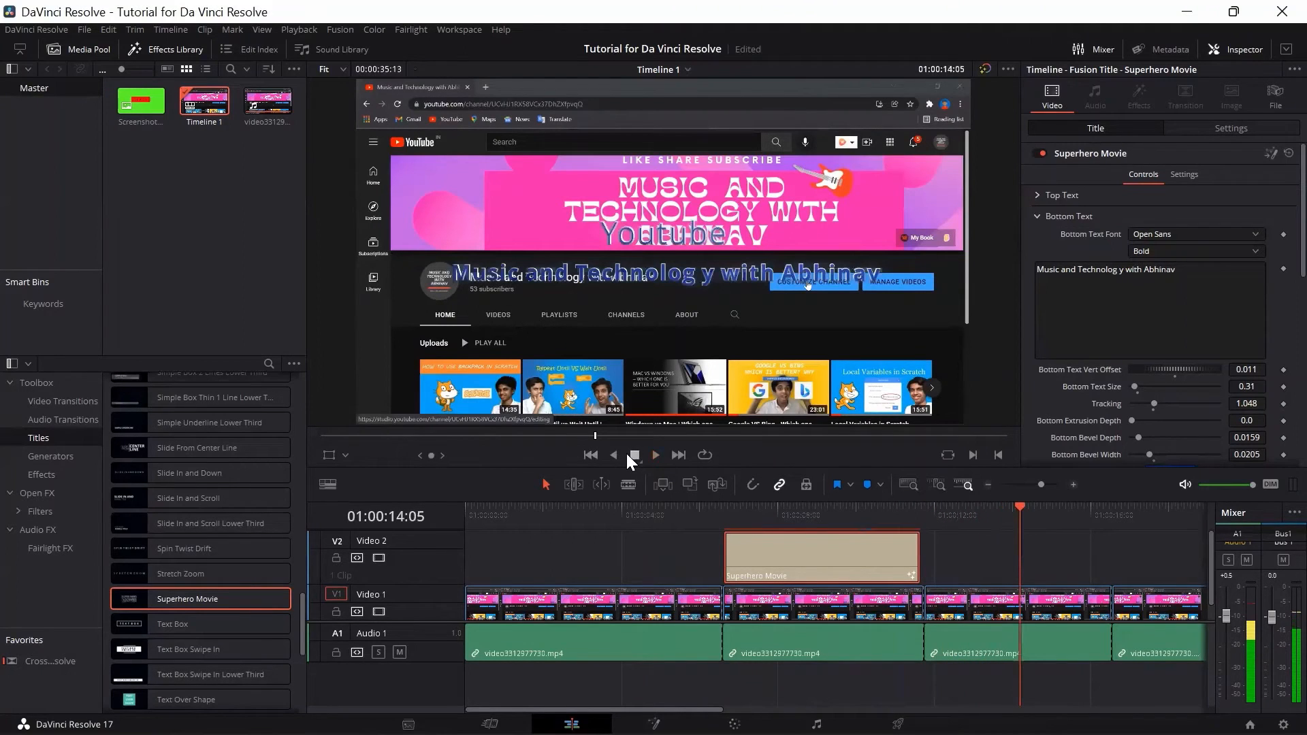
key(space)
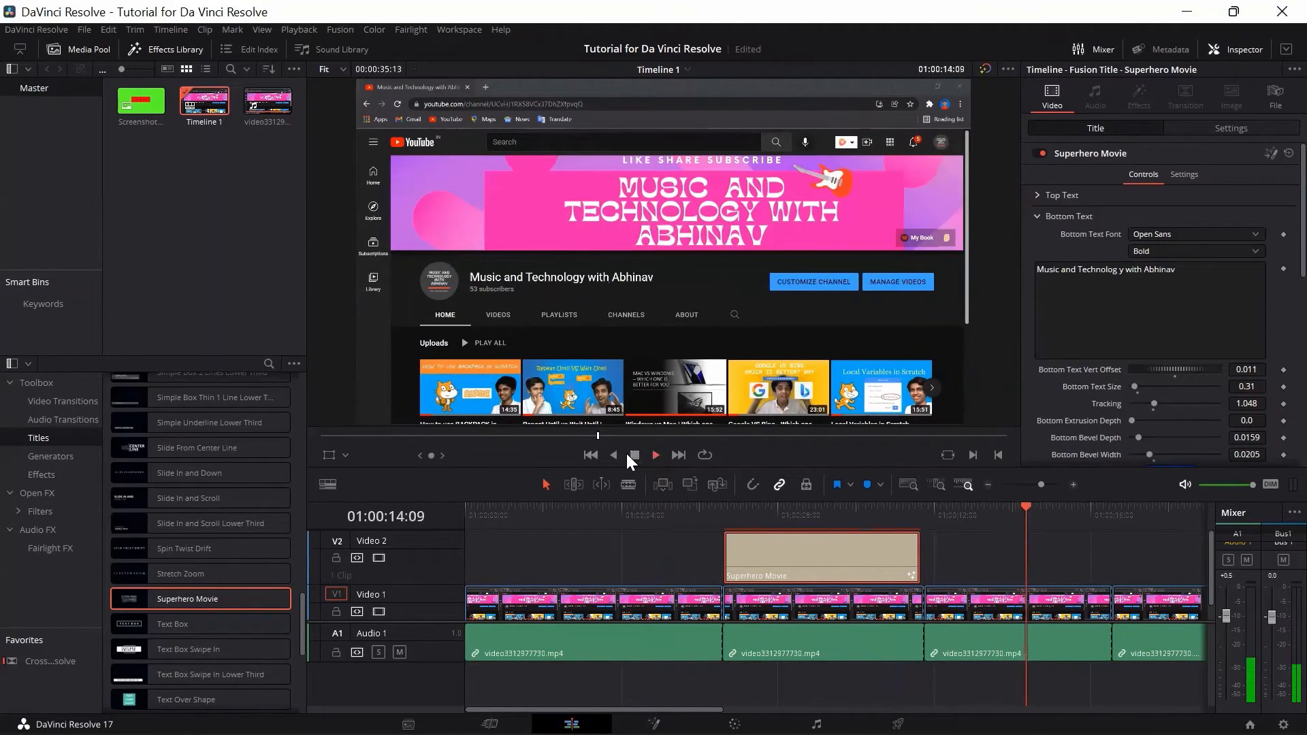
click(638, 454)
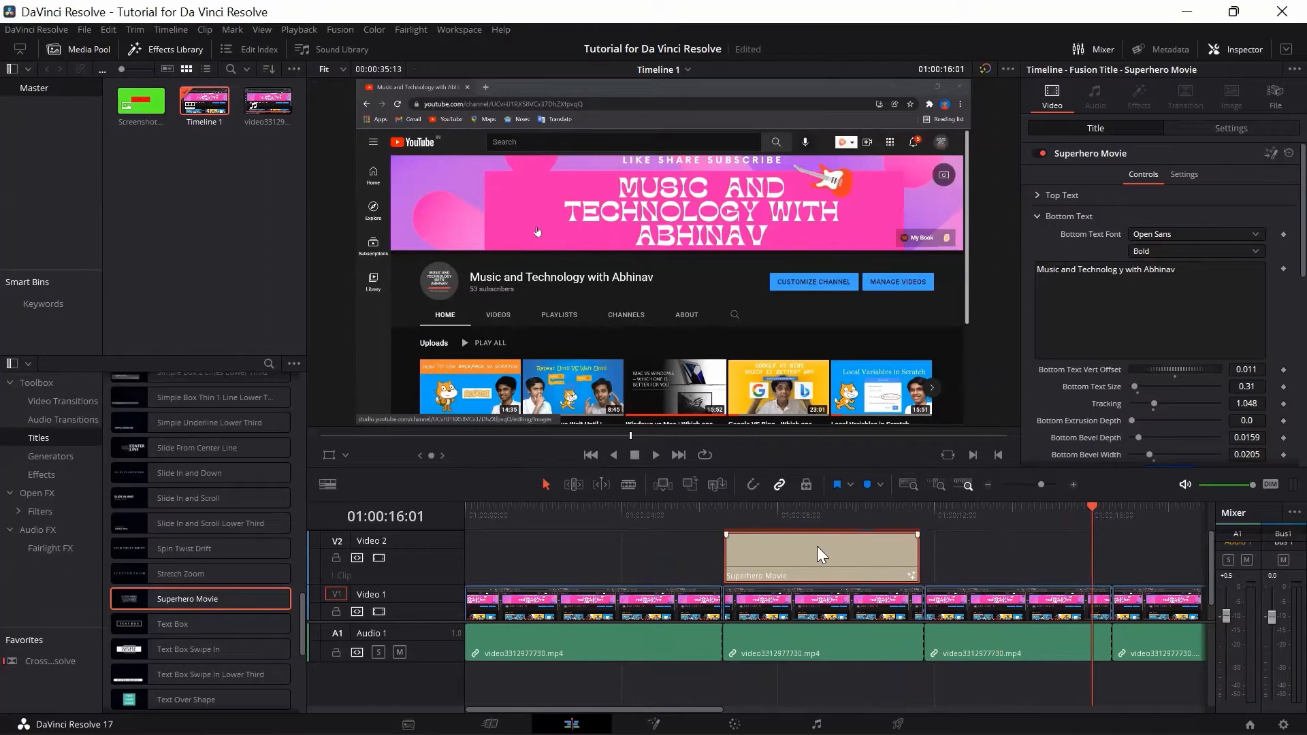
Step: Delete the Superhero Movie title and place the Digital Glitch title on Video 2 above the second clip piece, with the playhead at 01:00:09:11
drag(817, 546, 211, 535)
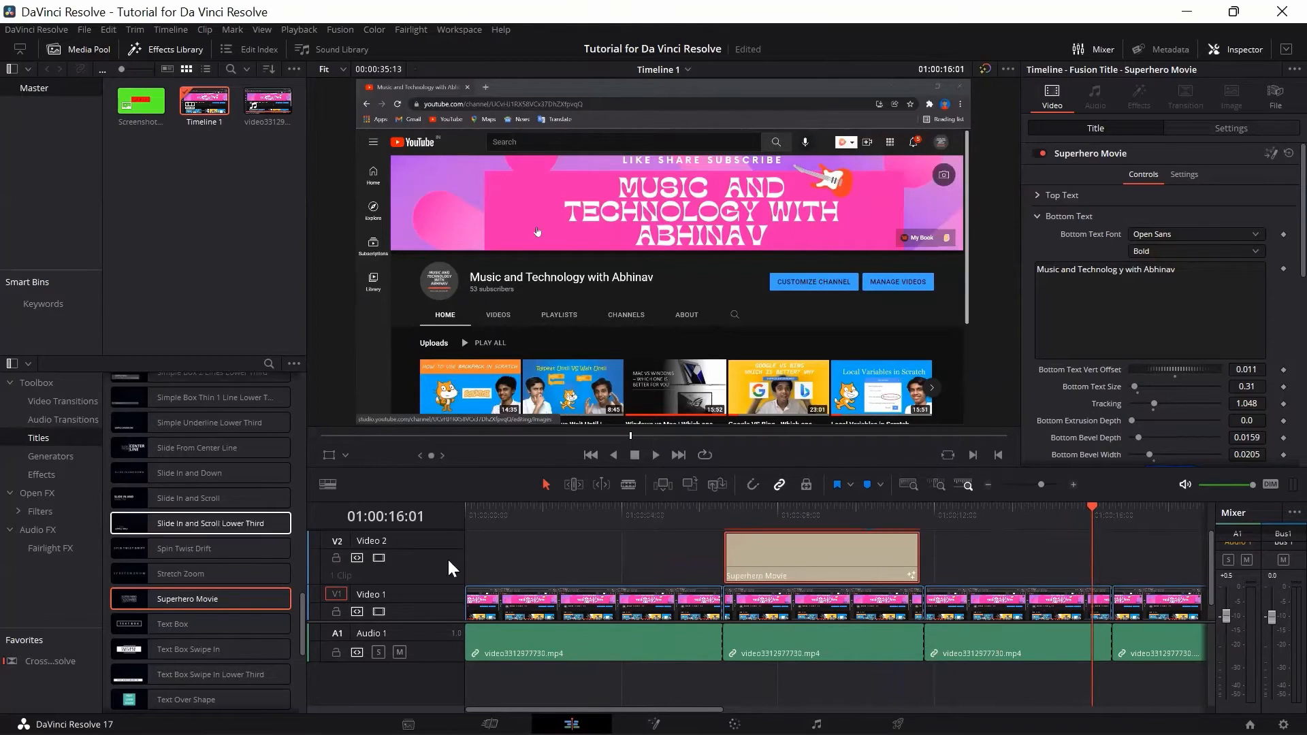
key(Delete)
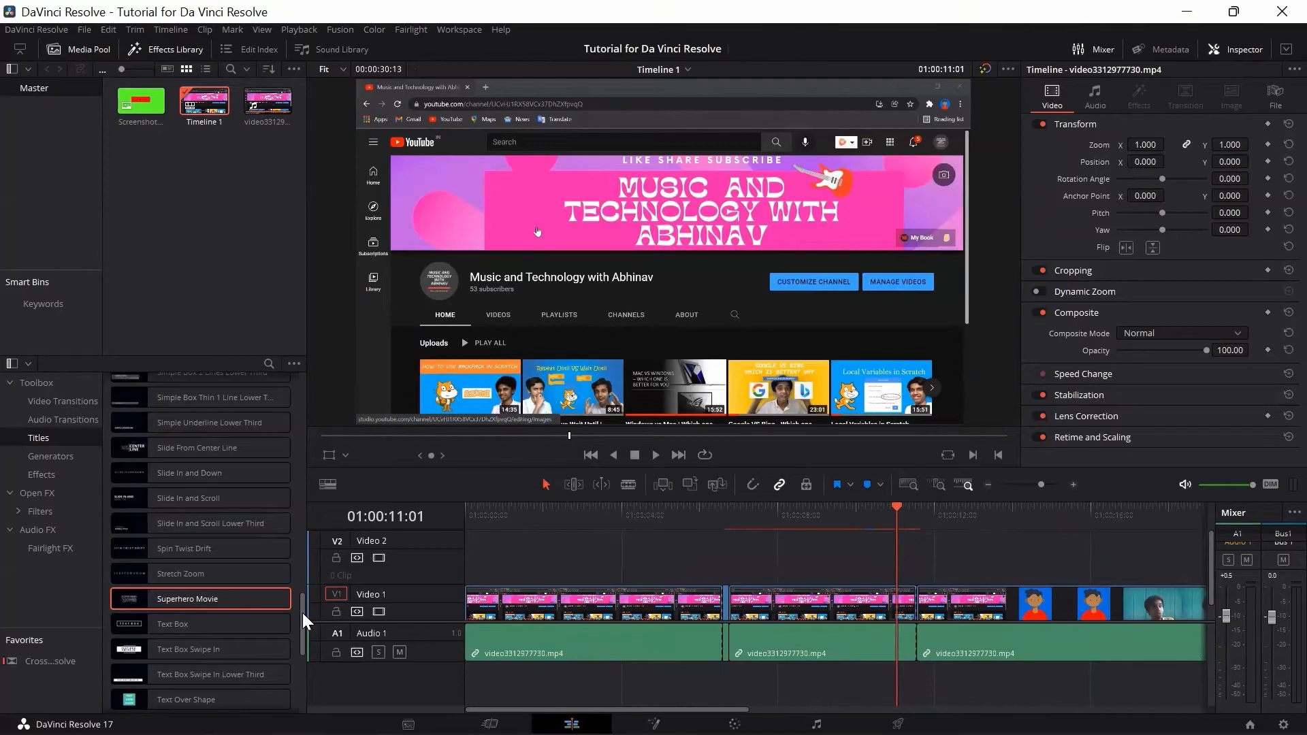
drag(302, 613, 301, 666)
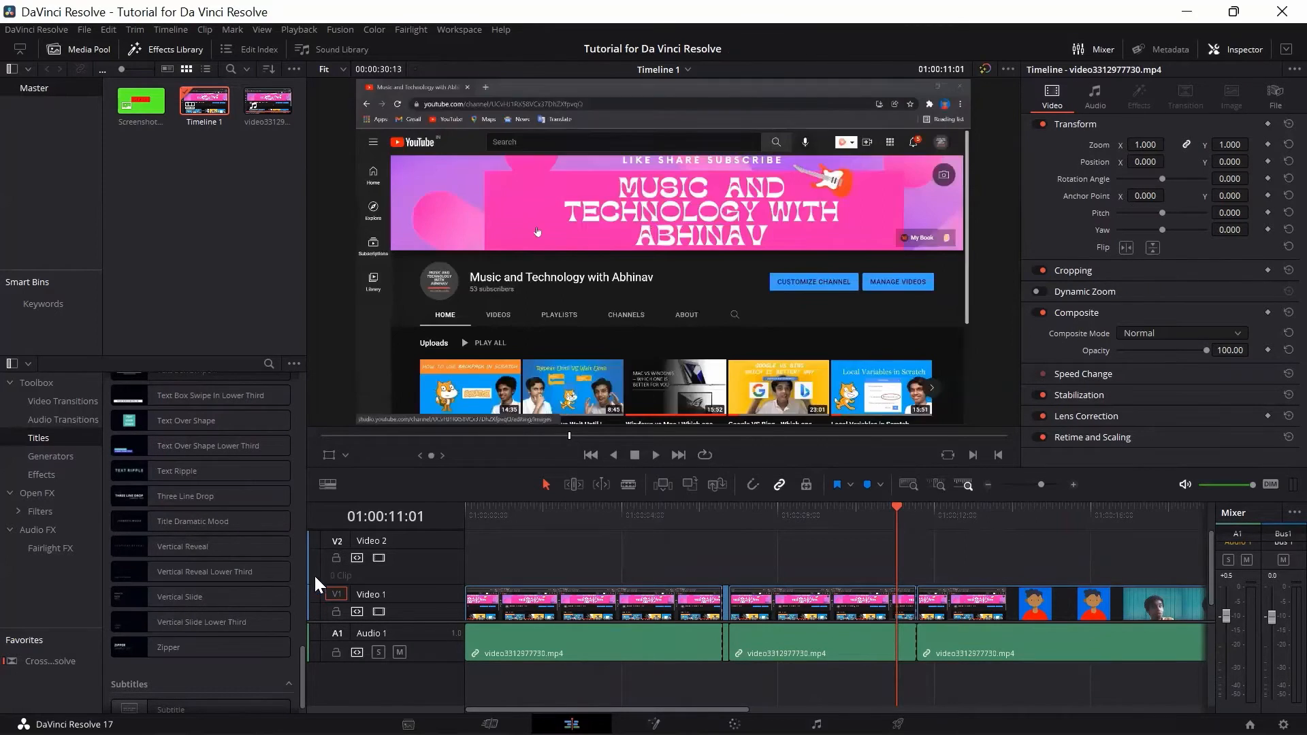
drag(301, 657, 293, 444)
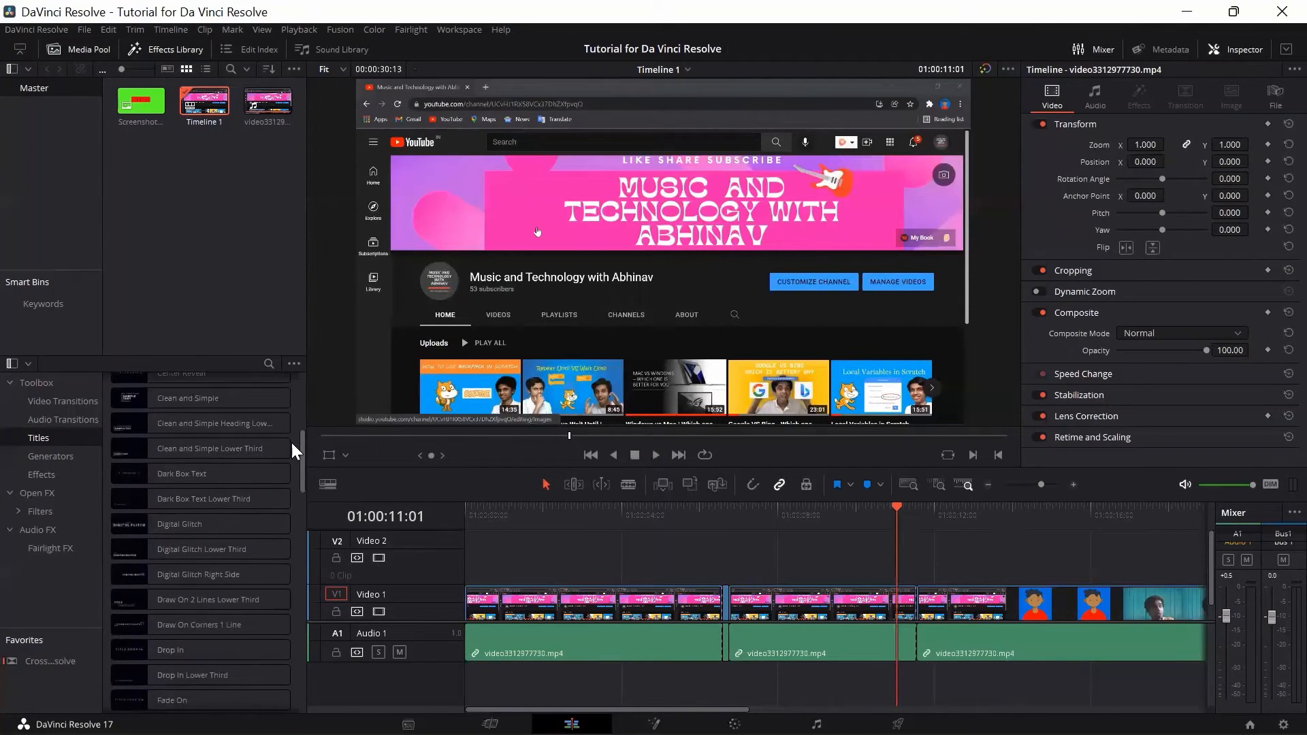
click(225, 515)
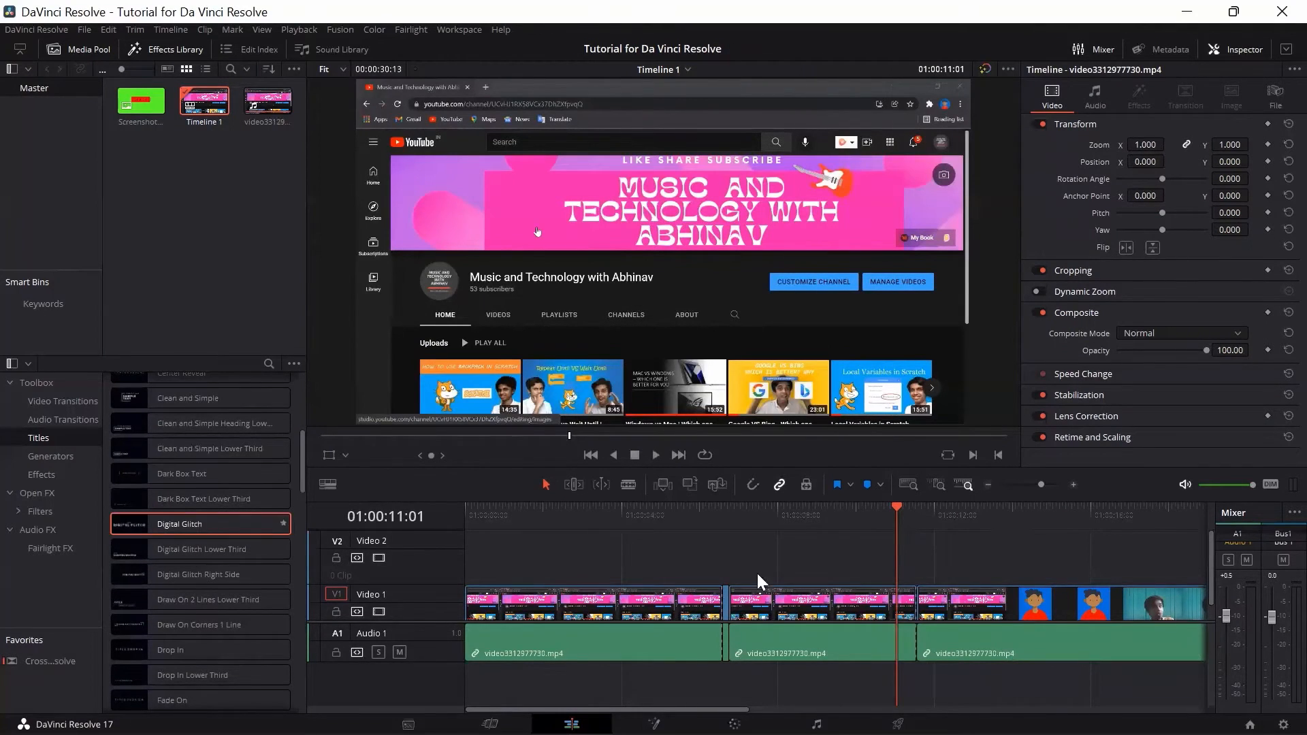
drag(762, 544, 725, 562)
click(655, 605)
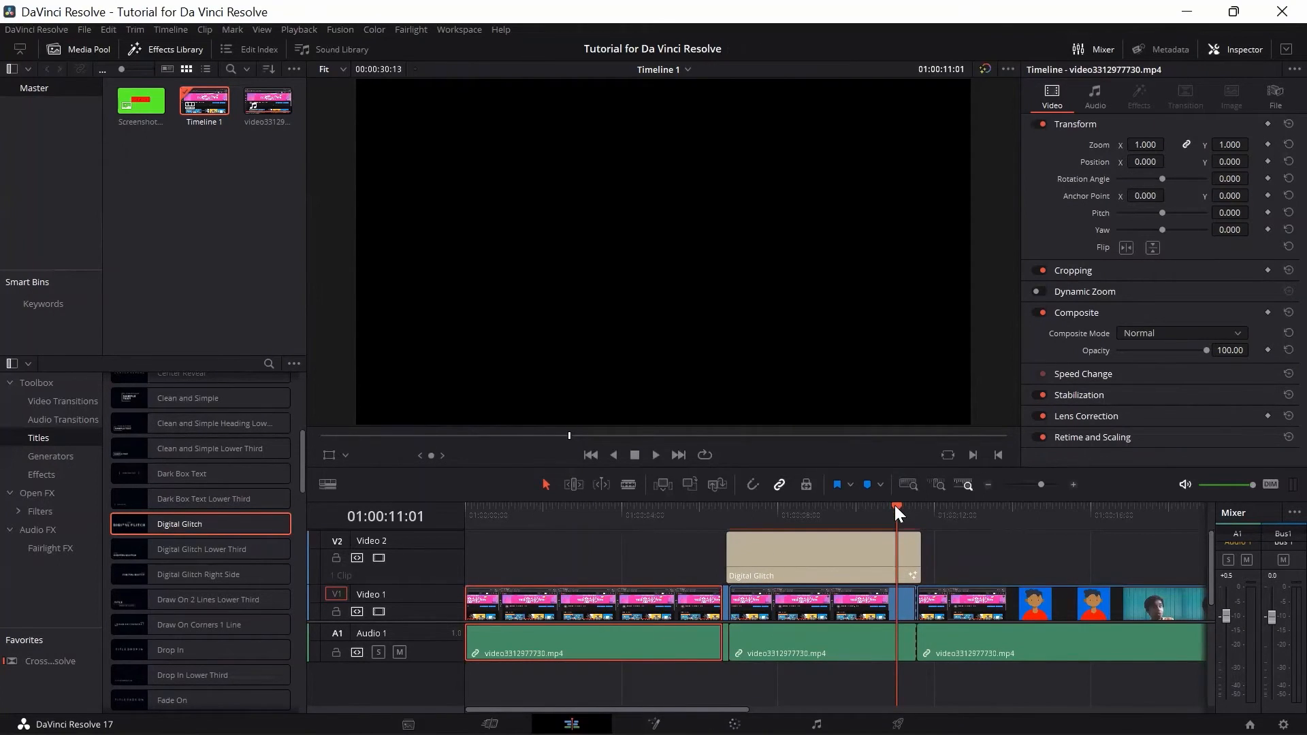
drag(894, 506, 881, 507)
click(835, 508)
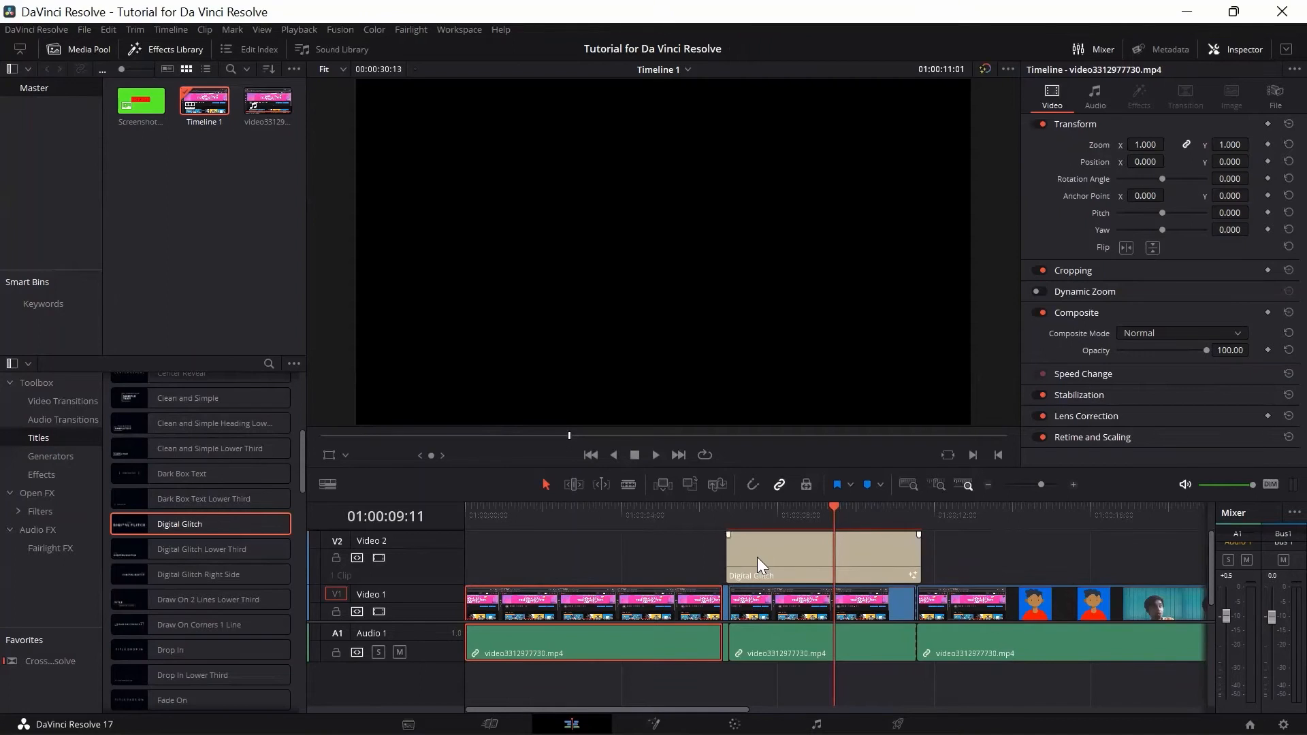
Step: Undo the Digital Glitch placement and the title edits before it, back to a single video track
key(ctrl+z)
key(ctrl+z)
key(ctrl+z)
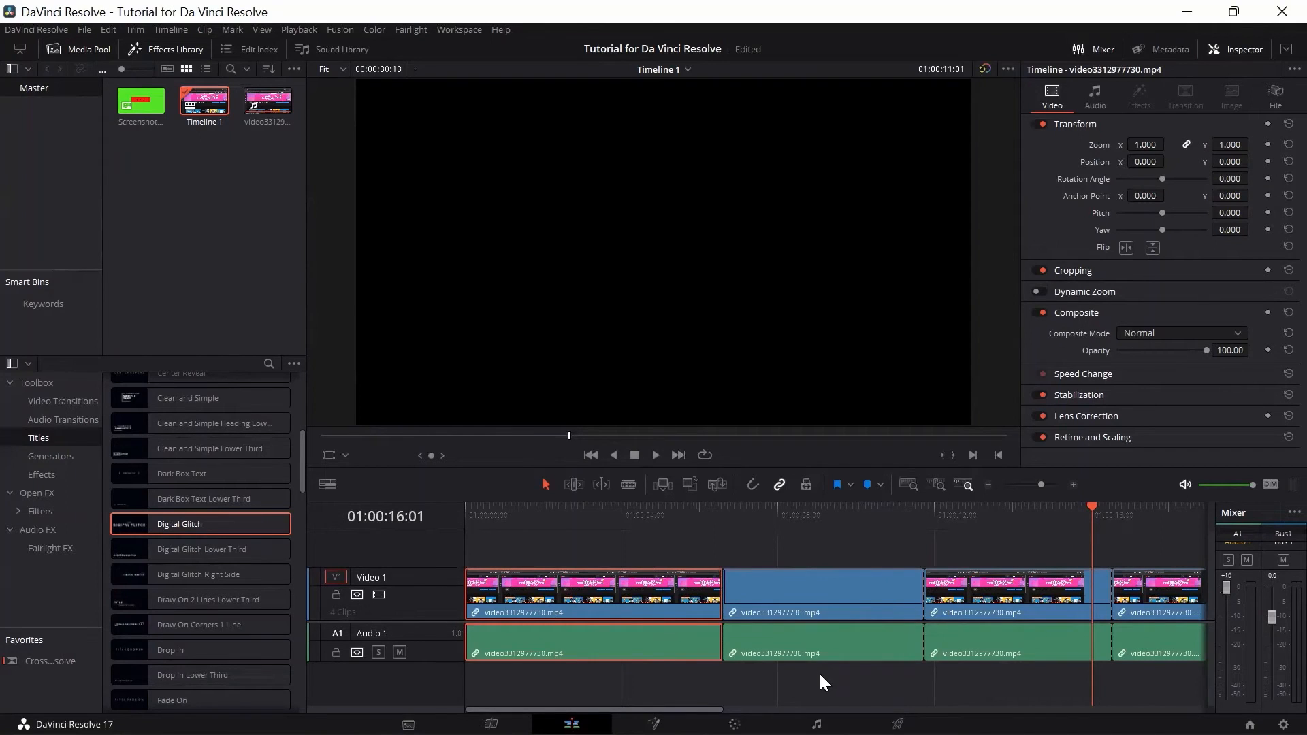
Step: Play from the timeline's start to 01:00:06:10 and place the Digital Glitch title on a new video track above the second clip piece
drag(1092, 504, 456, 529)
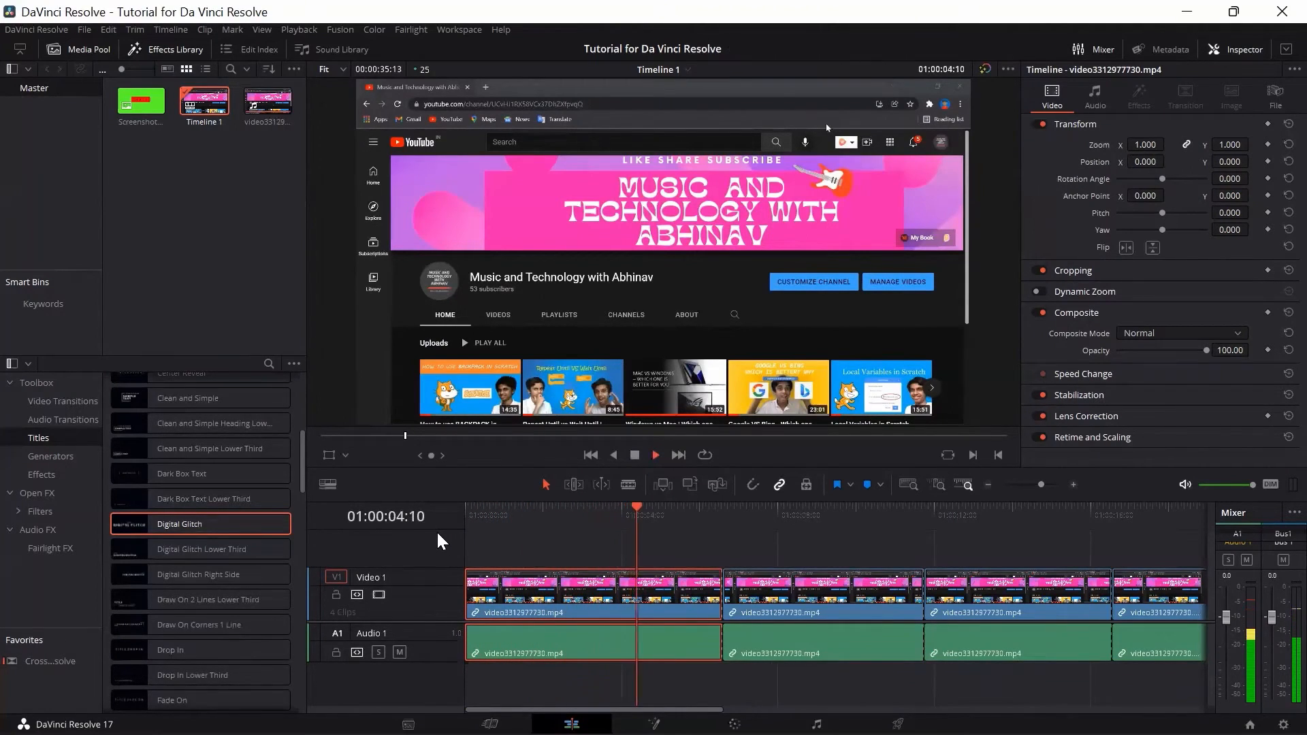
key(space)
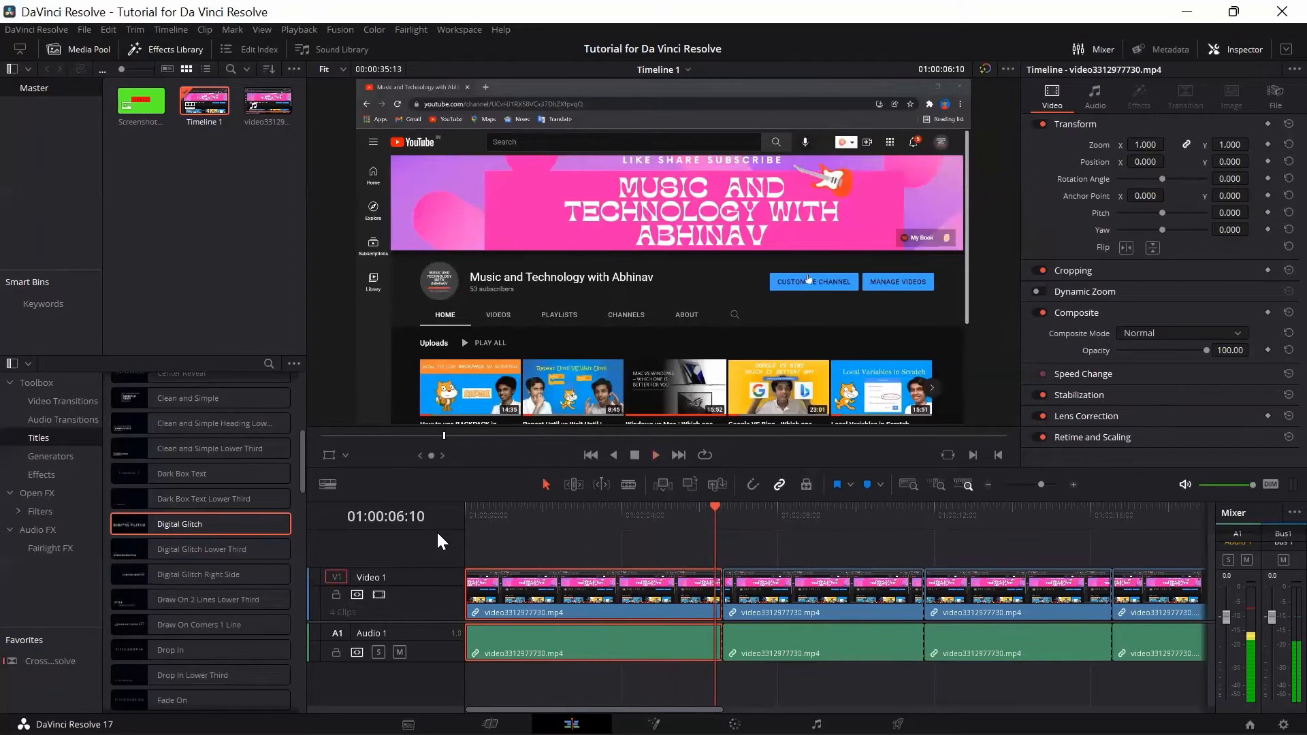
drag(571, 590, 722, 545)
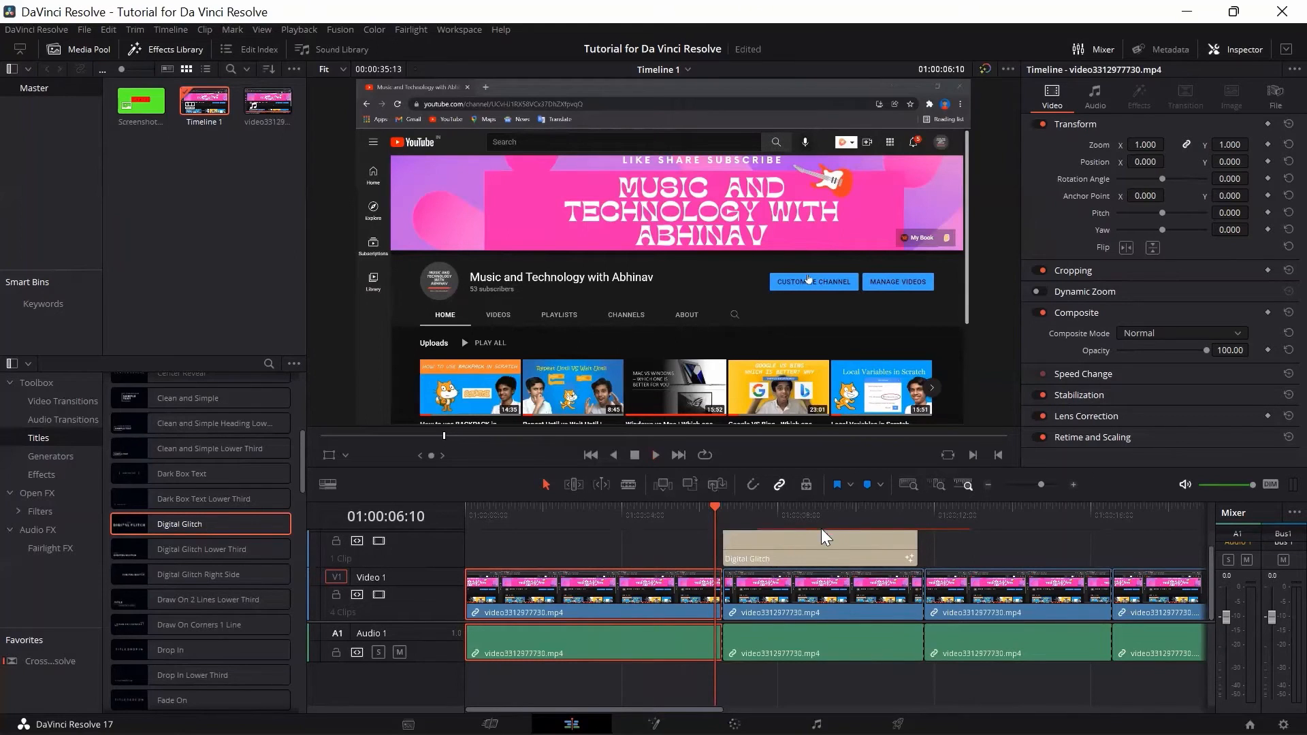
Step: Replace the large text of the Digital Glitch title with the YouTube channel's name, with the playhead at 01:00:09:02
click(819, 538)
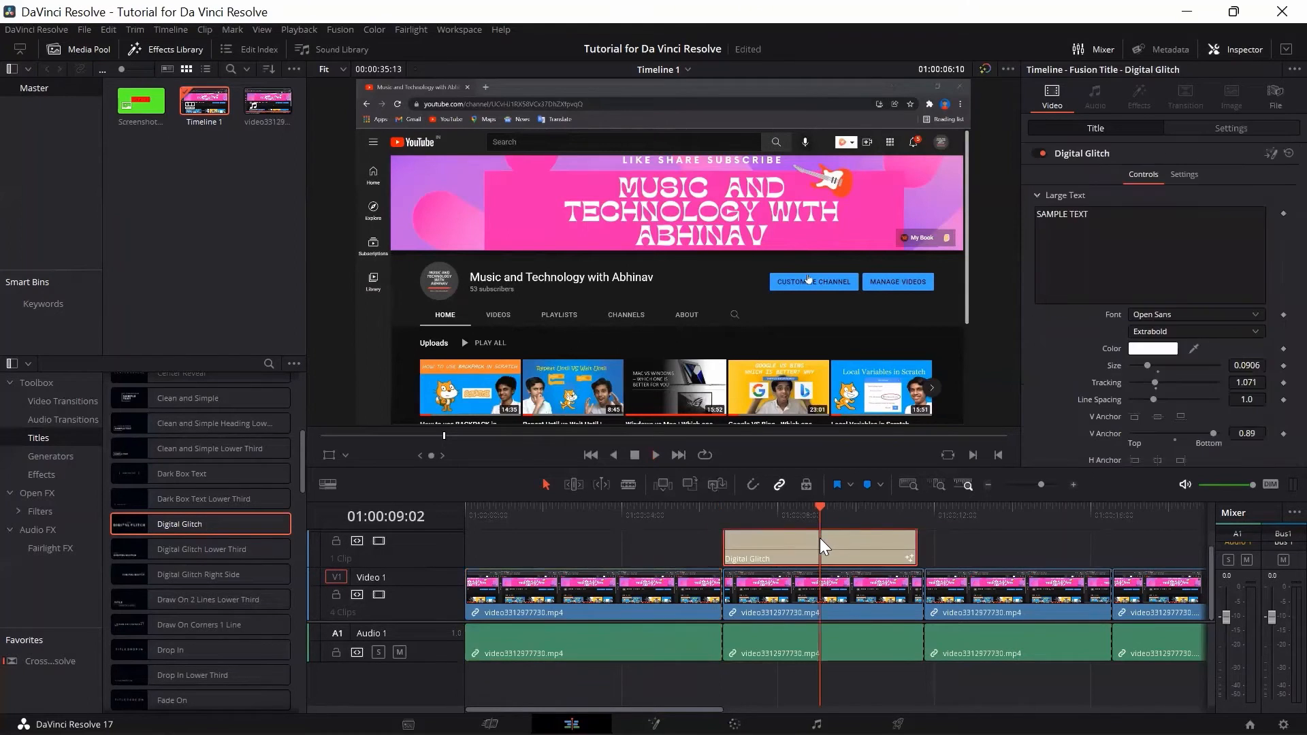
click(1133, 234)
key(BackSpace)
key(BackSpace)
key(BackSpace)
key(BackSpace)
key(BackSpace)
key(BackSpace)
key(BackSpace)
key(BackSpace)
key(BackSpace)
key(BackSpace)
key(BackSpace)
key(Caps_Lock)
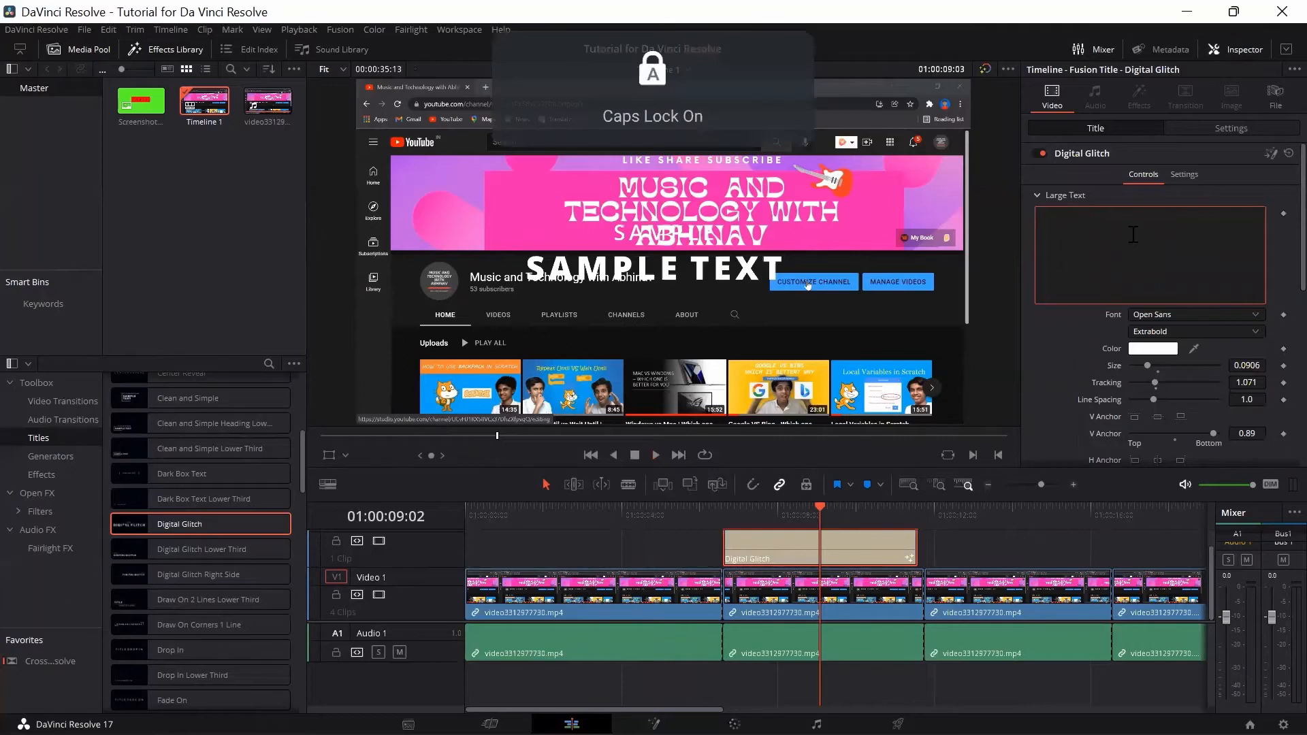
text(M)
key(Caps_Lock)
text(usic and Te)
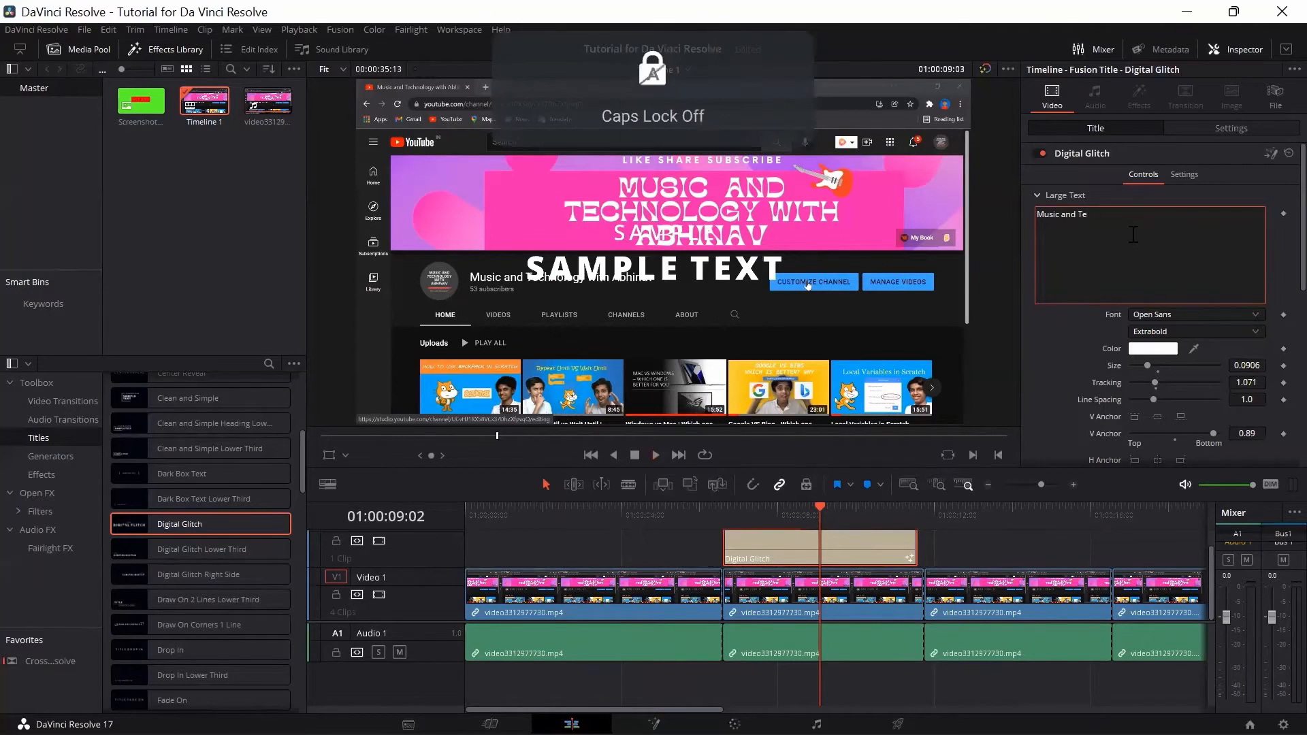
text(chnology)
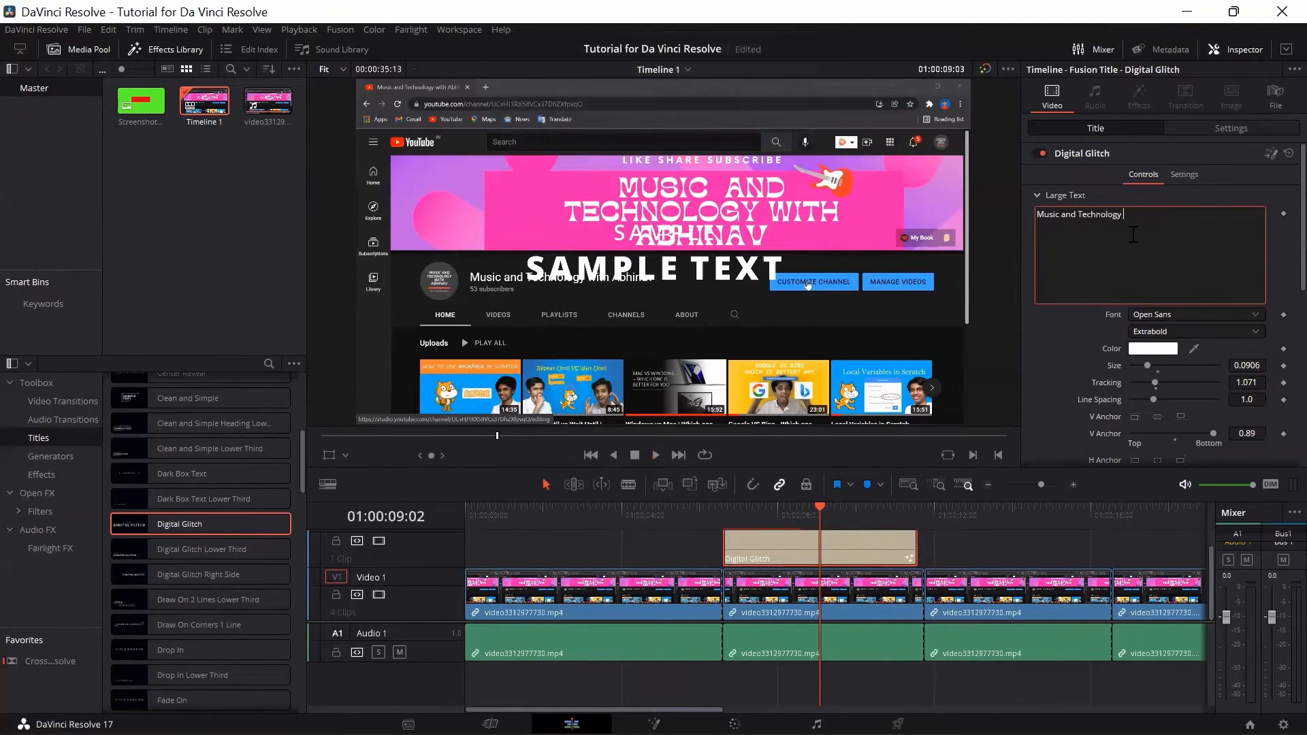
key(Caps_Lock)
text(W)
key(Caps_Lock)
text(ith A)
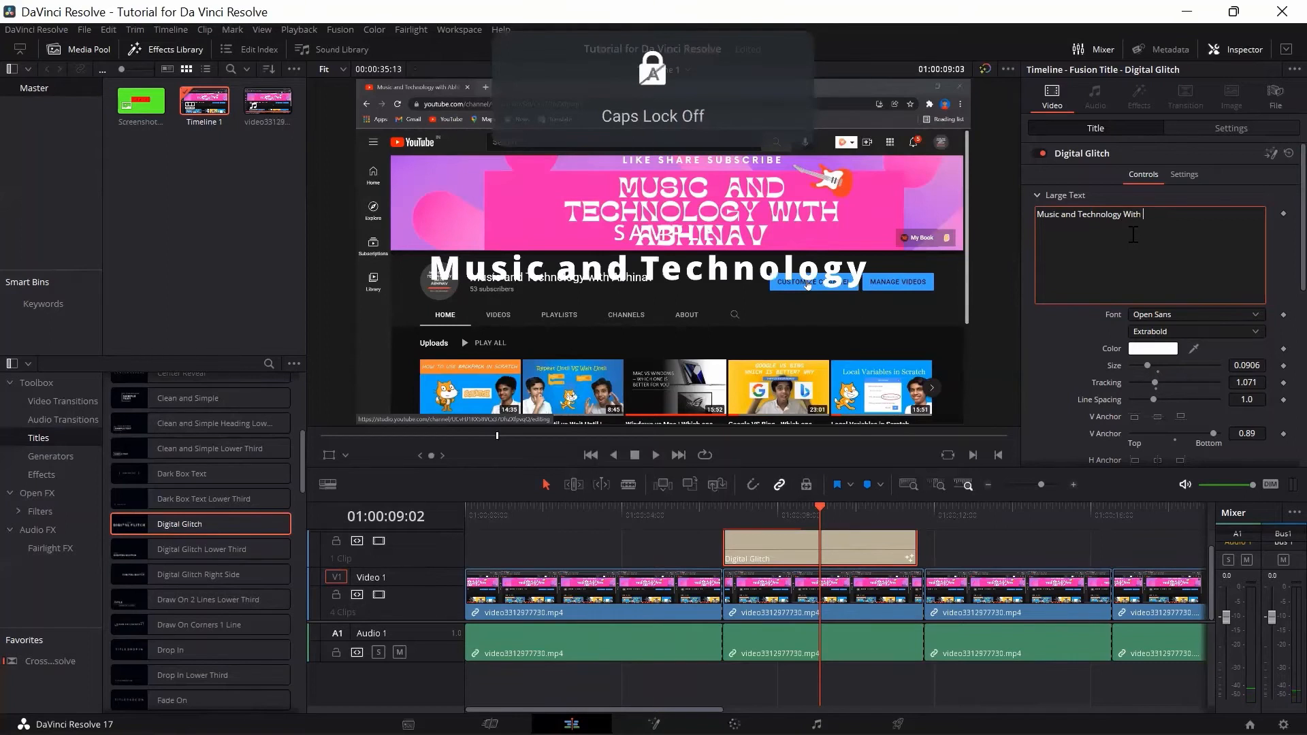
key(BackSpace)
key(BackSpace)
key(BackSpace)
key(BackSpace)
key(BackSpace)
text(with)
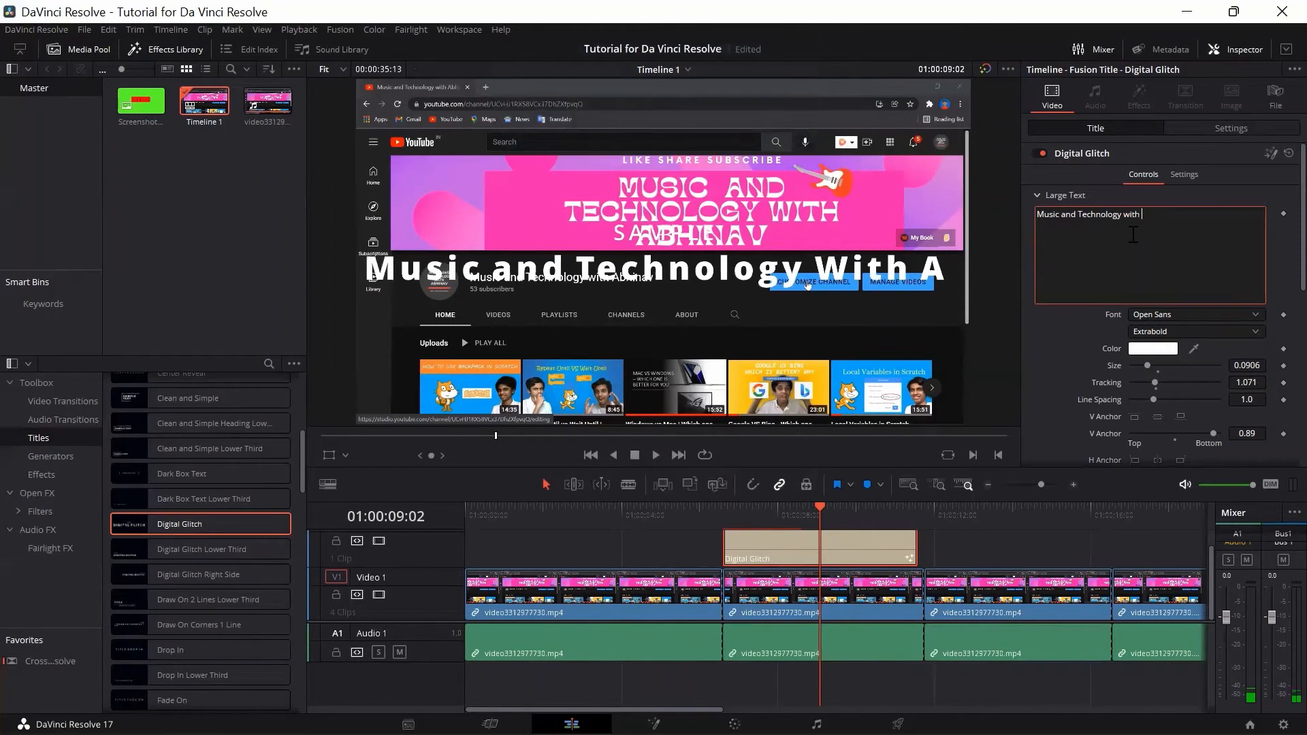
key(Caps_Lock)
text(A)
key(Caps_Lock)
text(bhinav)
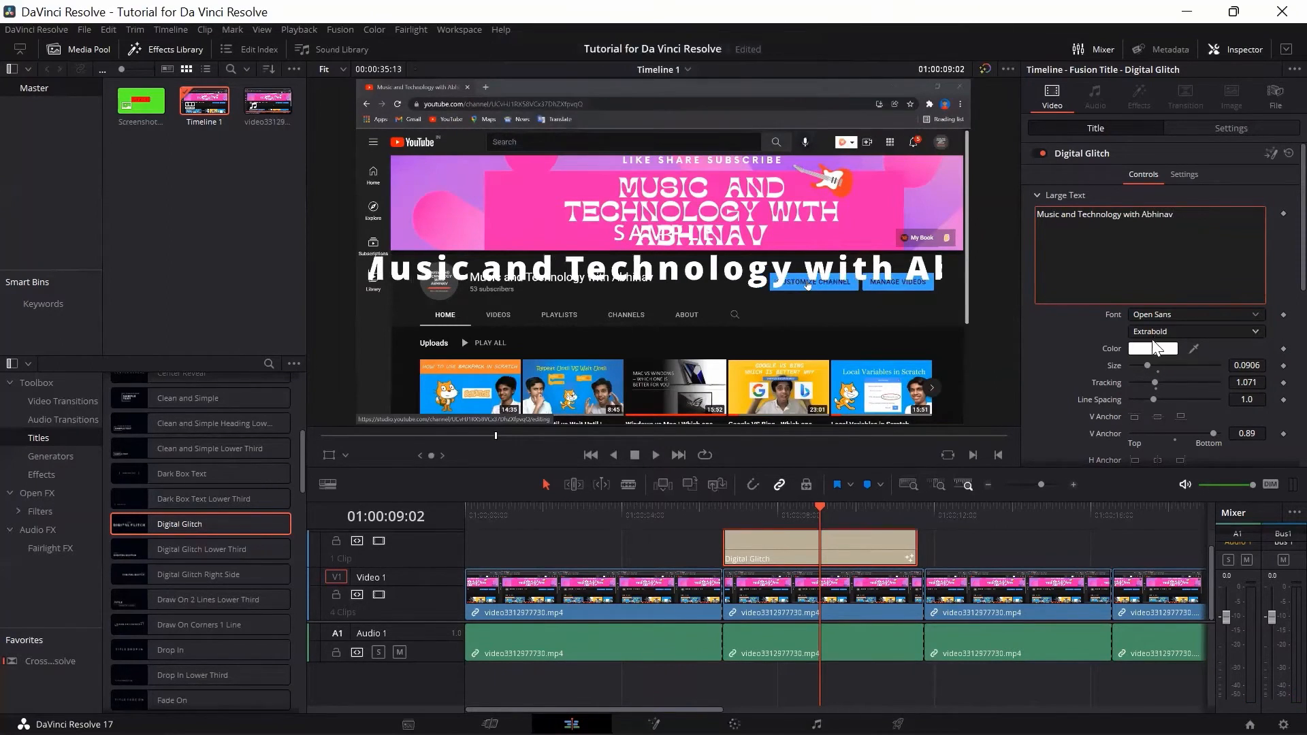
Step: Set the title's large text size to 0.0669 and its colour to dark red, #aa0000
drag(1147, 366, 1137, 367)
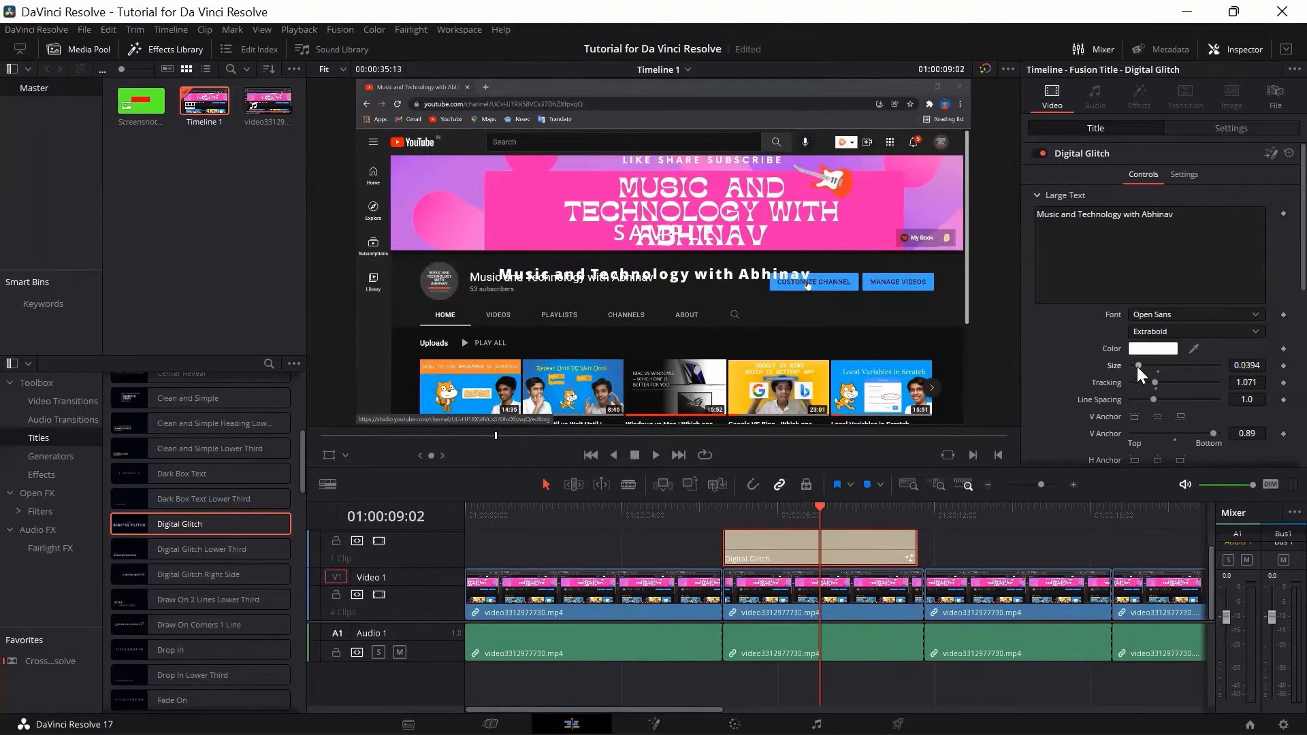
drag(1139, 362, 1142, 361)
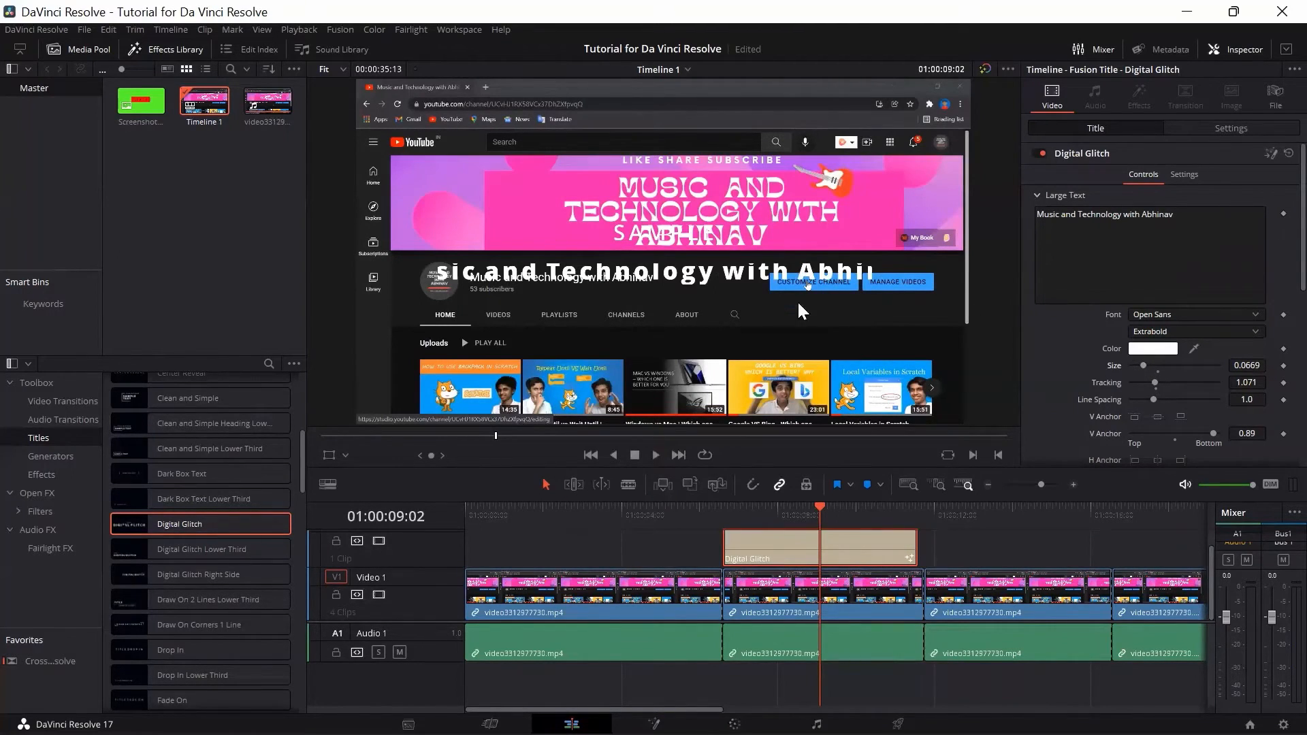
click(1170, 349)
click(516, 271)
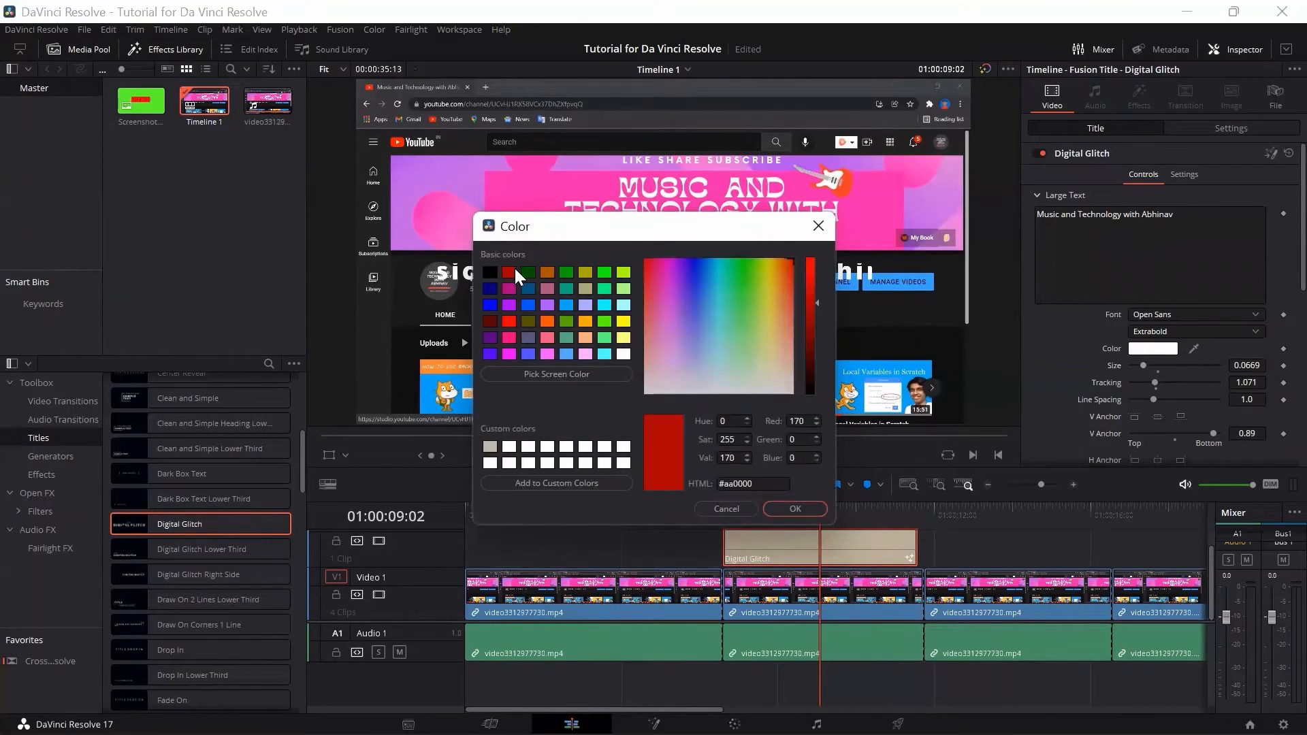
click(796, 509)
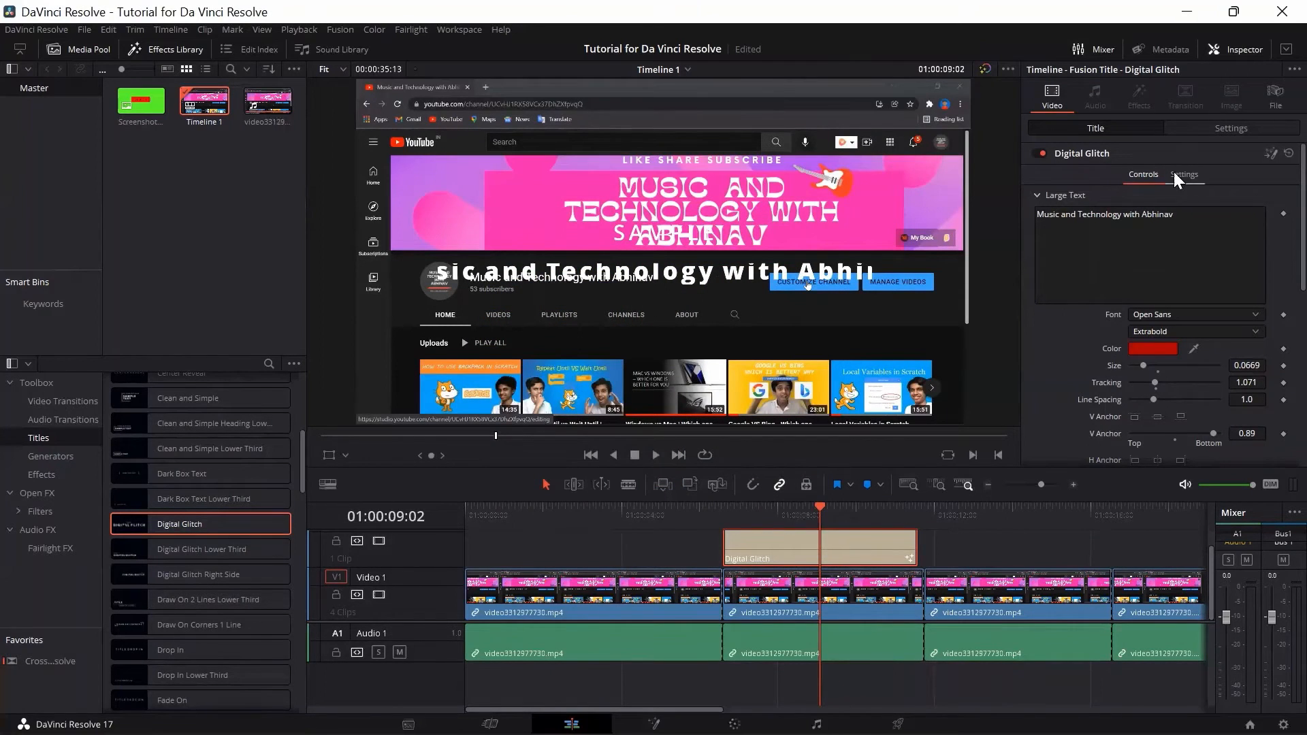
Step: Clear the sample text from the Digital Glitch title's small text and collapse both text sections
click(1039, 193)
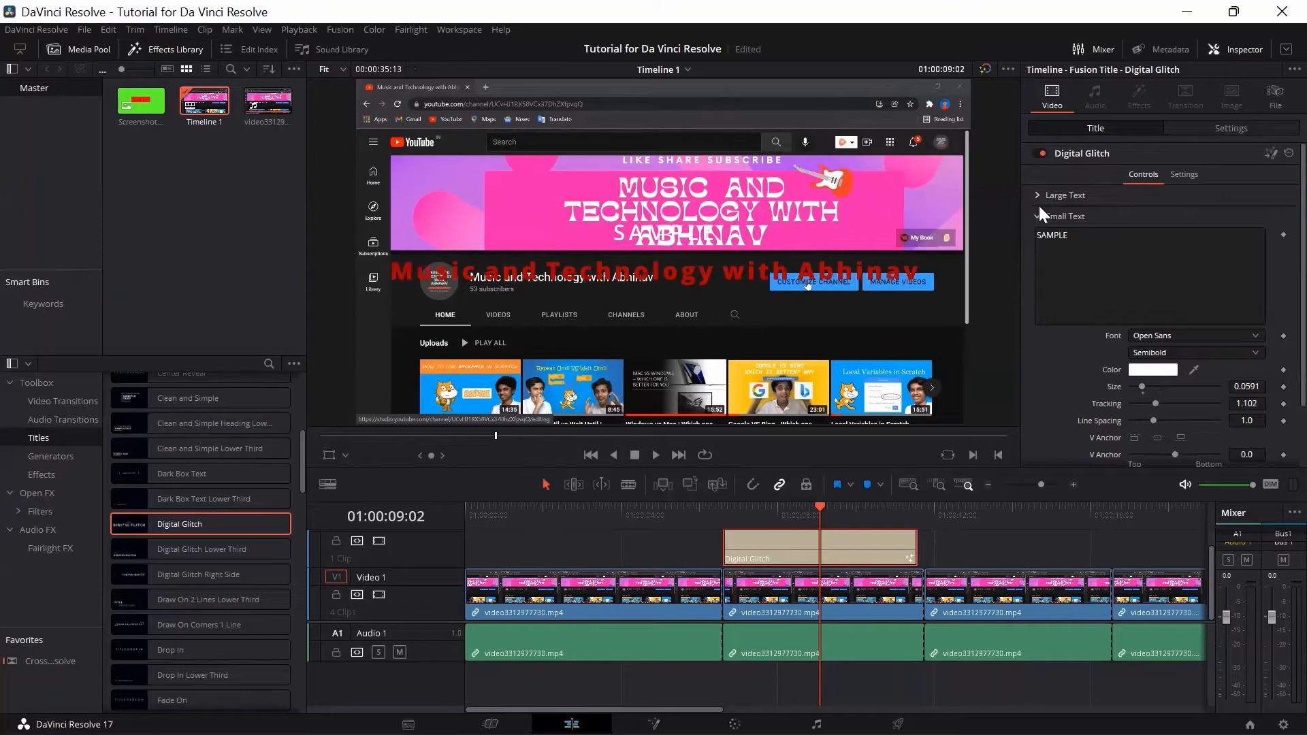
click(1102, 245)
key(BackSpace)
key(BackSpace)
key(BackSpace)
key(BackSpace)
key(BackSpace)
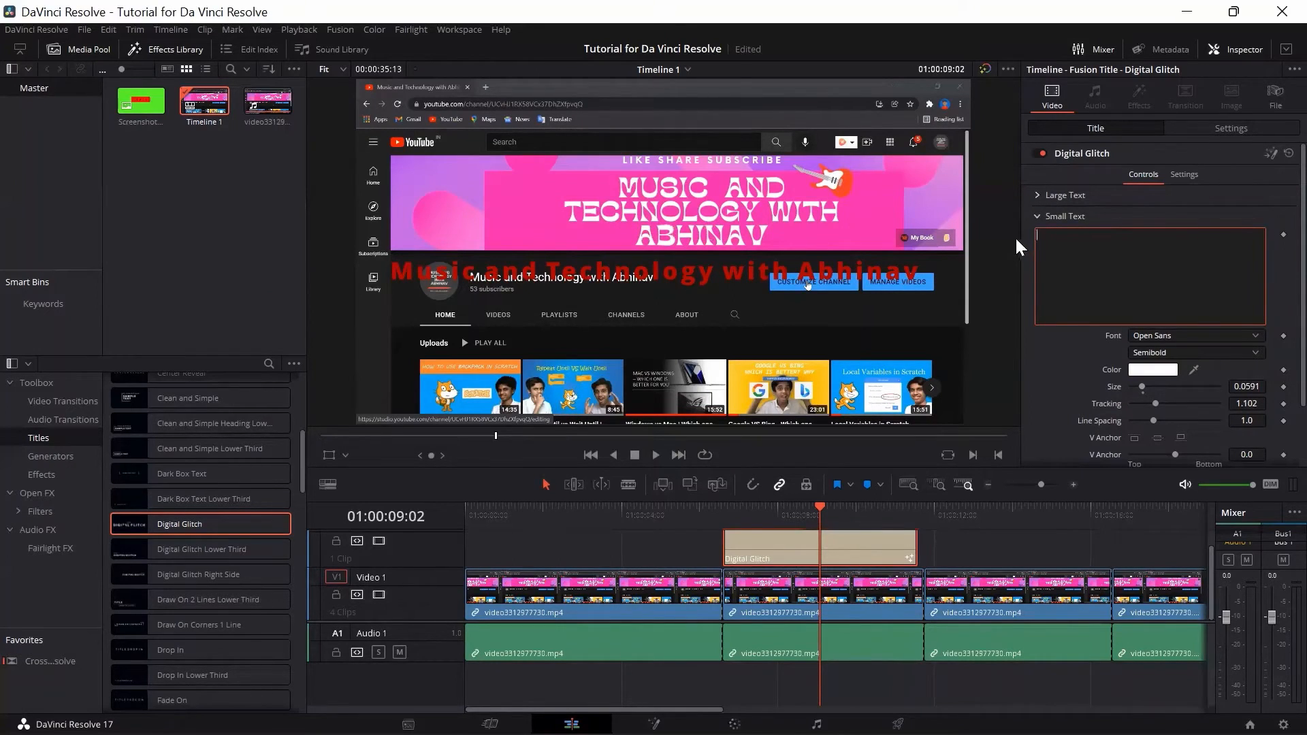
click(1038, 216)
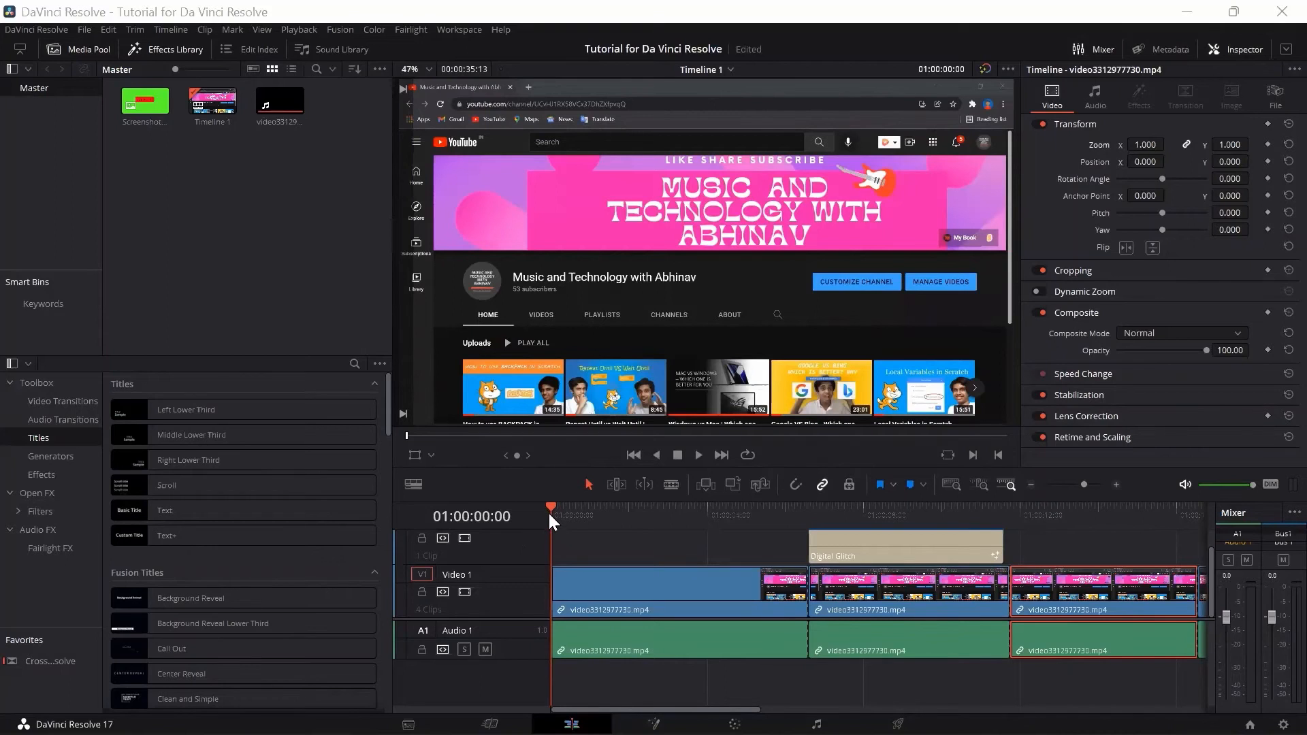
Step: With the playhead at 01:00:13:09, examine the third clip piece's Cropping, Dynamic Zoom, Composite, Speed Change, Stabilization, Lens Correction and Retime settings
drag(549, 512, 780, 584)
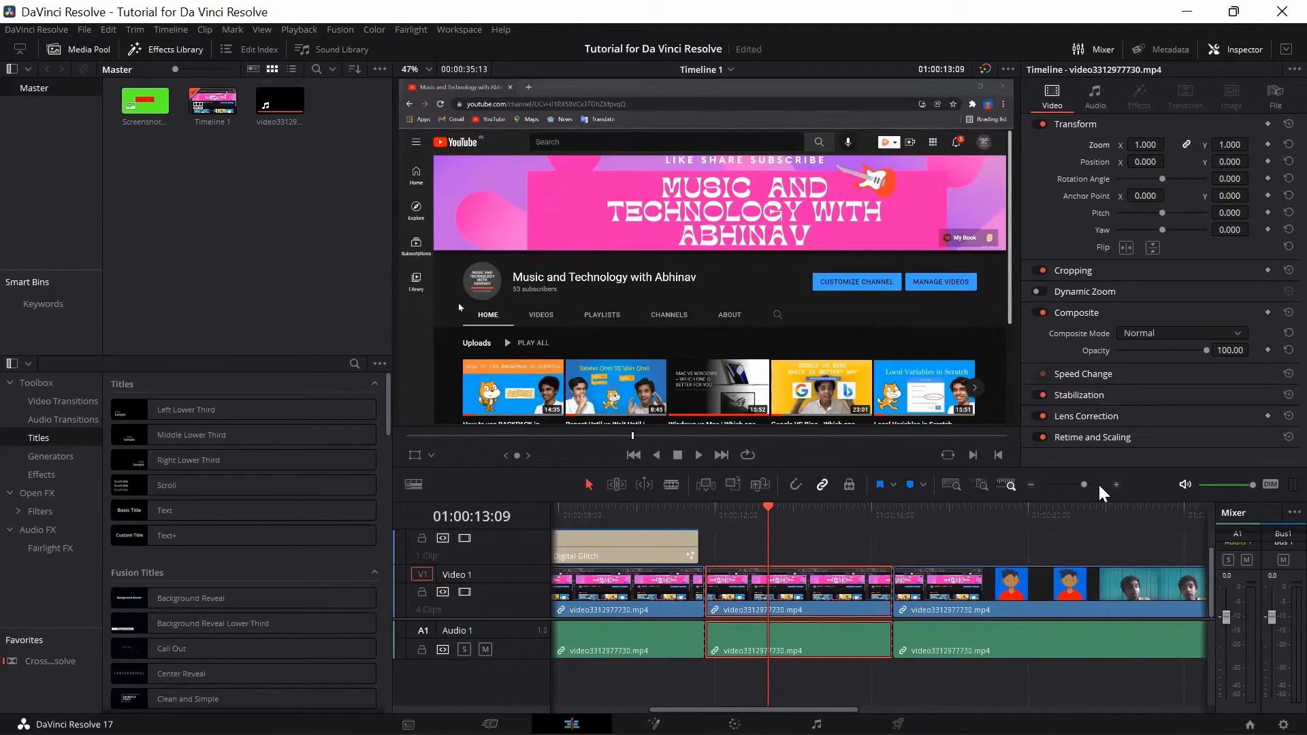
click(1088, 270)
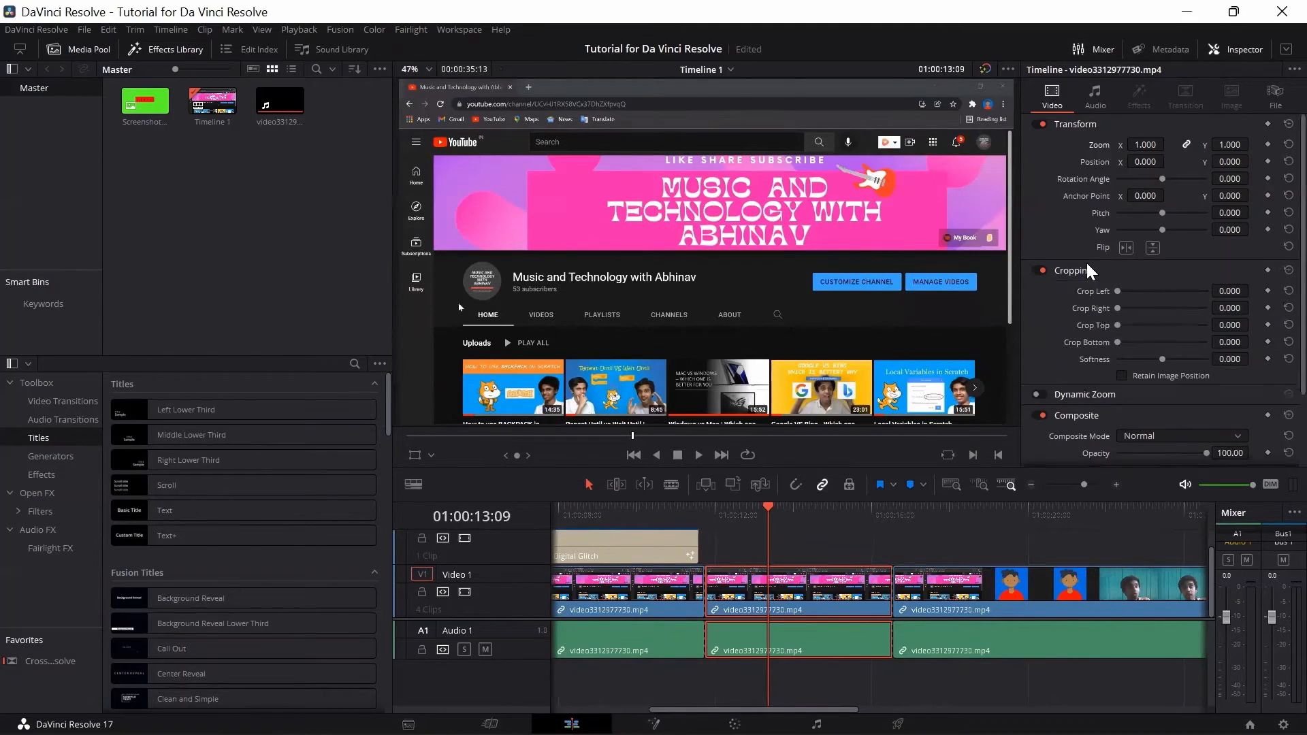
click(1088, 267)
click(1085, 293)
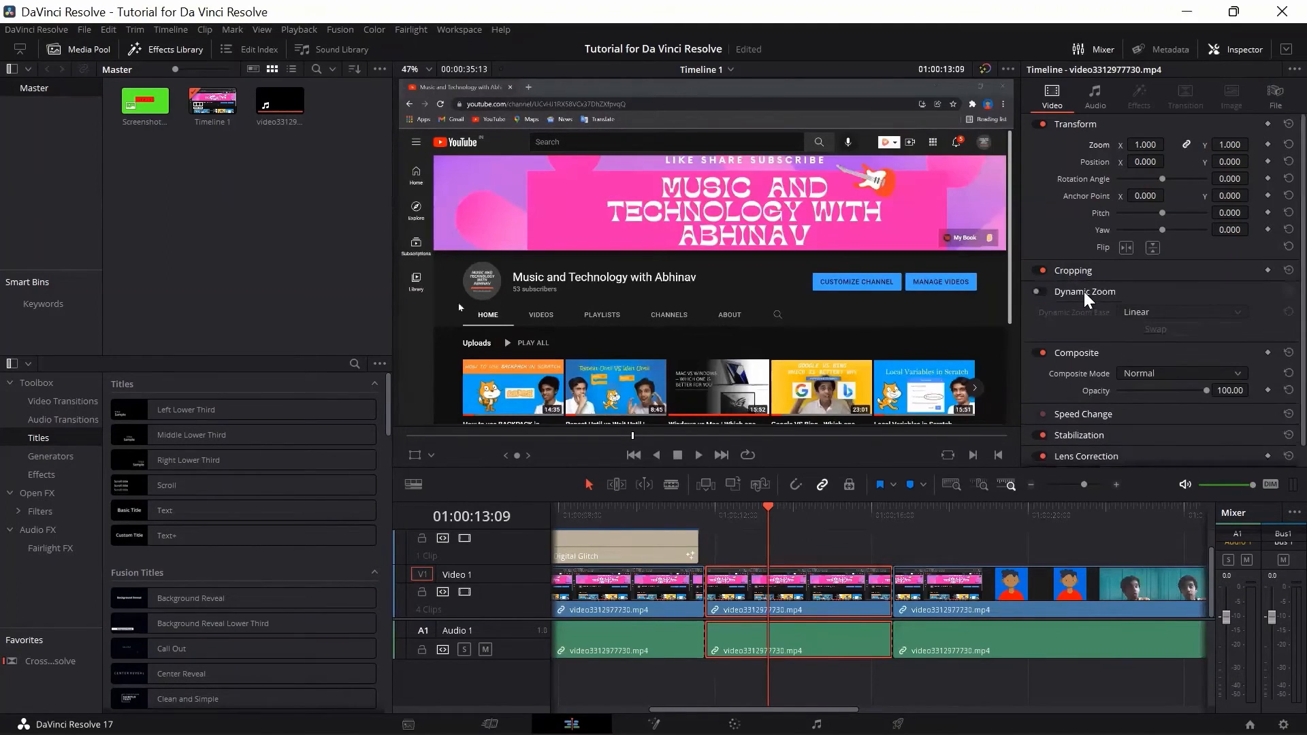
click(1085, 293)
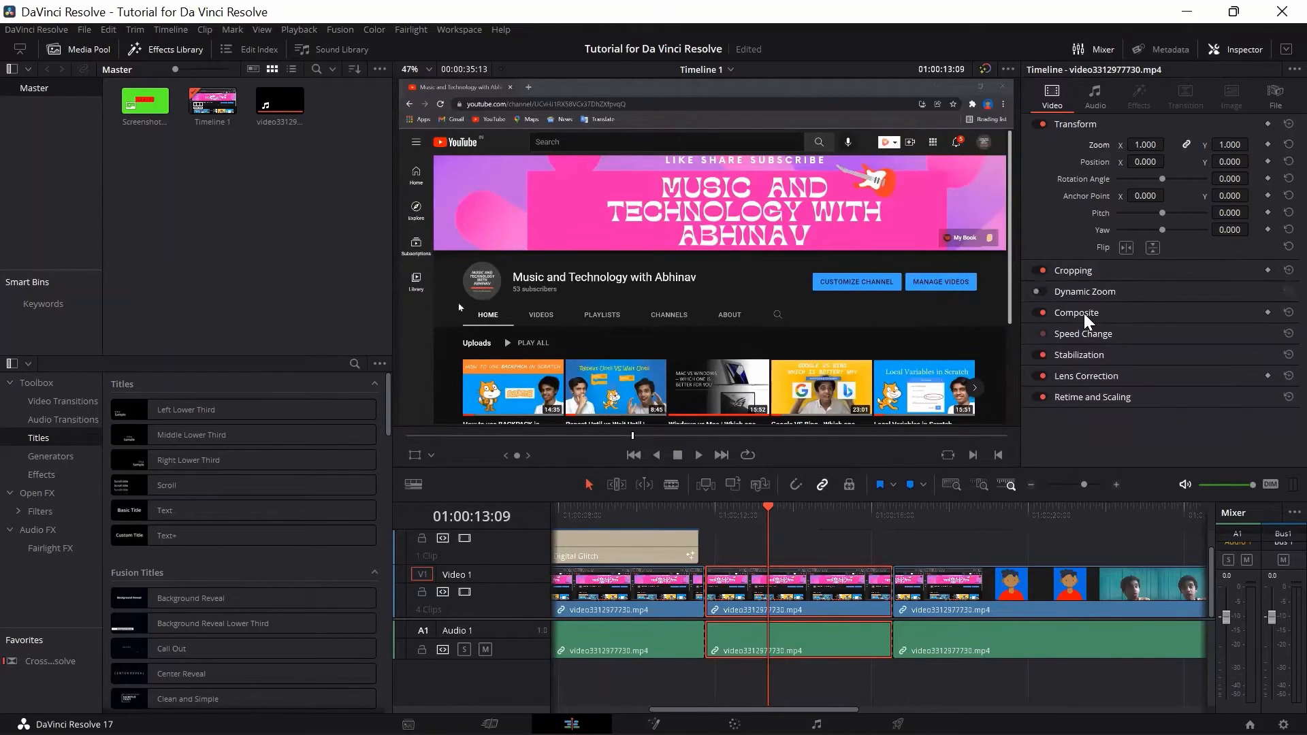
click(1087, 319)
click(1087, 318)
click(1090, 335)
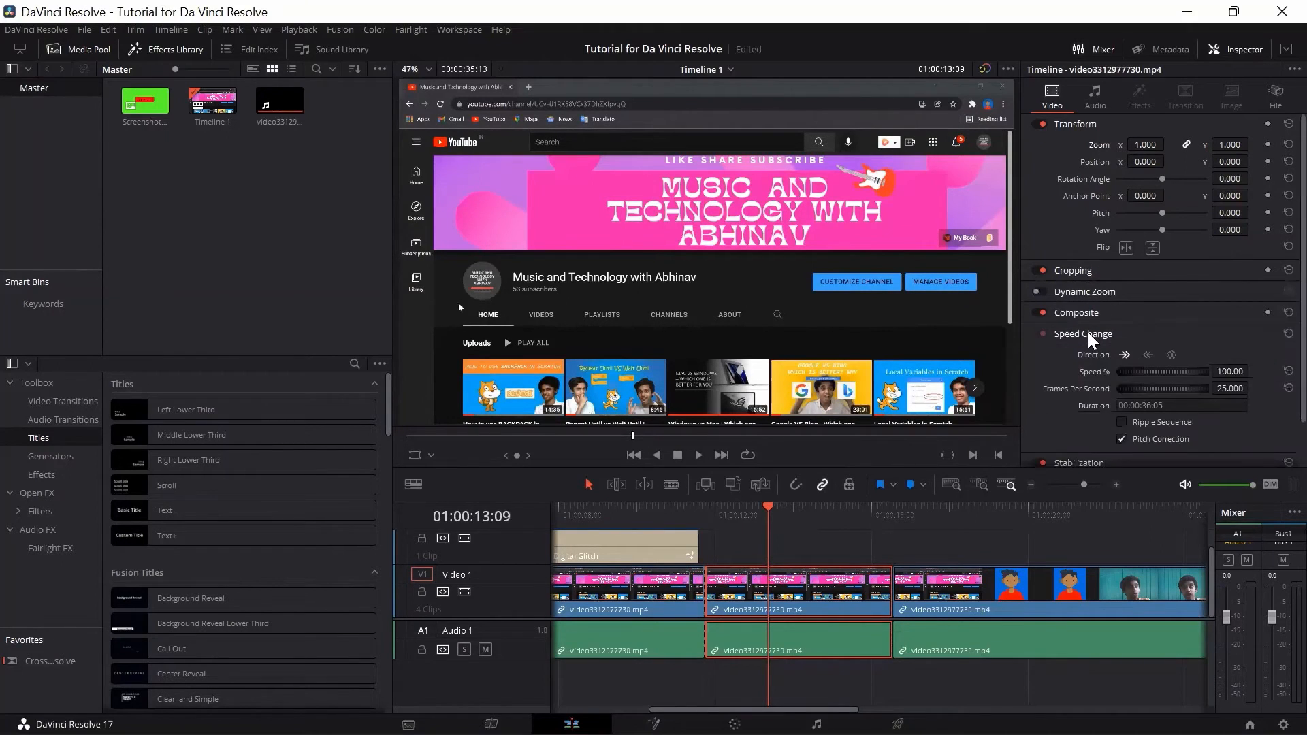
click(1090, 335)
click(1092, 355)
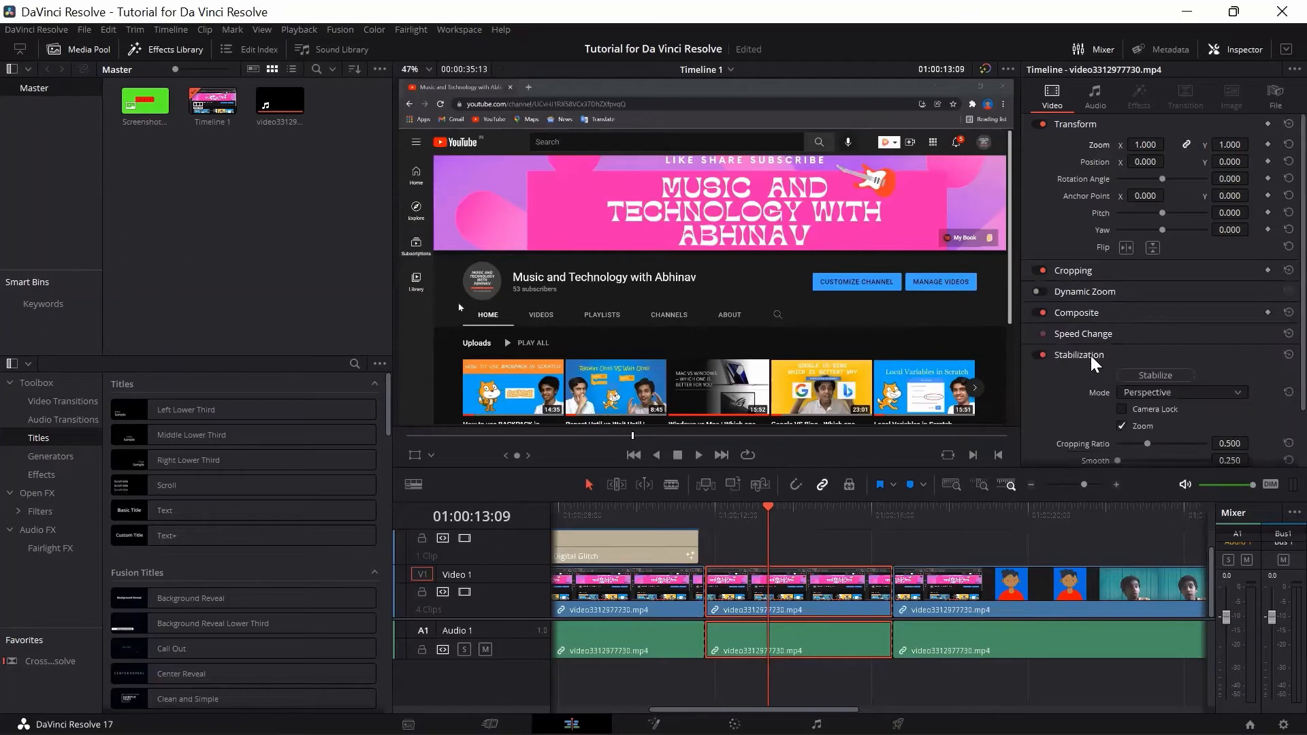
click(1093, 357)
click(1096, 376)
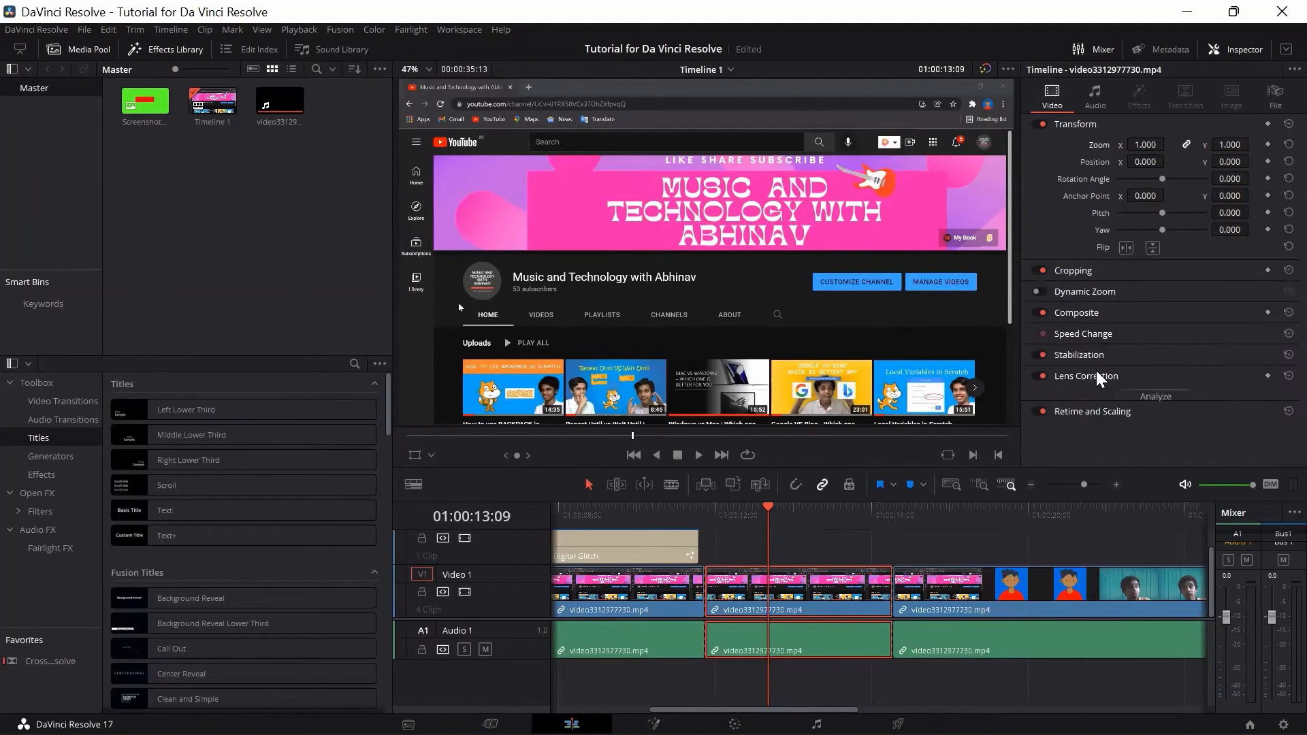
click(1100, 376)
click(1109, 397)
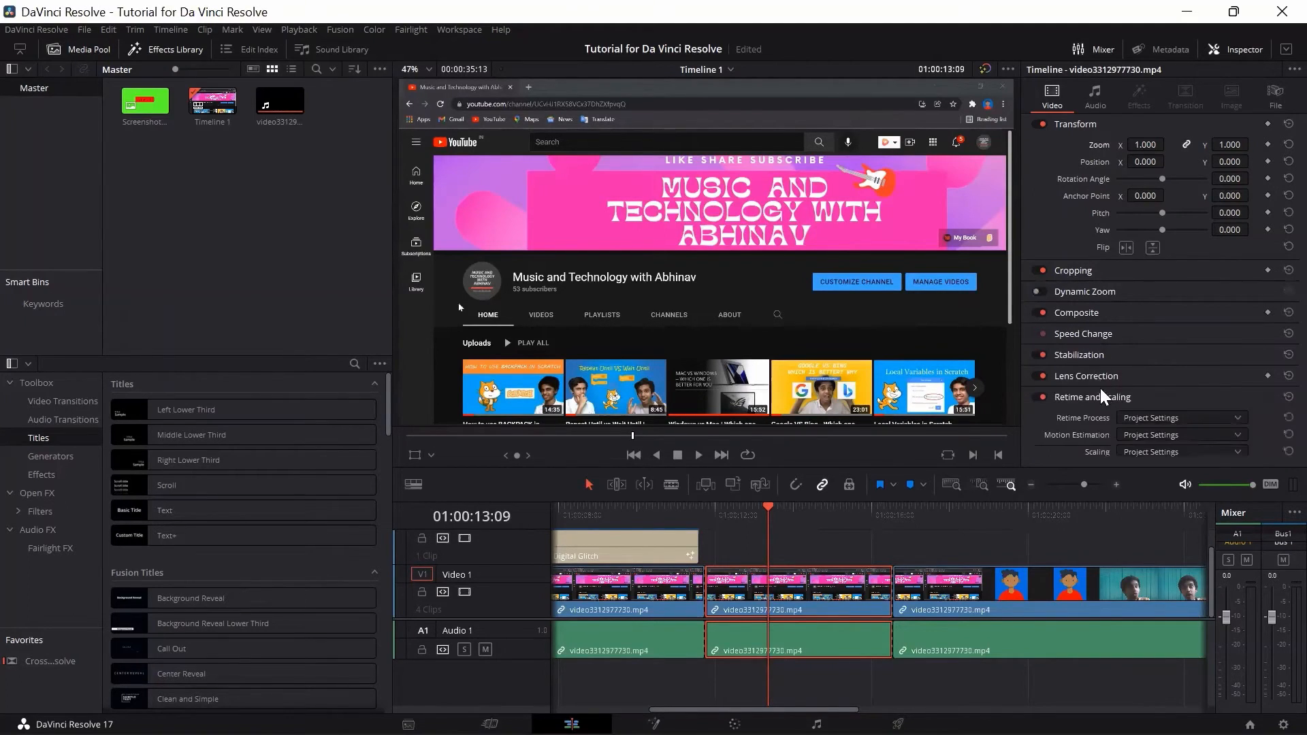
click(1118, 398)
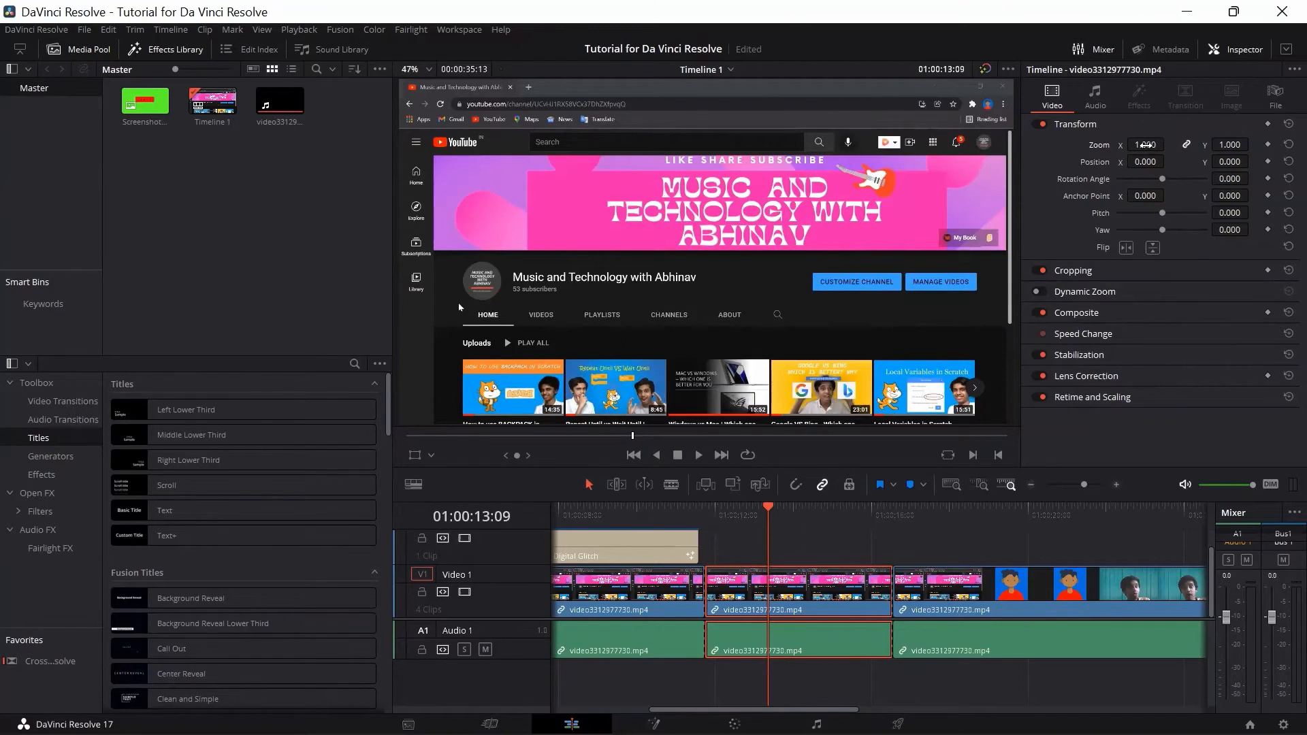
Step: Set the third clip piece's zoom to 2.550 and its position to X 1020, Y 201
mouse_move(1151, 144)
mouse_down()
mouse_move(1169, 144)
mouse_move(1146, 144)
mouse_up()
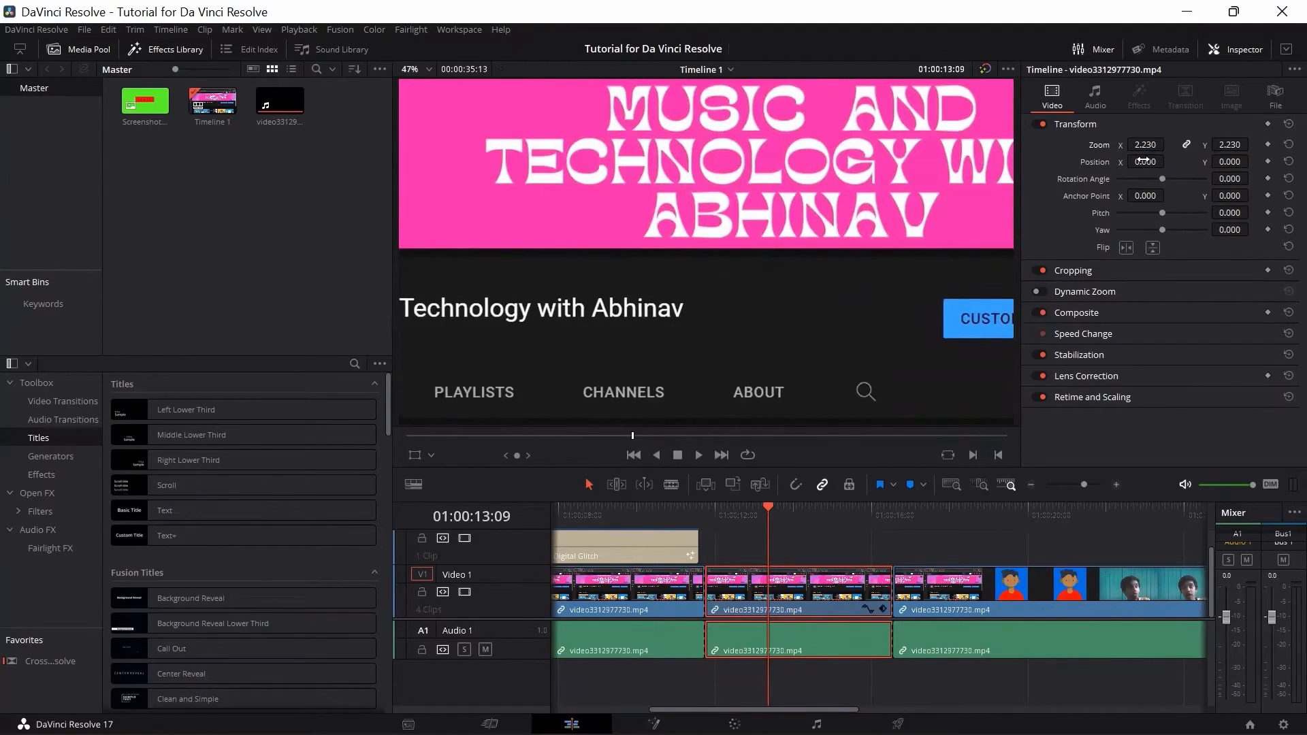
mouse_move(1155, 162)
mouse_down()
mouse_move(1119, 161)
mouse_move(1169, 162)
mouse_move(1141, 160)
mouse_move(1137, 141)
mouse_move(1169, 162)
mouse_move(1135, 160)
mouse_up()
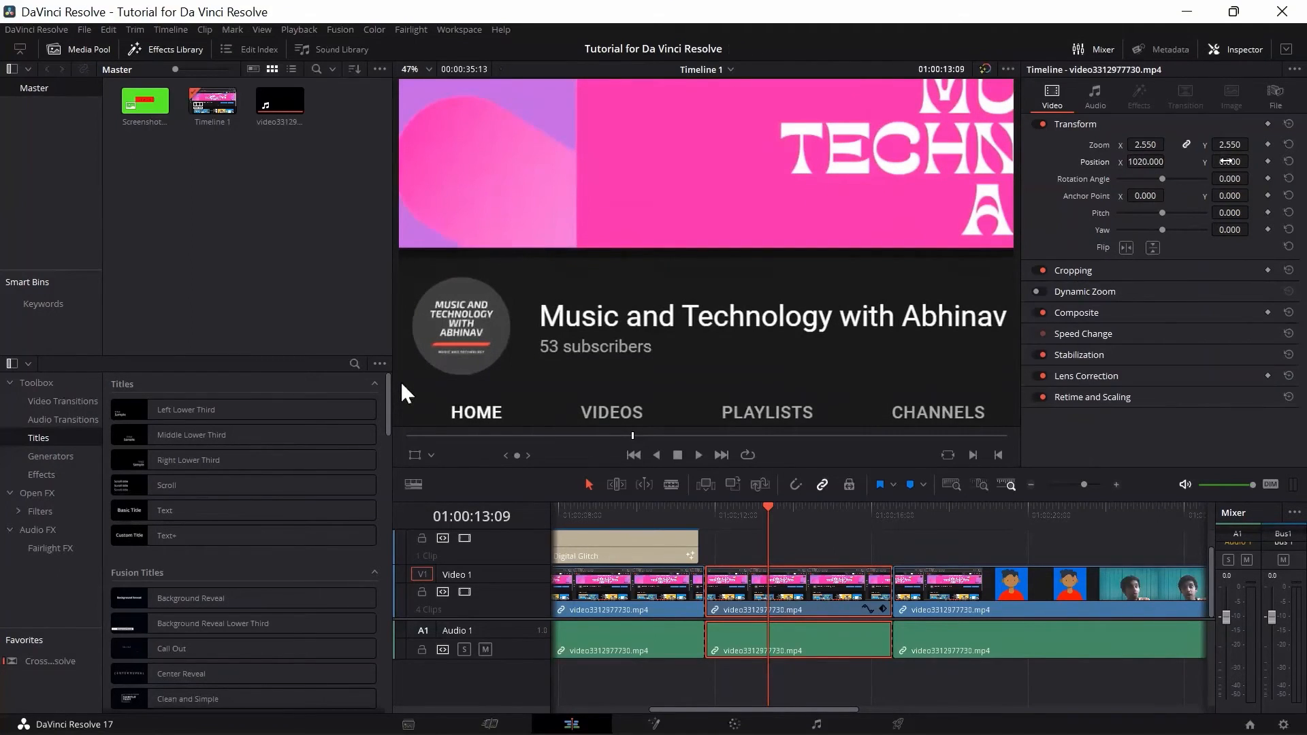
drag(1229, 162, 1256, 161)
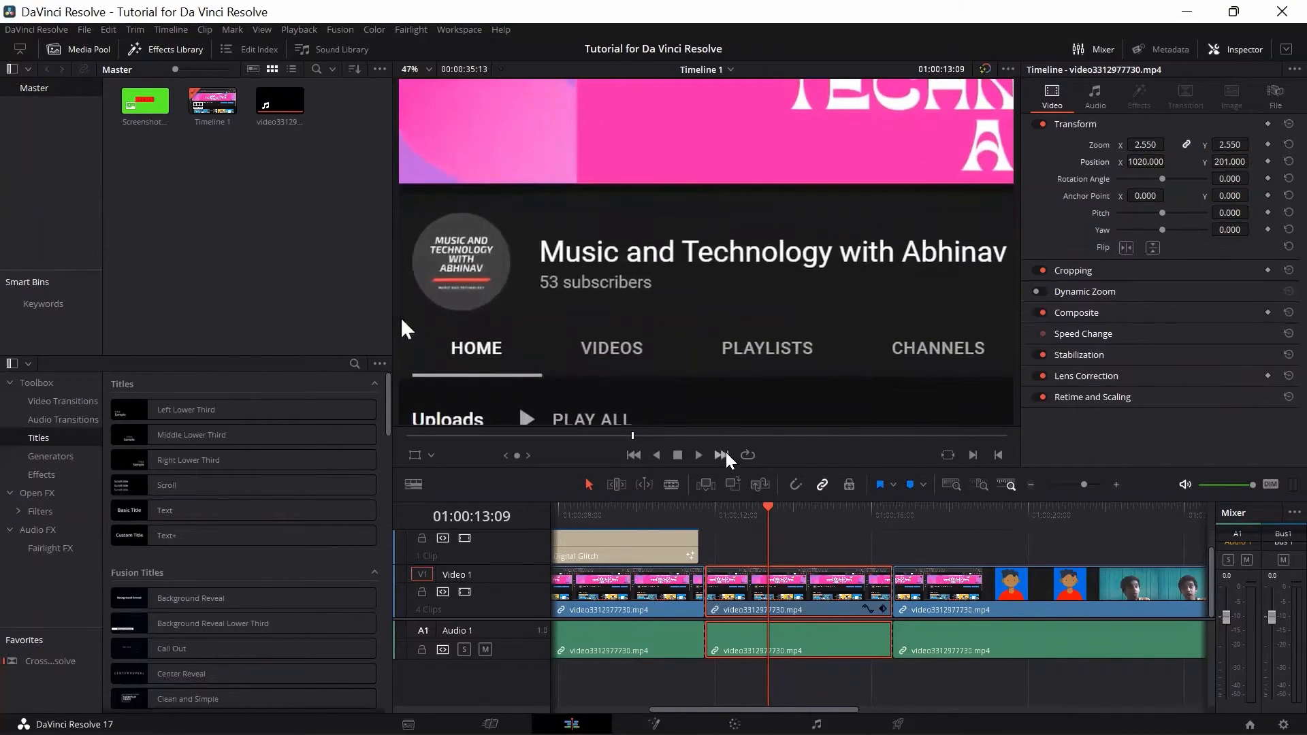
Step: Play from before the third clip piece to preview its zoomed framing, and dismiss the open meeting menu
drag(766, 508, 578, 548)
key(space)
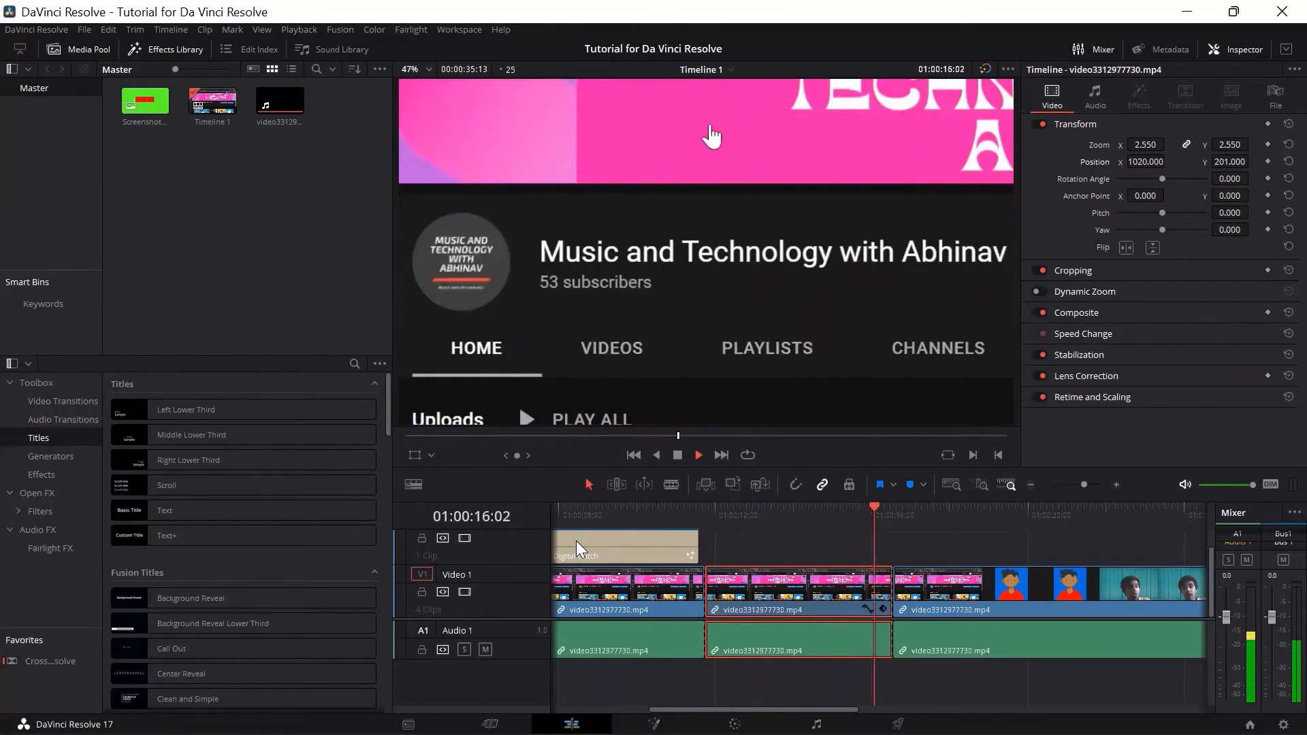
key(space)
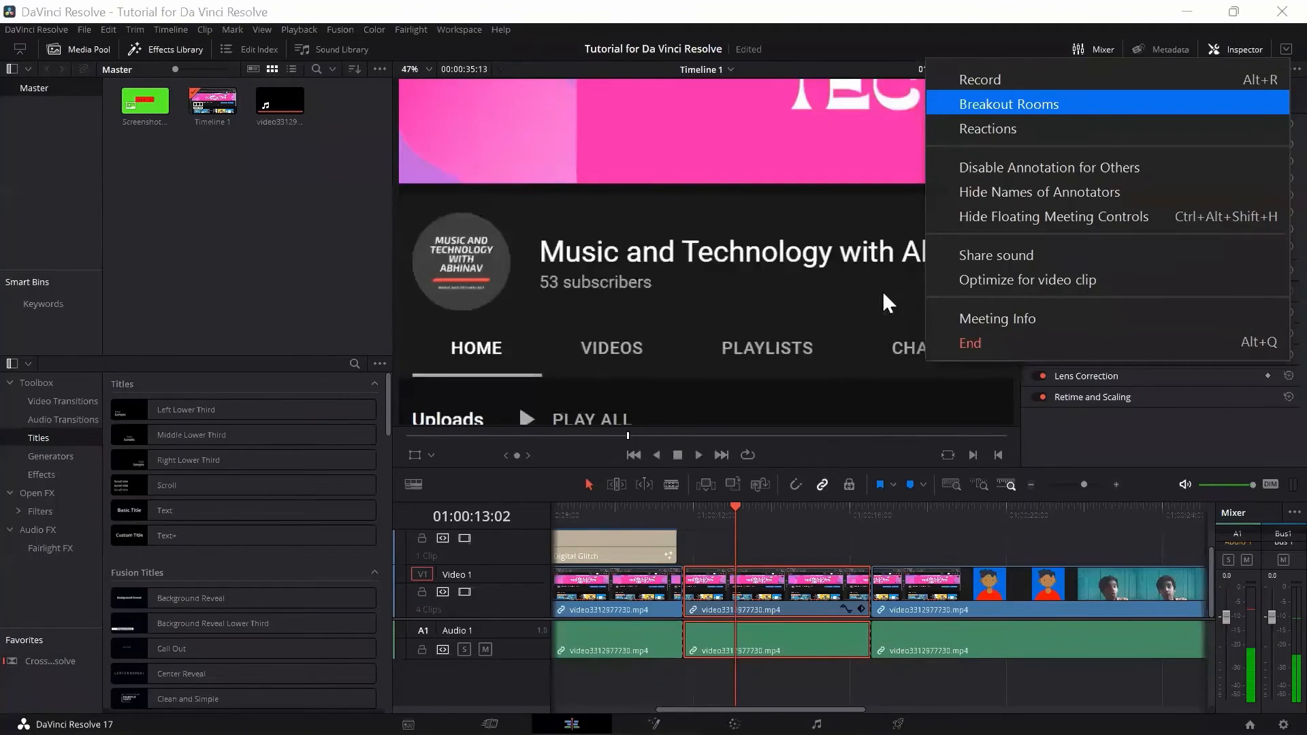
click(883, 292)
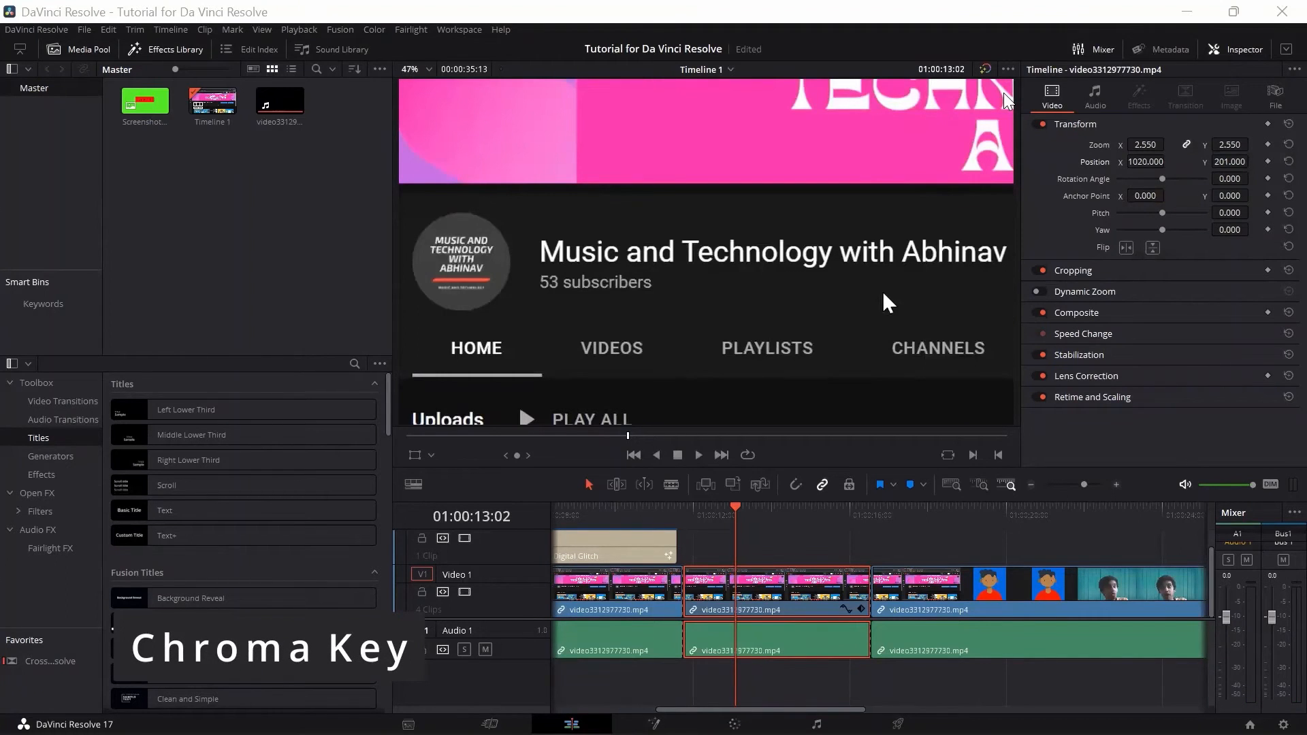
Step: Open the green-screen Subscribe image in the viewer, and play the last clip piece to 01:00:28:03
double_click(143, 98)
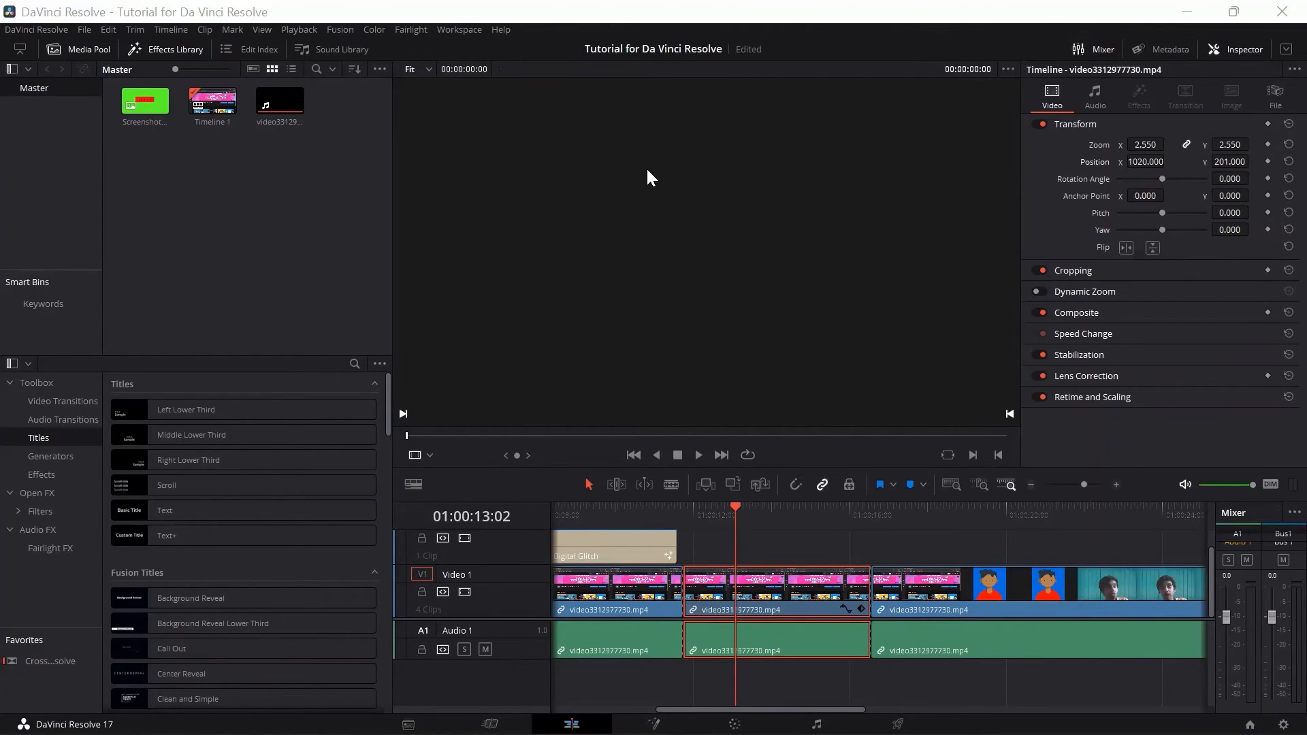
drag(736, 507, 915, 557)
key(space)
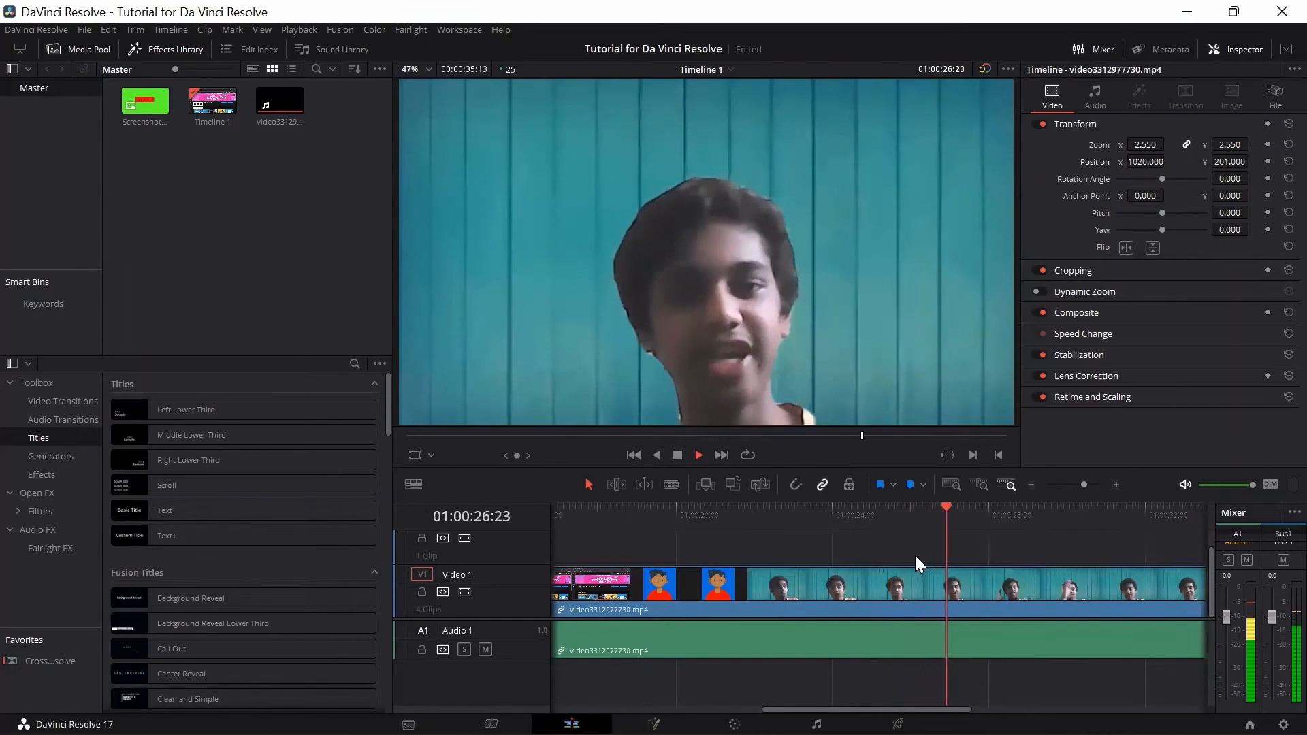
key(space)
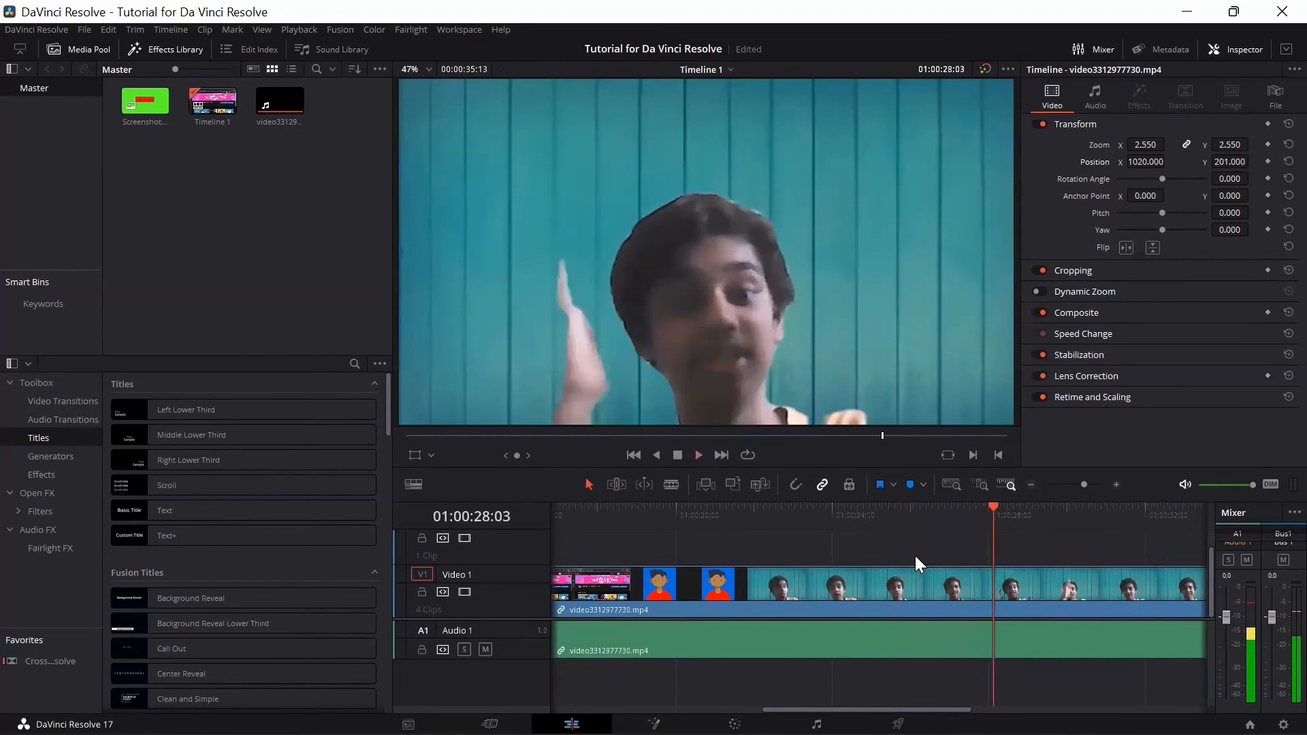
Step: Place the green-screen Subscribe image on Video 2 above the last clip piece, and extend it to that piece's end
click(157, 102)
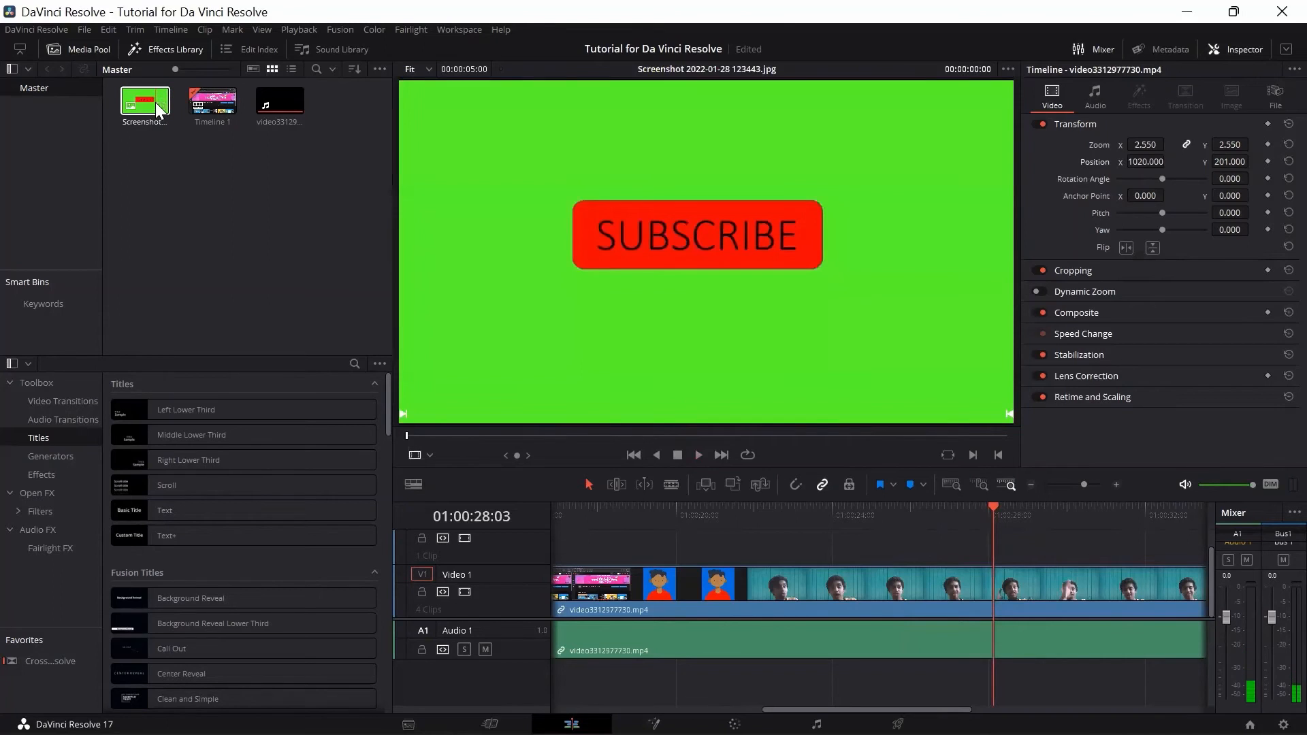
mouse_move(155, 102)
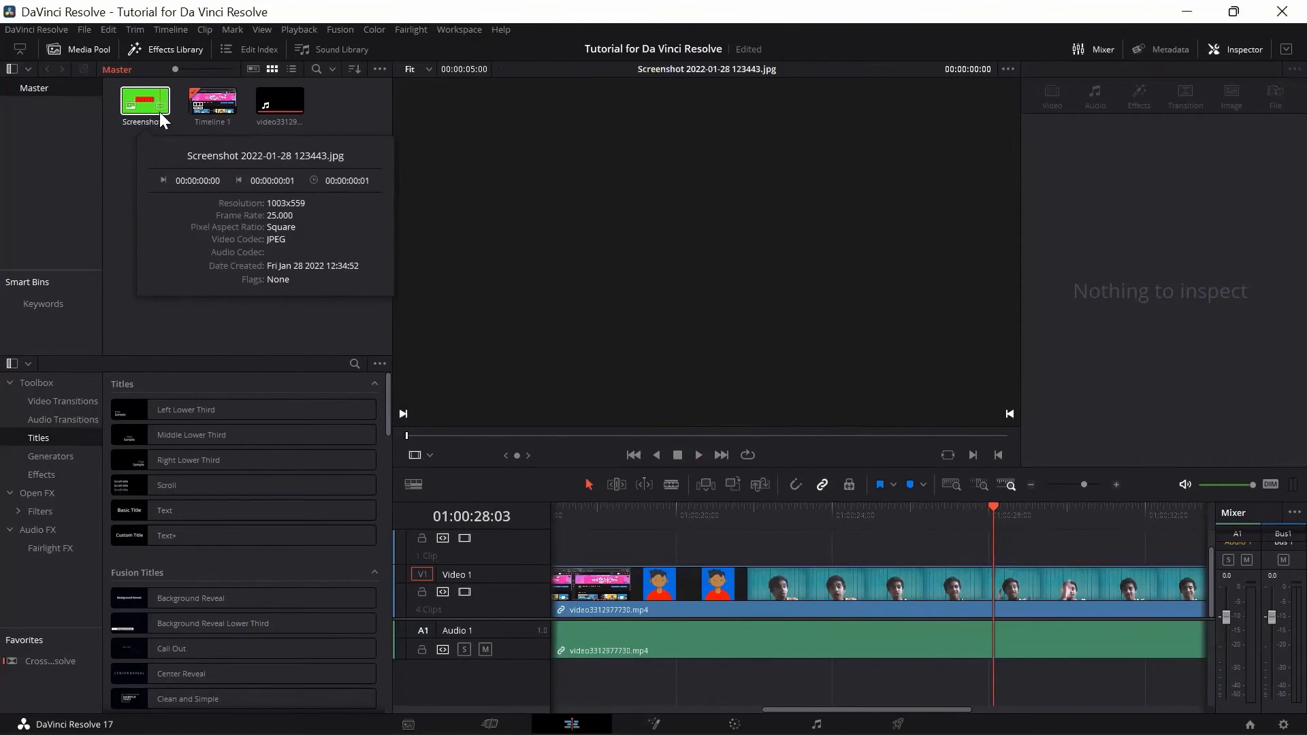
click(149, 109)
drag(146, 103, 672, 536)
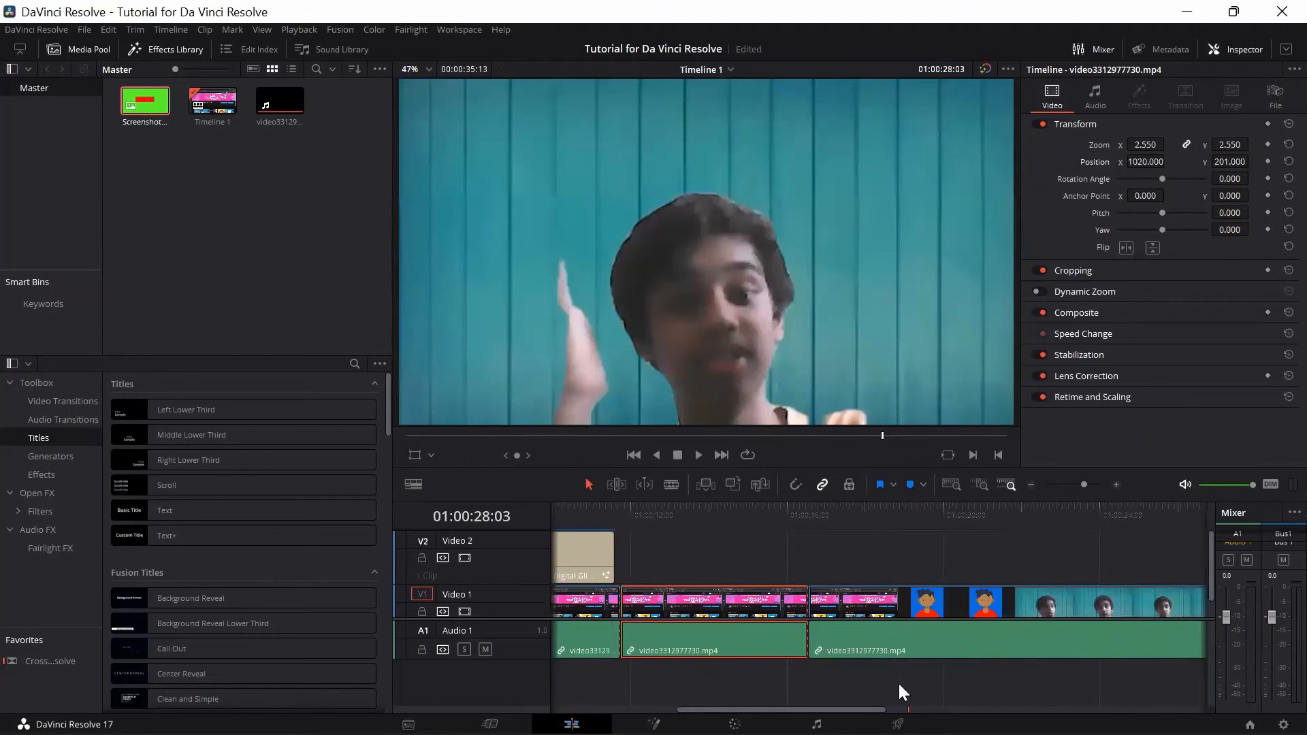
drag(781, 710, 954, 709)
drag(156, 105, 1016, 525)
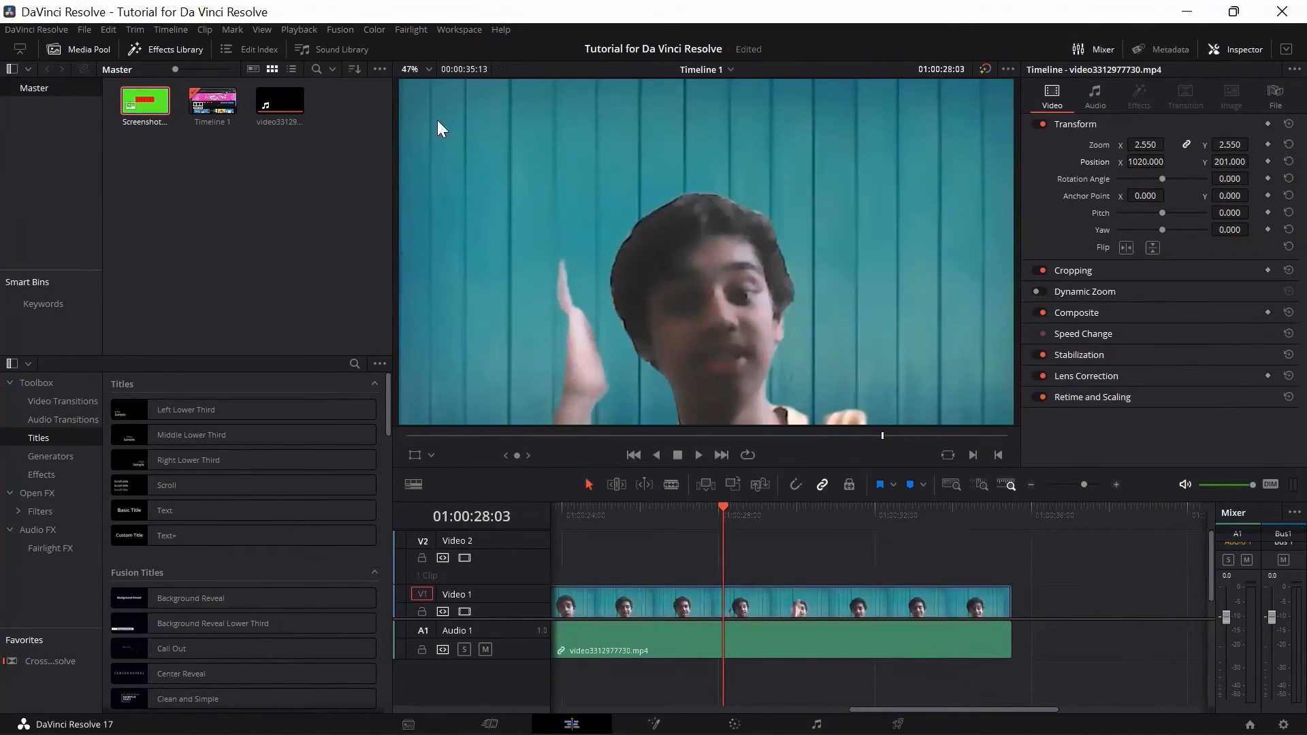
drag(145, 82, 768, 555)
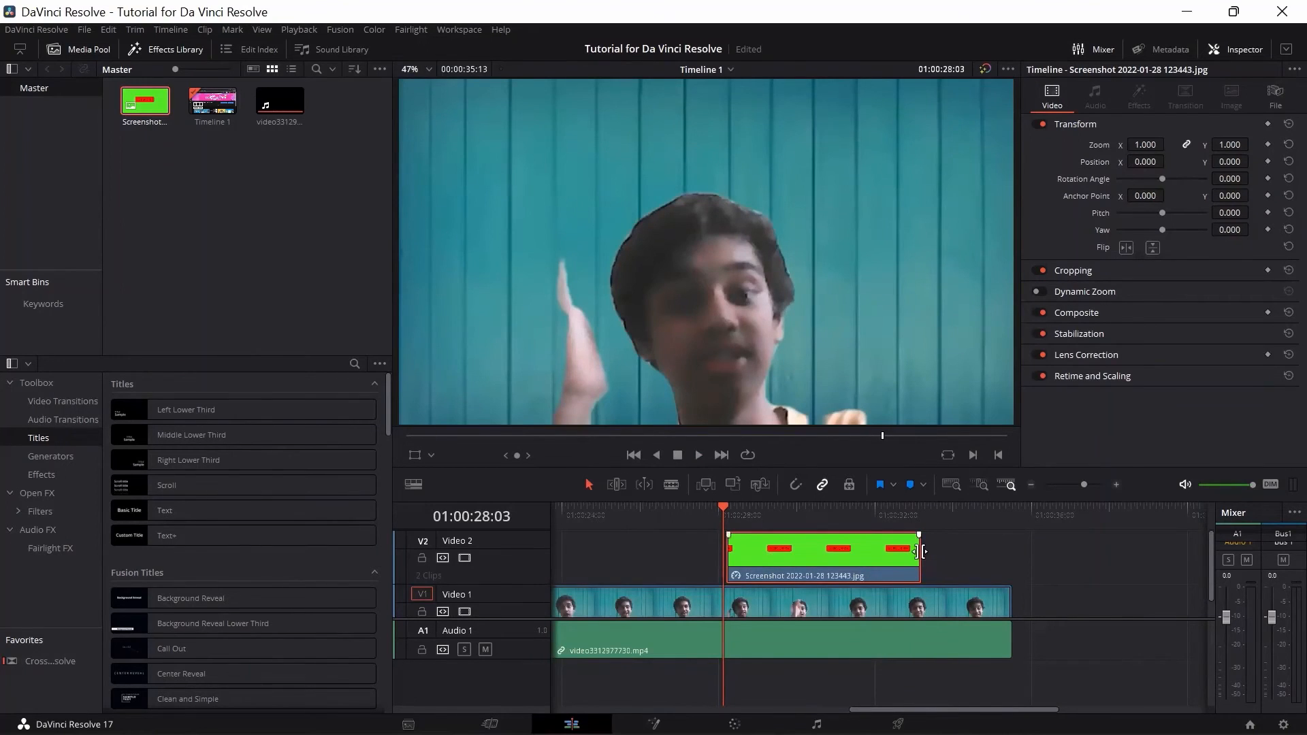
drag(921, 551, 1012, 559)
Step: Play the timeline from before the Subscribe image to preview the overlay, and set the playhead to 01:00:30:08
drag(718, 512, 670, 507)
key(space)
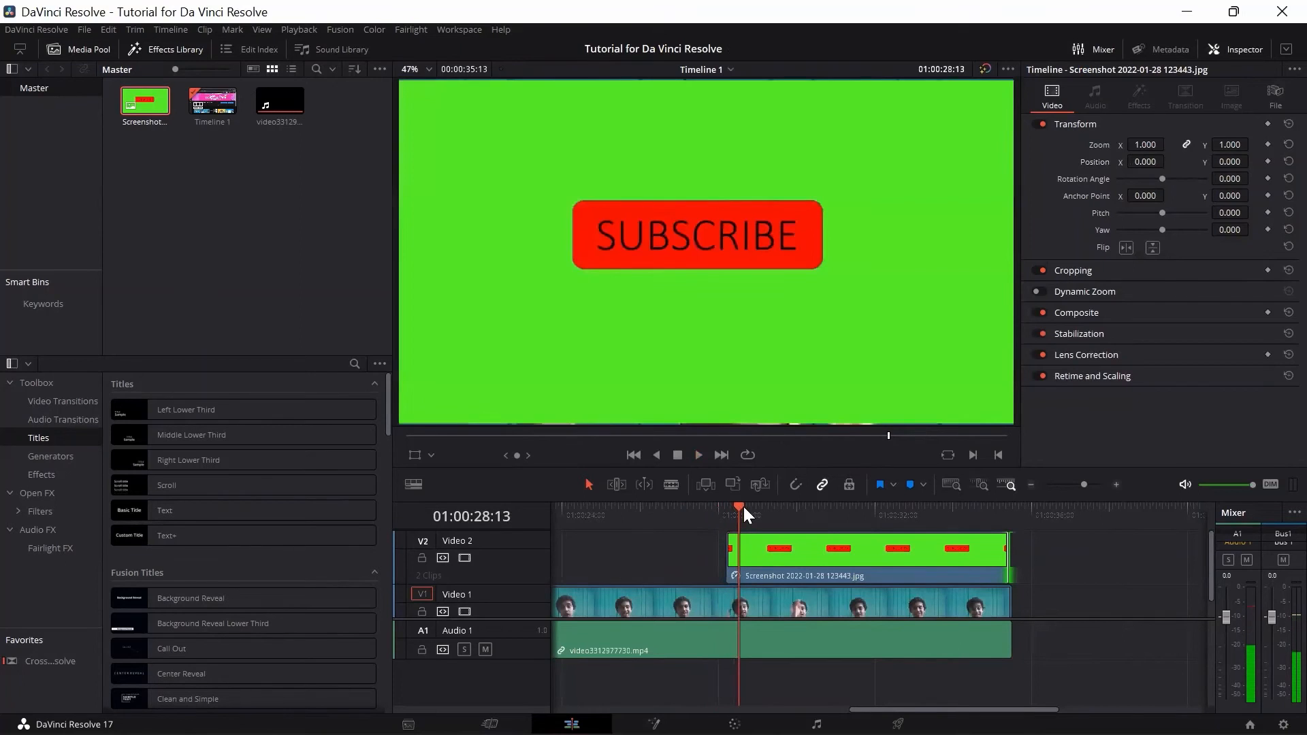
drag(744, 507, 631, 502)
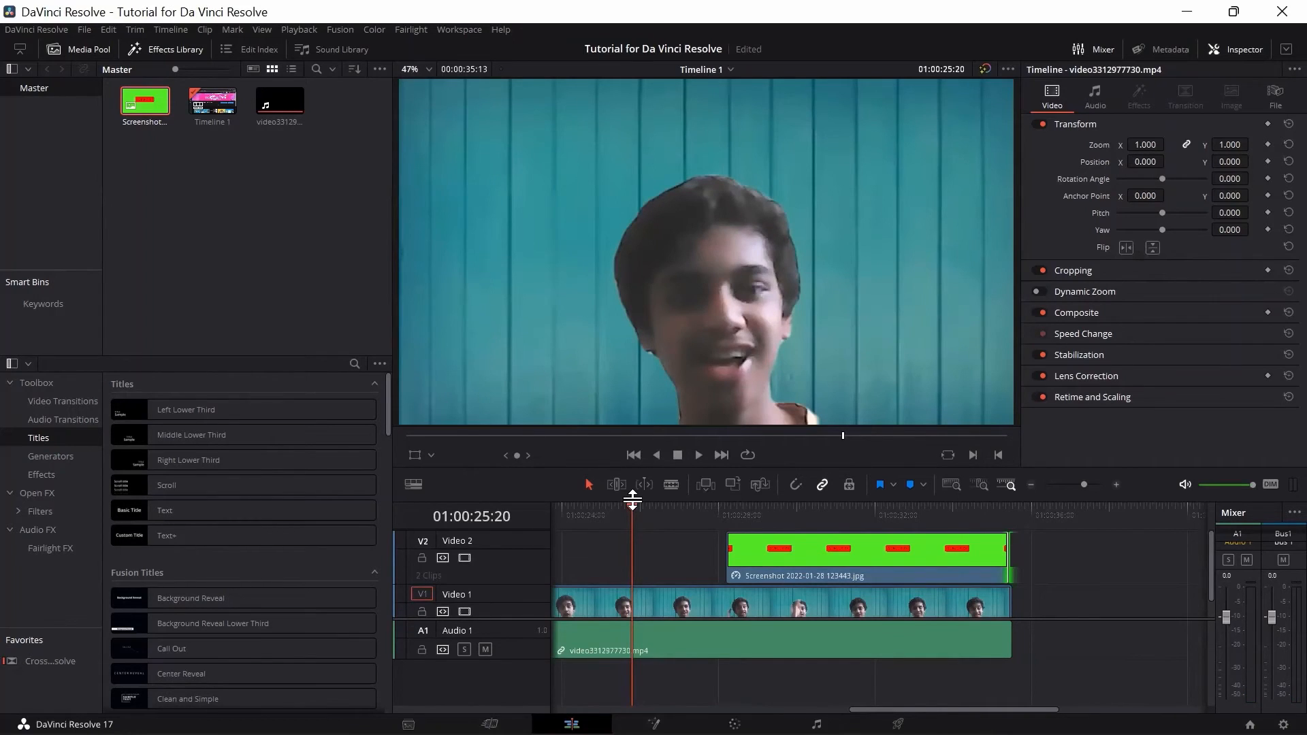
key(space)
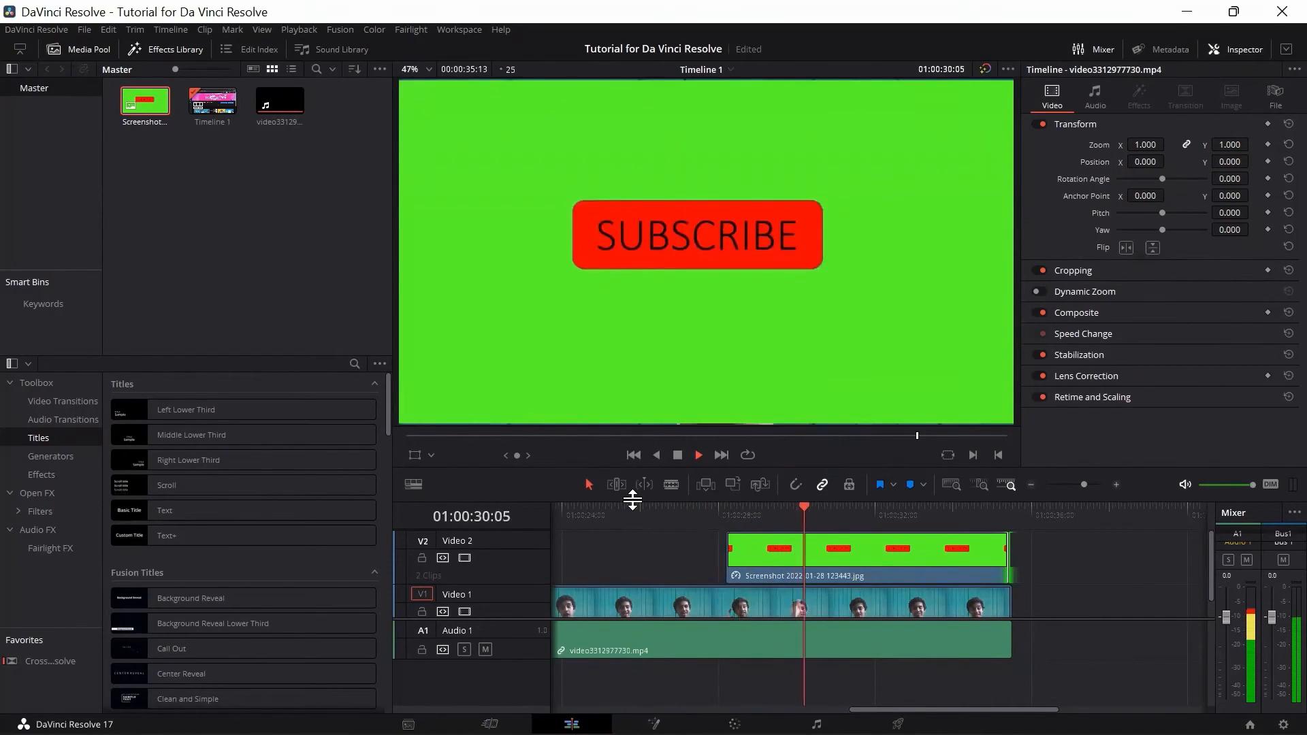
key(space)
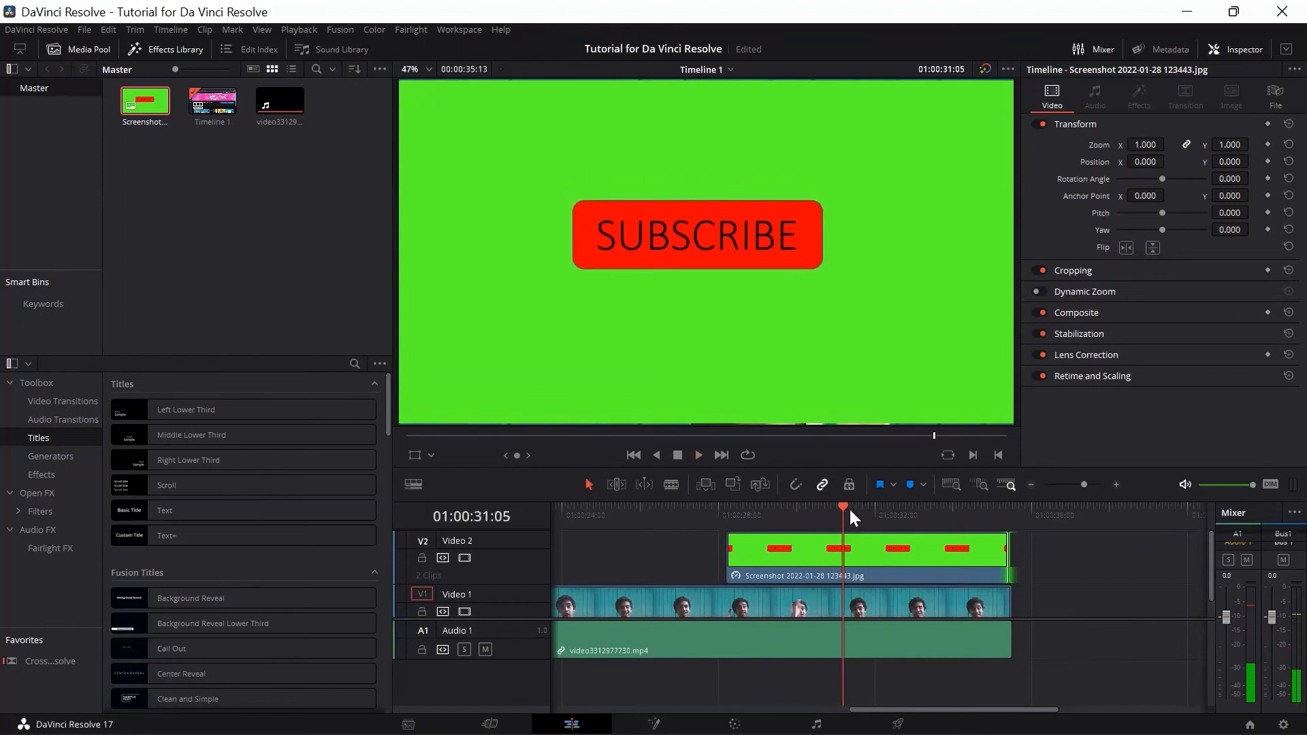
drag(845, 508, 809, 505)
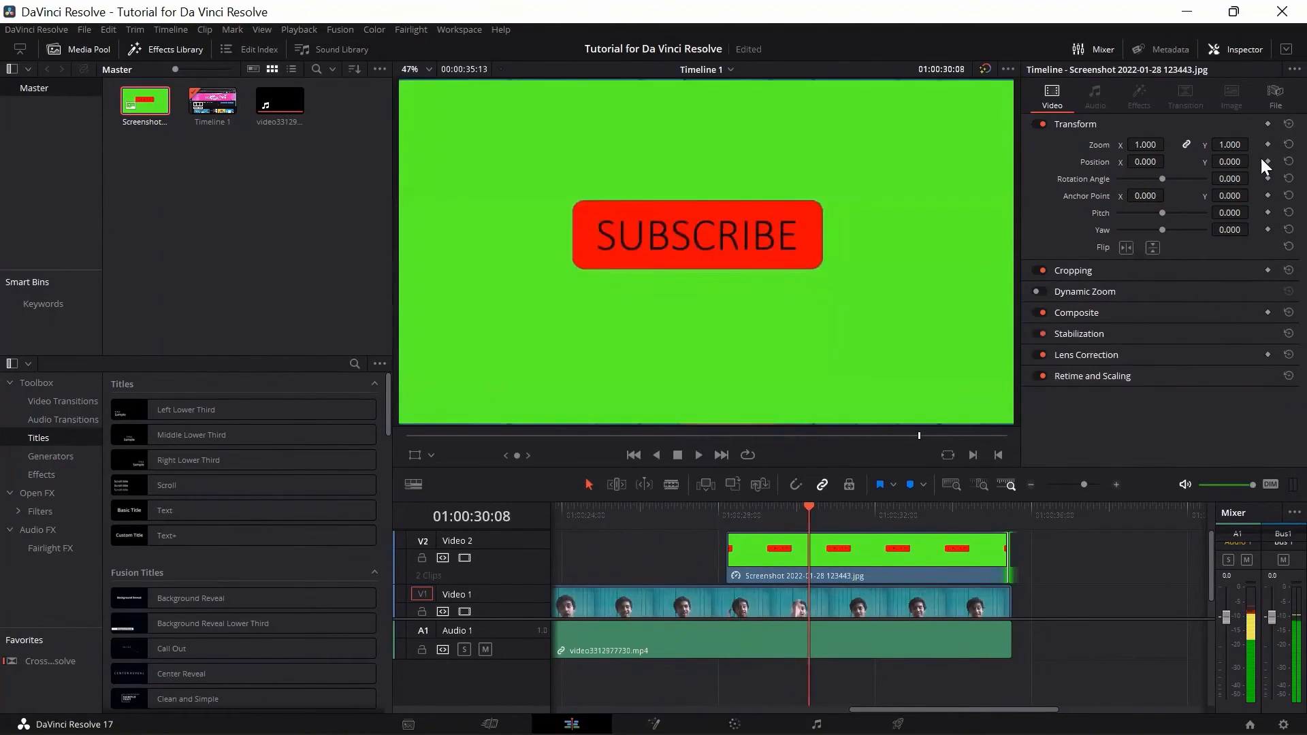
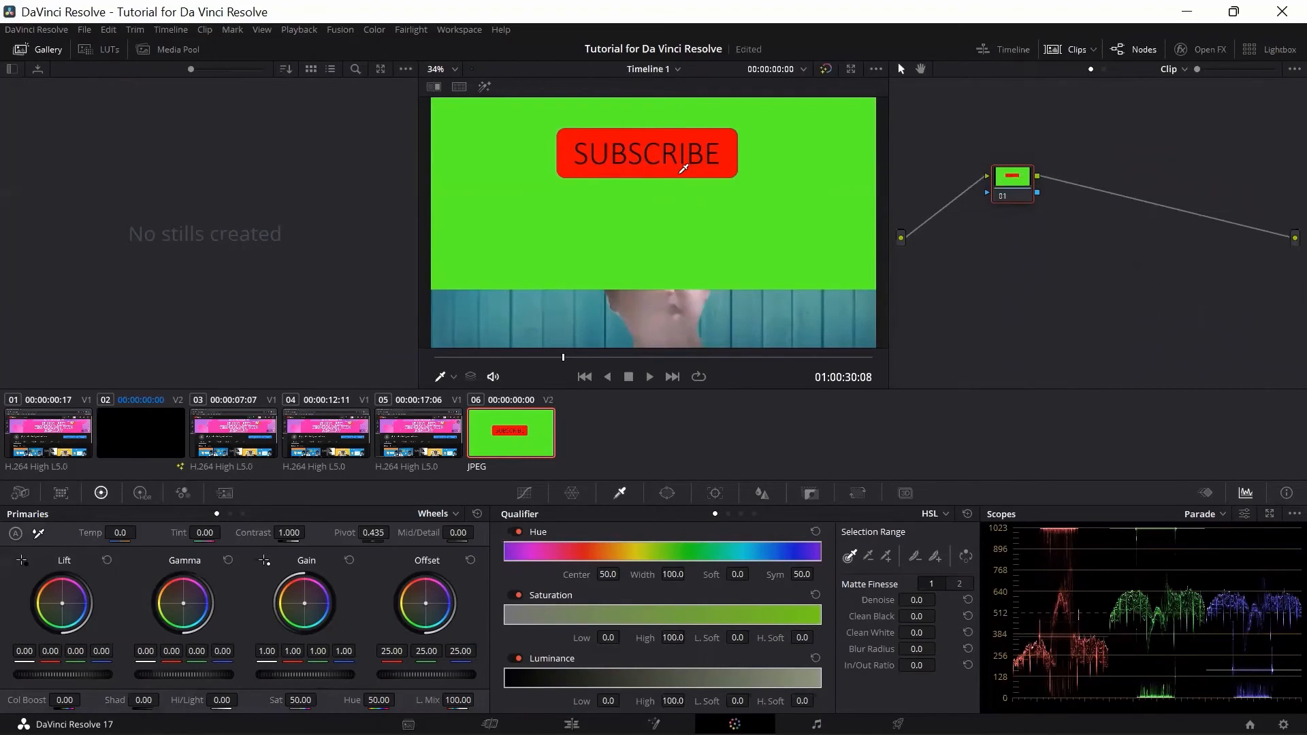
Step: Sample the Subscribe image's green background with the Qualifier picker
click(684, 187)
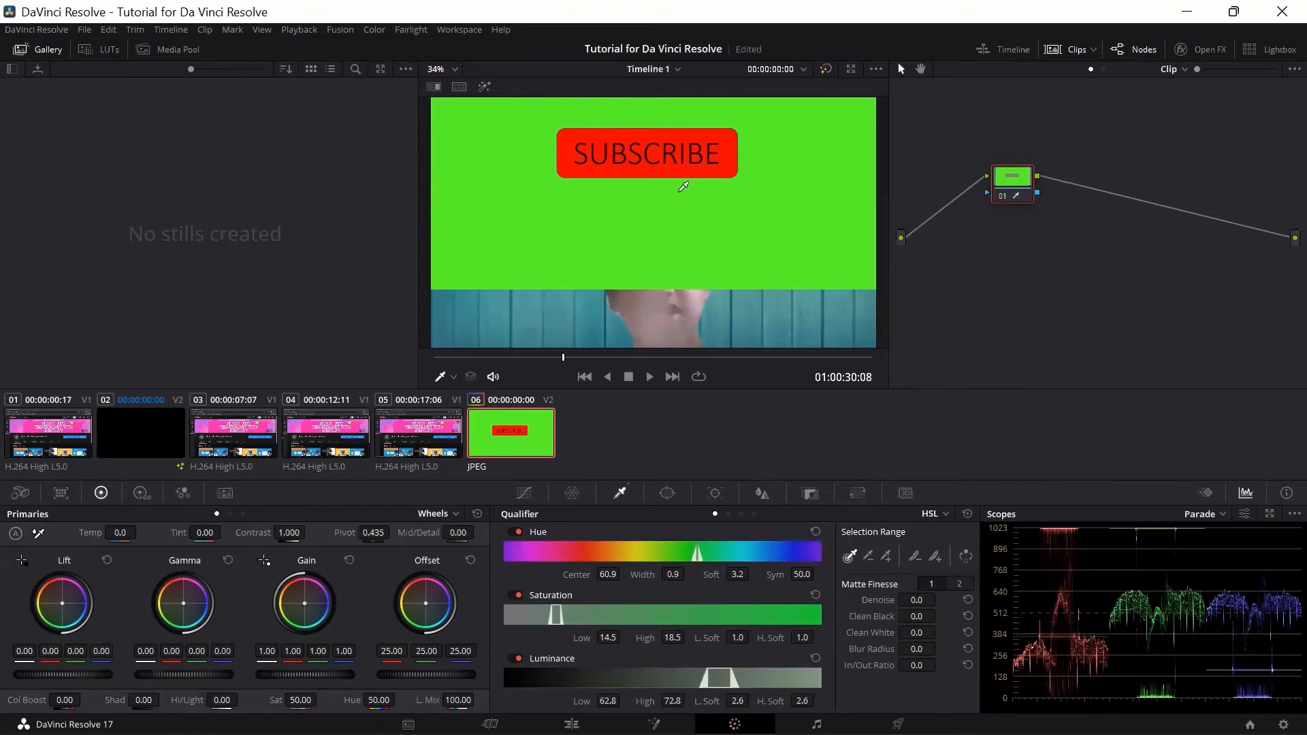
key(ctrl+z)
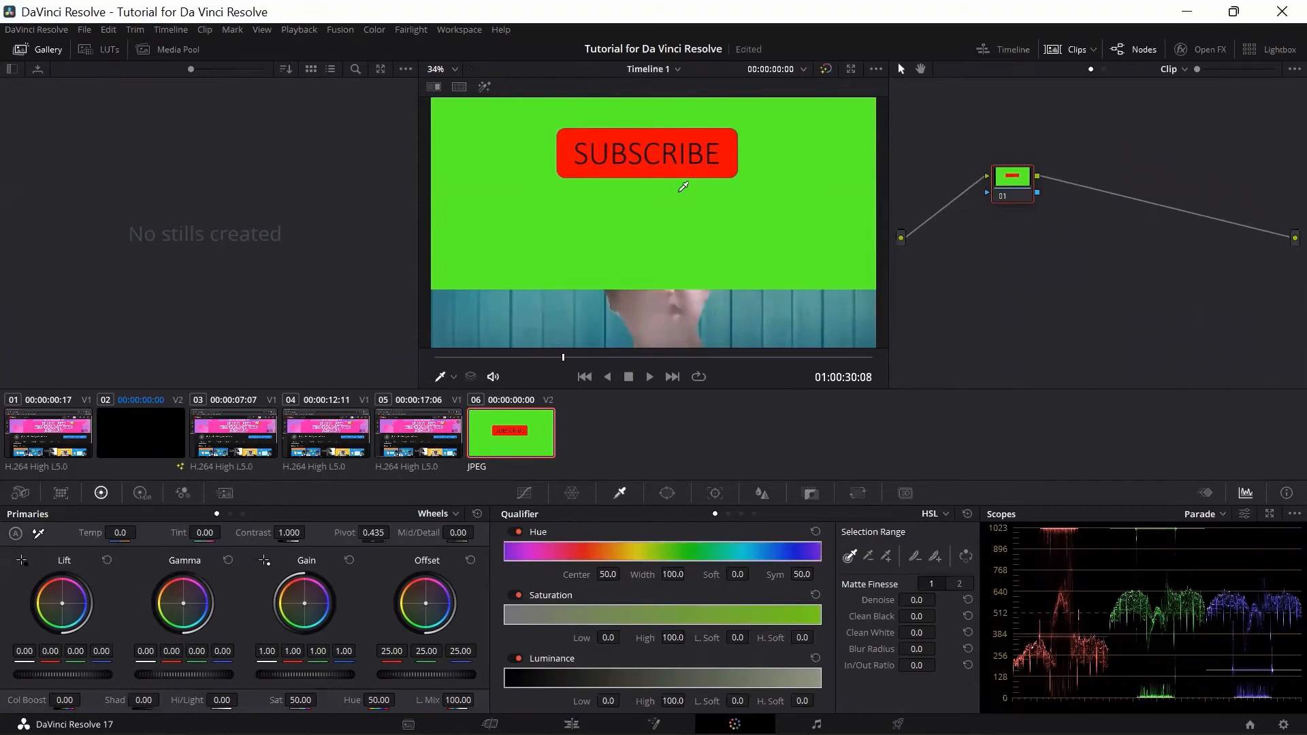
click(684, 186)
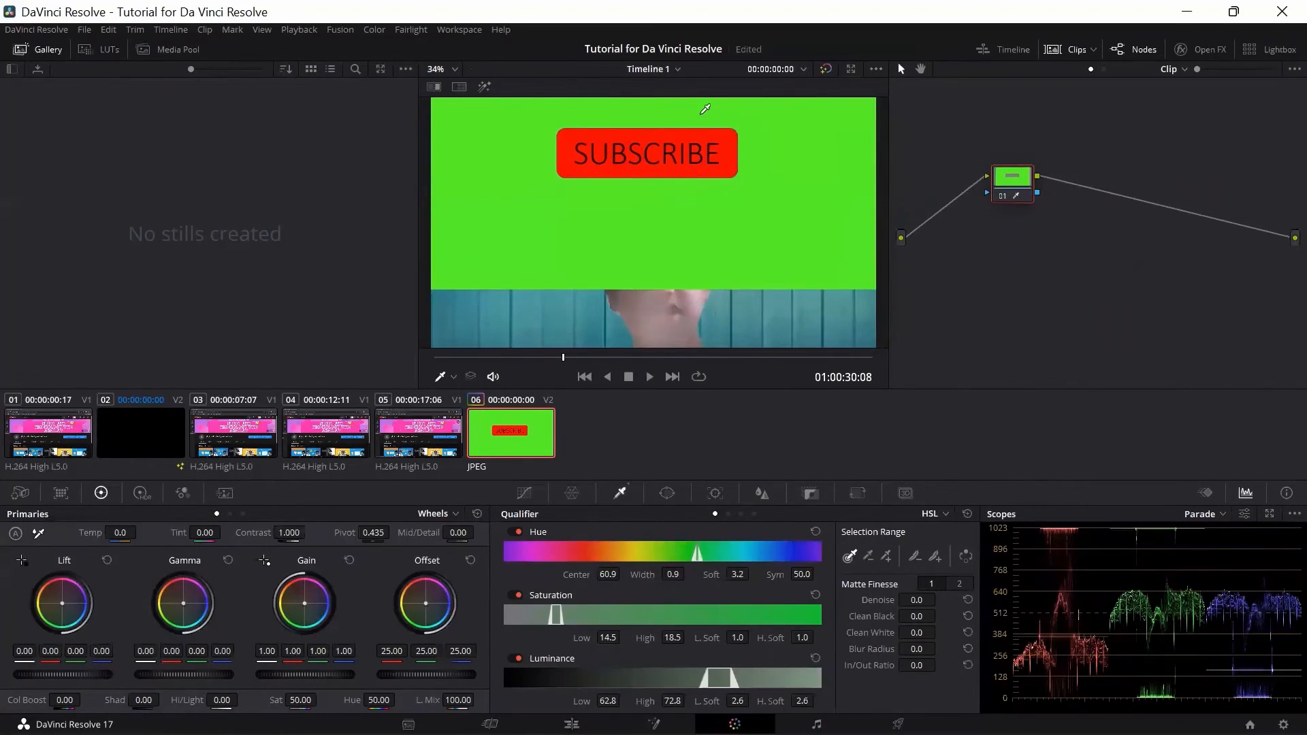
right_click(1073, 227)
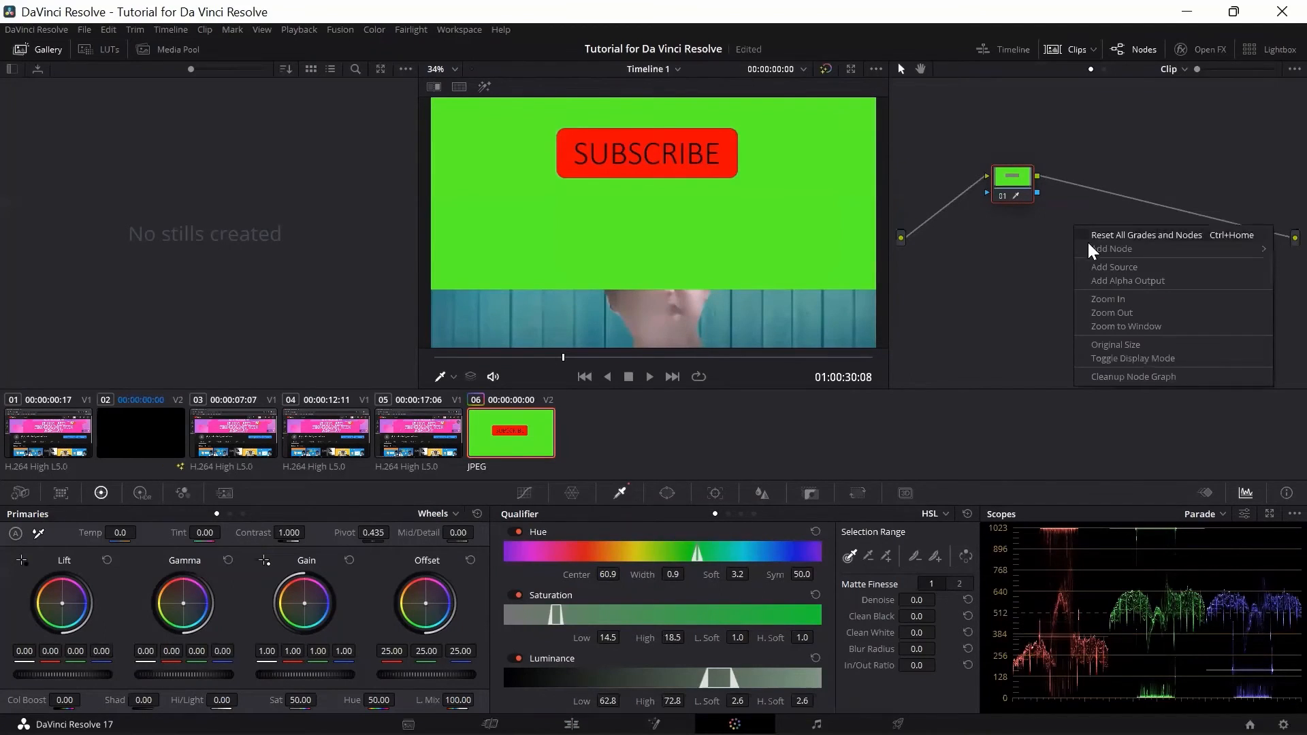
click(1108, 280)
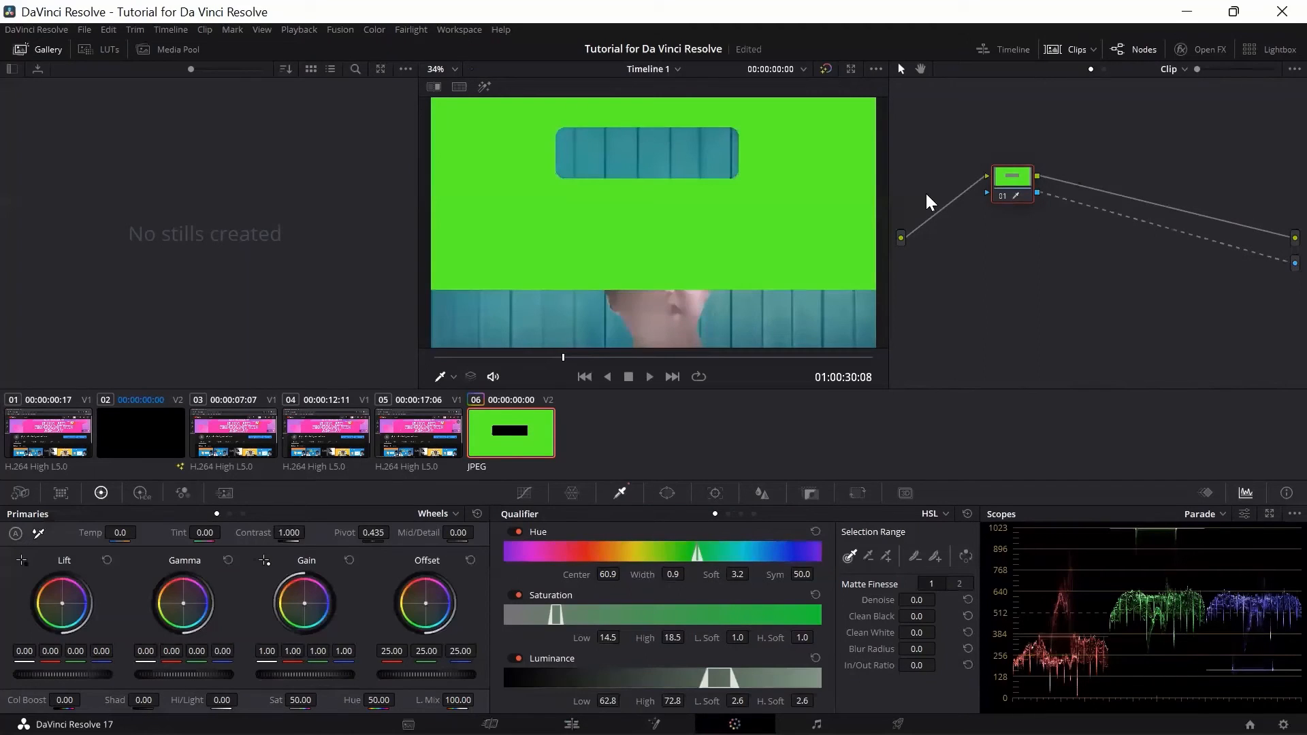
right_click(999, 256)
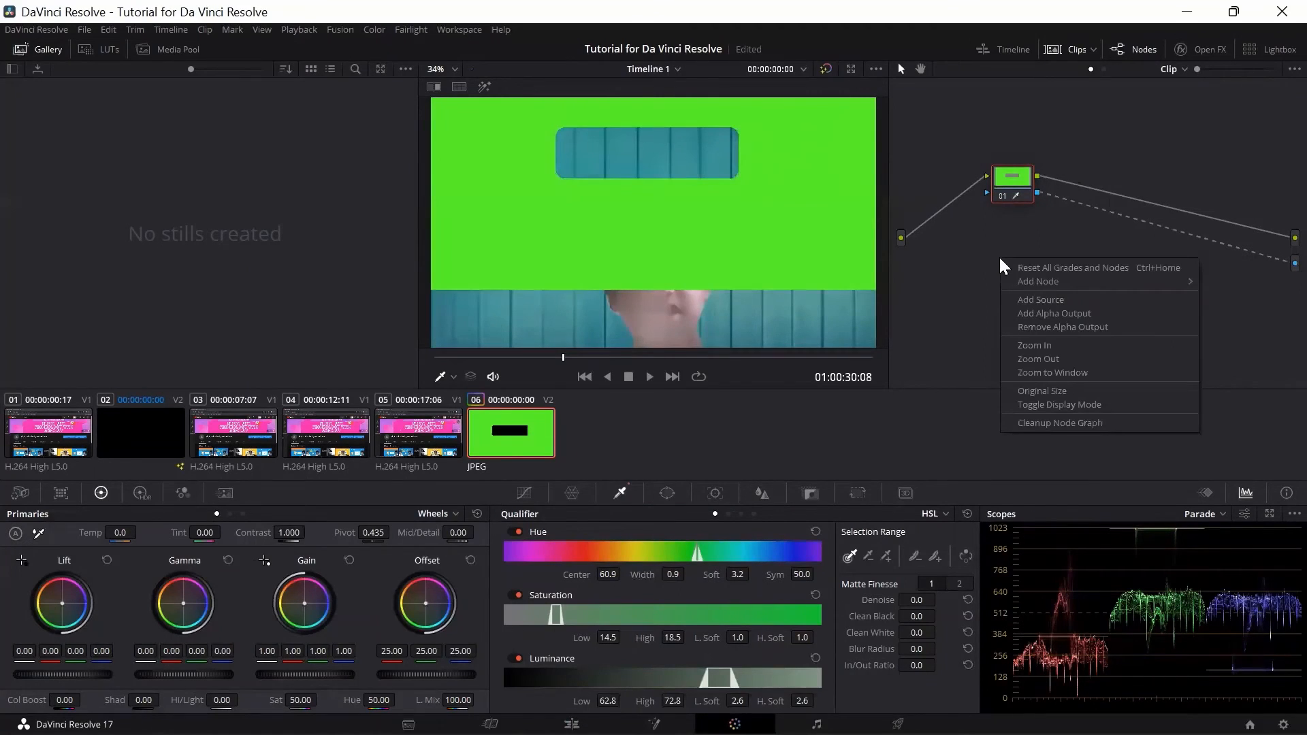
click(1073, 325)
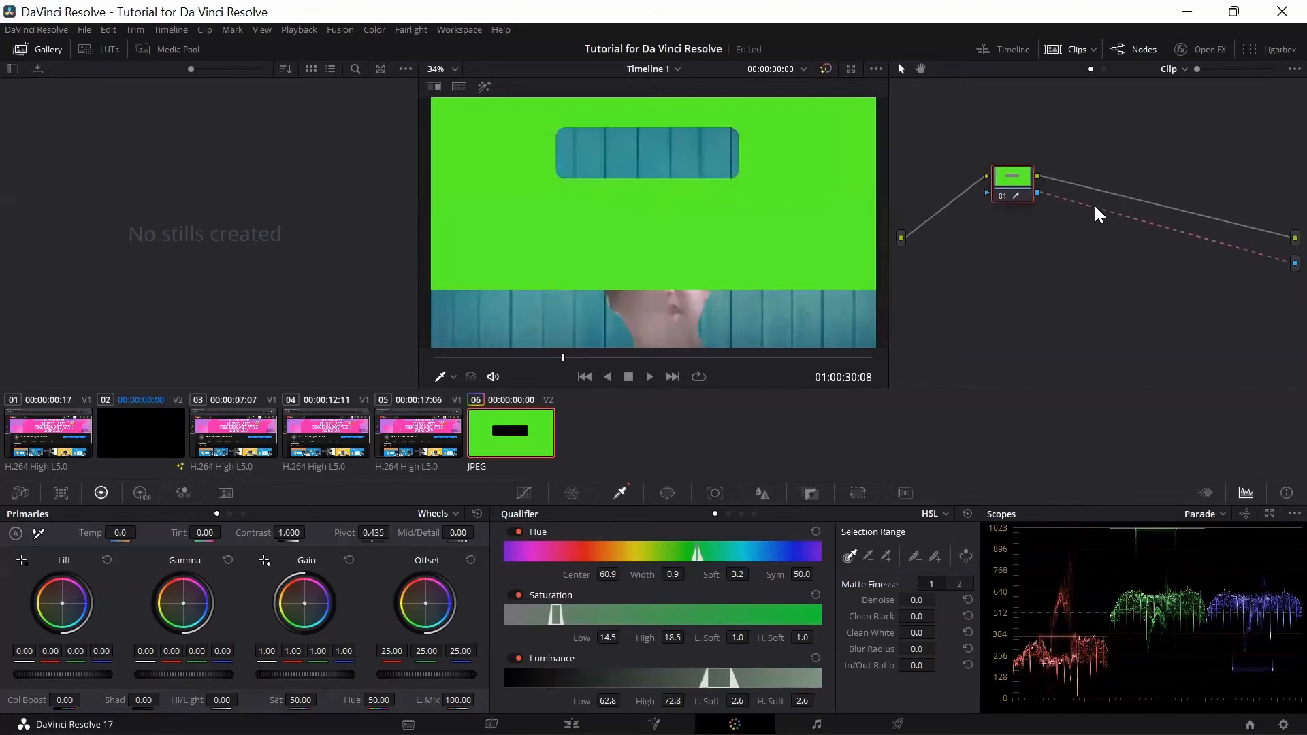
key(Delete)
right_click(1237, 269)
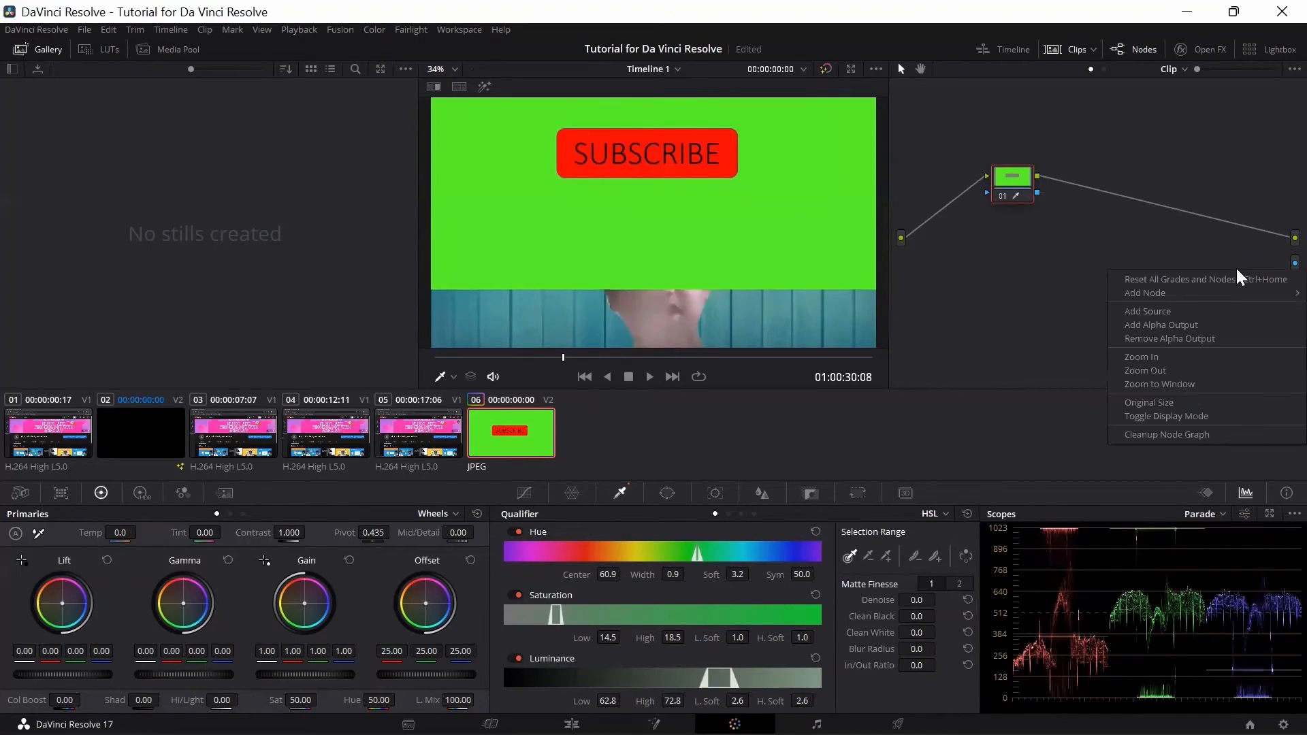
click(1207, 337)
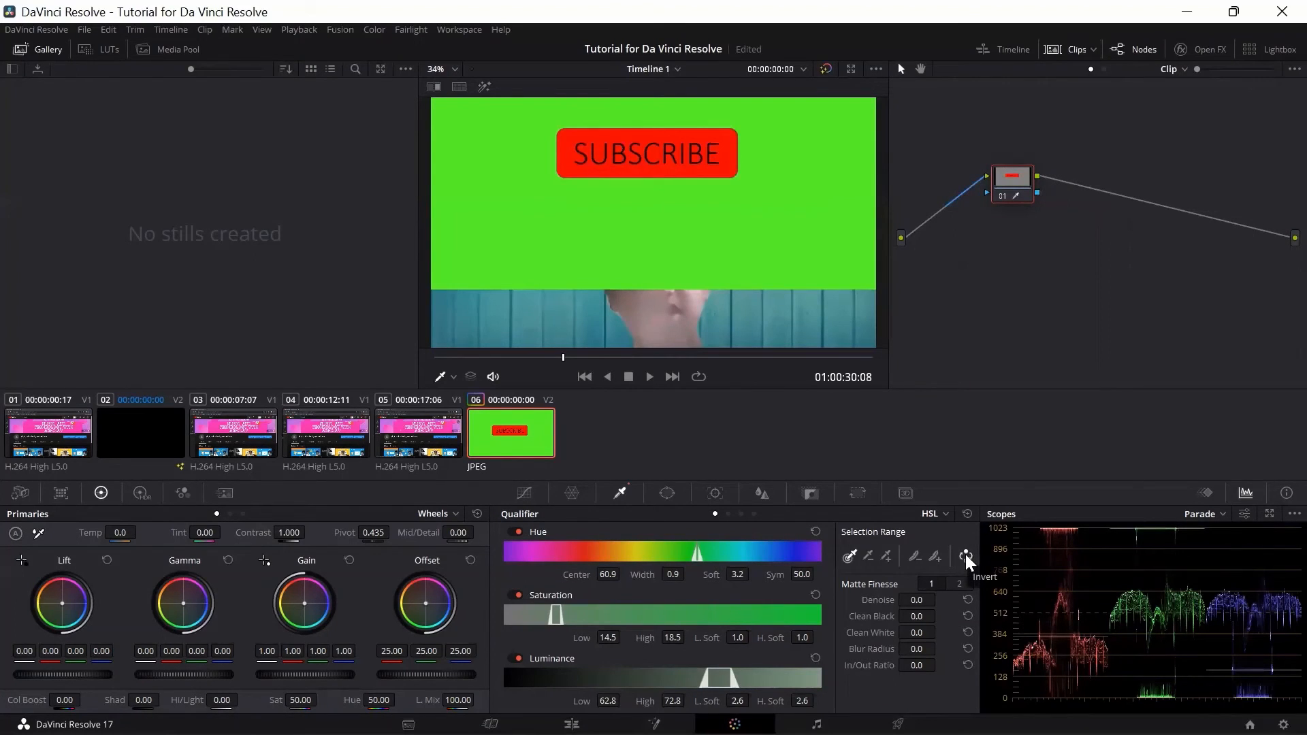
Step: Add an alpha output to the Subscribe clip's node graph and connect node 01's alpha output to it
right_click(1135, 278)
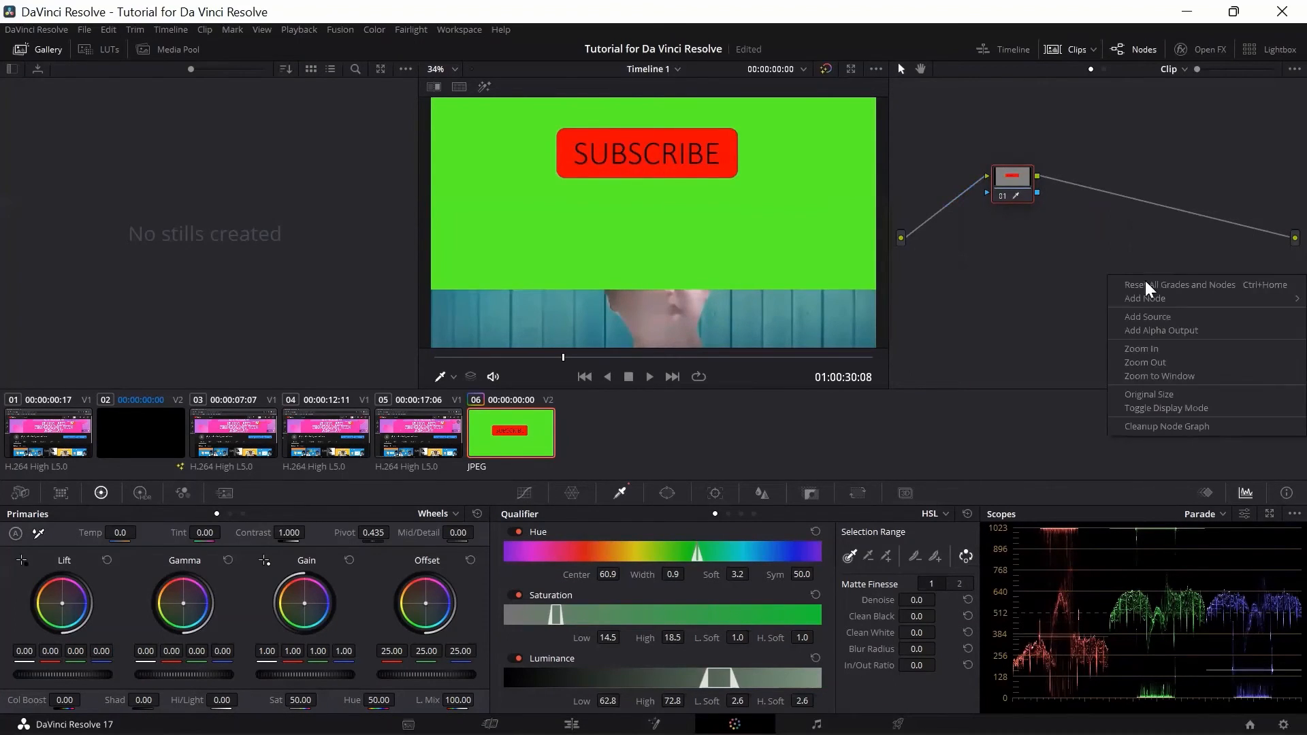
click(1167, 329)
drag(1275, 264, 1042, 196)
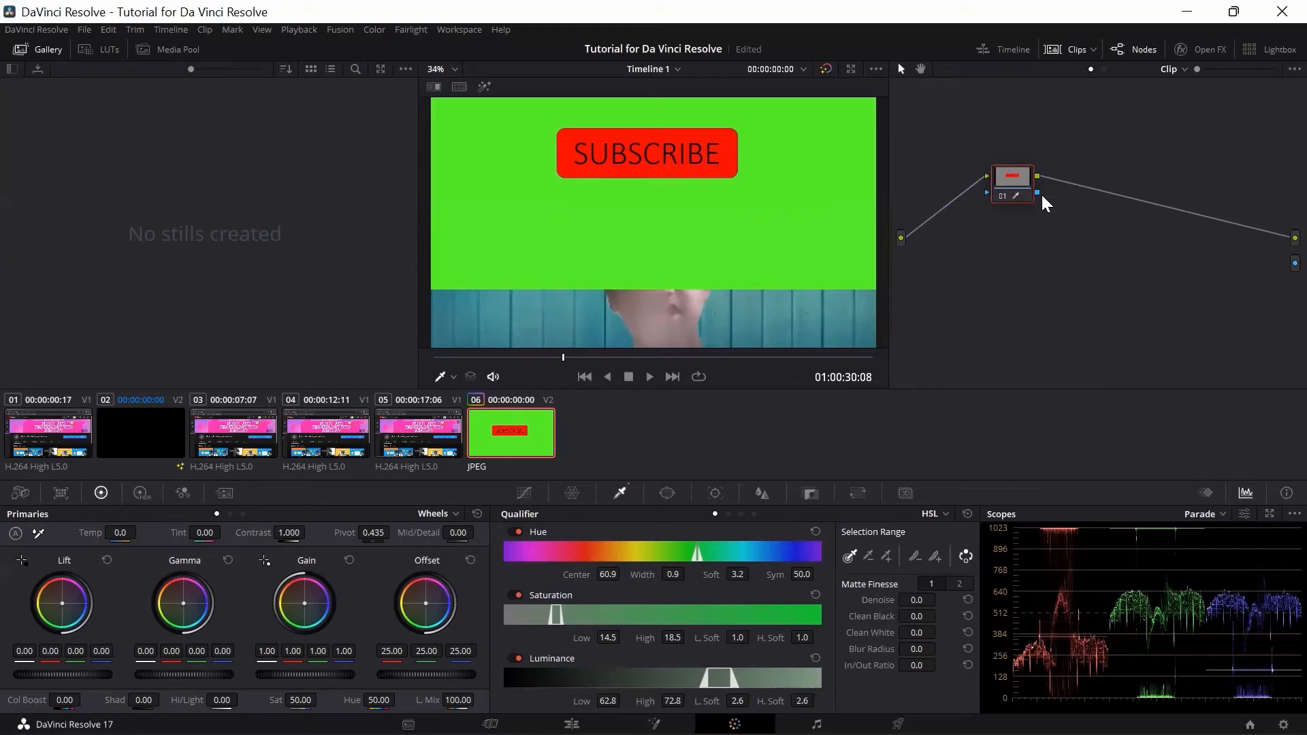
drag(1275, 264, 1032, 193)
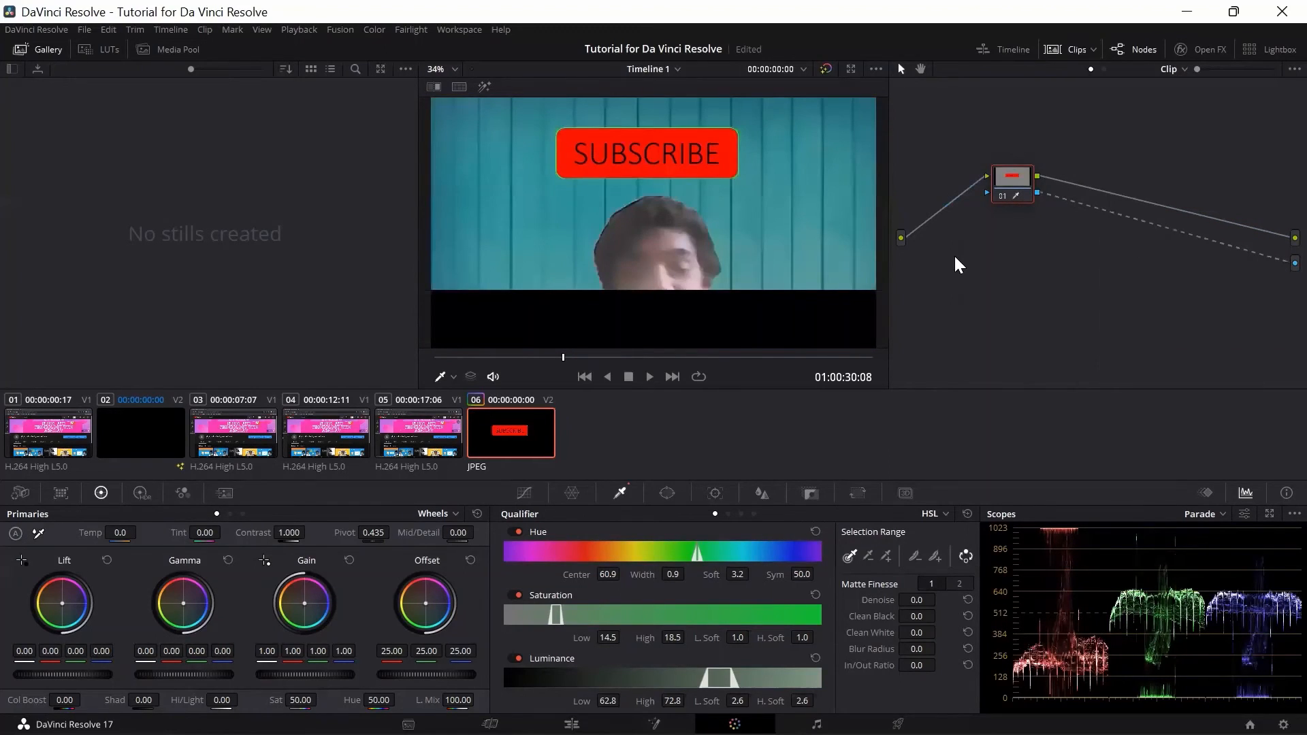
Step: Examine the keyed Subscribe overlay in the viewer, and reselect clip 06
scroll(660, 149, up, 1)
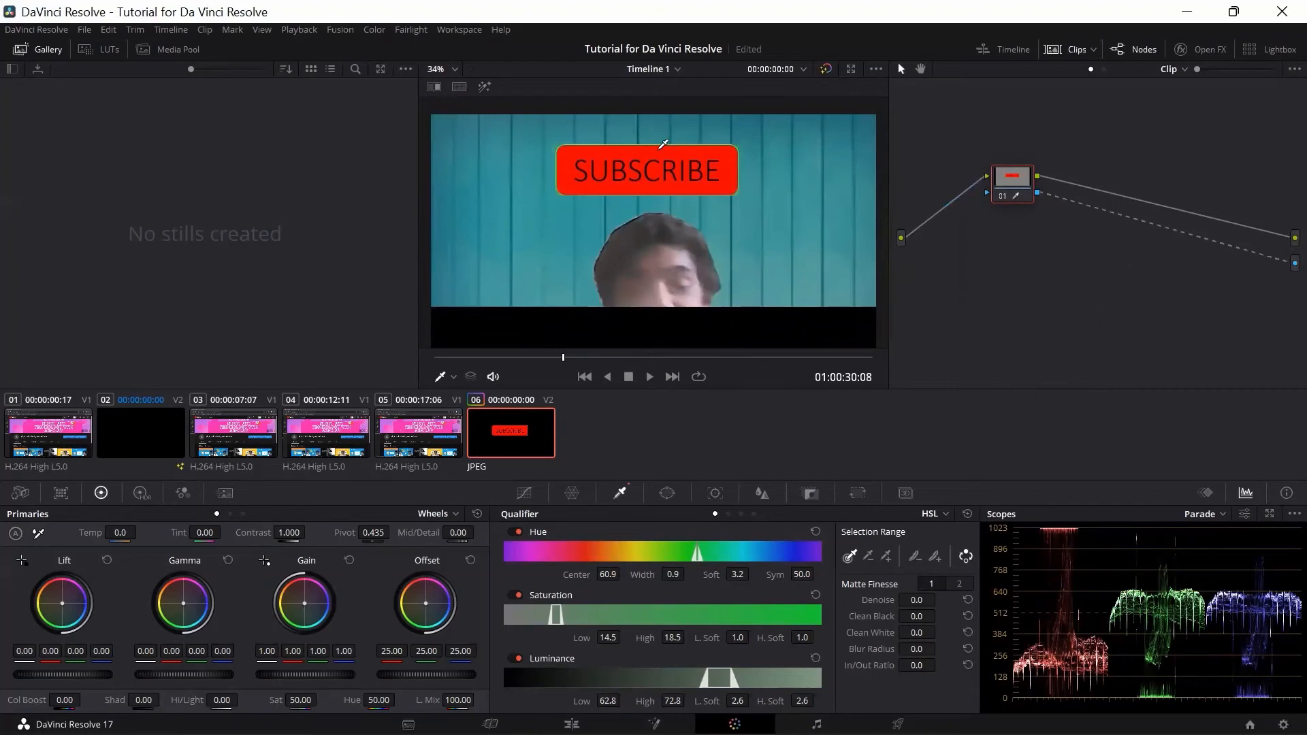
scroll(663, 144, up, 2)
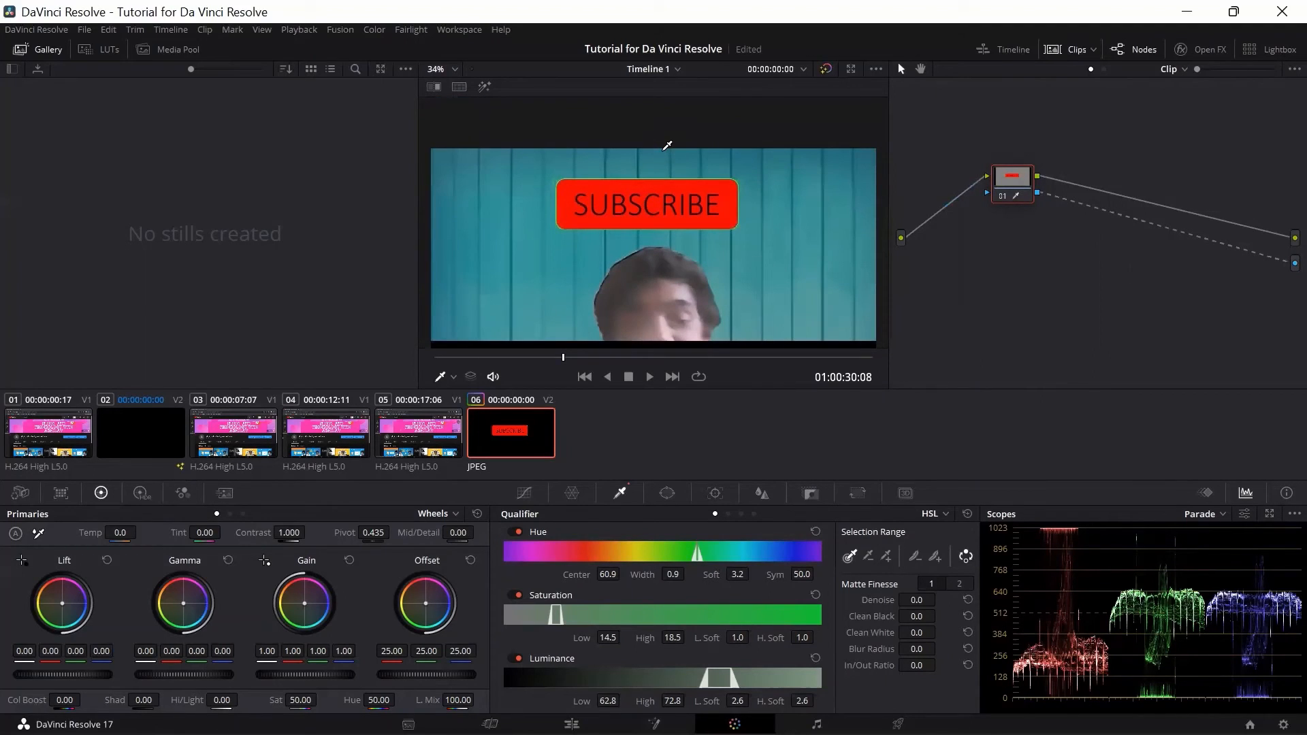
key(ctrl+z)
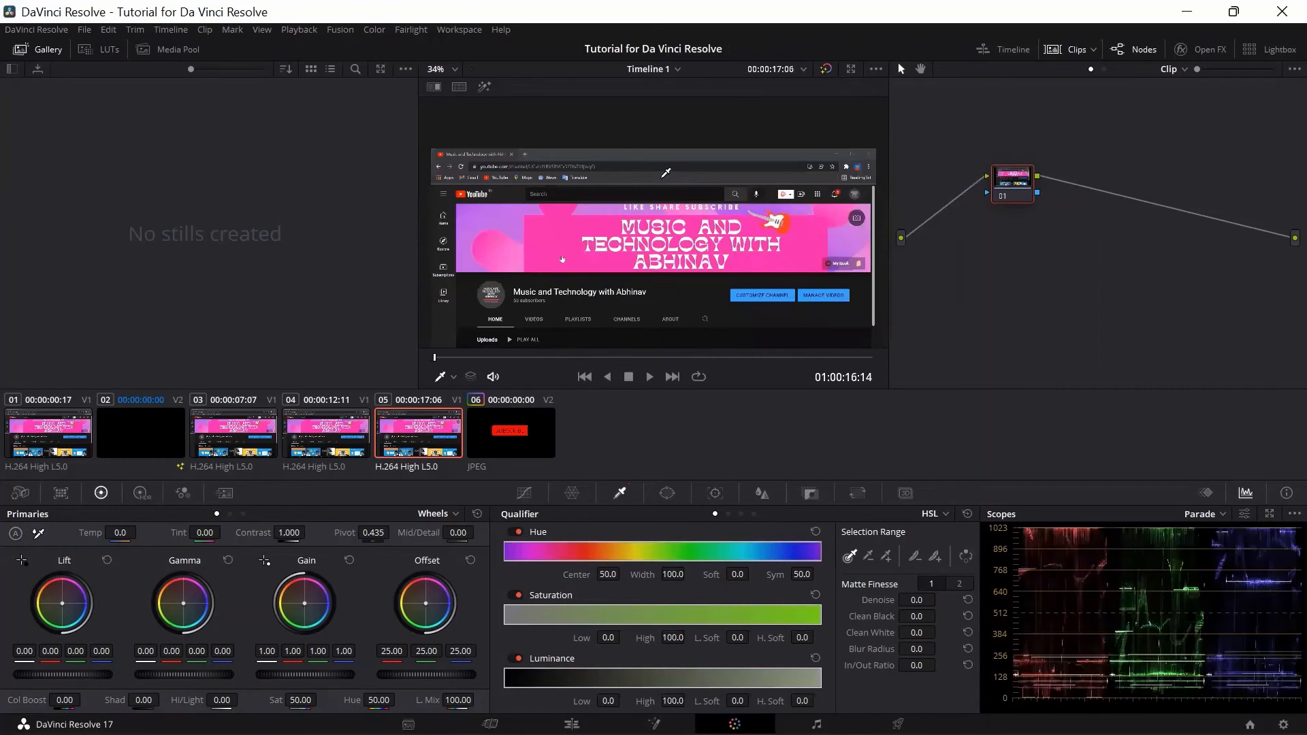
click(518, 454)
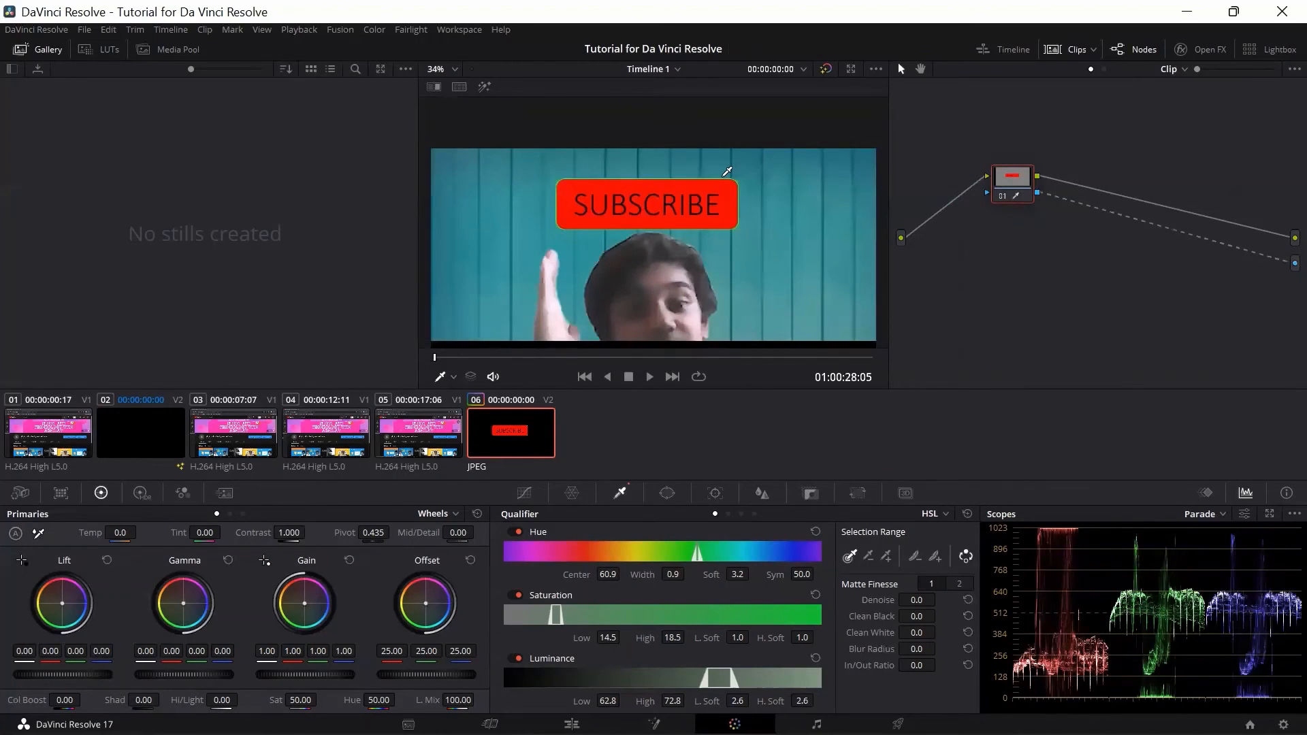
Step: Try to resample the key colour at the green fringe along the Subscribe button's edge with the Qualifier picker
click(727, 172)
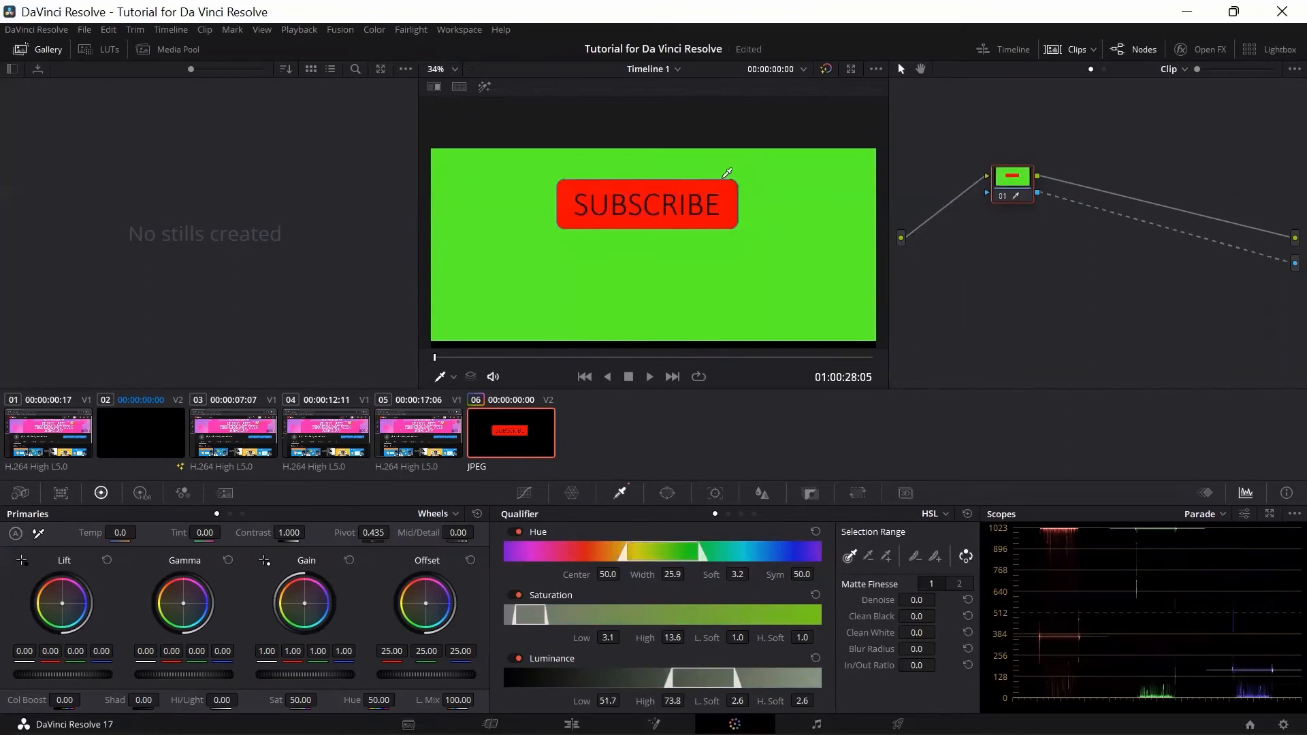
click(727, 173)
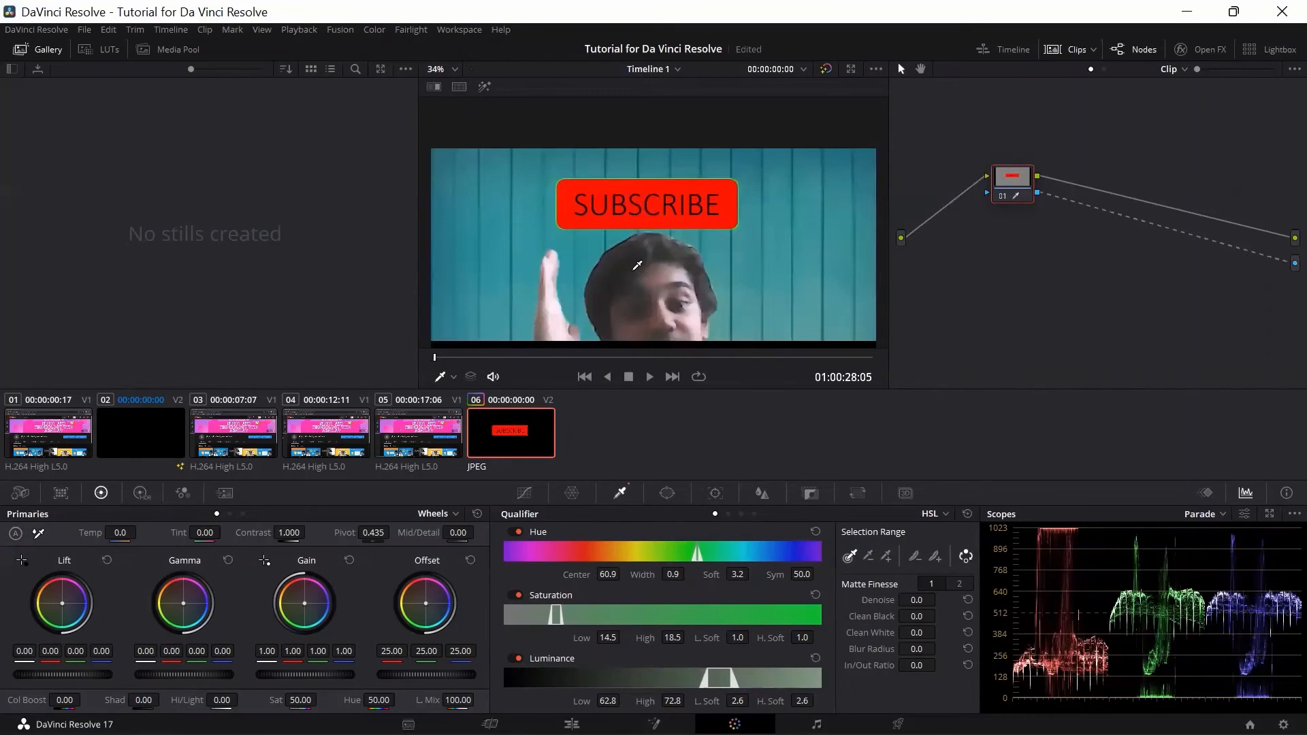
scroll(638, 265, down, 3)
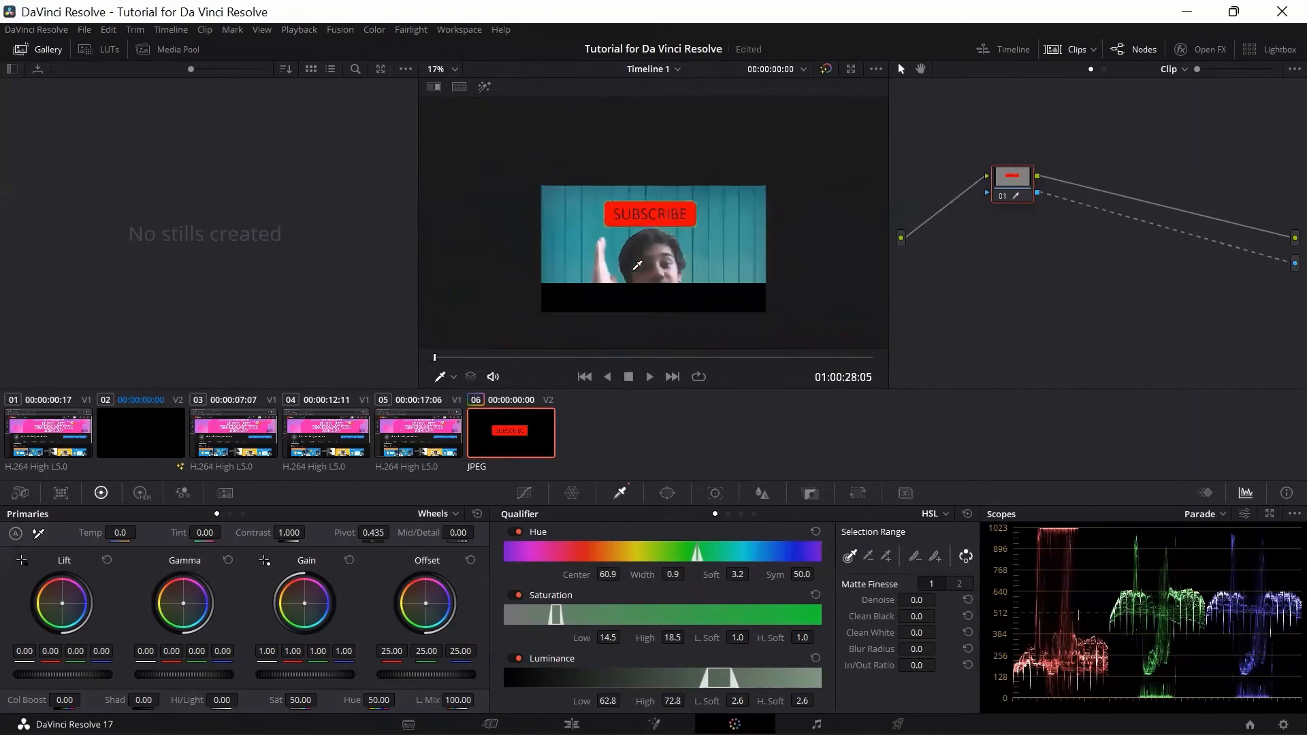
scroll(637, 265, down, 4)
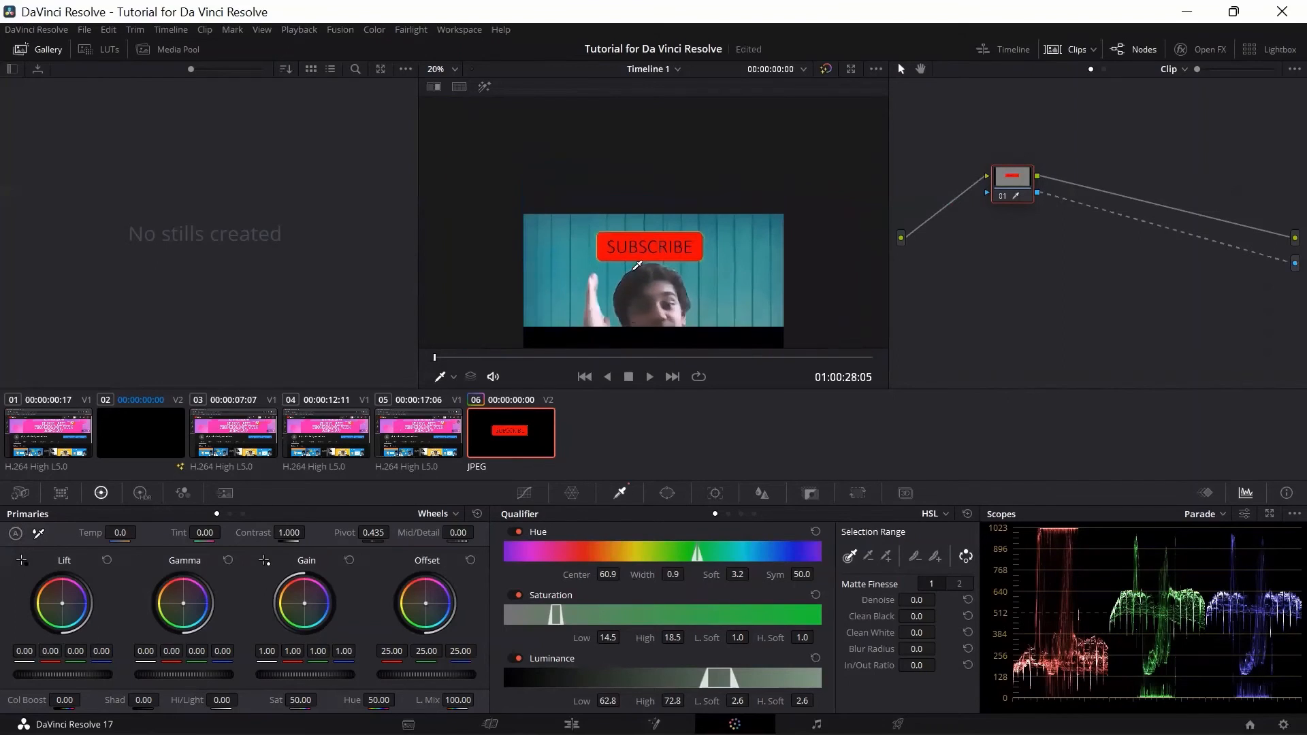
scroll(637, 265, down, 2)
scroll(637, 265, up, 2)
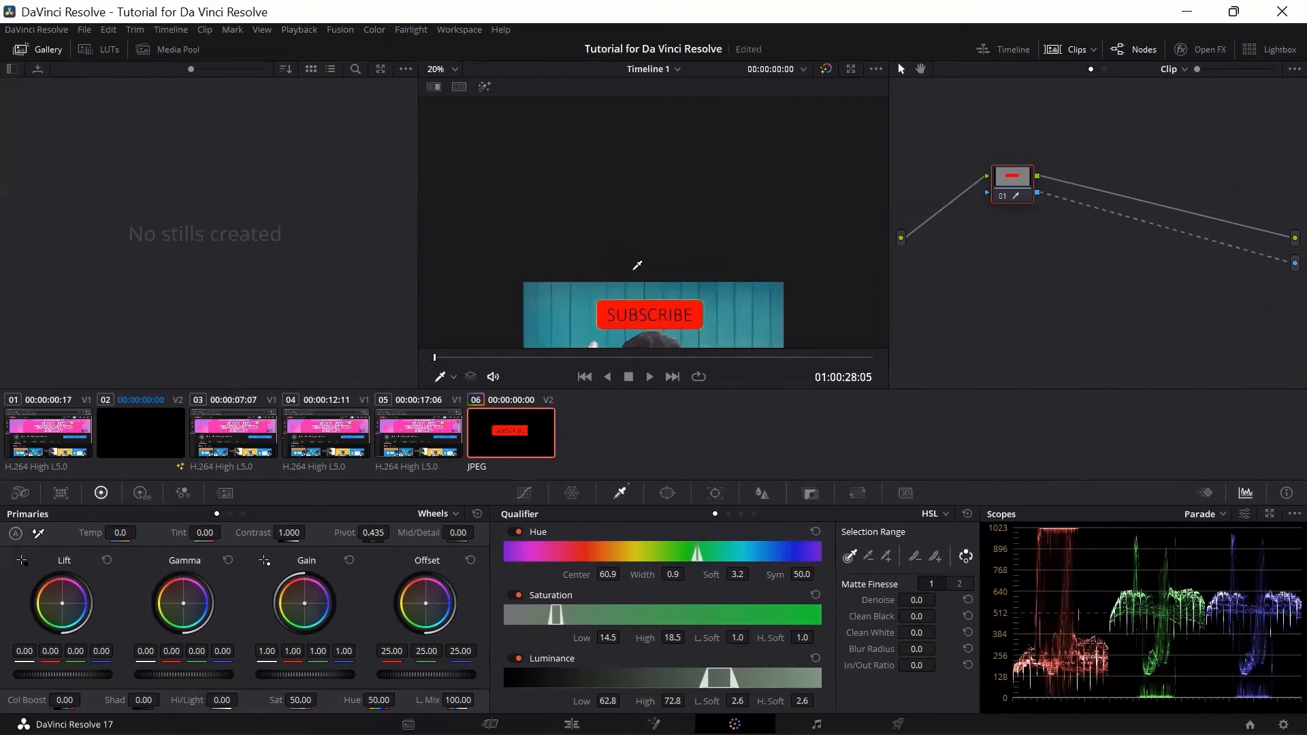
scroll(637, 265, down, 6)
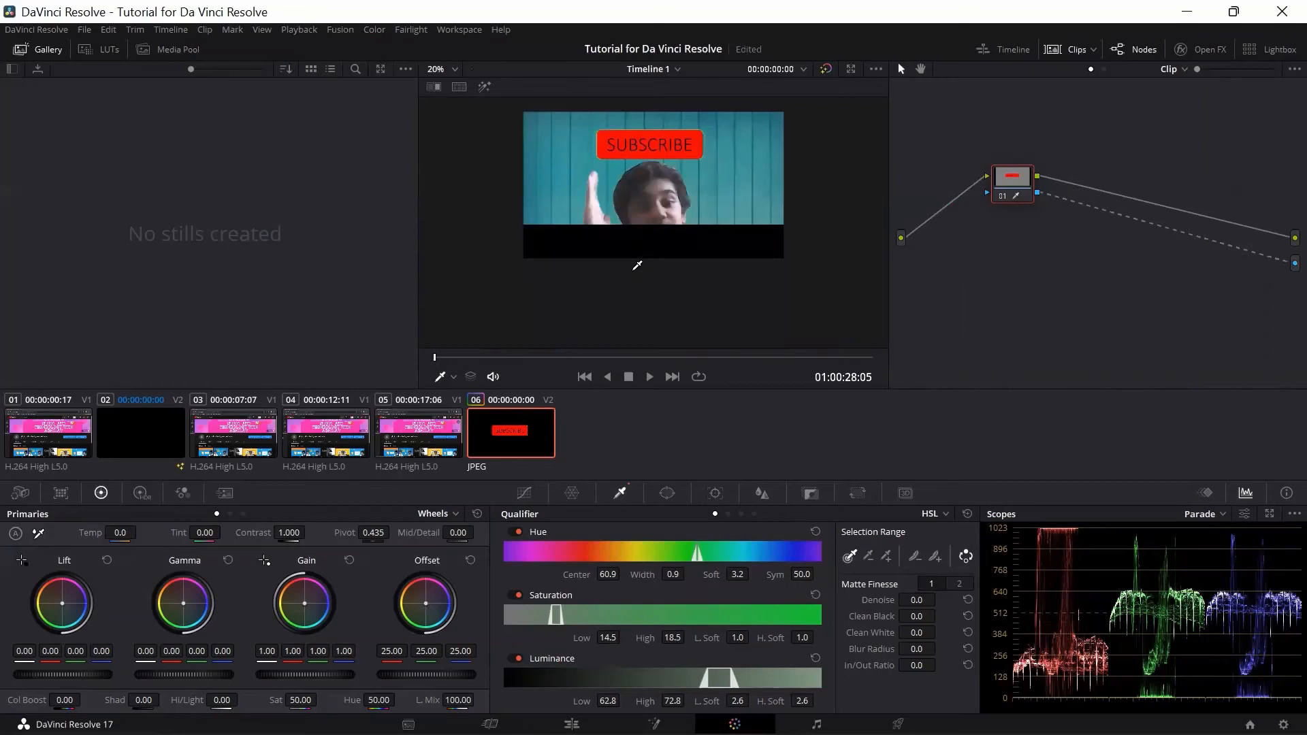
click(1049, 20)
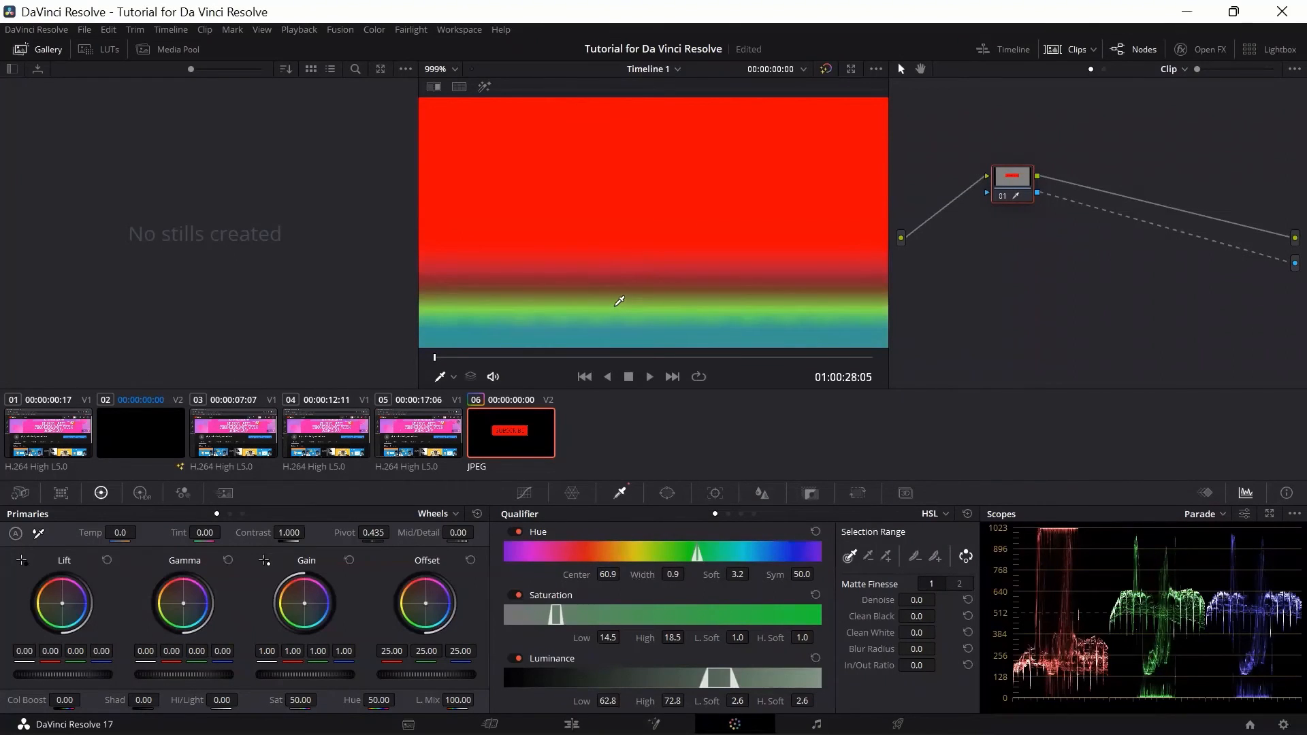
click(620, 302)
click(614, 300)
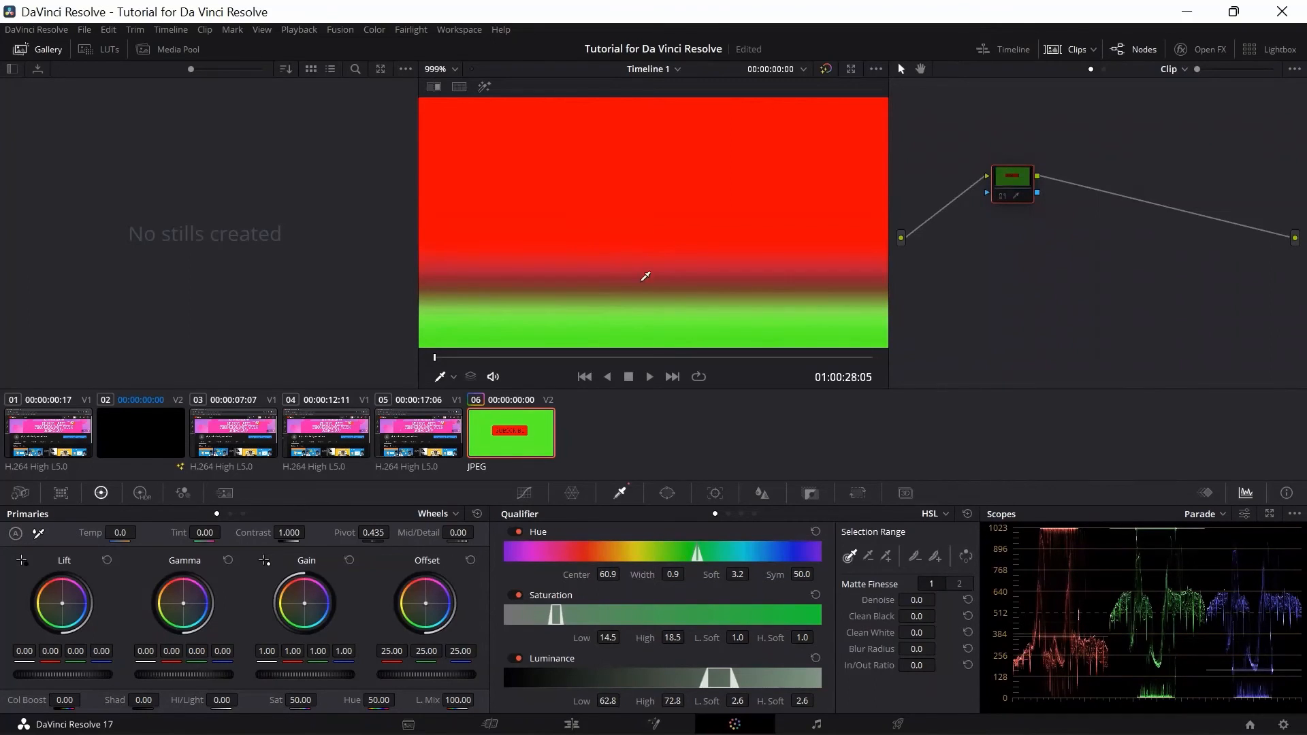
Step: Try to resample the key colour along the Subscribe button's lower edge, with an alpha output connected to node 01
click(652, 308)
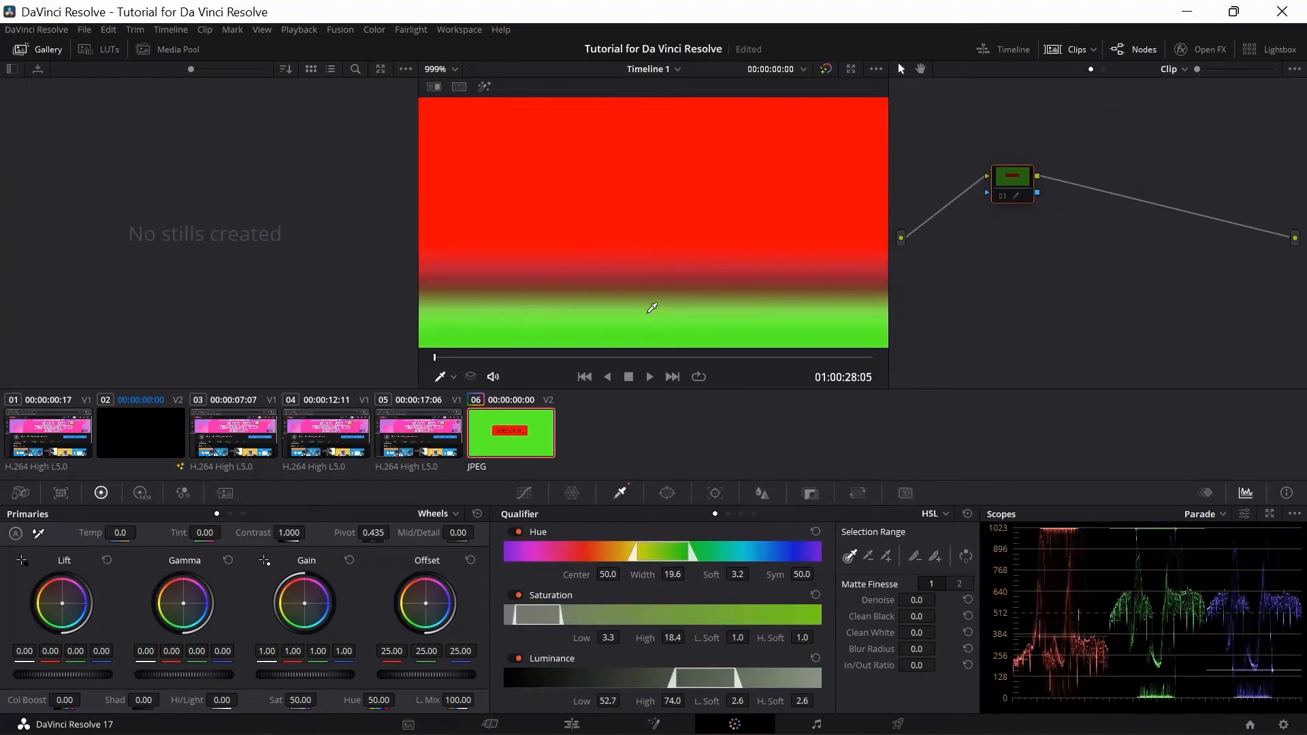
click(652, 308)
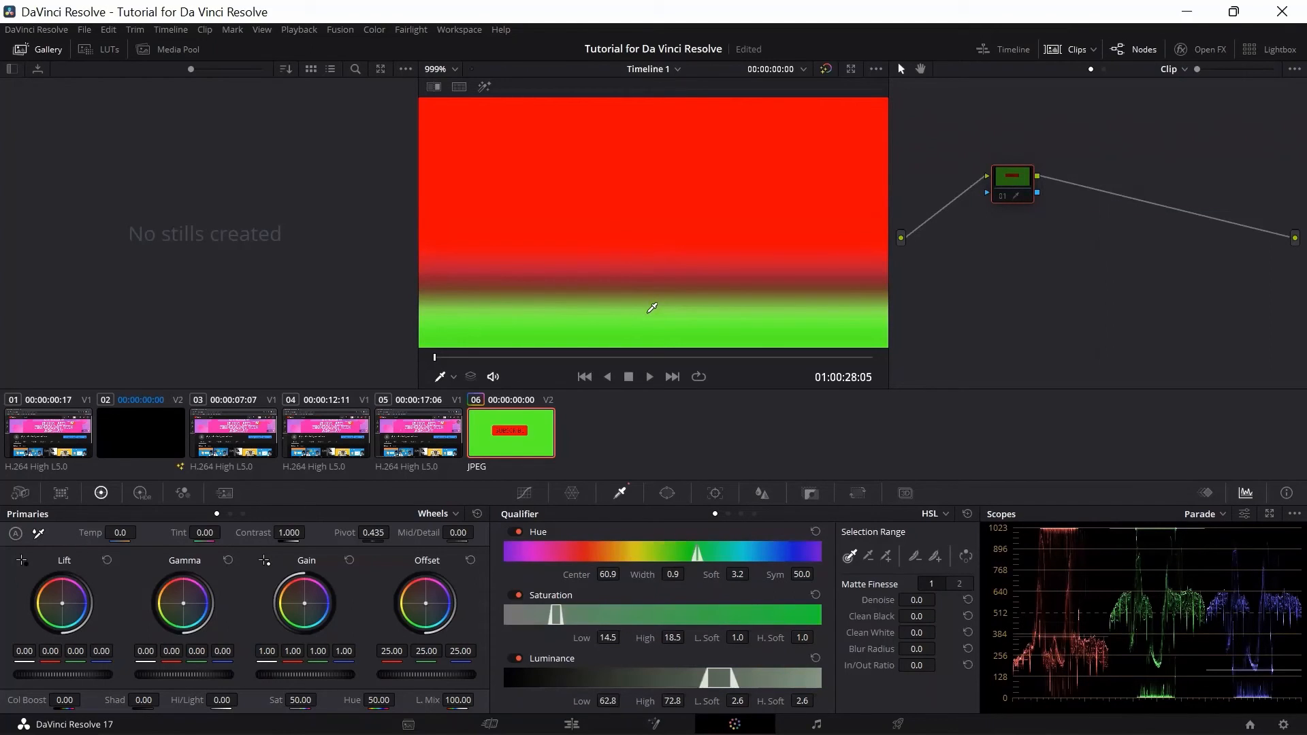
right_click(1131, 318)
click(1157, 374)
drag(1295, 263, 1037, 193)
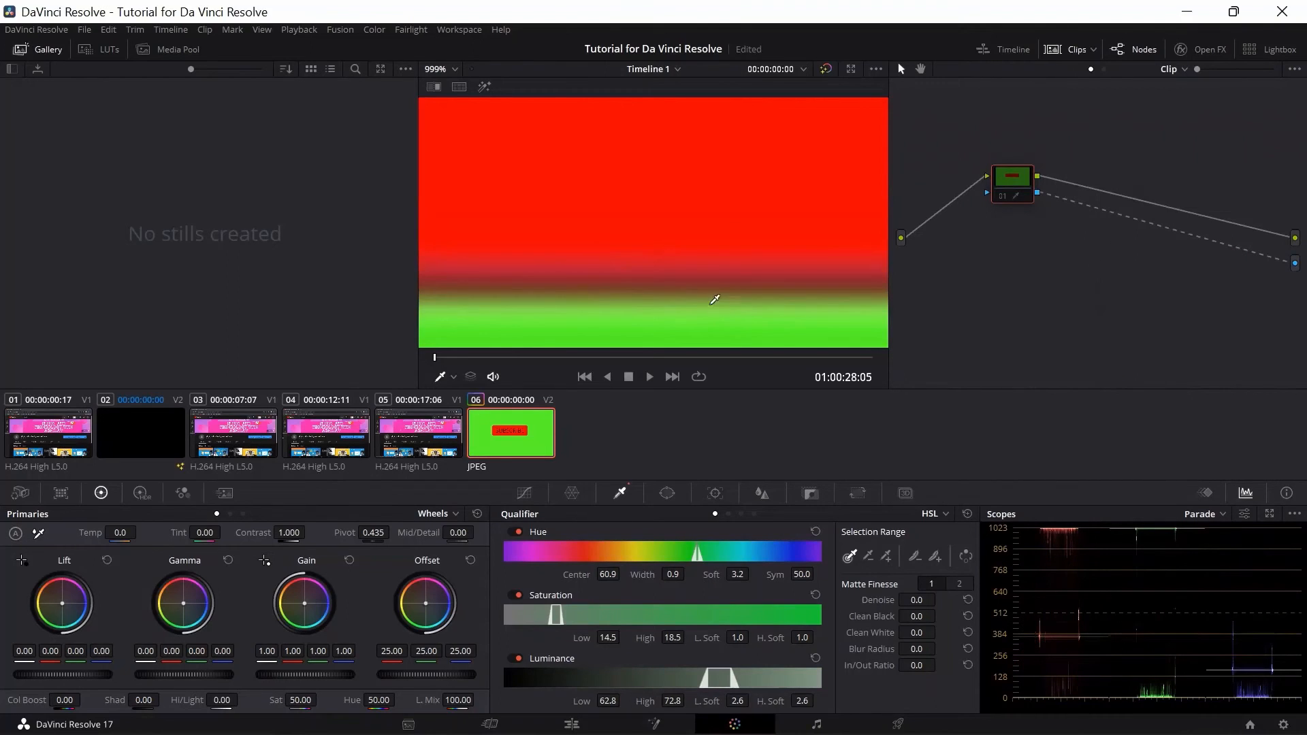
drag(709, 293, 709, 300)
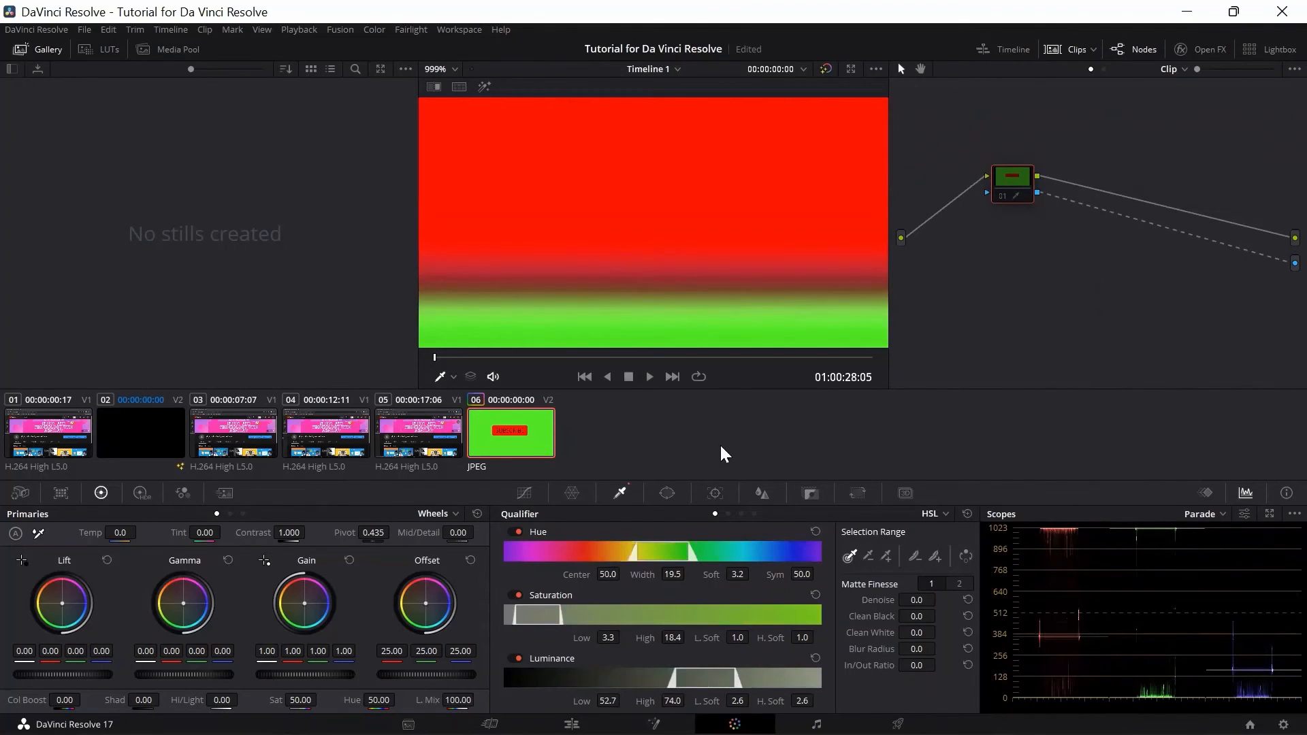
click(667, 335)
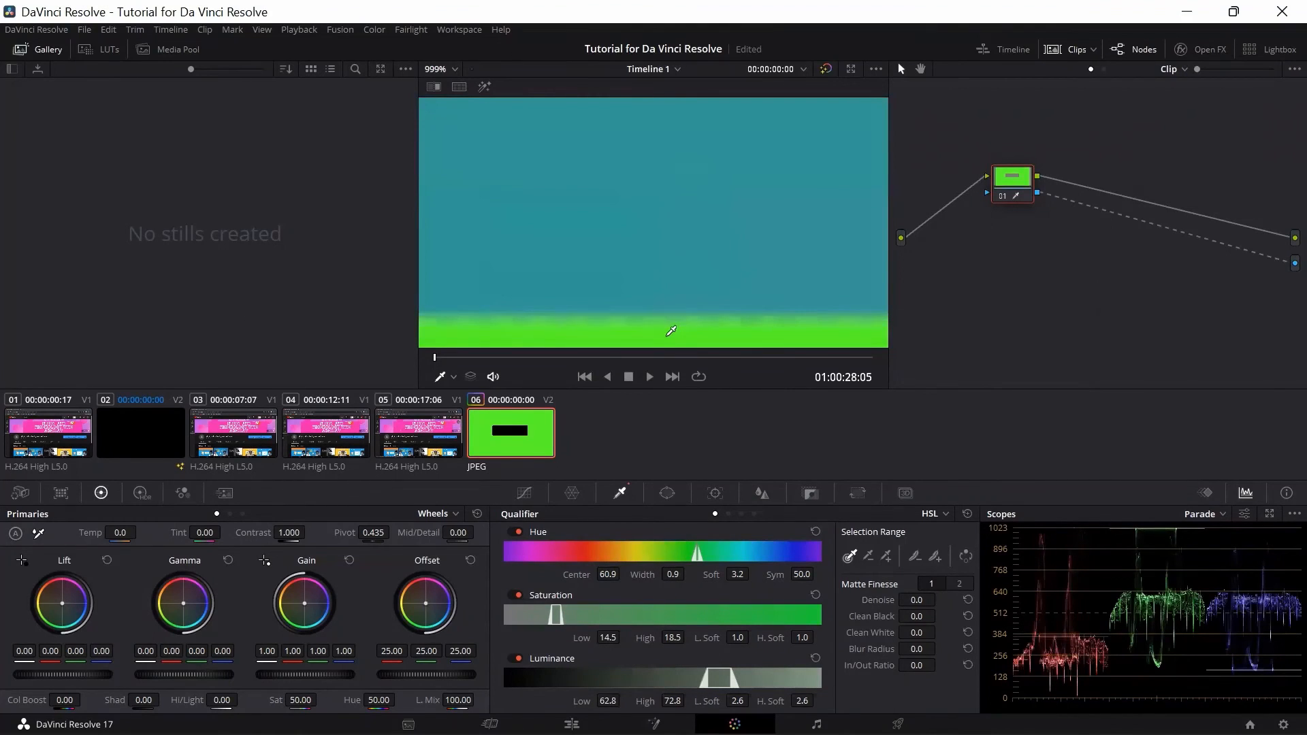
key(ctrl+z)
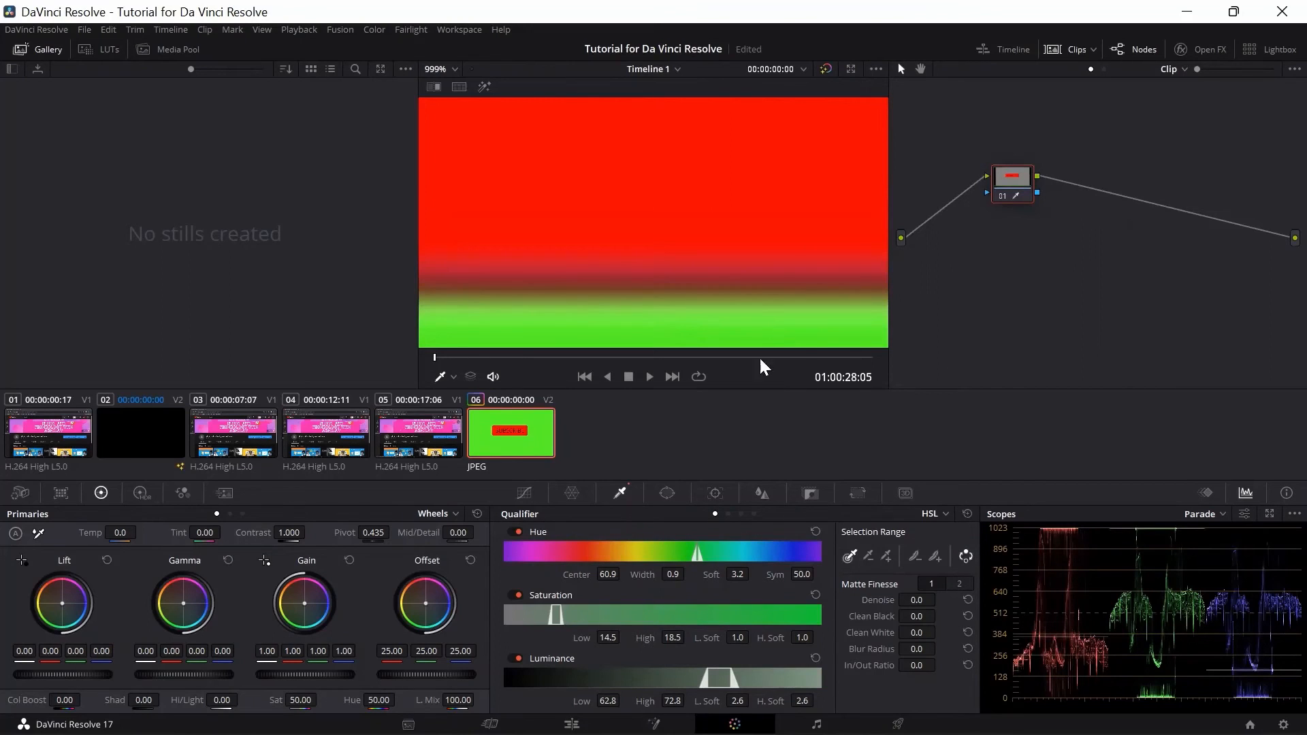
right_click(1043, 272)
click(1090, 317)
right_click(1176, 270)
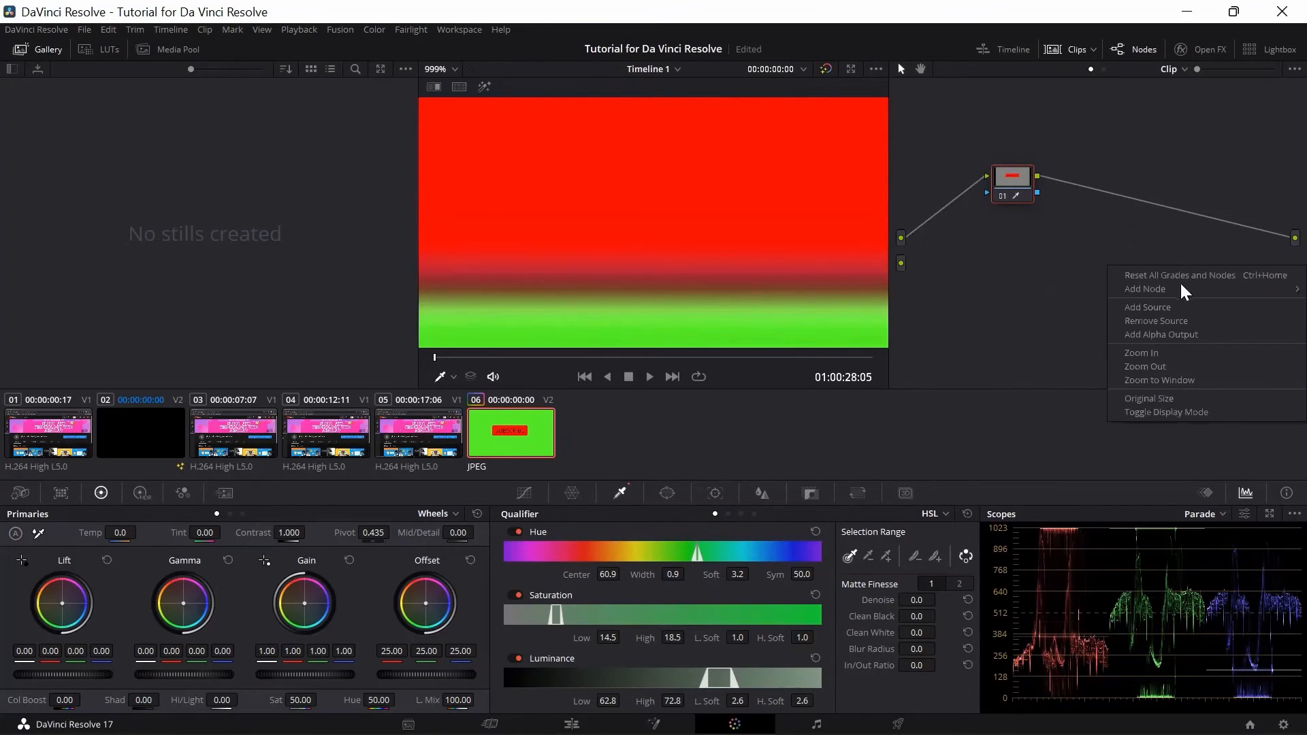
click(1161, 321)
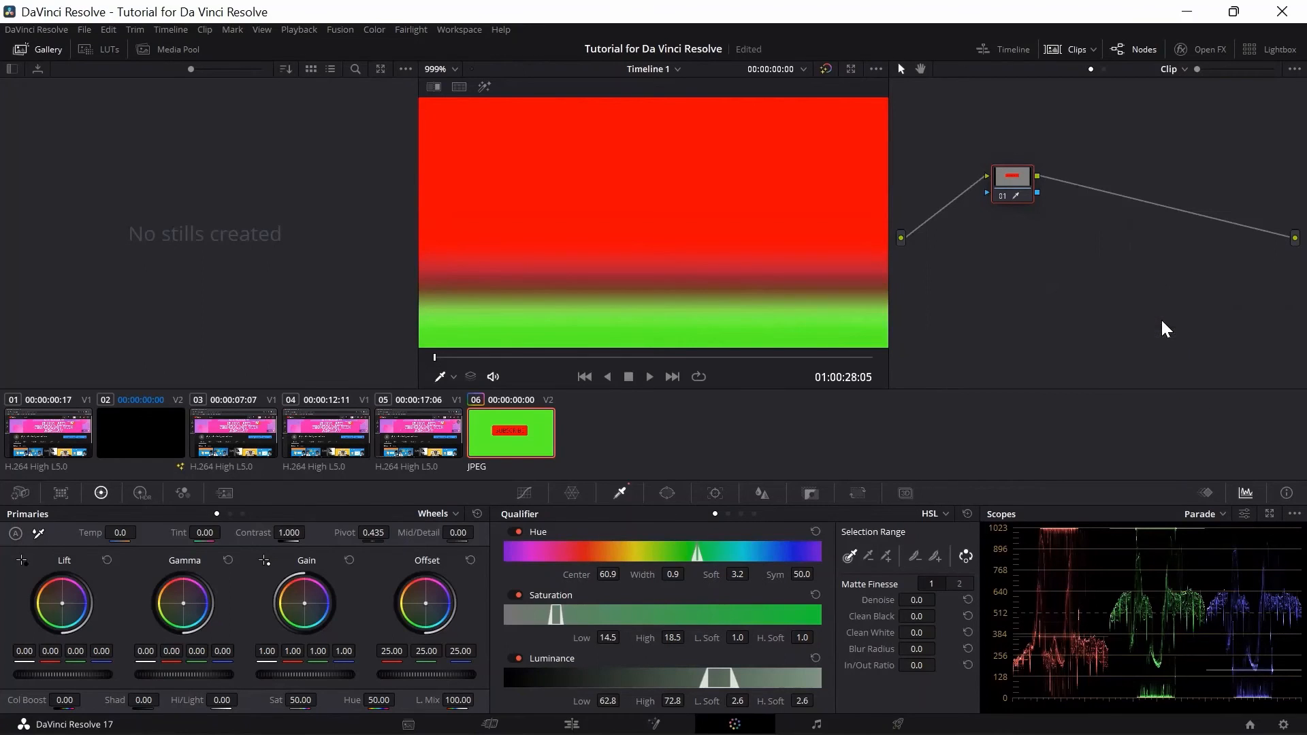
Step: Try connecting a new alpha output to node 01 and keying the remaining green band under the button, then undo these changes
right_click(1090, 323)
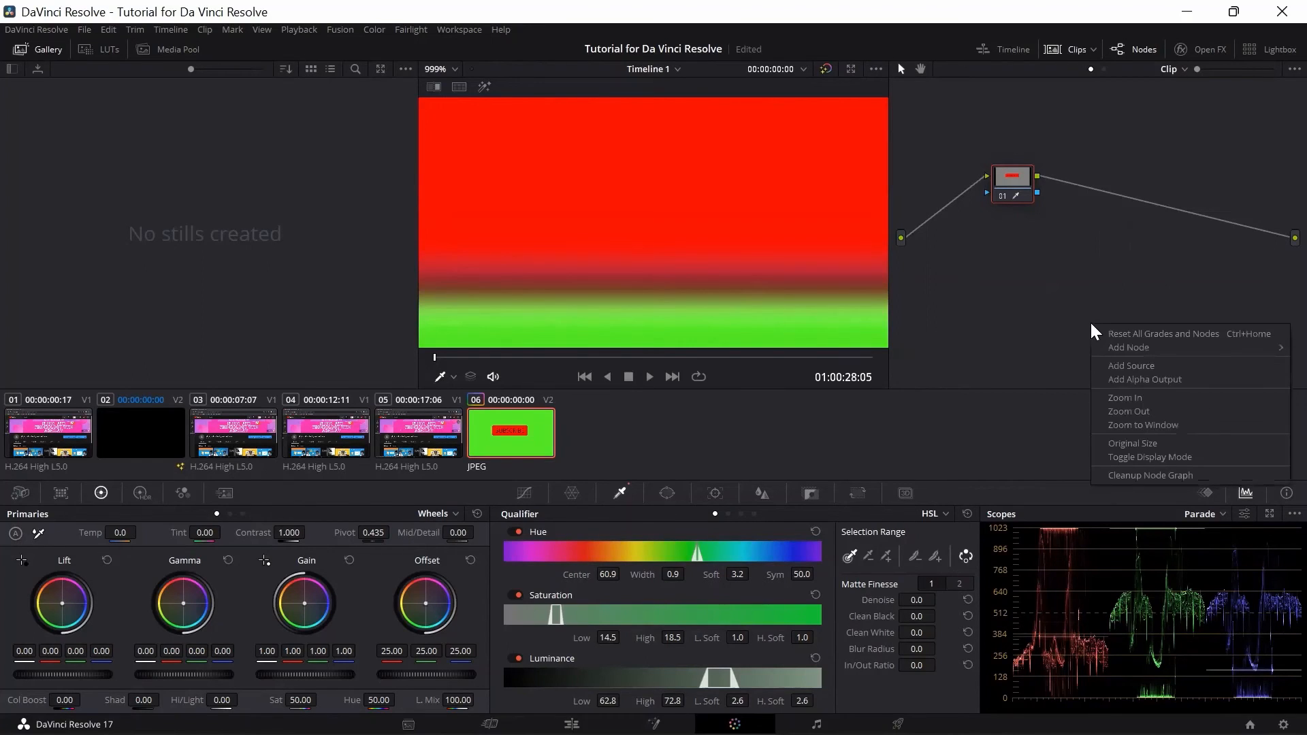
click(1114, 380)
drag(1295, 263, 1037, 194)
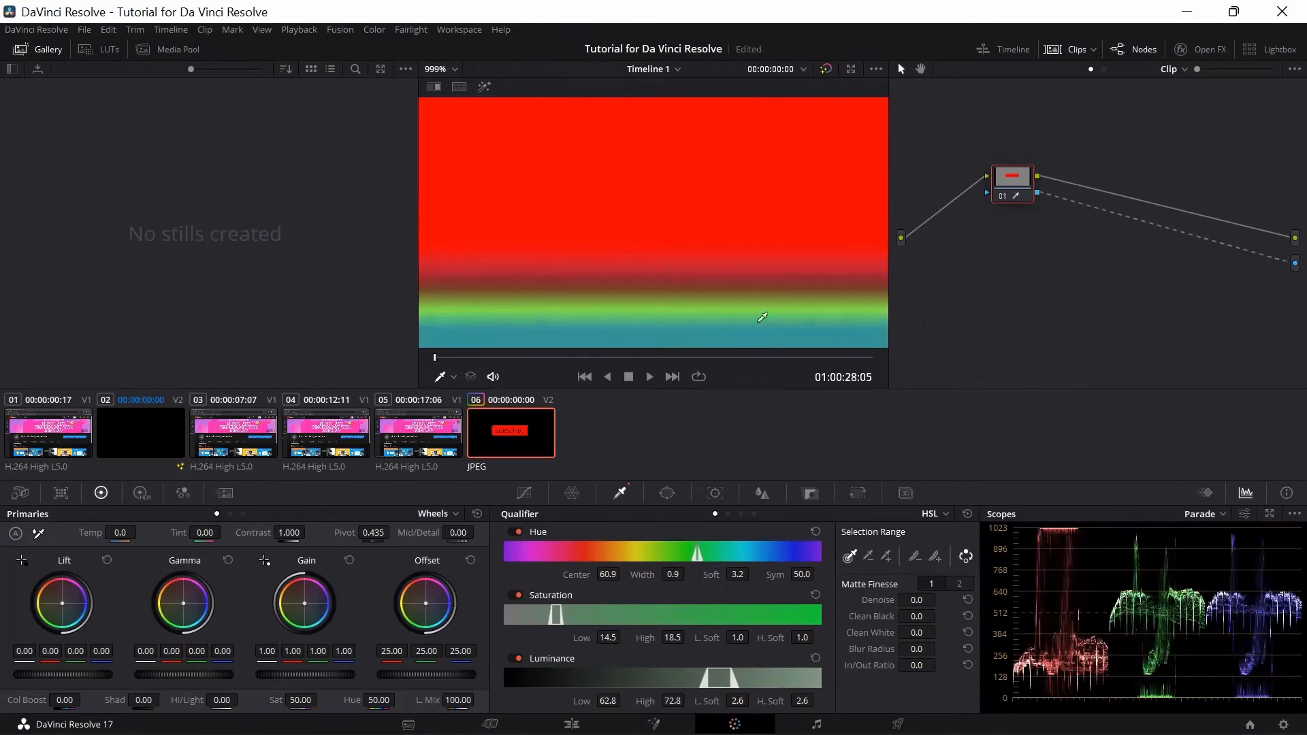
click(678, 306)
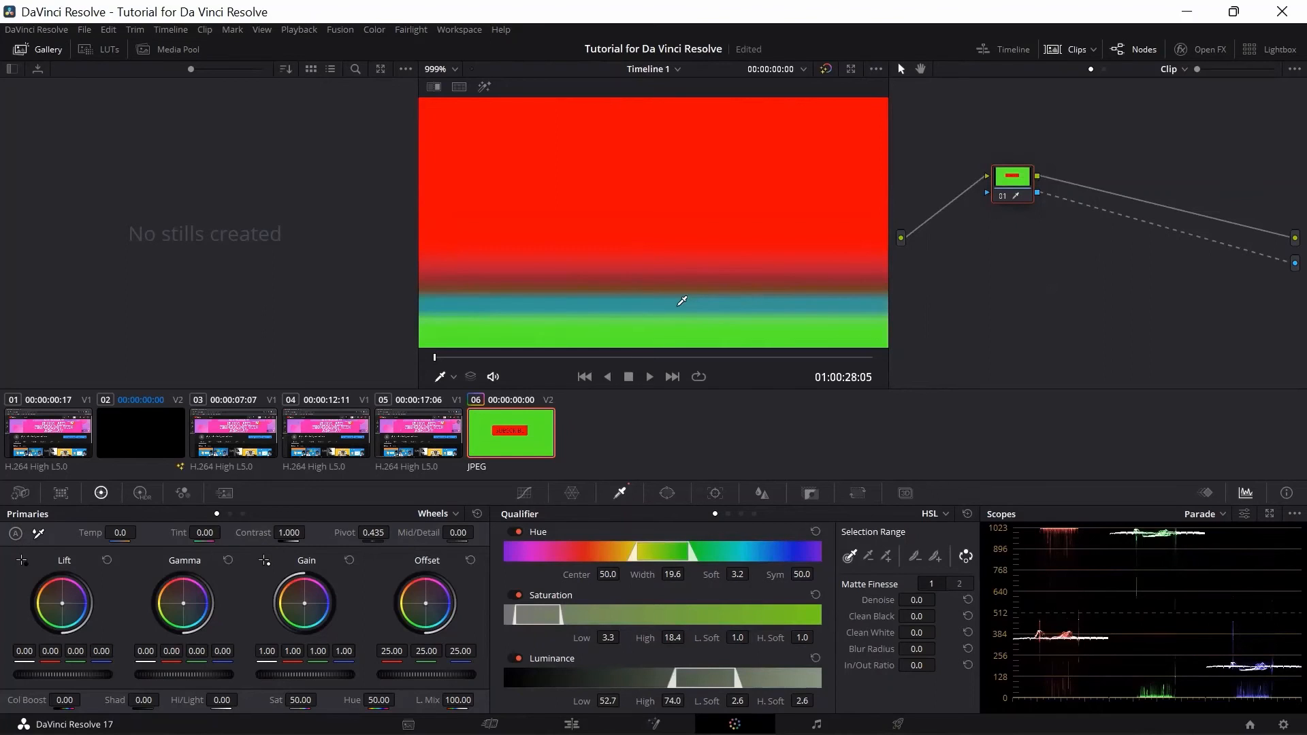
key(ctrl+z)
key(ctrl+z)
key(ctrl+z)
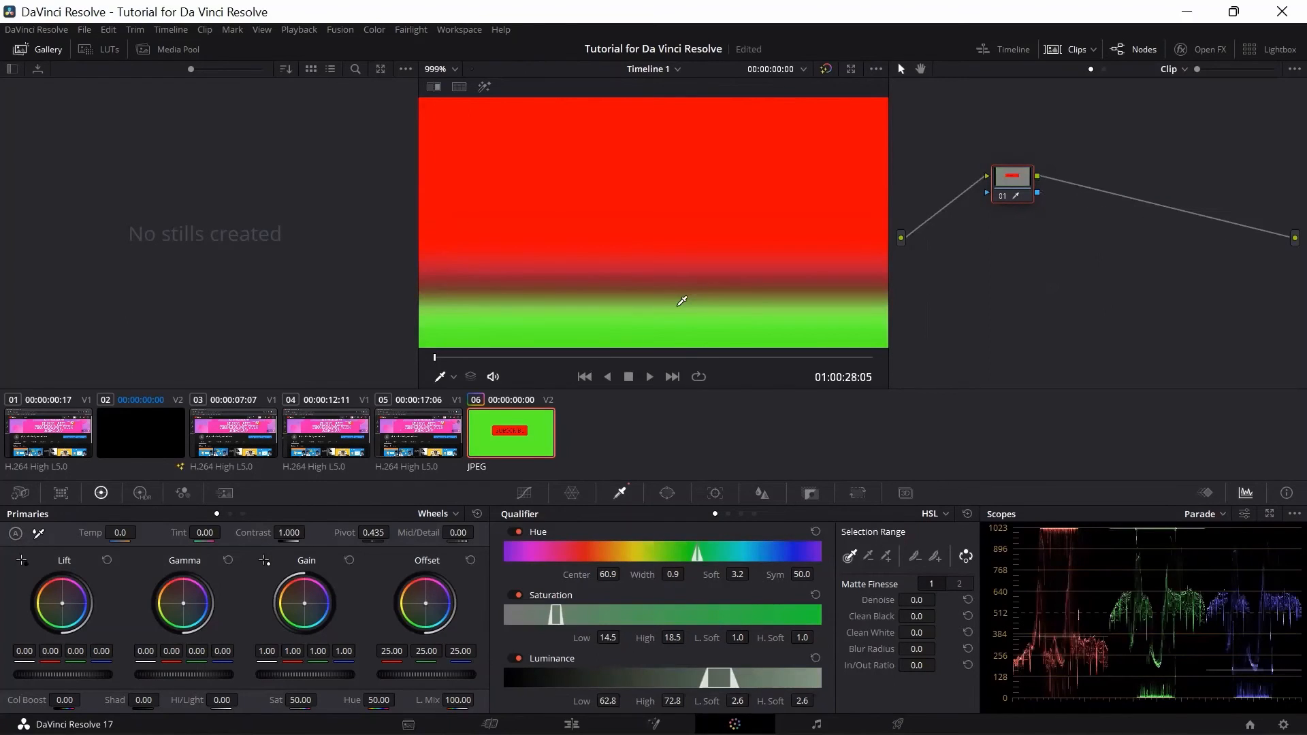
Step: Add an alpha output to the Subscribe clip's node graph, connect node 01's alpha output to it, and save the project
right_click(1057, 349)
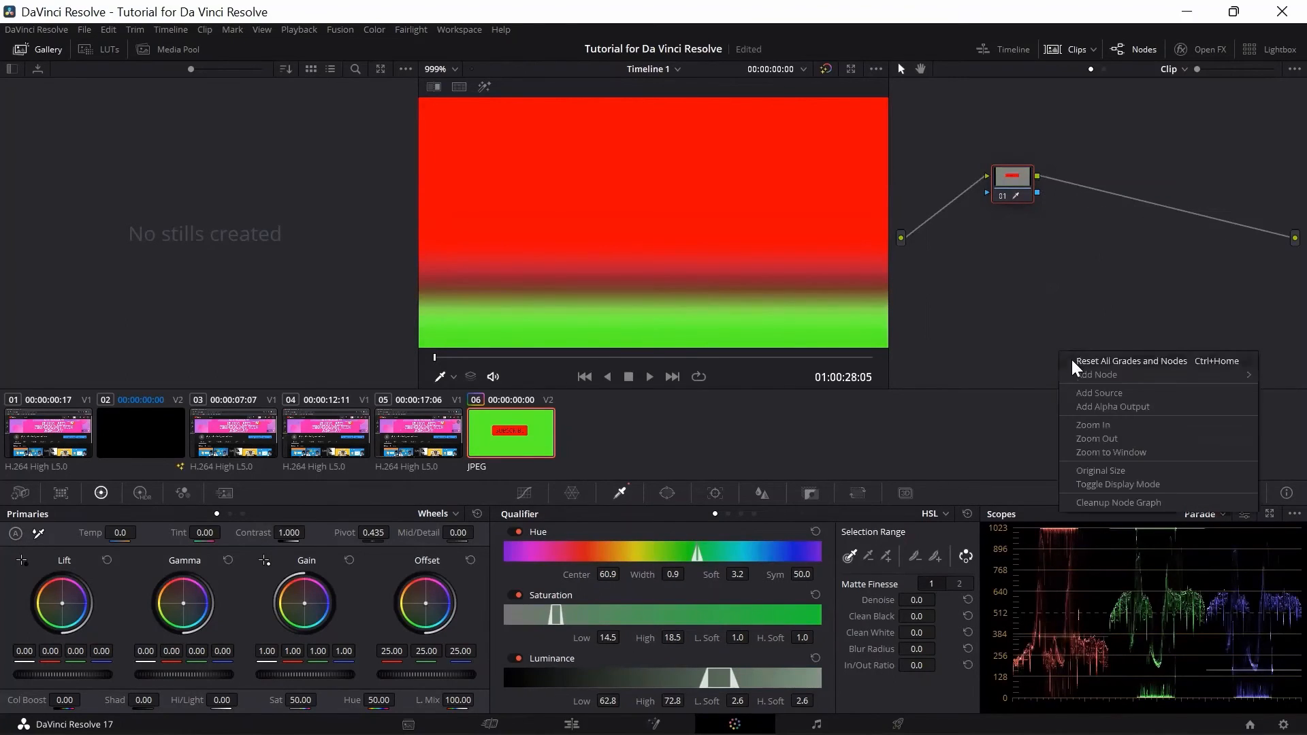
click(1085, 406)
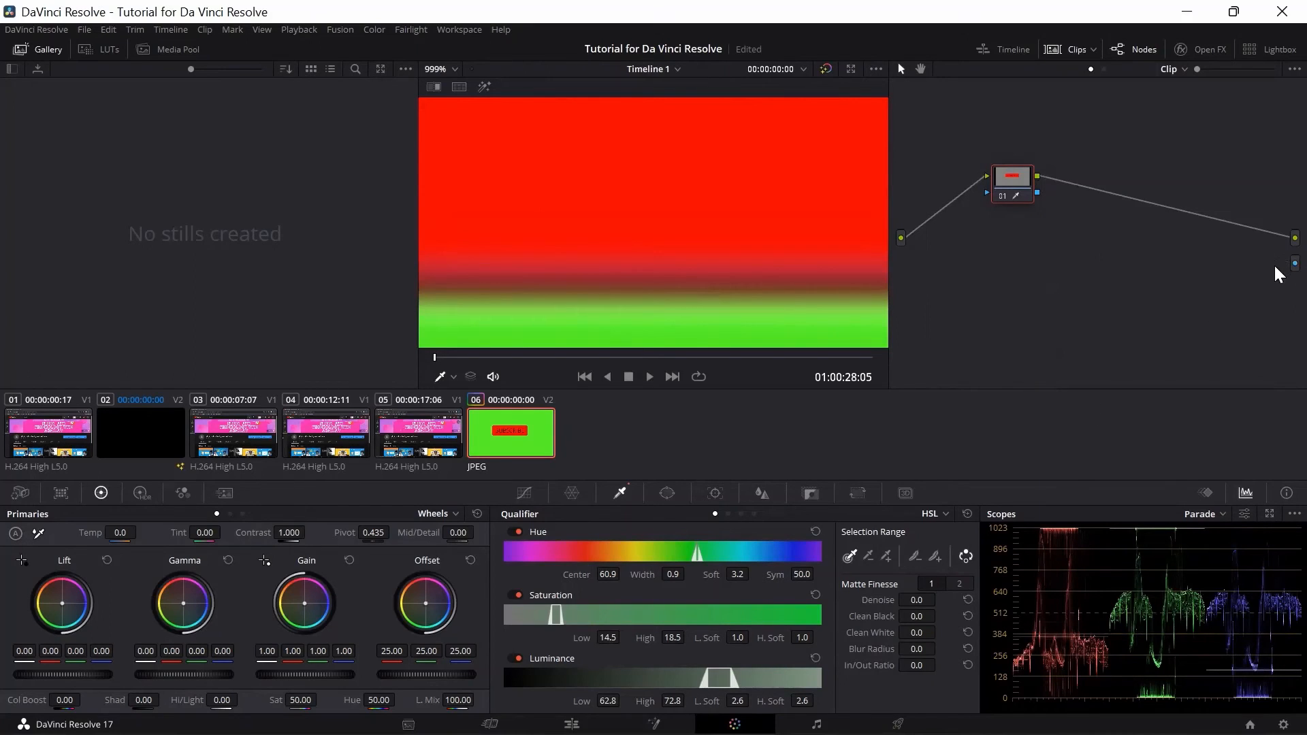
drag(1293, 262, 1039, 193)
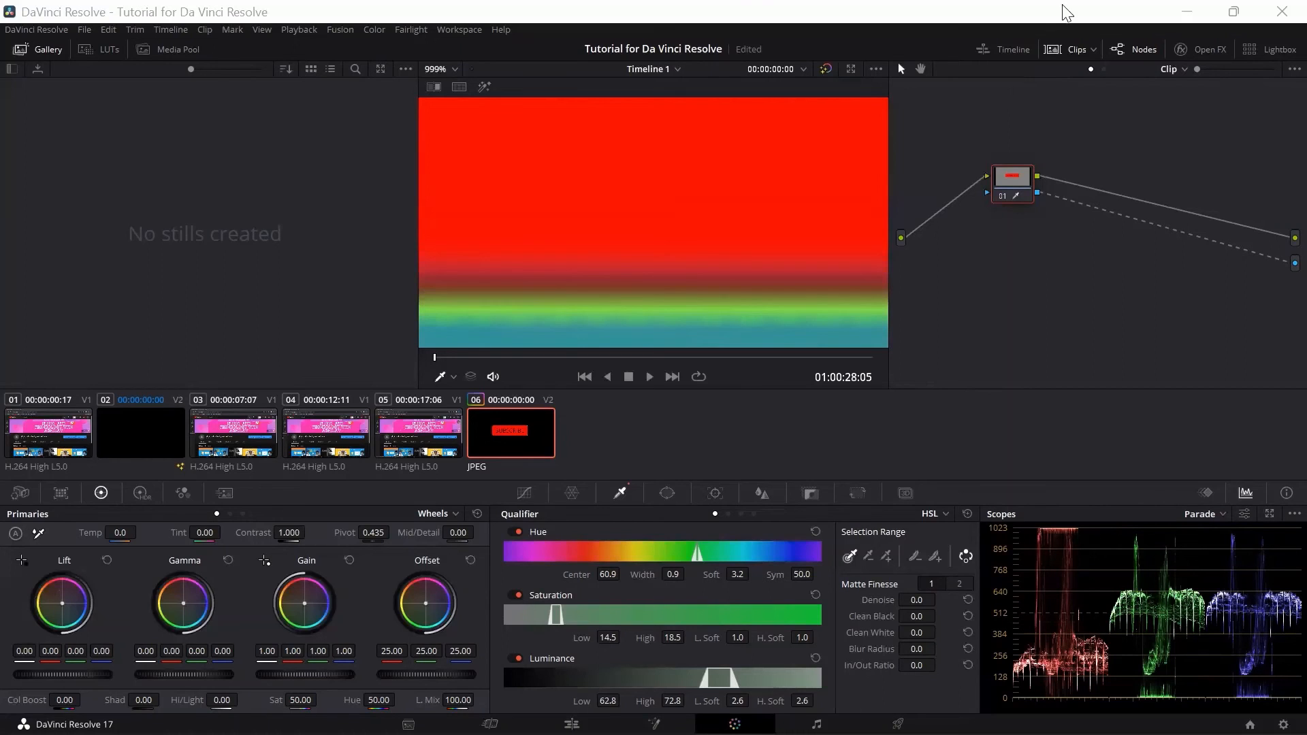
key(ctrl+s)
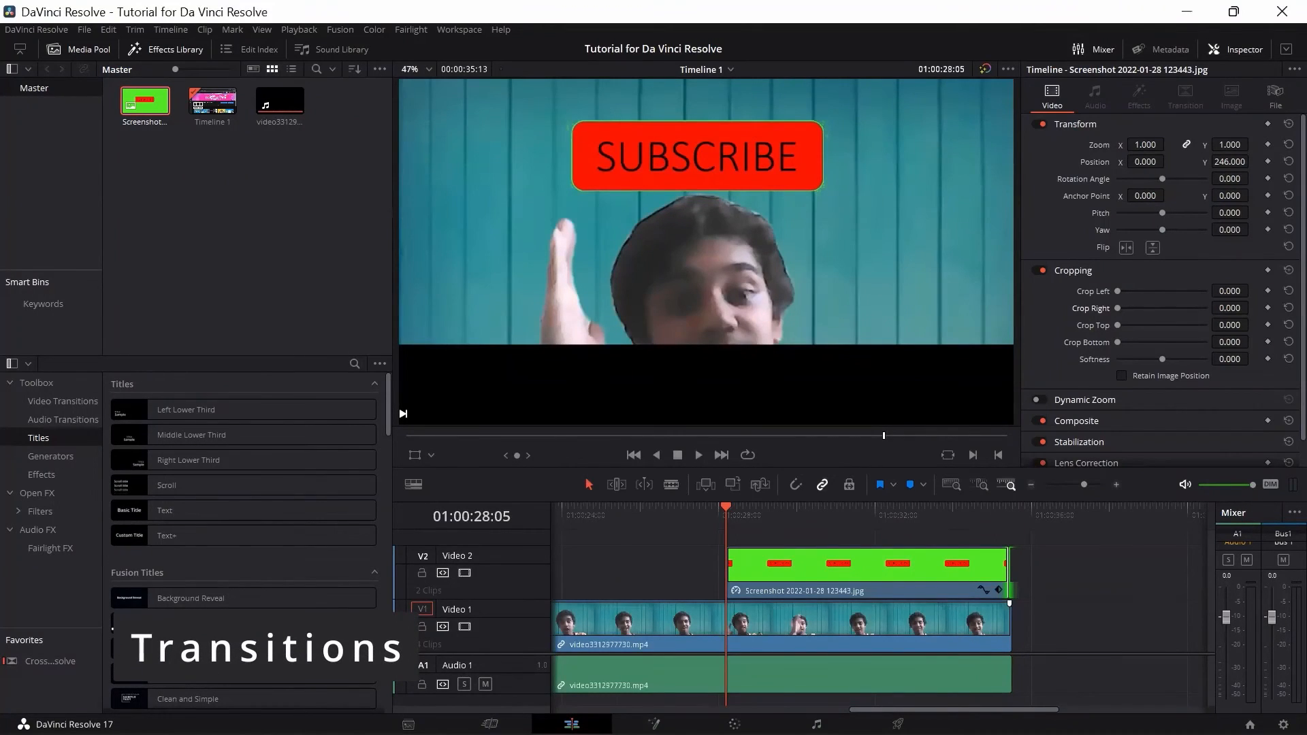
Step: Return to the beginning of the timeline and list the available Video Transitions in the Effects Library
scroll(590, 666, left, 4)
scroll(589, 666, left, 8)
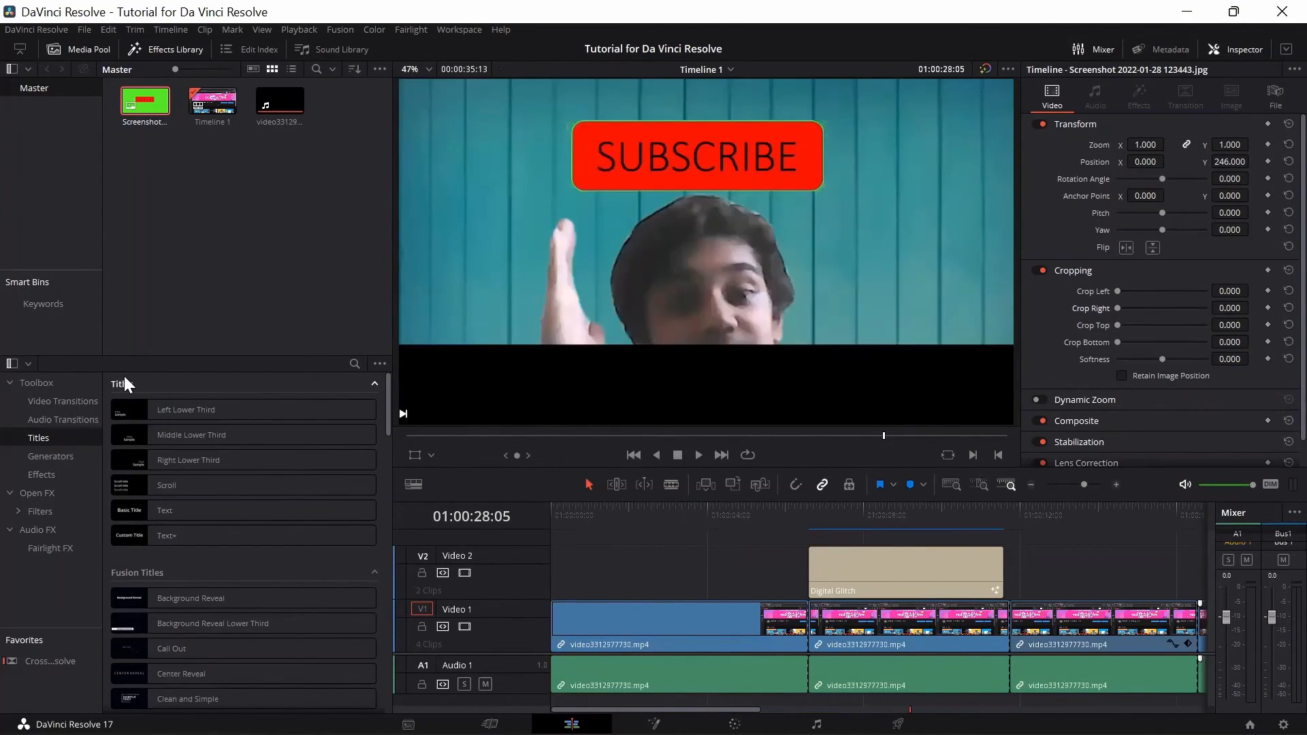
click(77, 405)
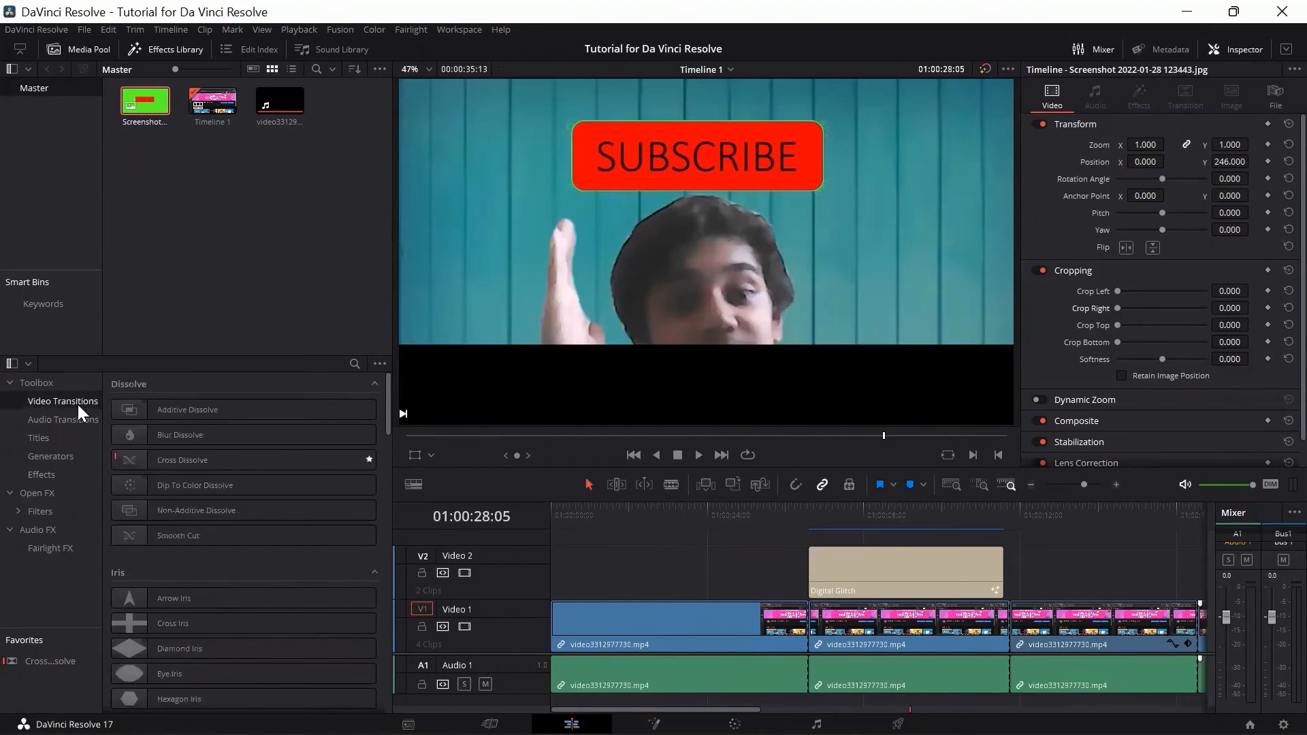
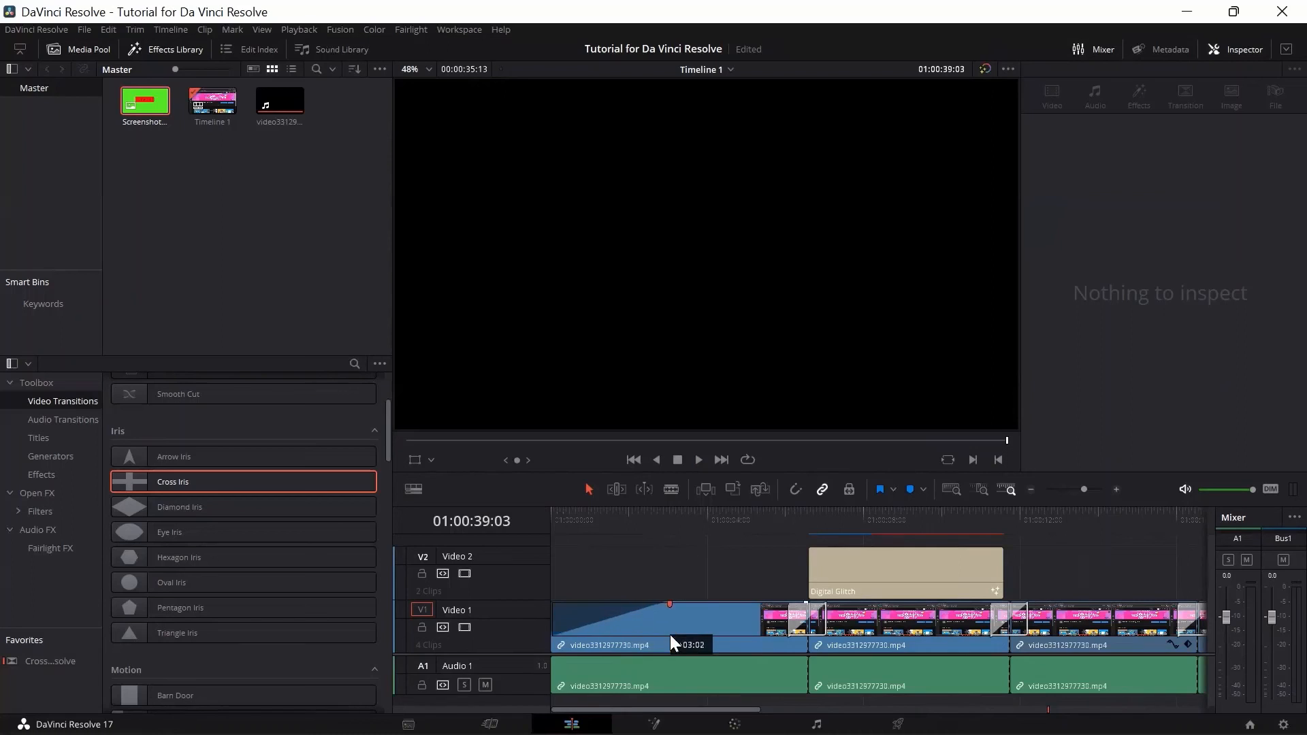
Step: Fade in the first clip's audio, and give the Digital Glitch title a fade-in and a fade-out of about 01:17
drag(551, 659, 647, 675)
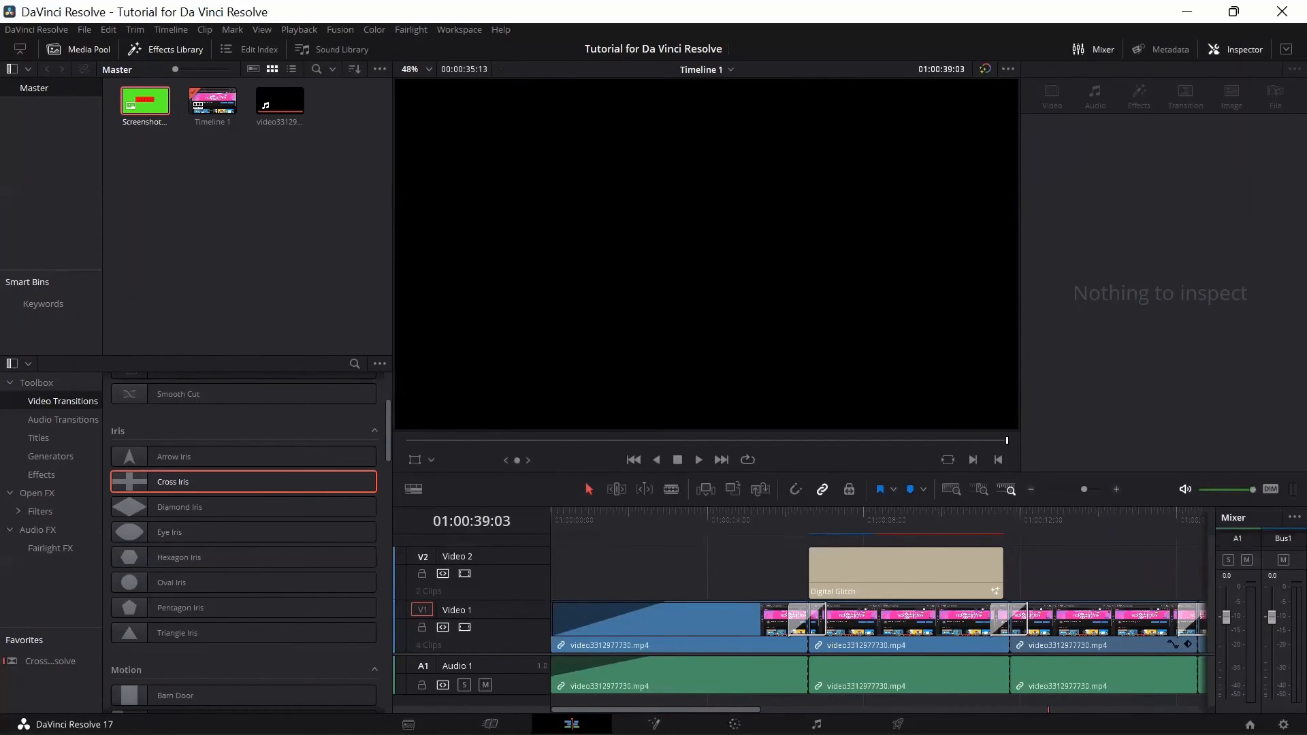
scroll(696, 548, right, 5)
drag(636, 549, 731, 549)
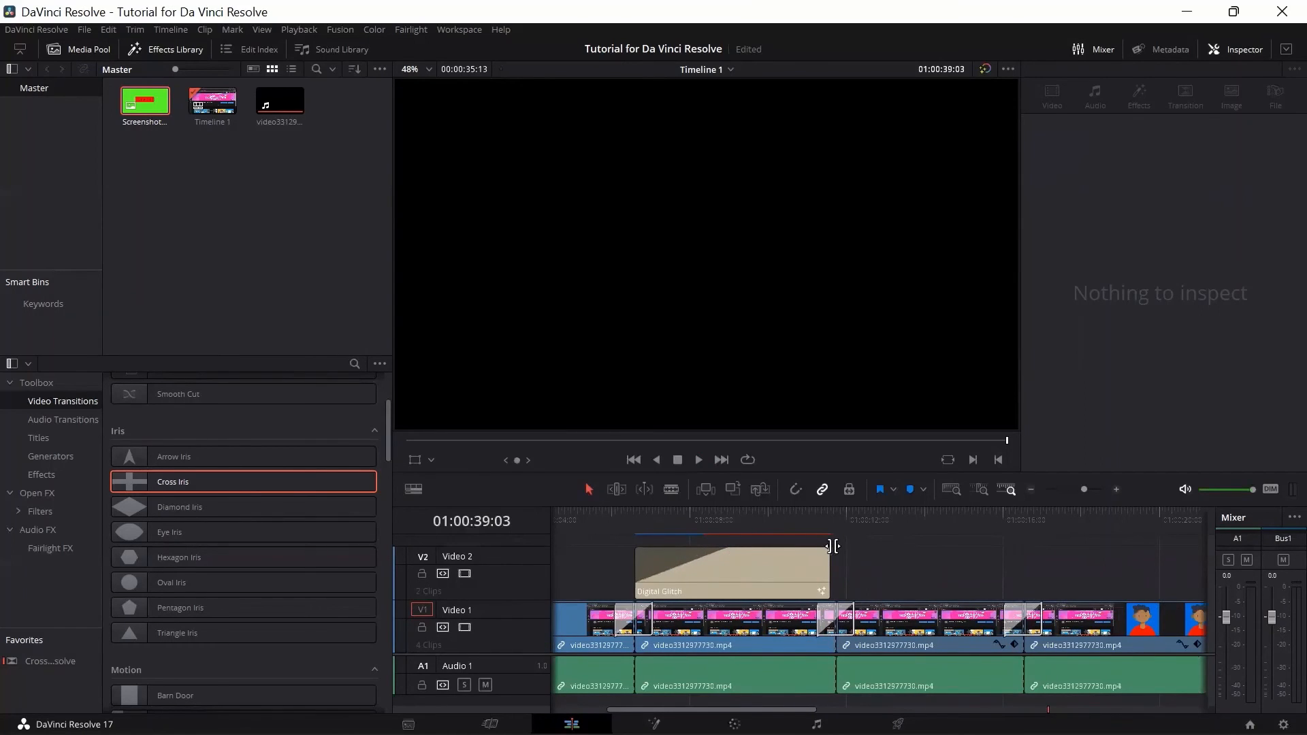
drag(828, 550, 765, 556)
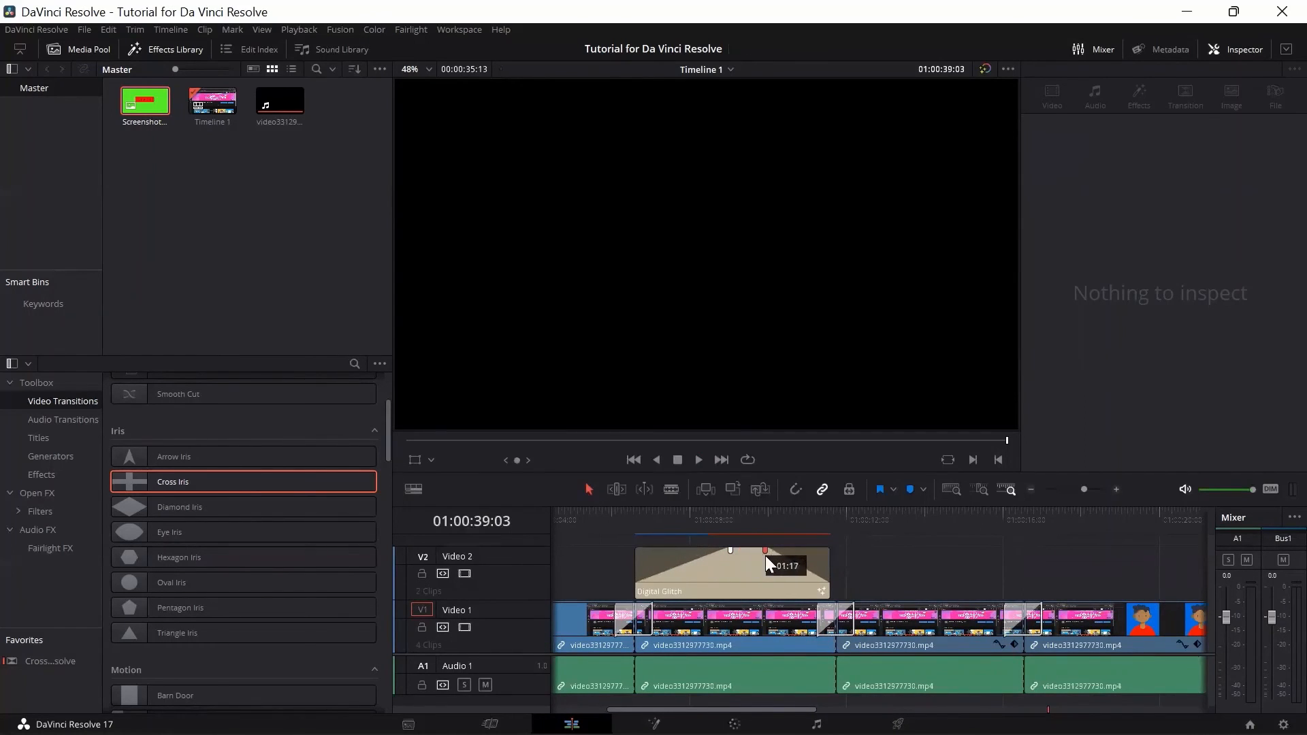
Step: Add a fade-in at the start of the Subscribe overlay clip on Video 2
scroll(960, 681, right, 10)
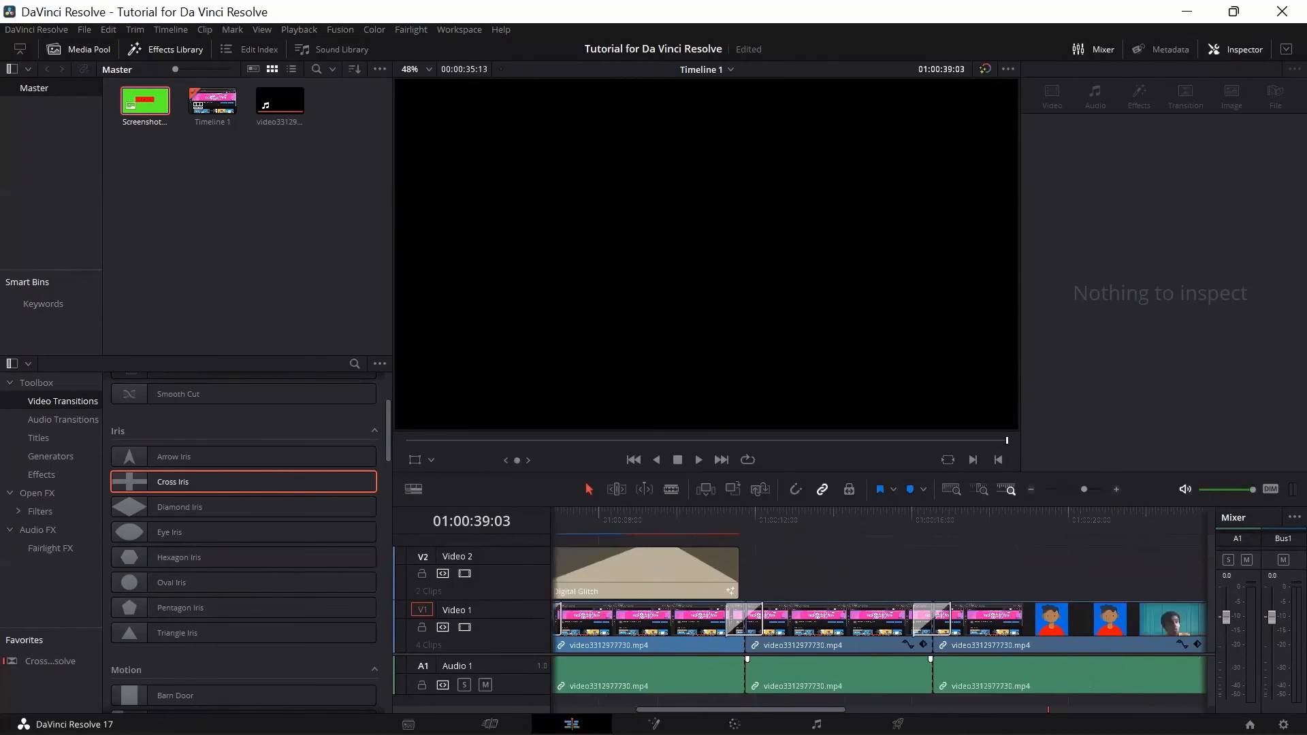
scroll(960, 674, right, 6)
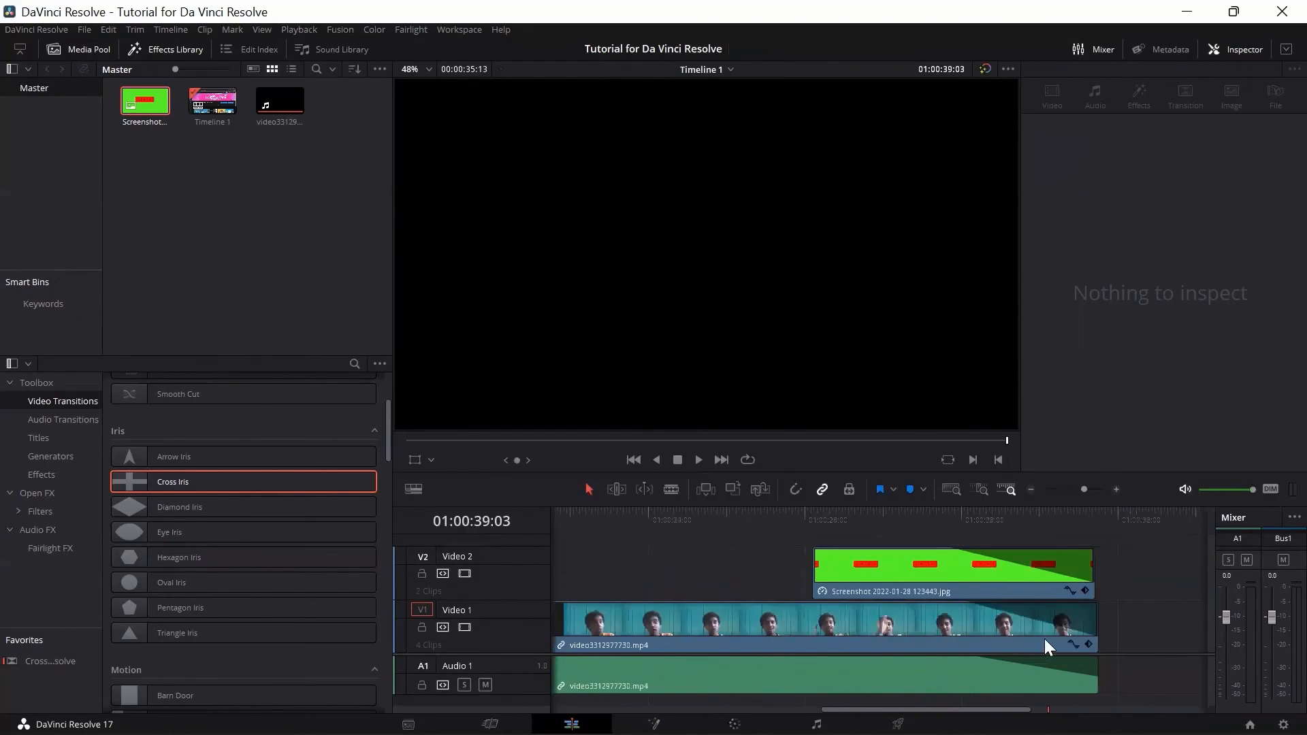
drag(699, 553, 761, 572)
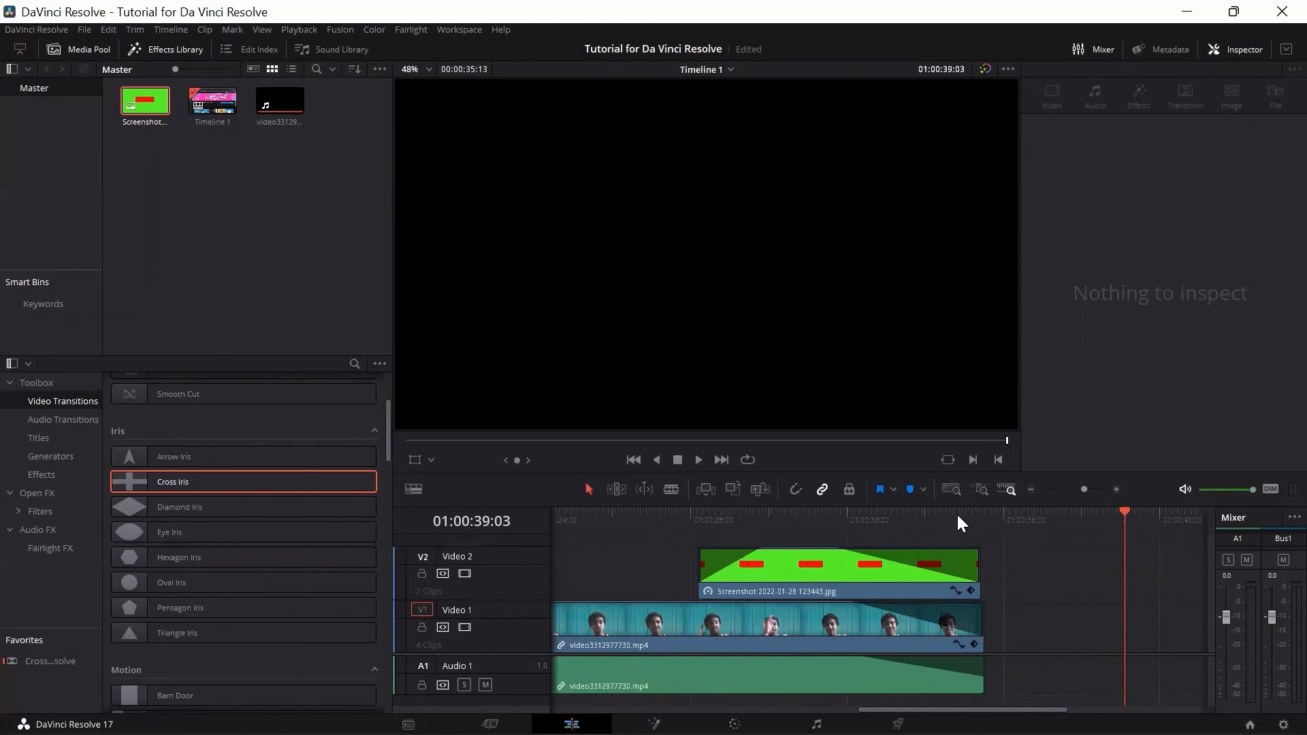
Step: Preview the fades on the Subscribe overlay and the webcam clip, moving the playhead back to 01:00:26:08
click(958, 513)
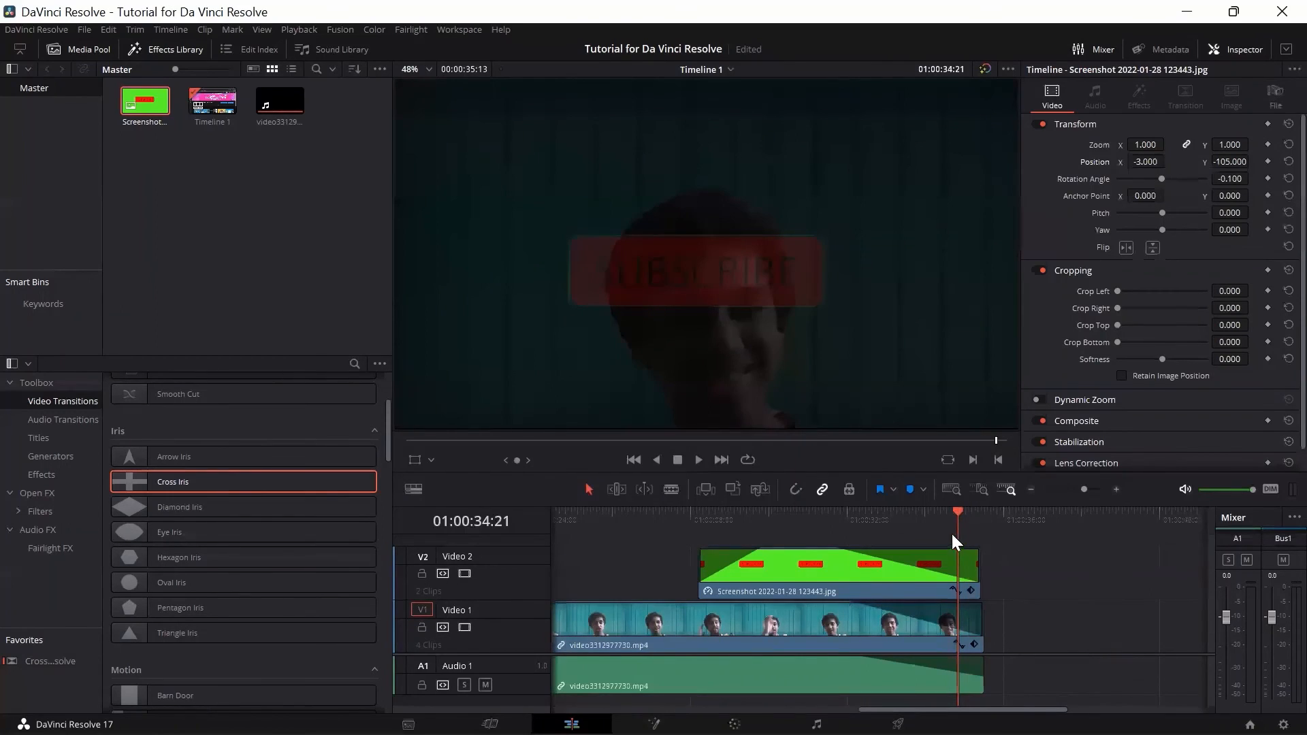
drag(959, 520, 717, 520)
drag(638, 522, 623, 523)
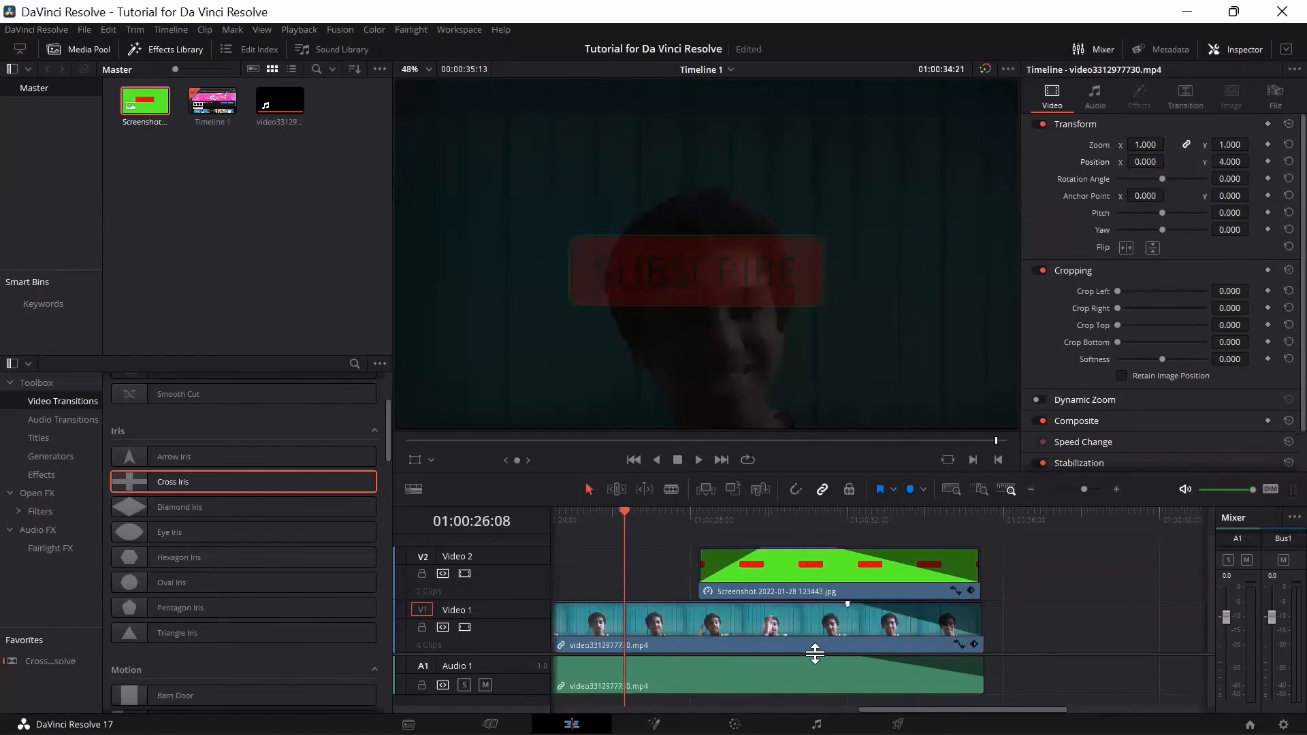
Step: On the Color page, select clip 05 and raise its red Lift value to 0.30, with the whole frame shown in the viewer
key(shift+6)
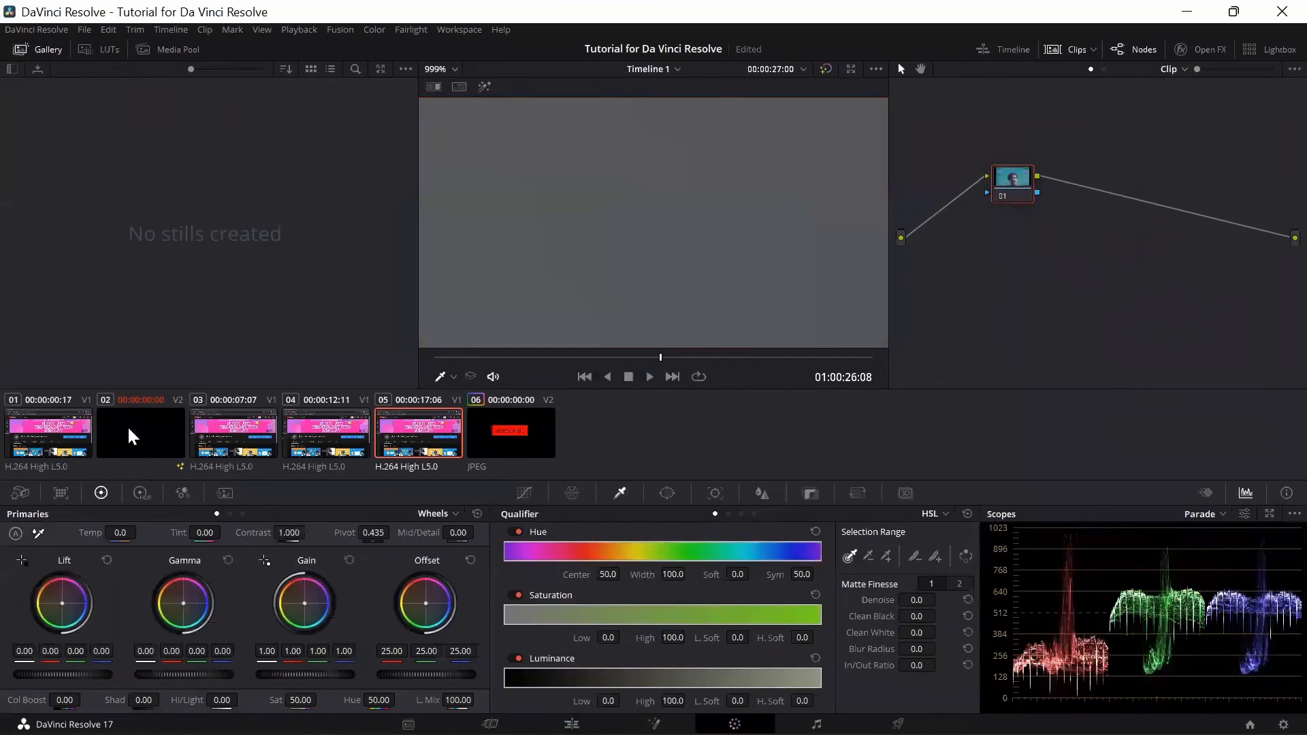
click(325, 442)
click(228, 435)
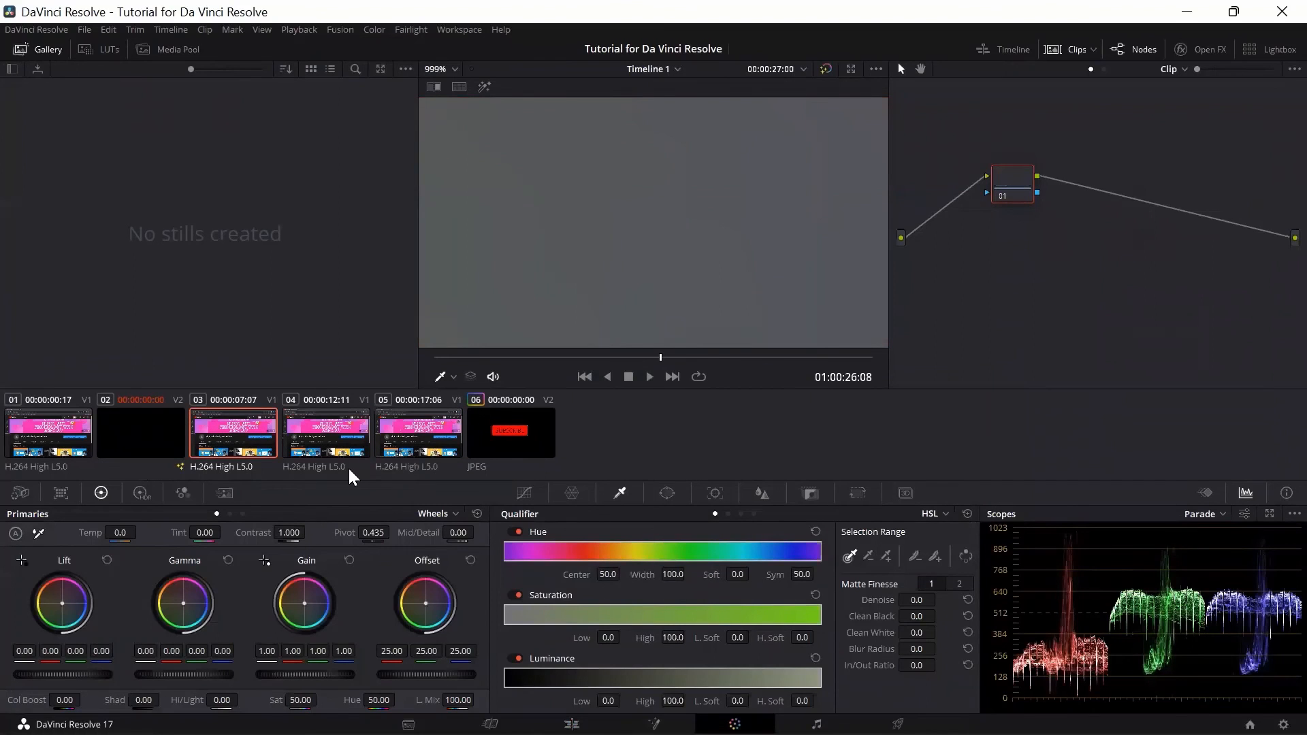
click(386, 428)
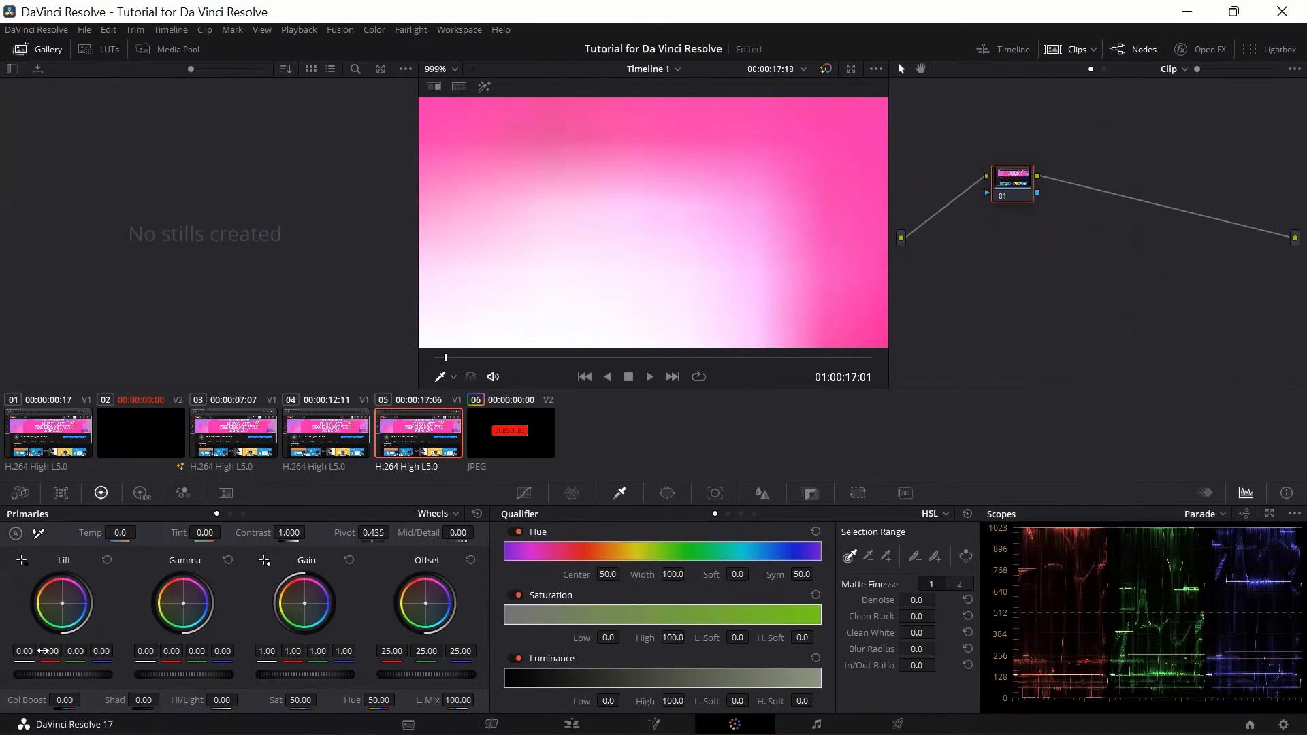
drag(43, 651, 54, 643)
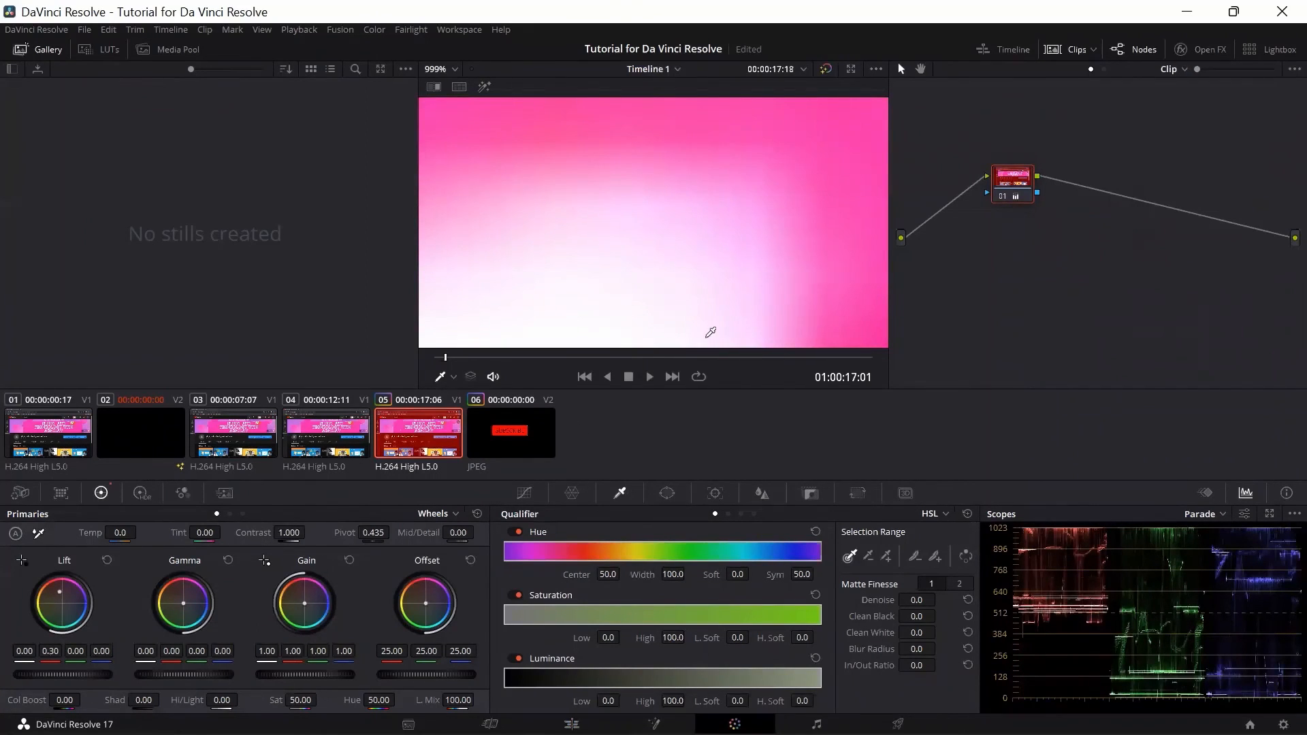
scroll(698, 288, down, 2)
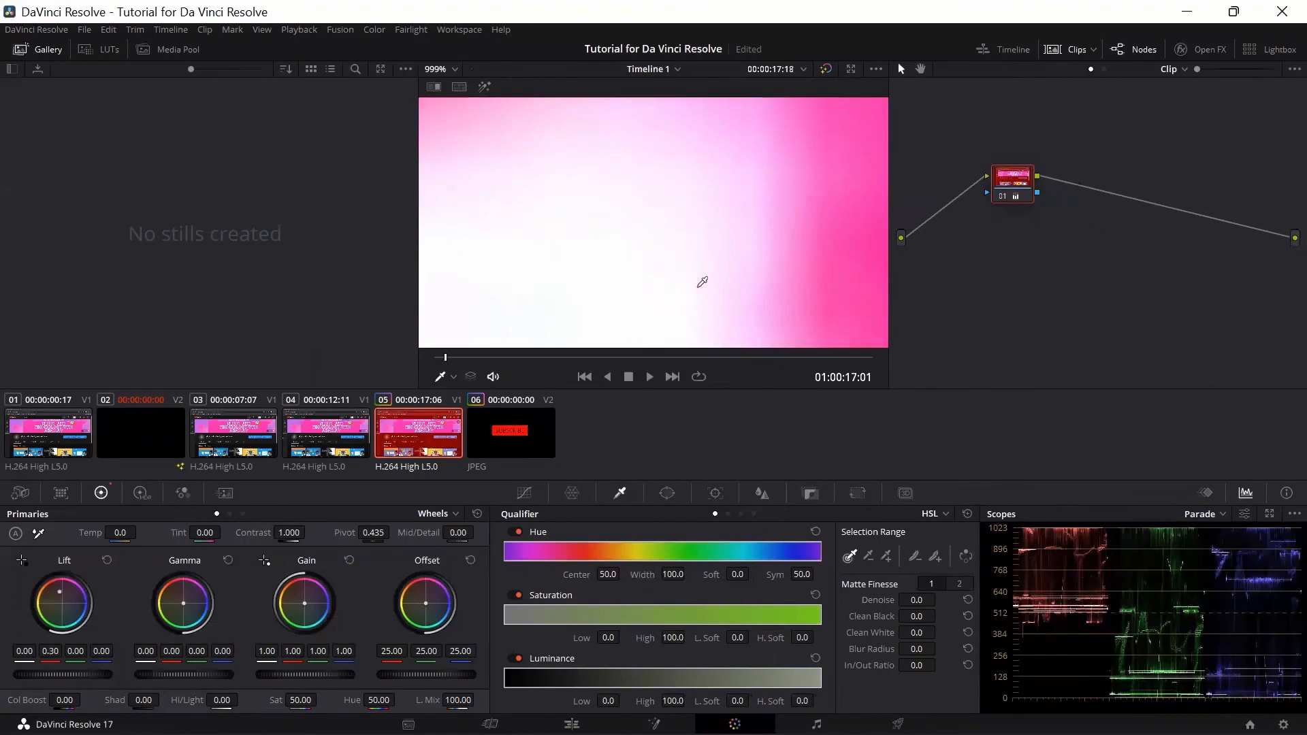
scroll(702, 282, up, 3)
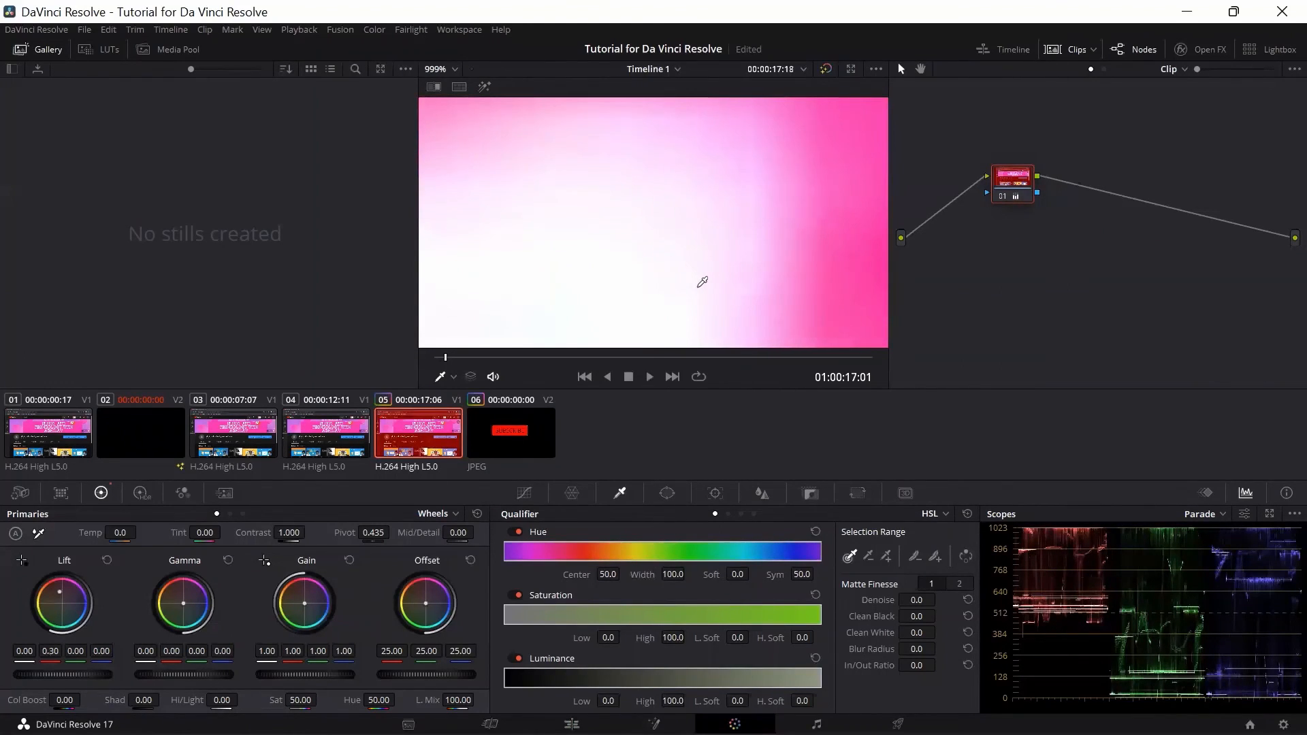
scroll(702, 282, down, 8)
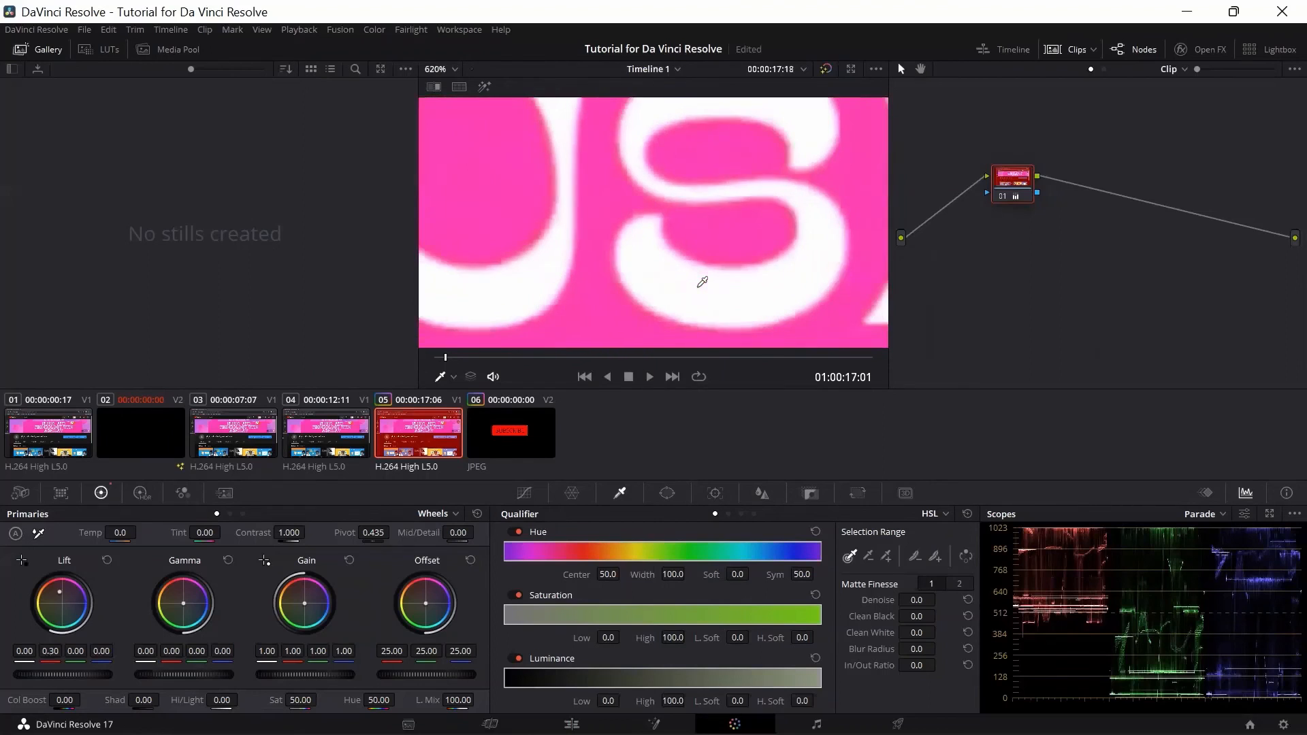
scroll(702, 282, down, 4)
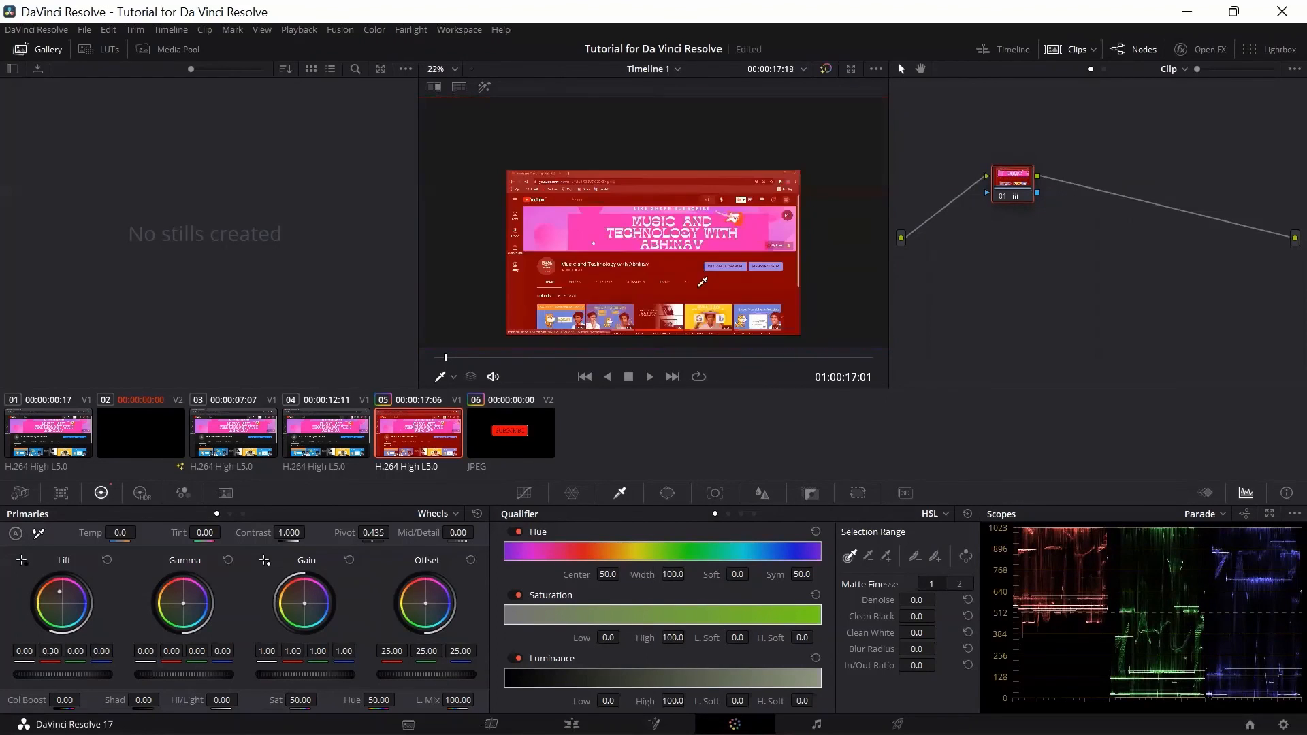
Step: Lower the red Lift value of clip 05 to 0.04 with the viewer zoomed in on the frame
scroll(702, 282, up, 1)
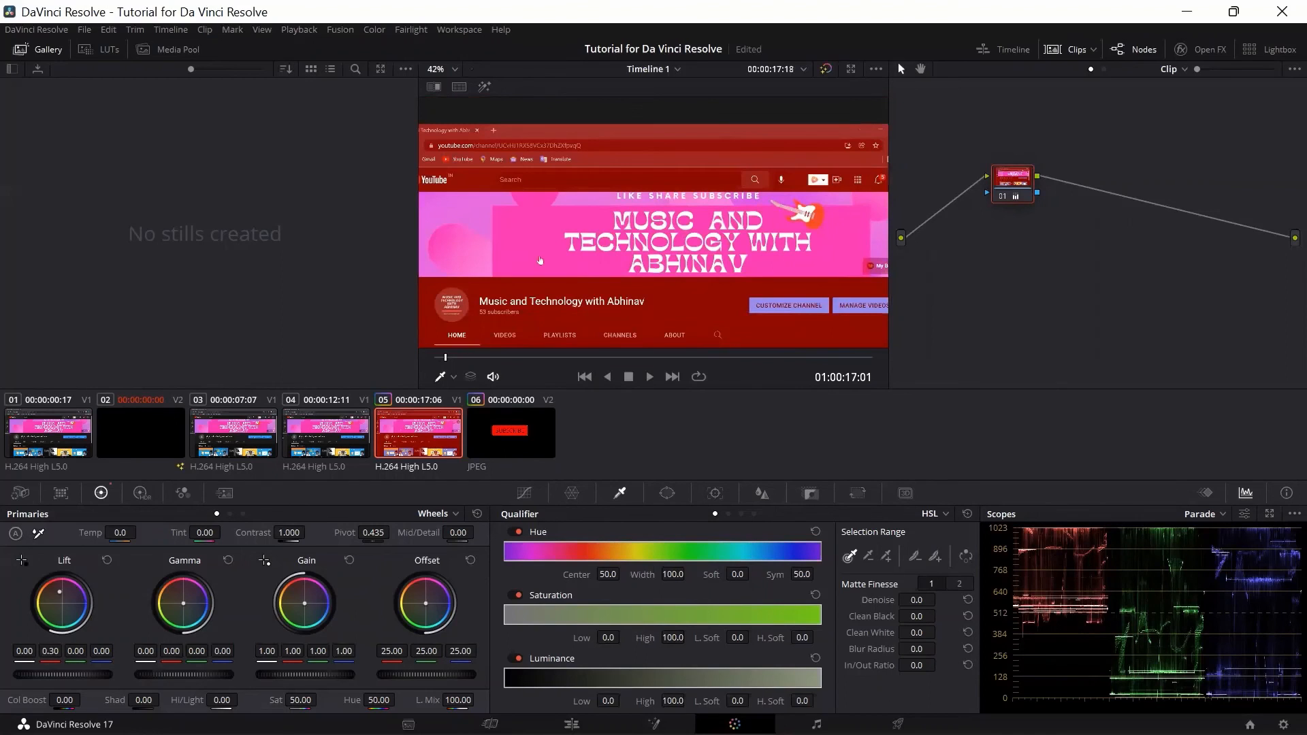
drag(51, 650, 51, 651)
drag(61, 600, 61, 603)
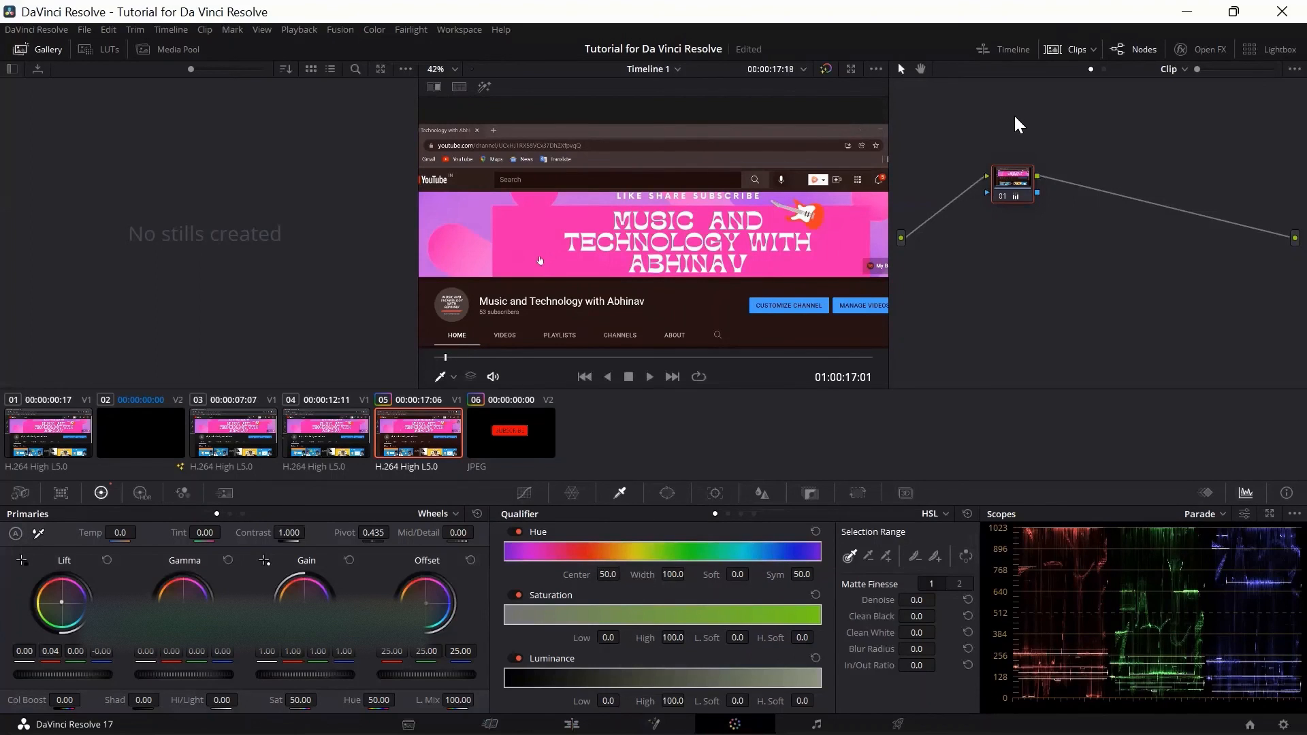
Step: Return to the Edit page, go on to the Deliver page and choose the YouTube 1080p render preset
click(572, 724)
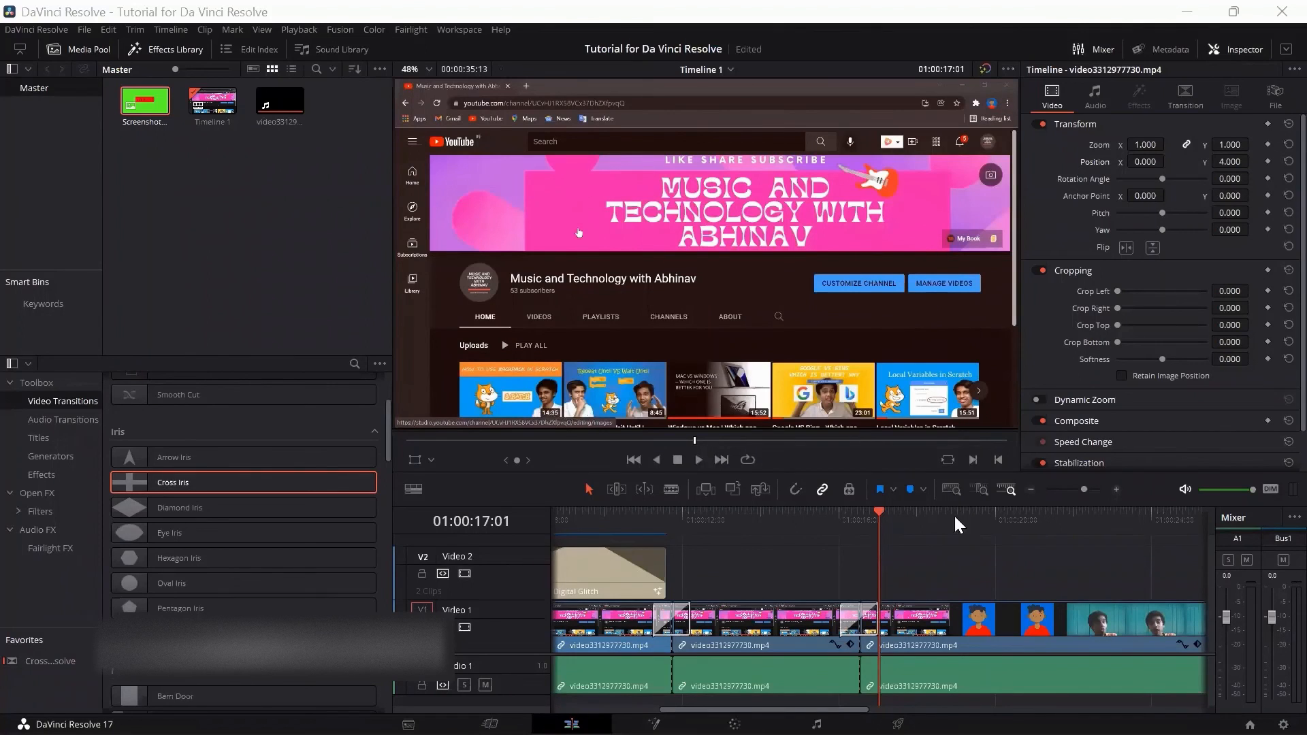
click(898, 723)
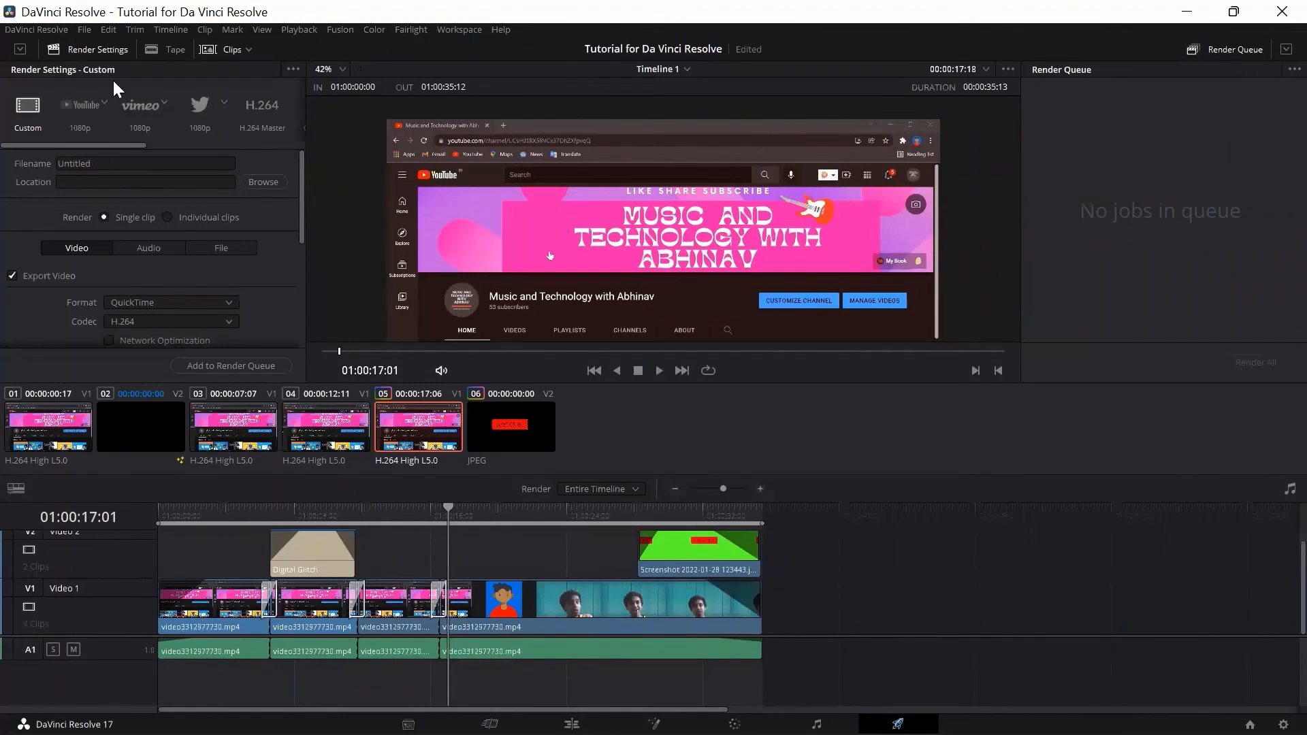
click(95, 117)
click(27, 118)
click(71, 125)
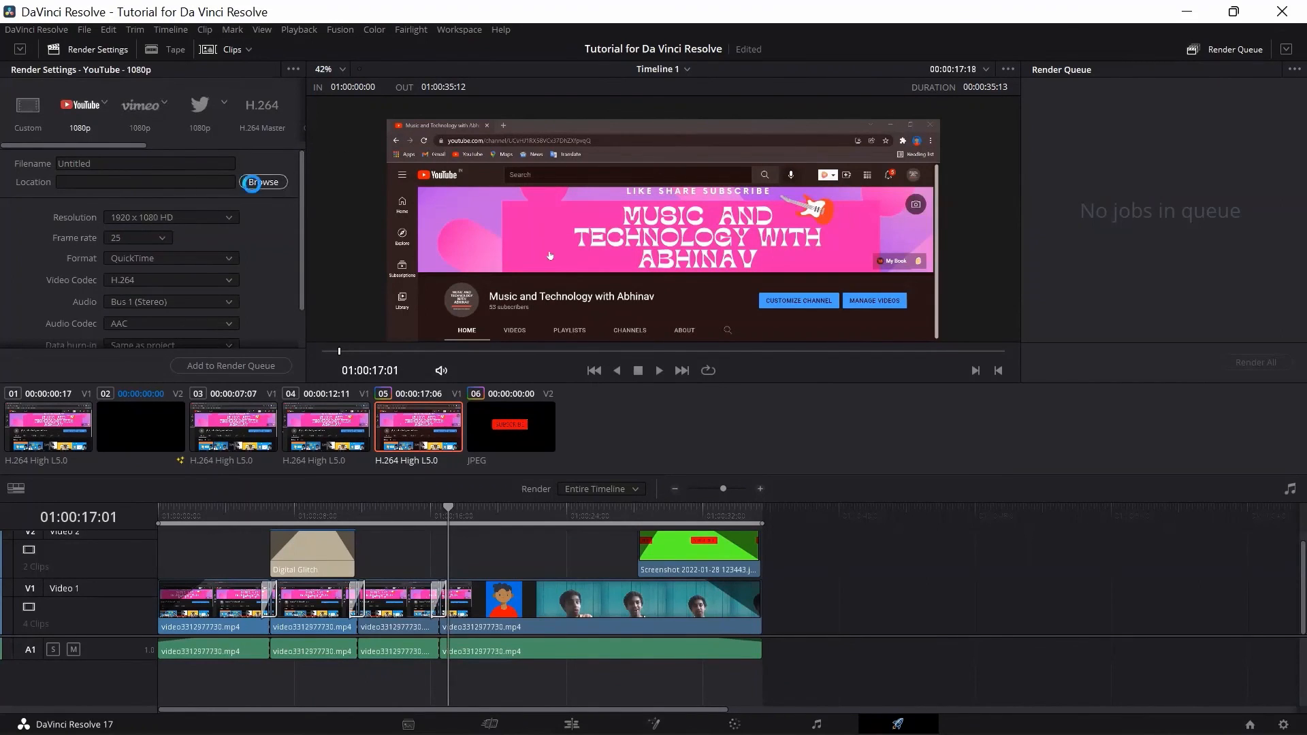
Step: Browse for a render location and open the media folder inside Youtube as the destination
click(252, 185)
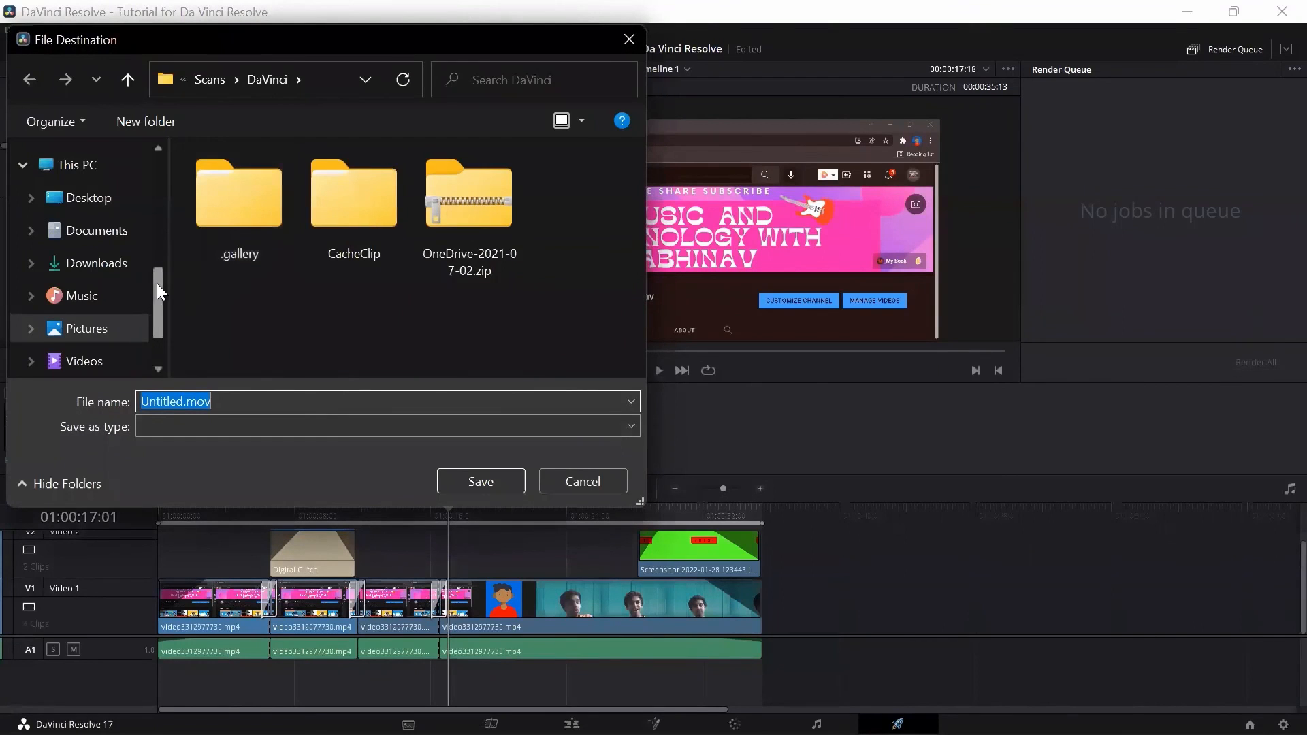
drag(156, 275, 155, 242)
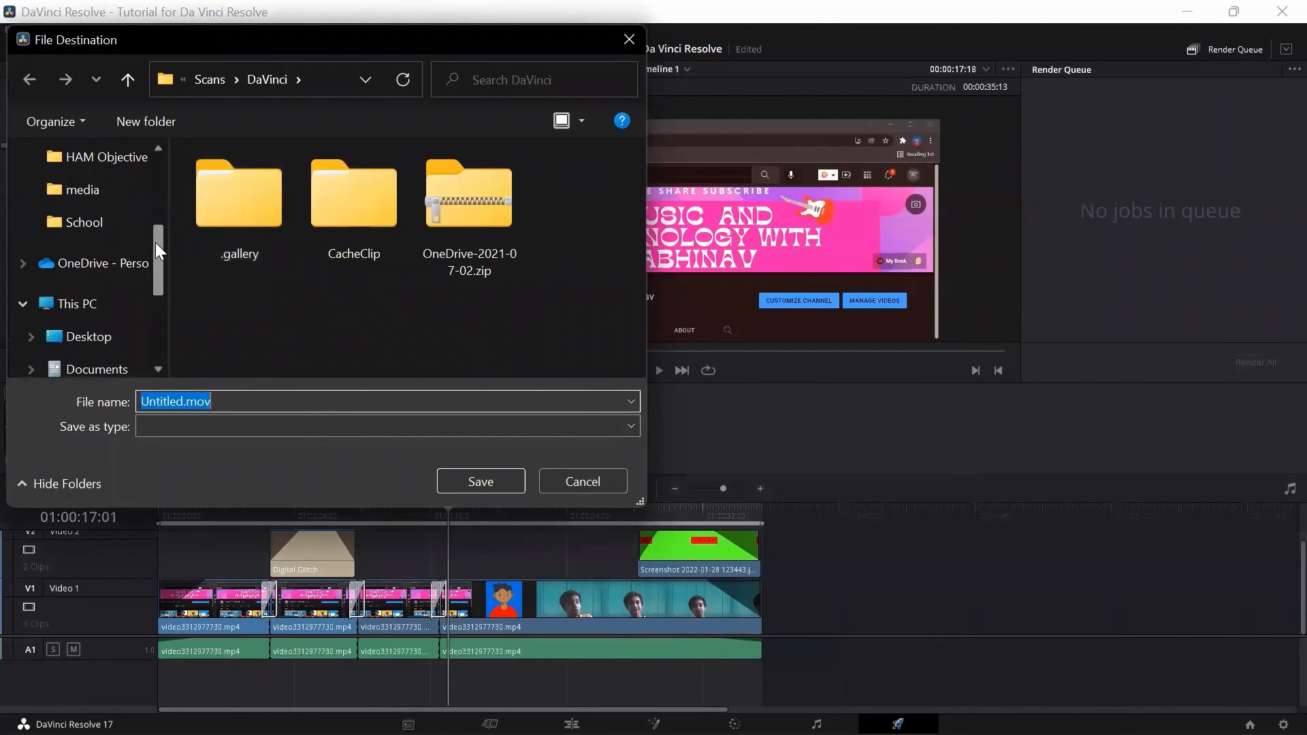
click(109, 199)
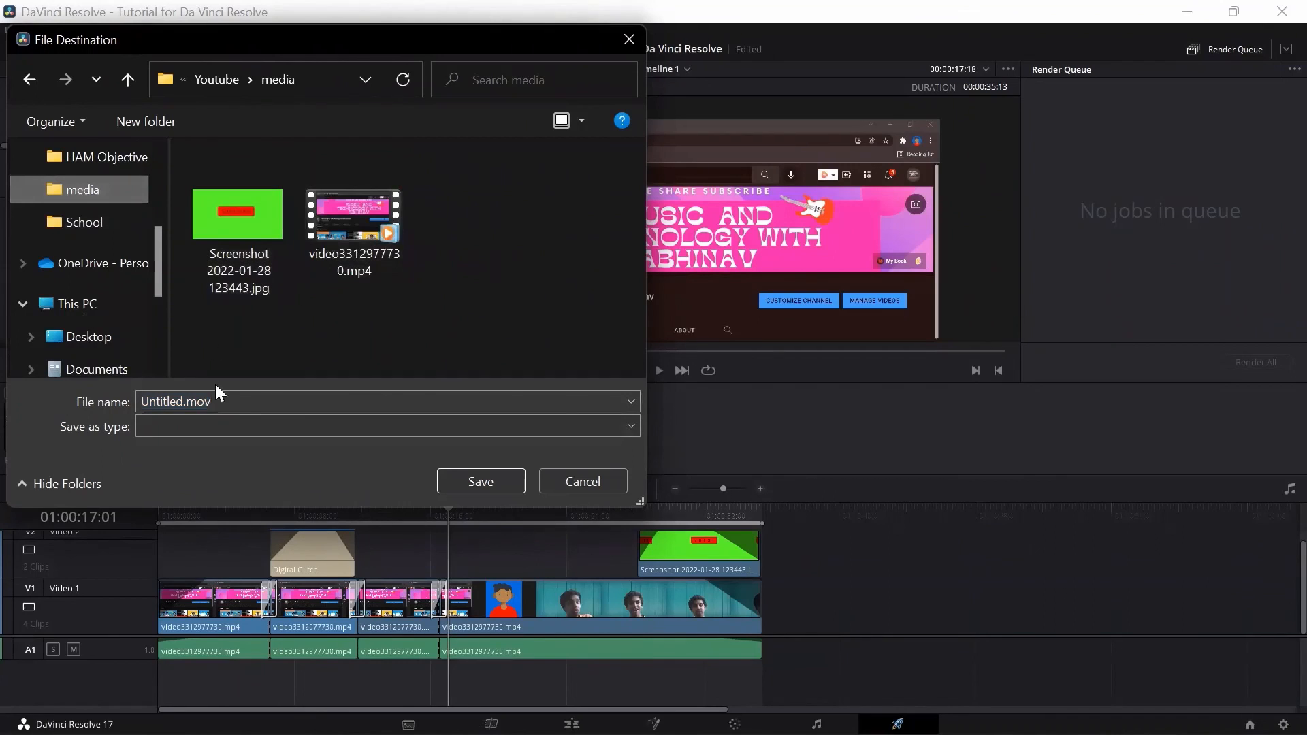
Step: Name the output file "My youtube Channel promotion" and save the destination
click(225, 403)
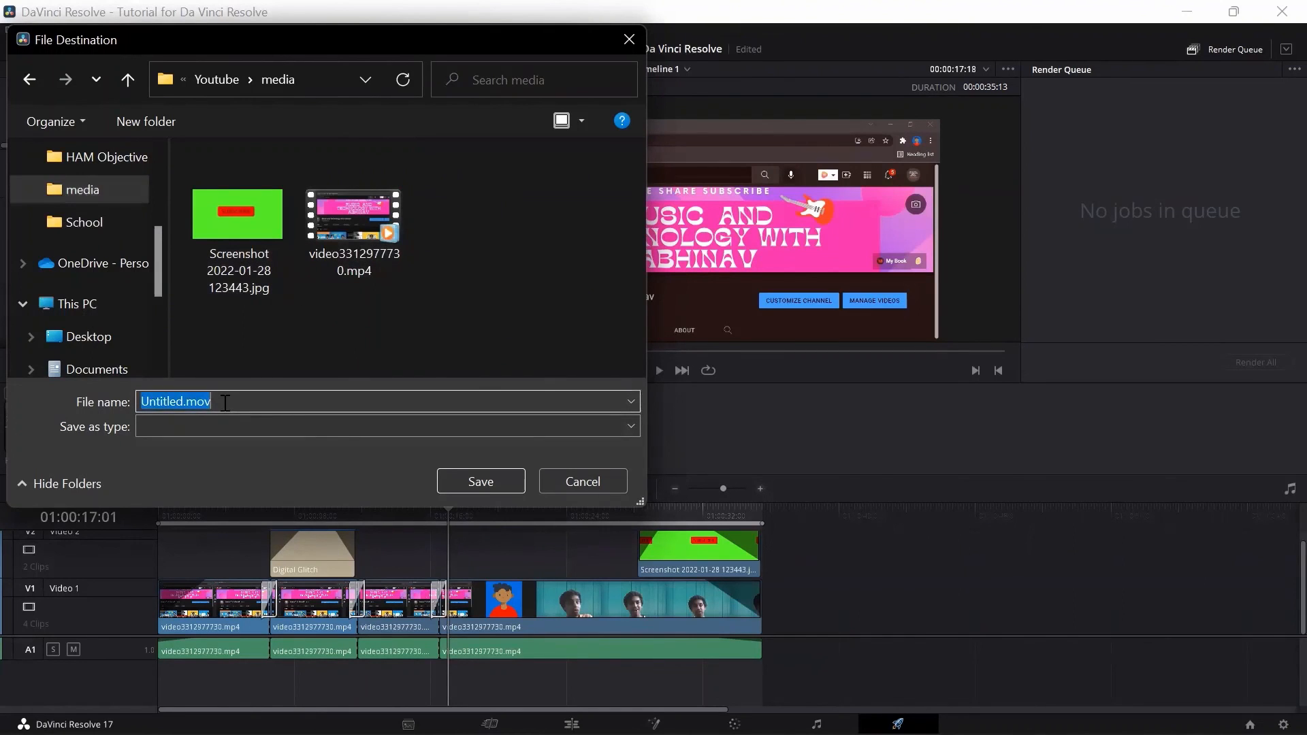
key(Tab)
key(Caps_Lock)
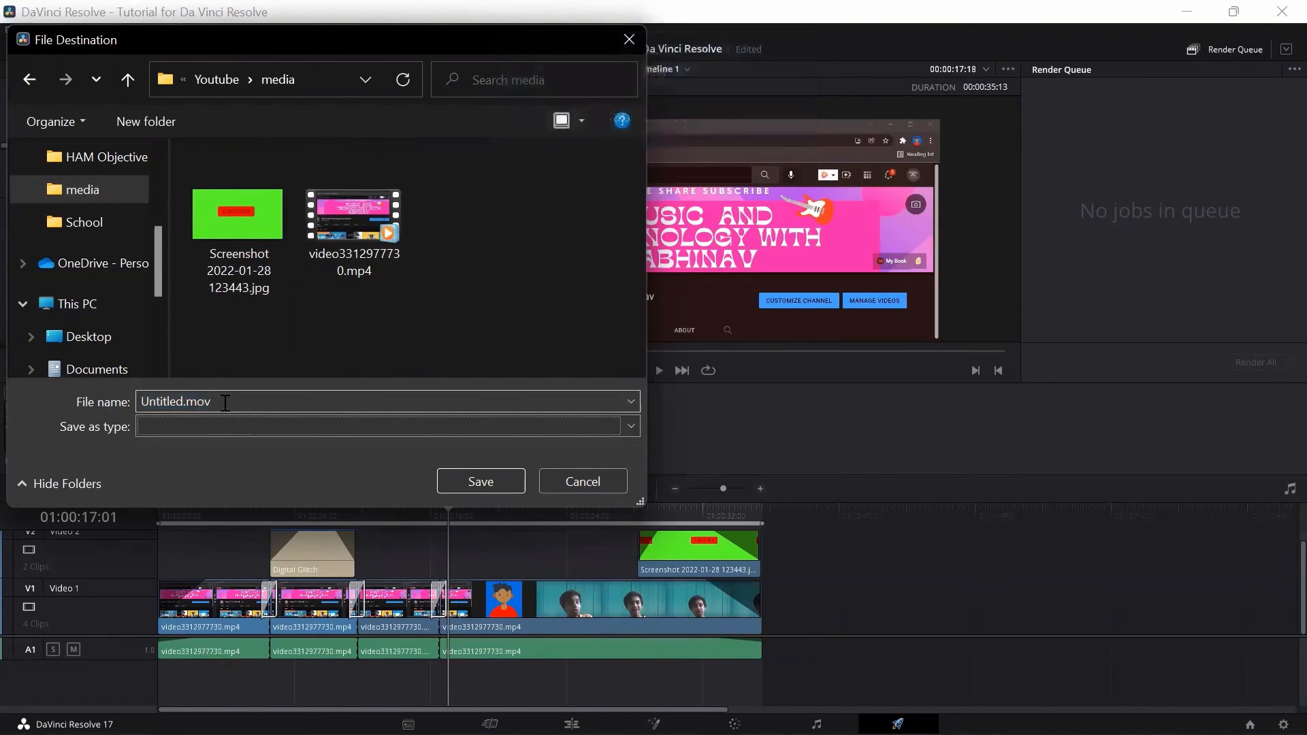
click(226, 402)
key(Caps_Lock)
text(My youtube)
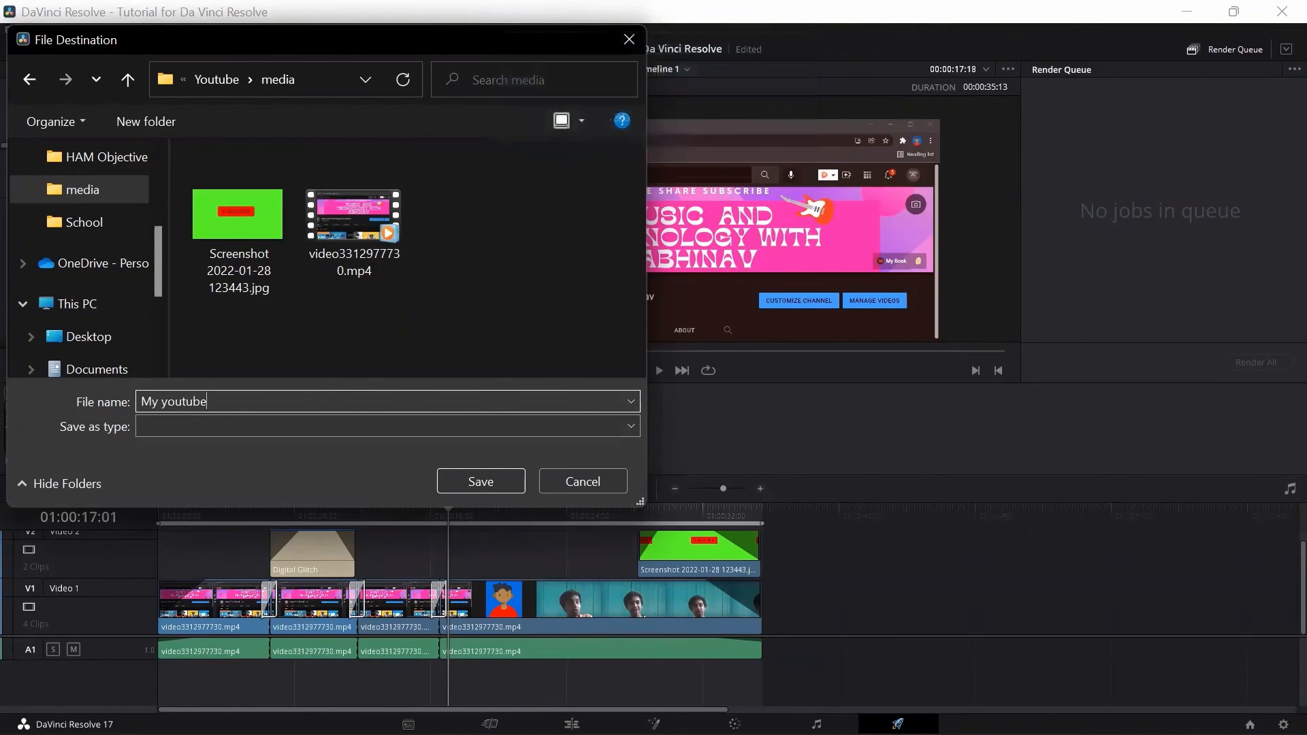
key(Caps_Lock)
text(C)
key(Caps_Lock)
text(hannel p)
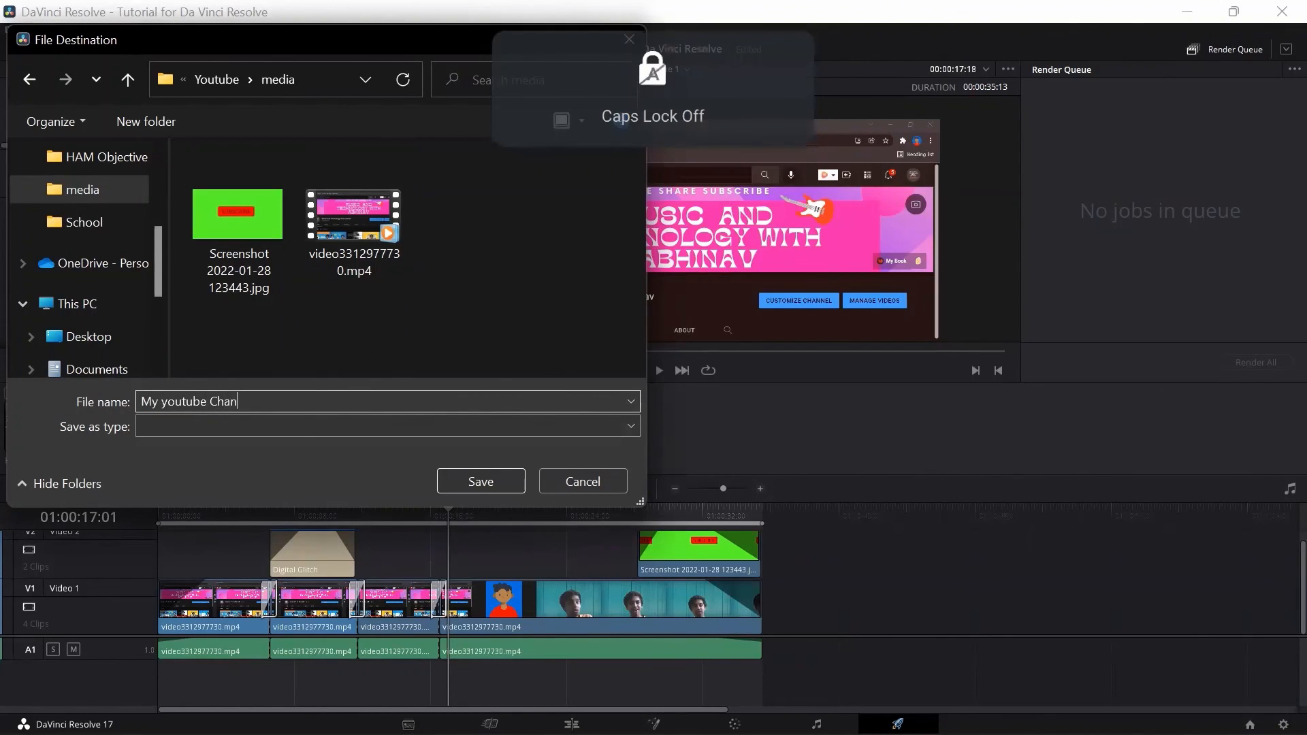
text(romotion)
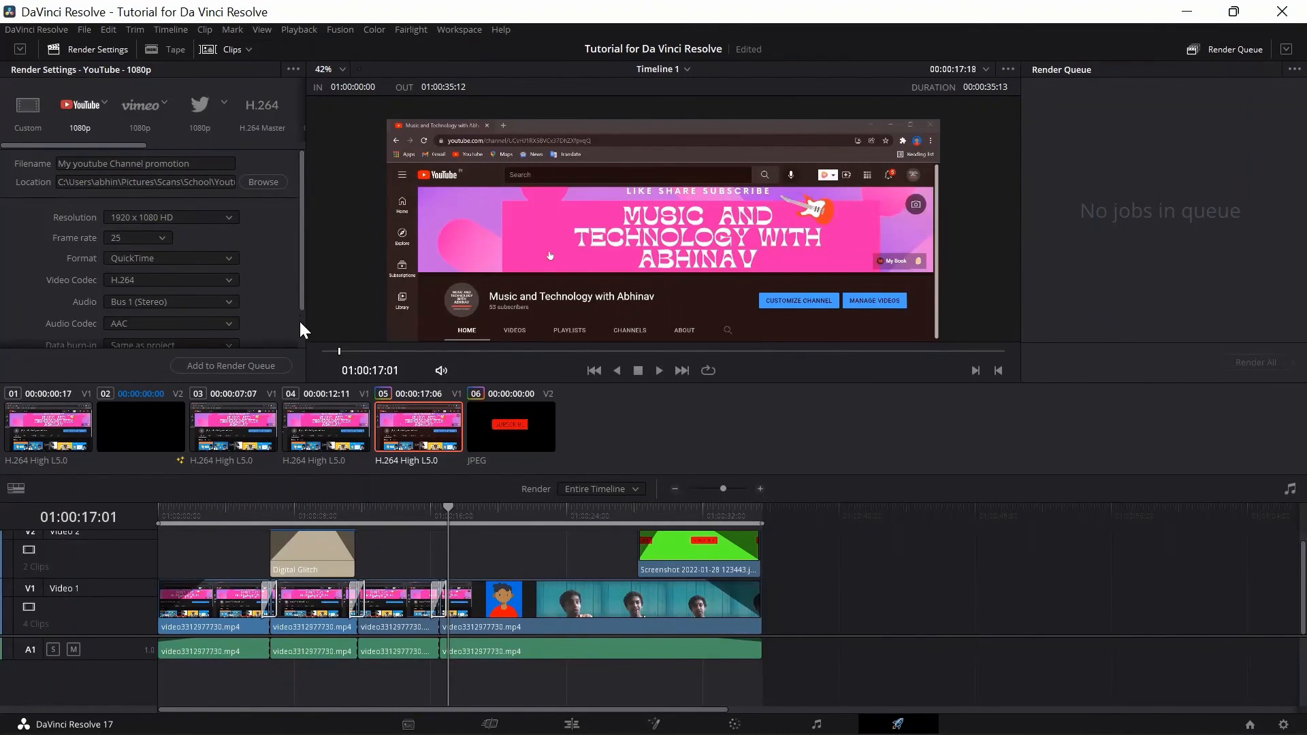
Step: Check the audio output options, add the timeline to the render queue and render all jobs
click(195, 305)
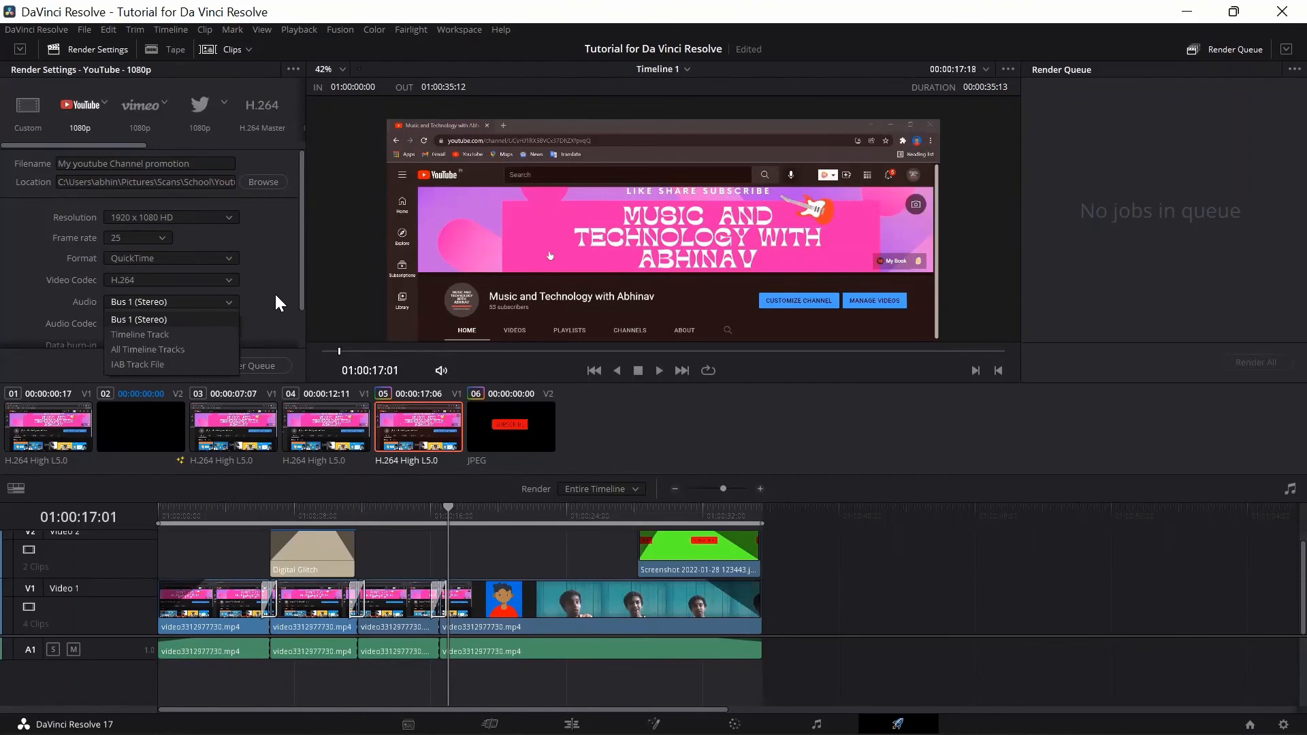
click(287, 300)
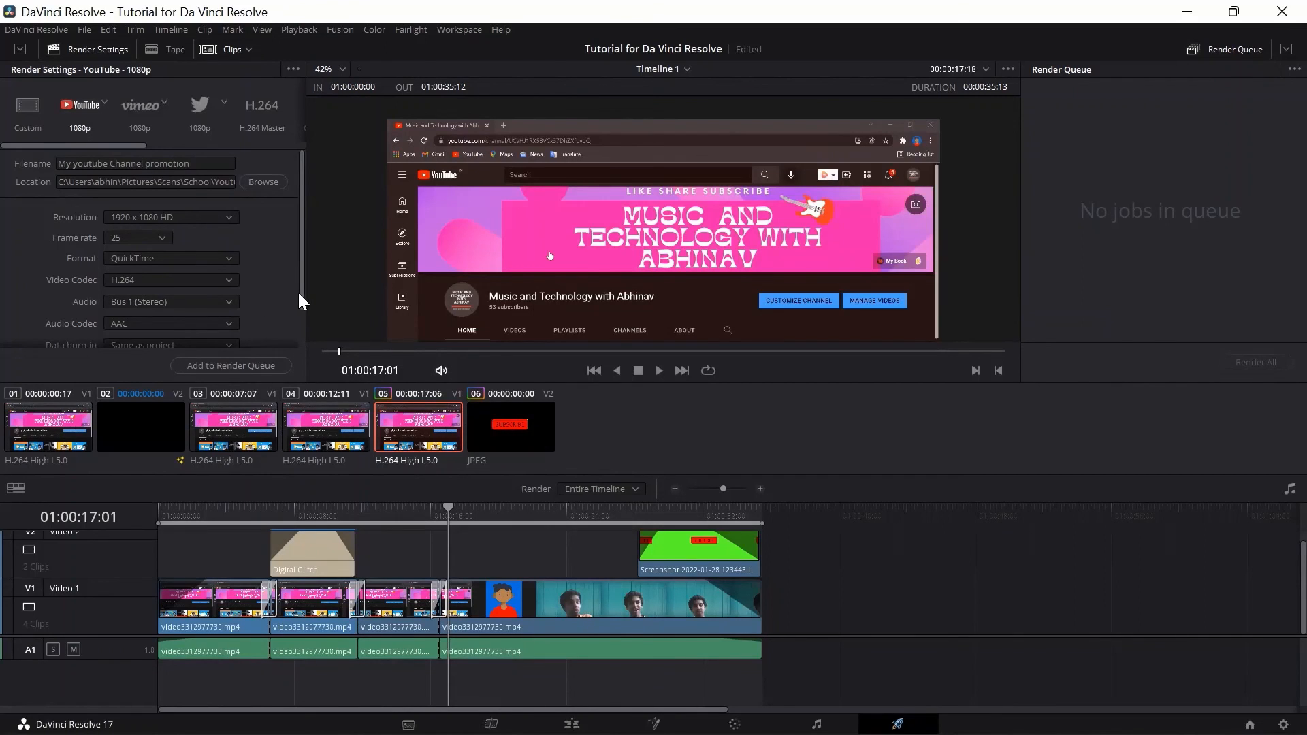
scroll(299, 307, down, 2)
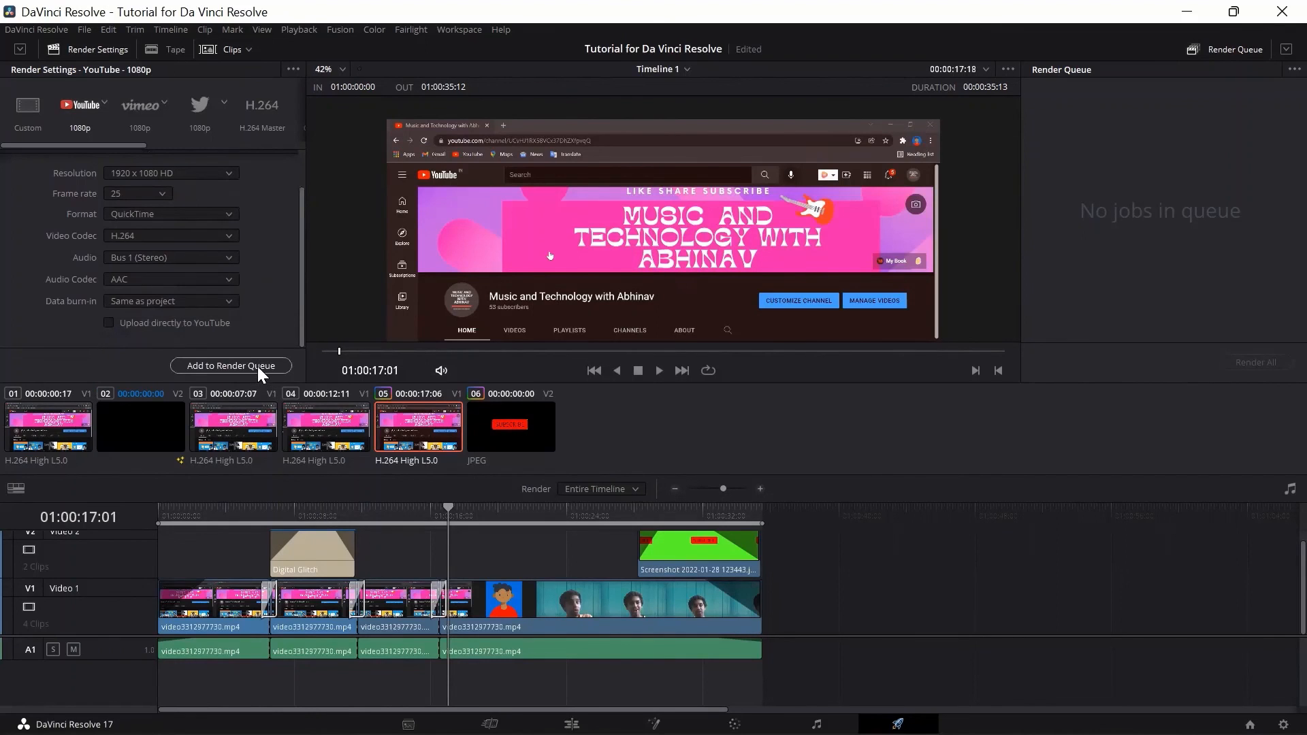
click(239, 368)
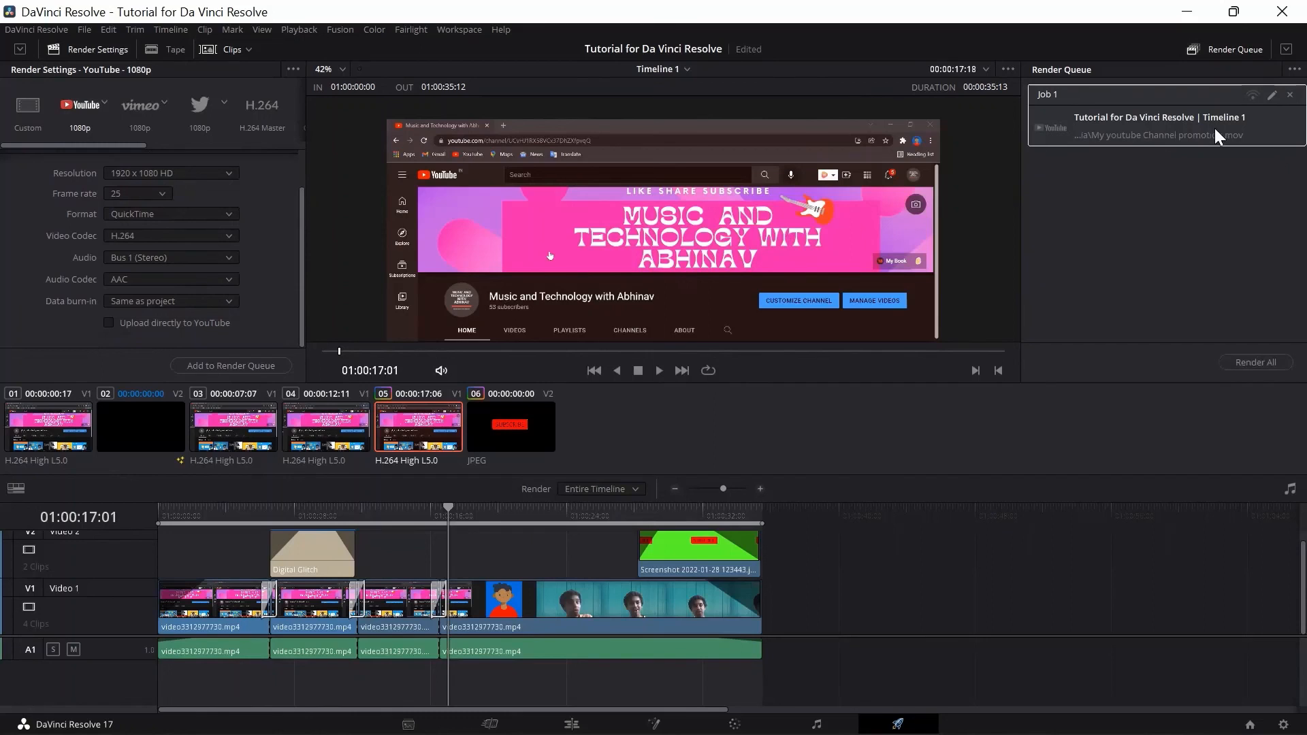
click(1250, 361)
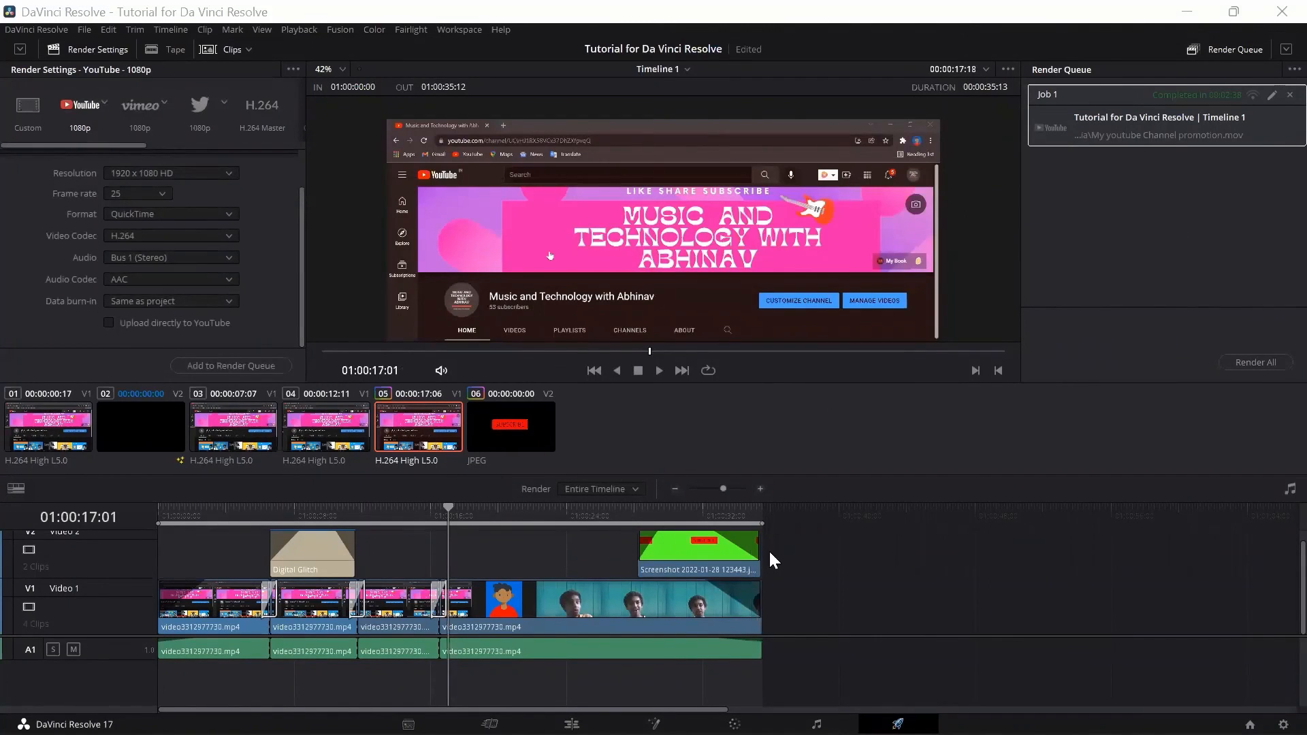
Step: Switch to File Explorer, play the rendered "My youtube Channel promotion.mov" in a maximized player, and close the player
click(722, 715)
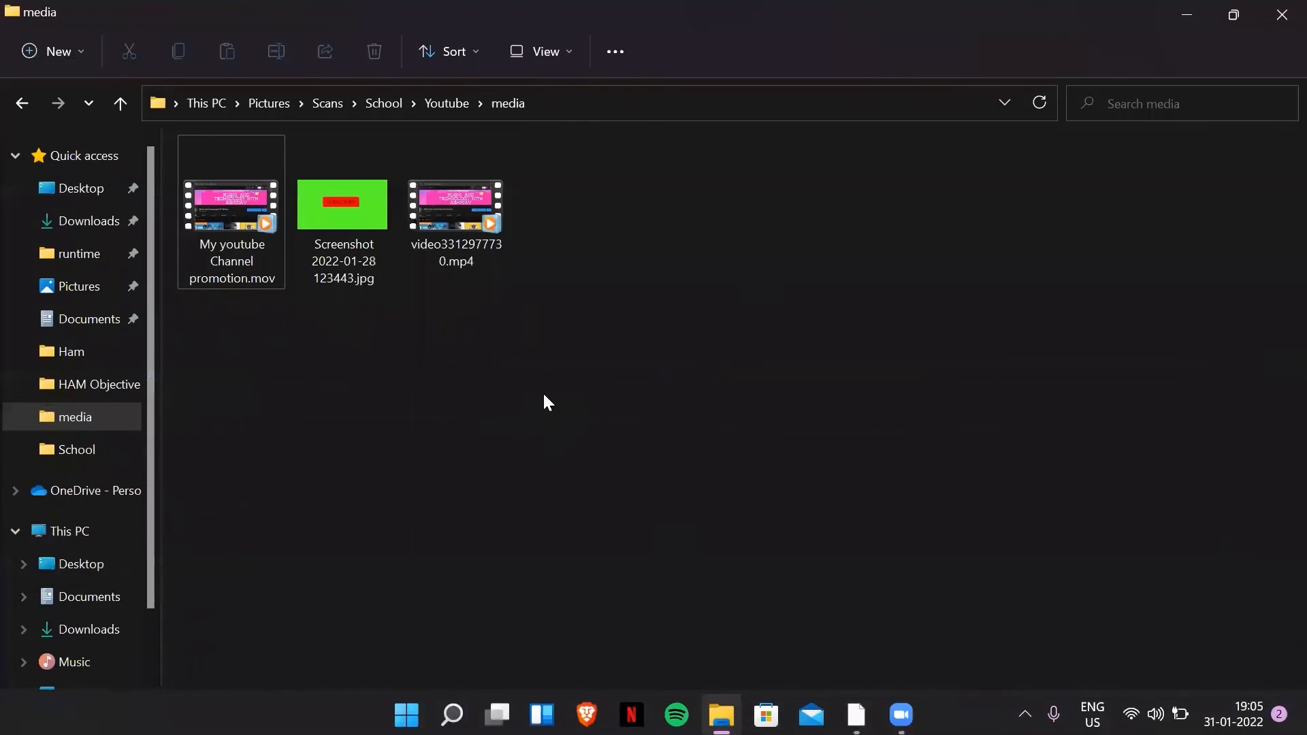
click(263, 264)
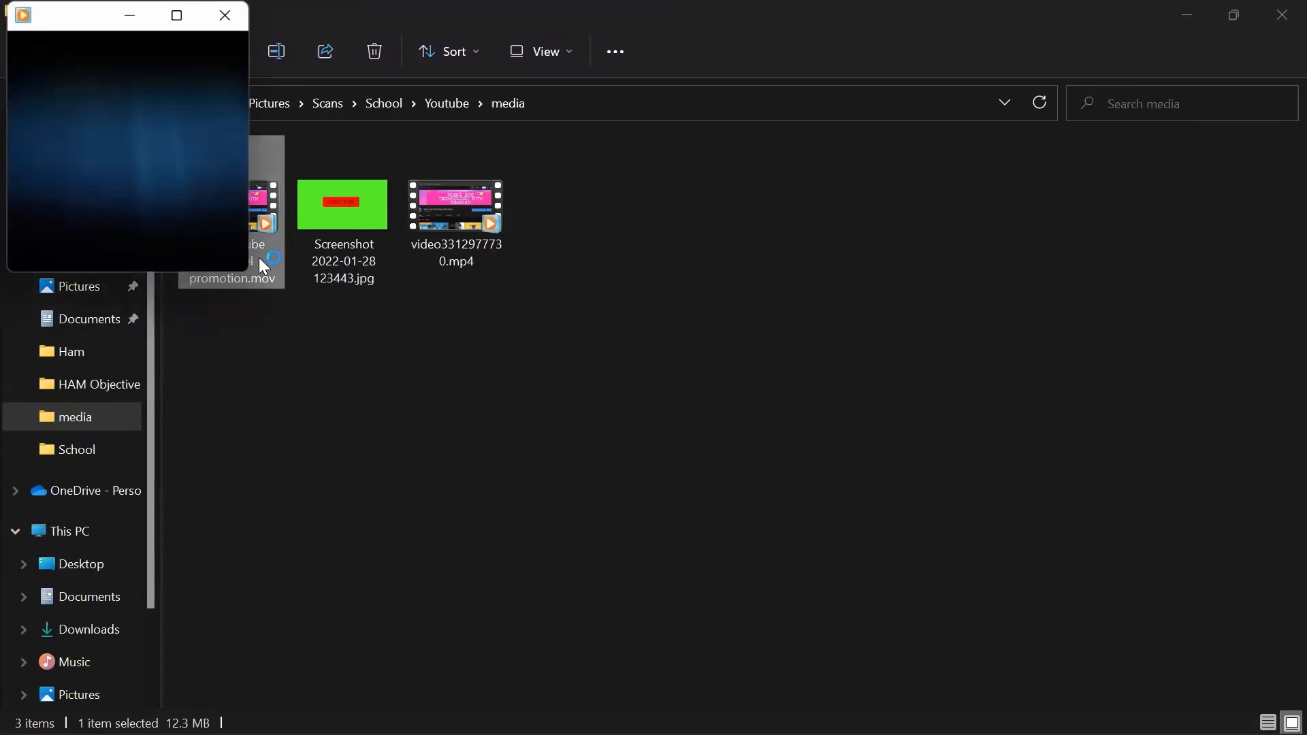
click(167, 21)
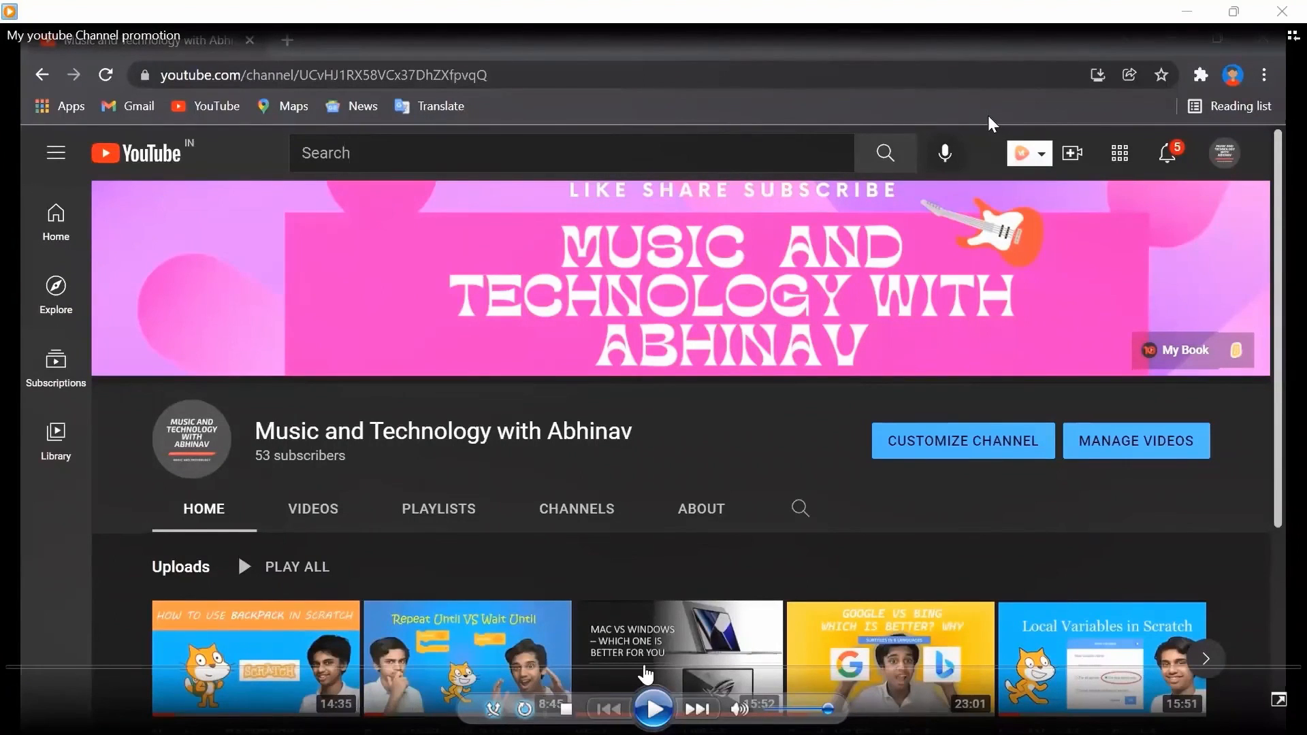
click(655, 708)
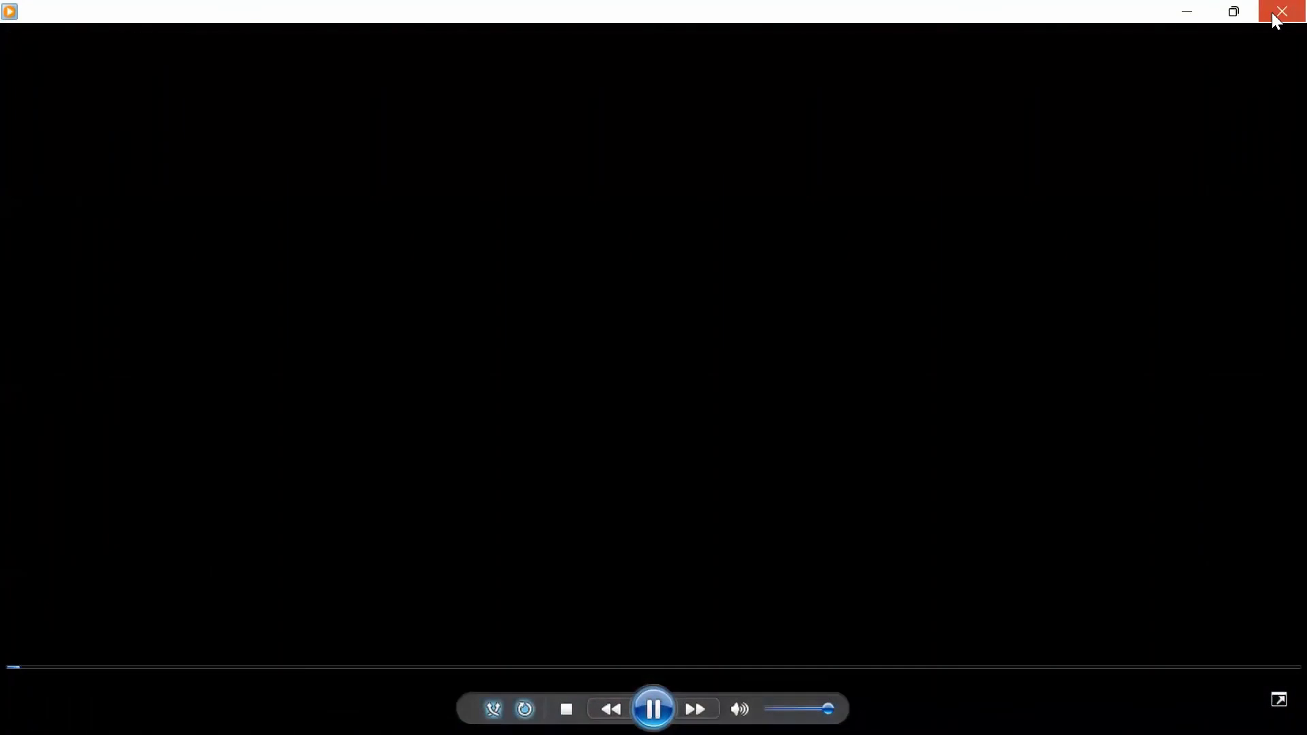
click(1280, 11)
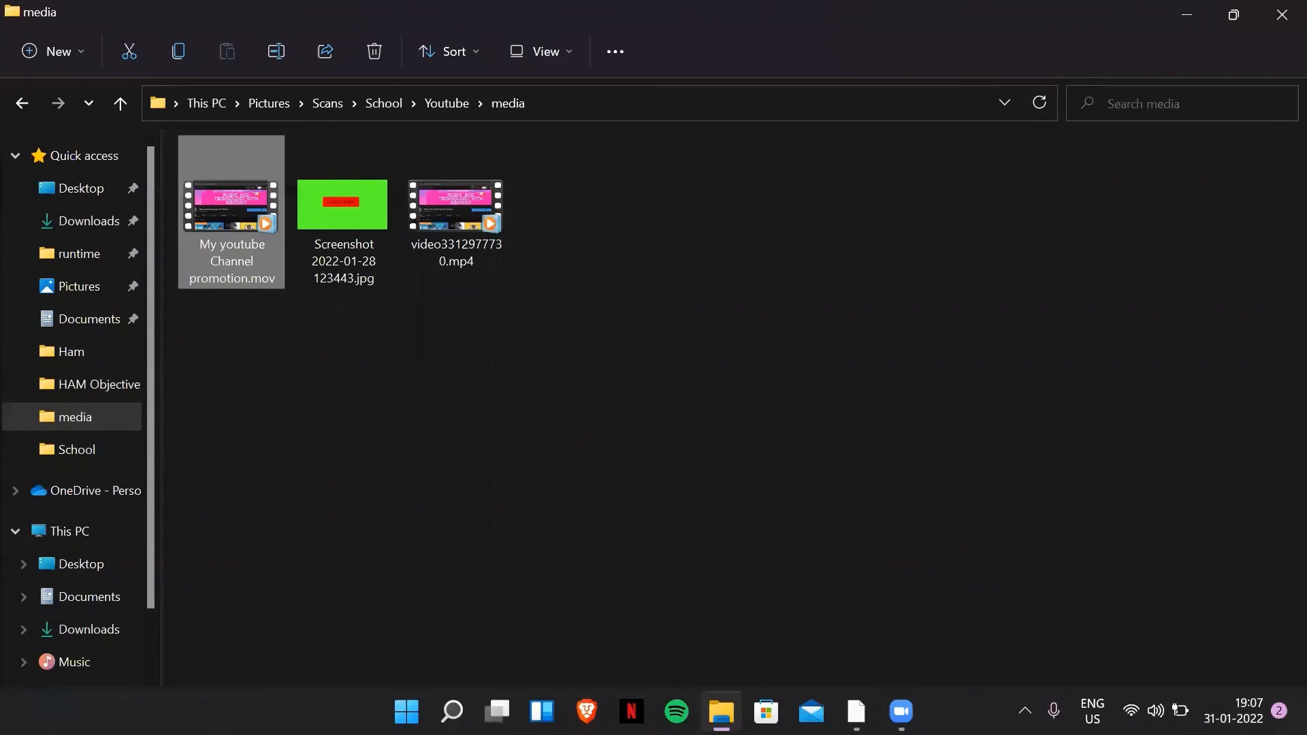